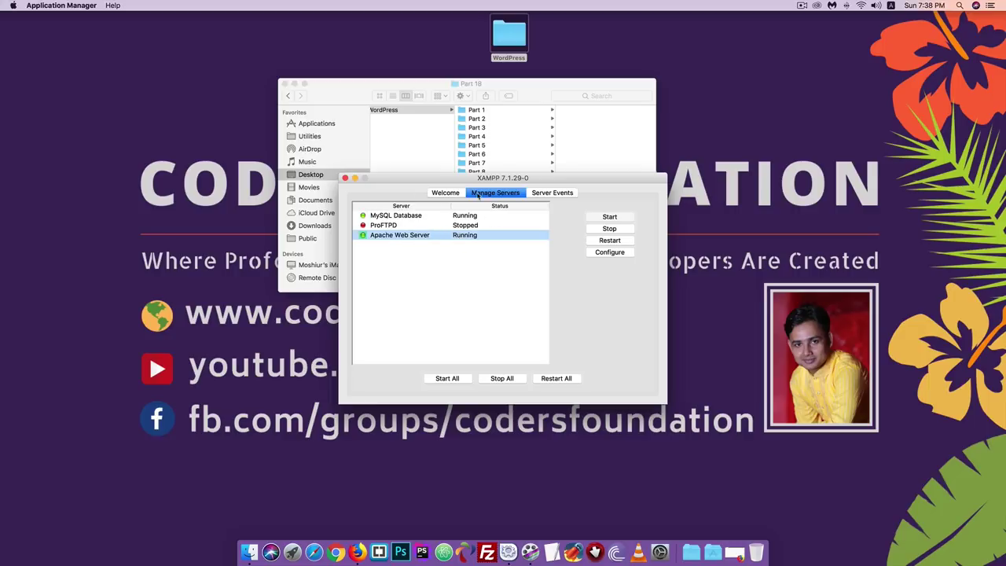
Open XAMPP's application folder from its manager and show the contents of the htdocs folder
left_click(451, 193)
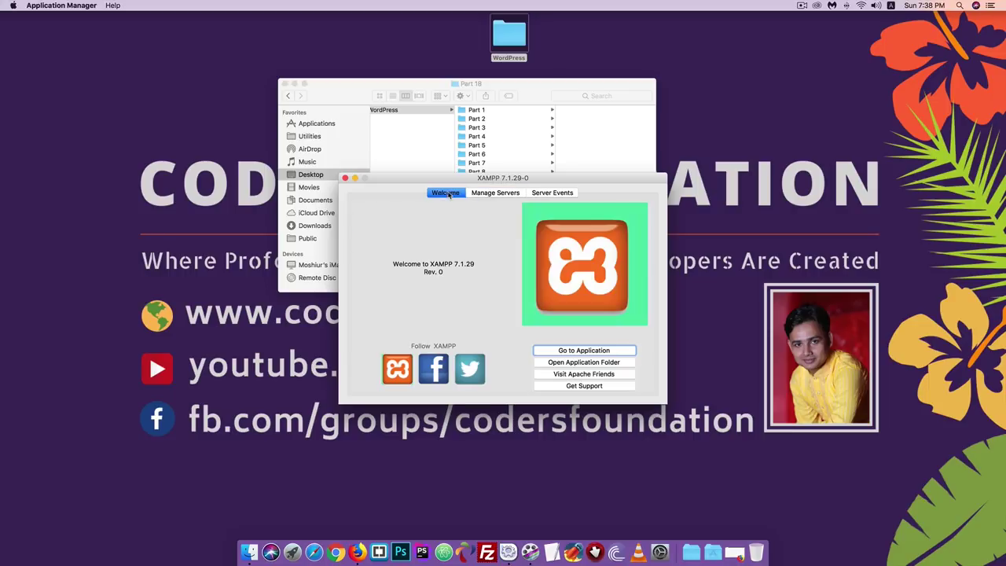
left_click(582, 362)
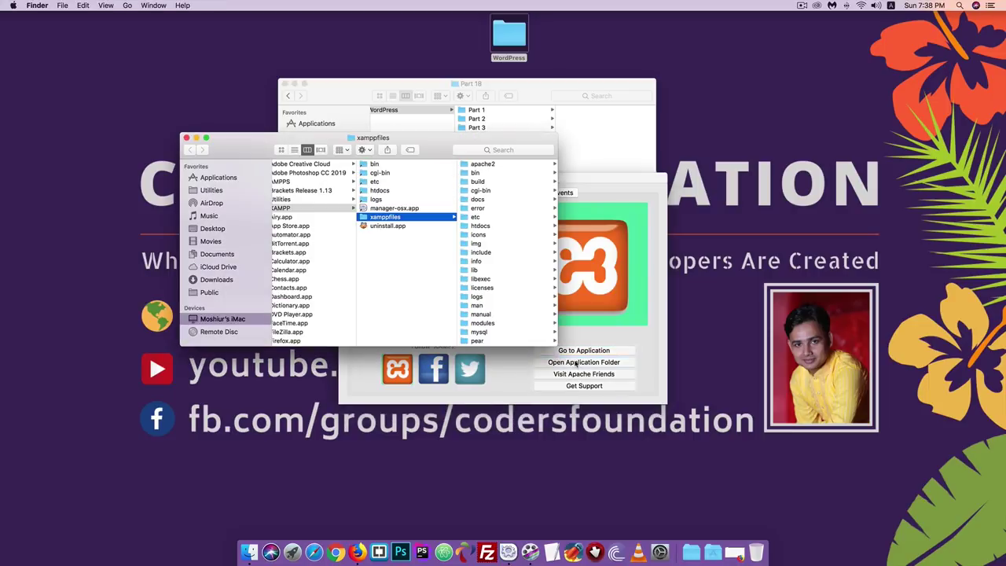
left_click(481, 227)
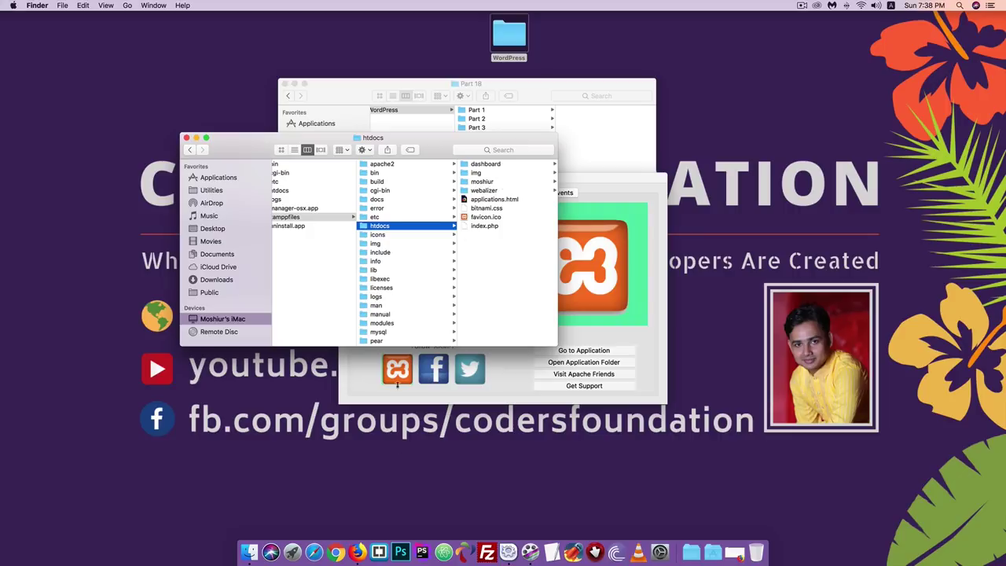
Switch to Firefox and open the wp-admin page of the local WordPress site on localhost
left_click(357, 553)
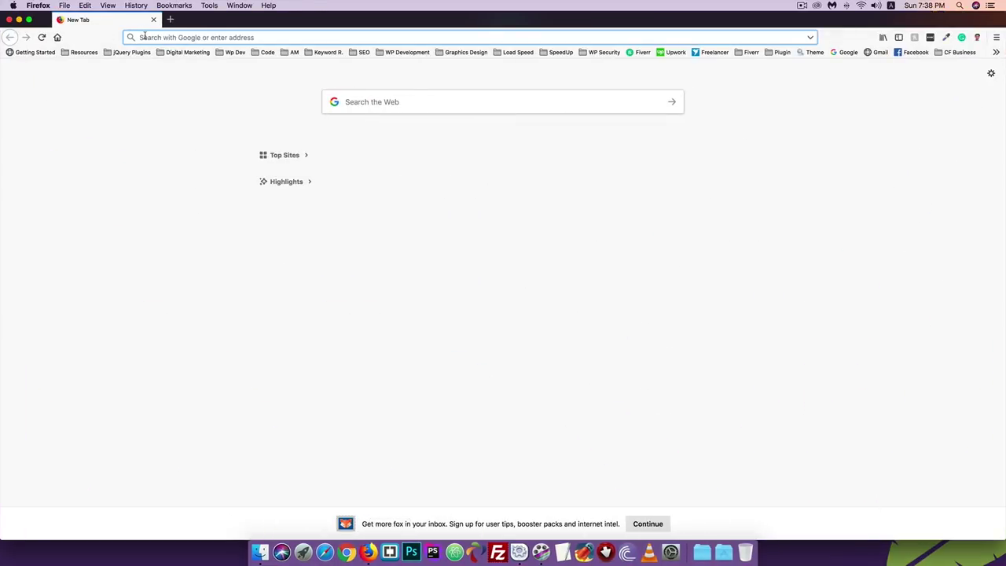
type("localhost/")
key("Return")
type("moshiur/")
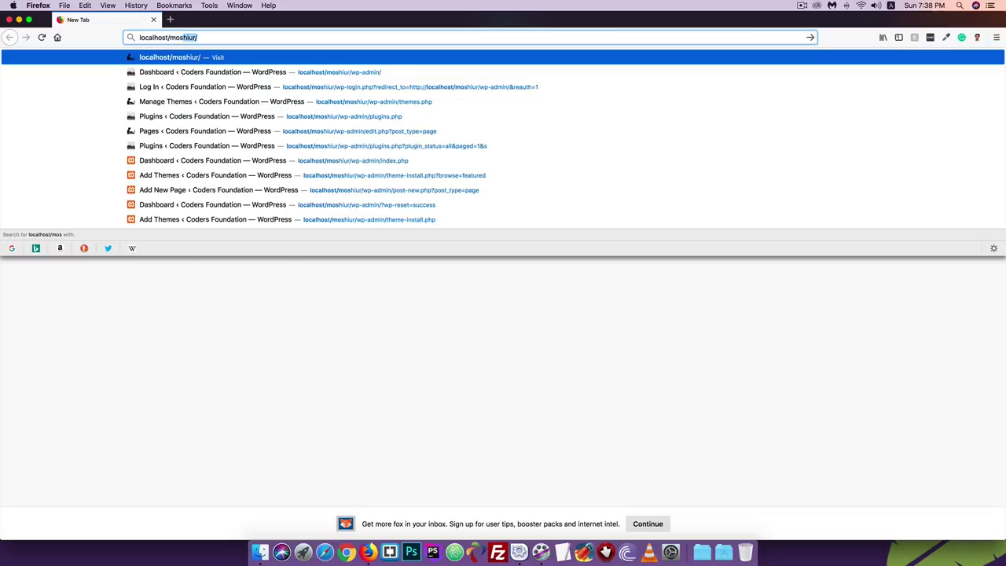
type("wp-admin/")
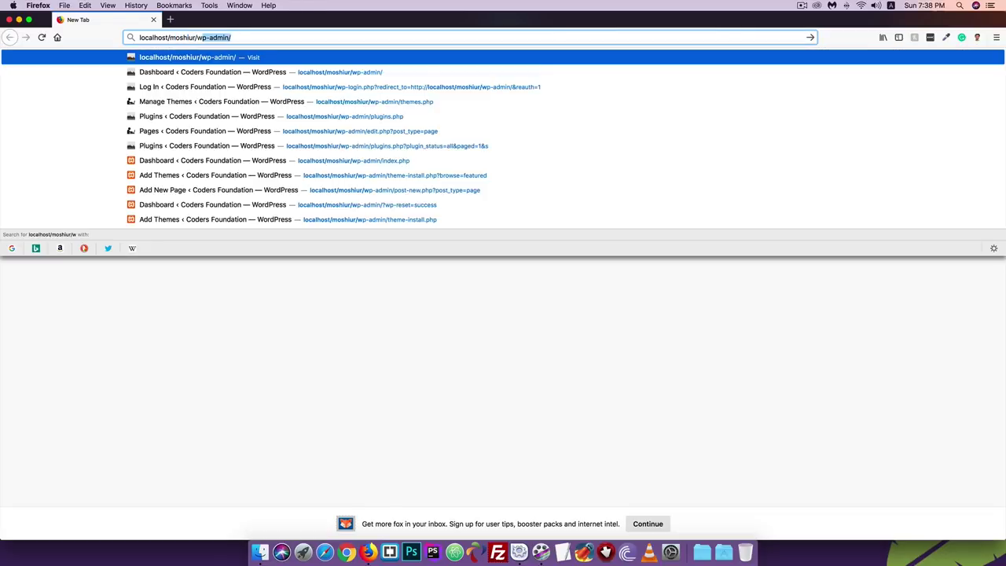
key("Return")
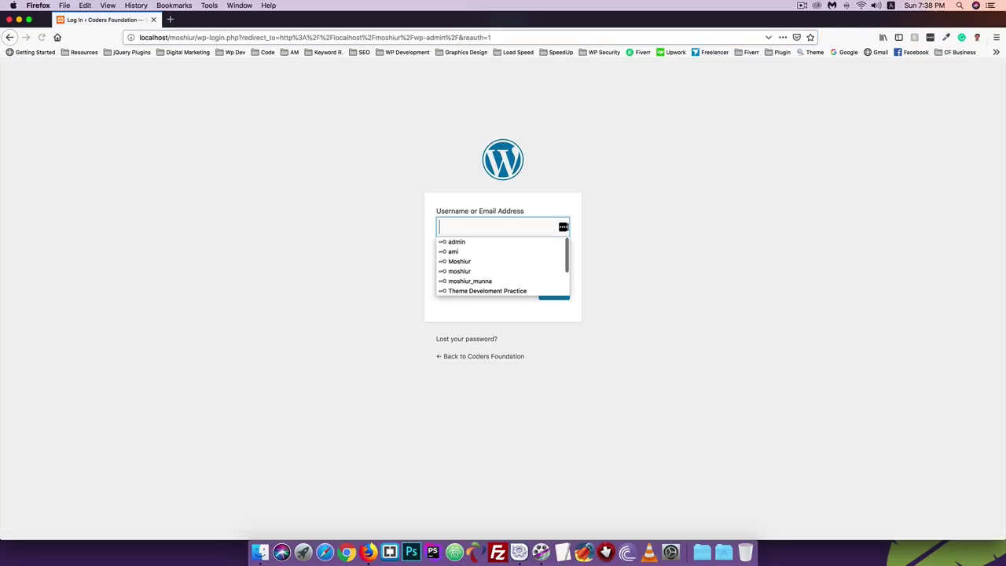
Log in to WordPress using the saved username and account password
left_click(455, 232)
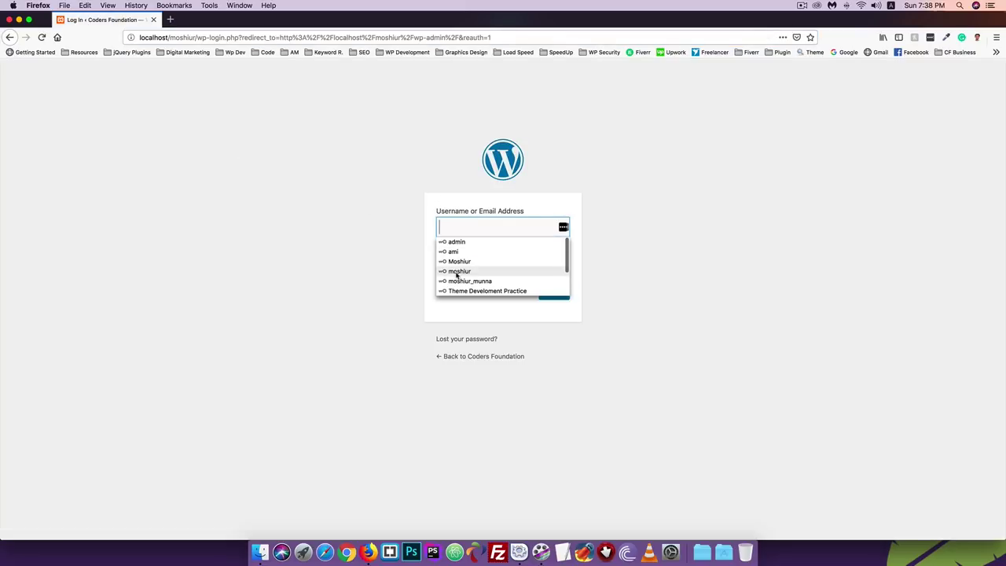
left_click(456, 272)
left_click(560, 295)
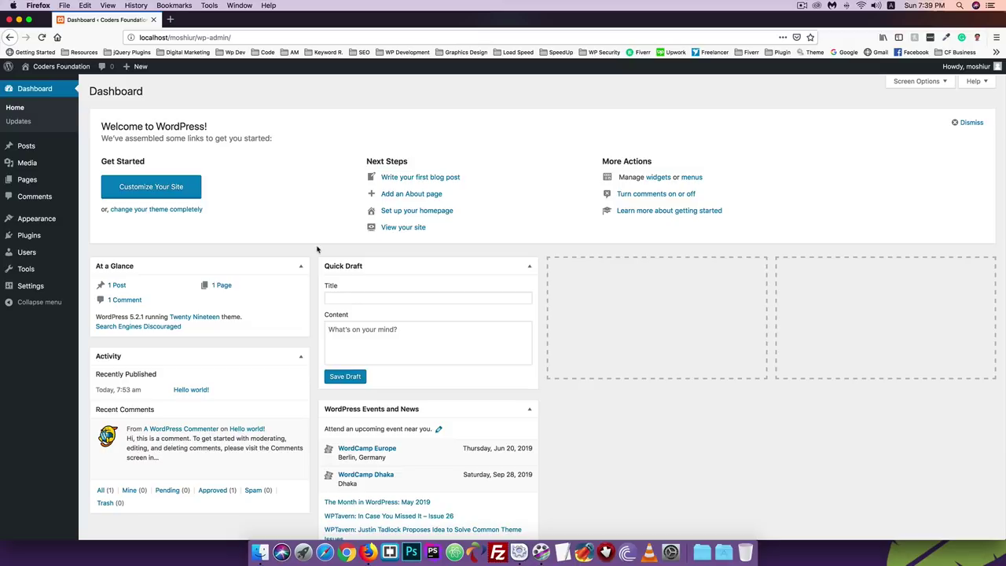
Open the demo site codersfoundation.com/projects/airi/ in a new browser tab
left_click(173, 18)
type("codersfoundation.com/")
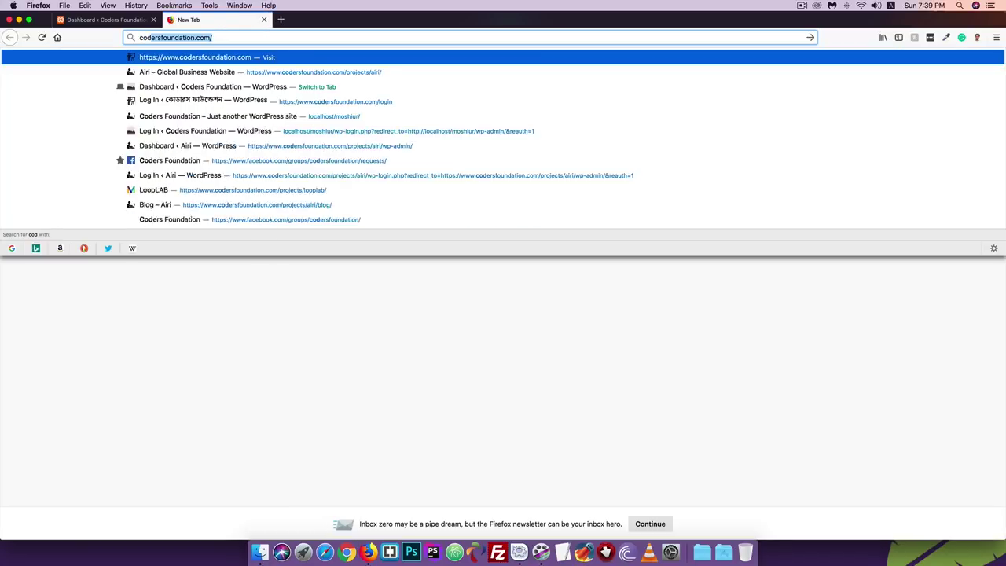
key("Right")
type("projec")
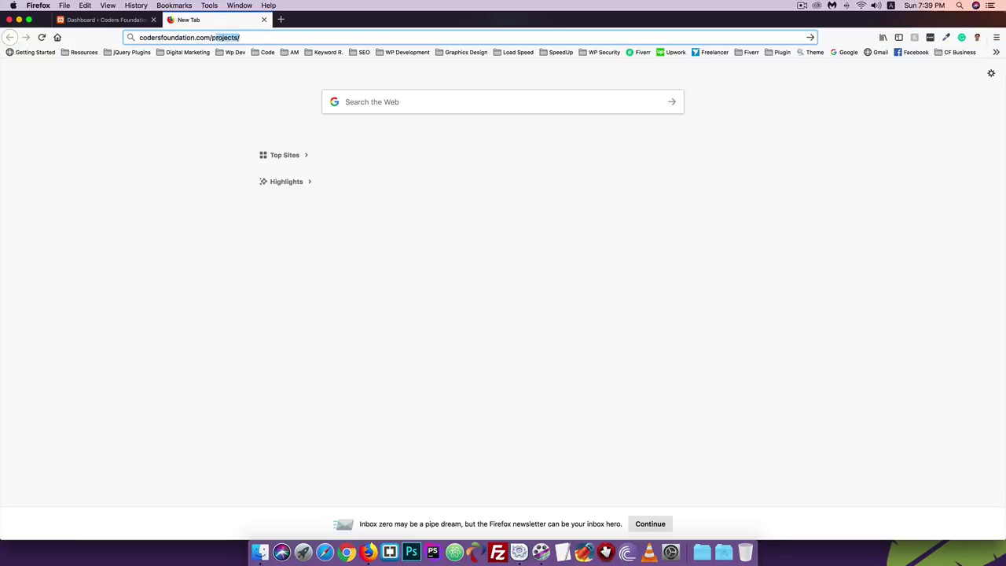
key("Return")
type("airi/")
key("Right")
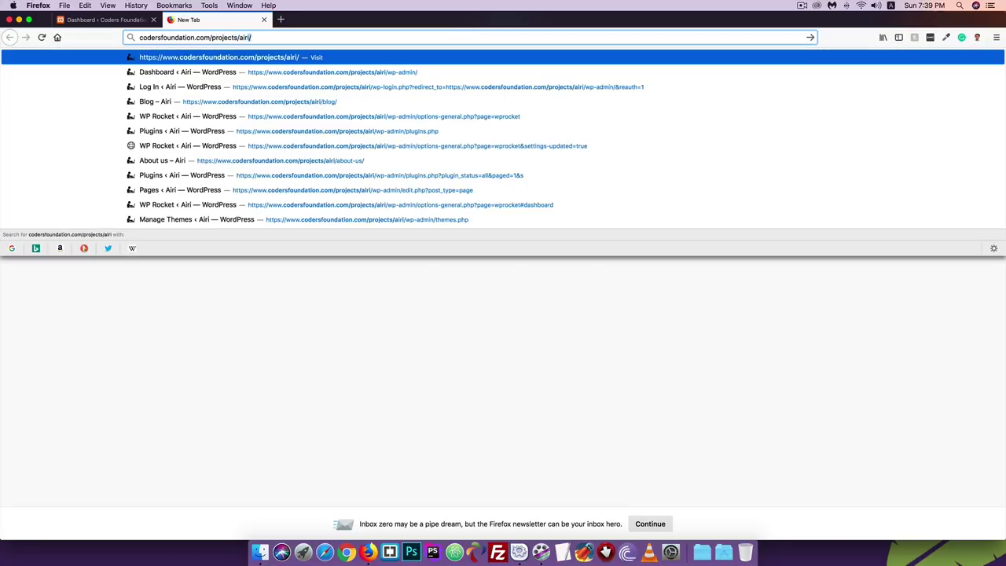
left_click(270, 37)
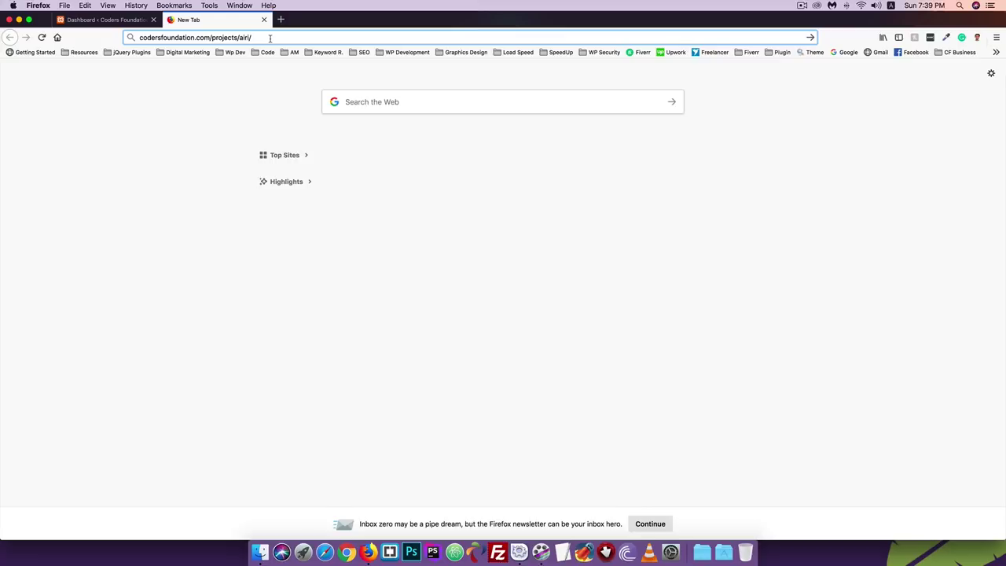
key("Return")
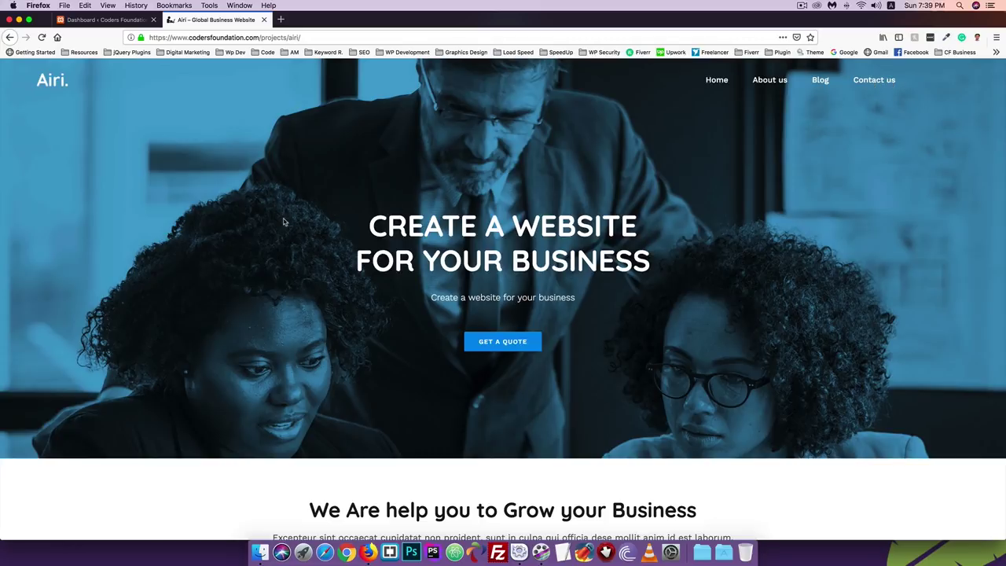
Look through the Airi home page's sections from the banner down to the footer
scroll(285, 222, "down", 5)
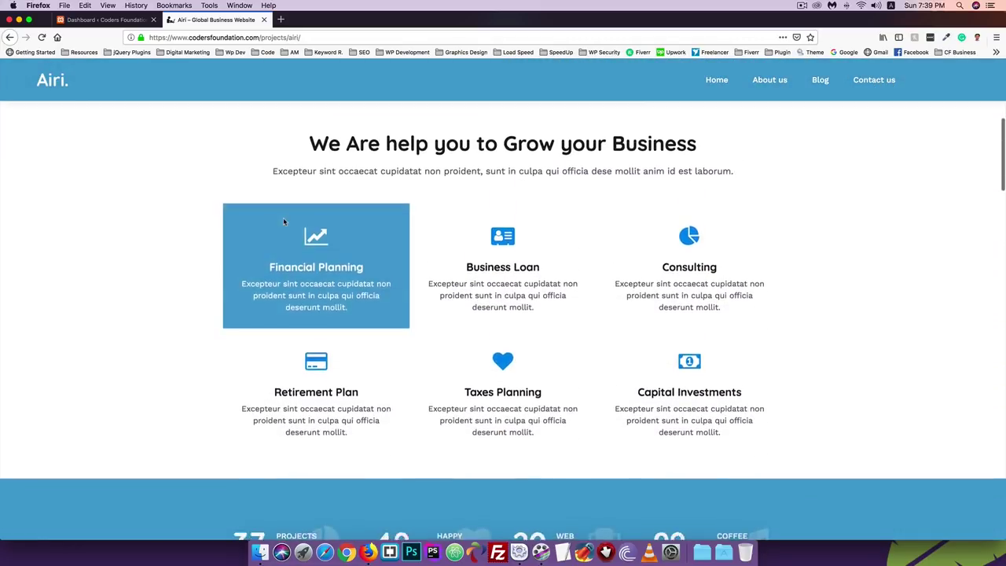
scroll(284, 222, "down", 5)
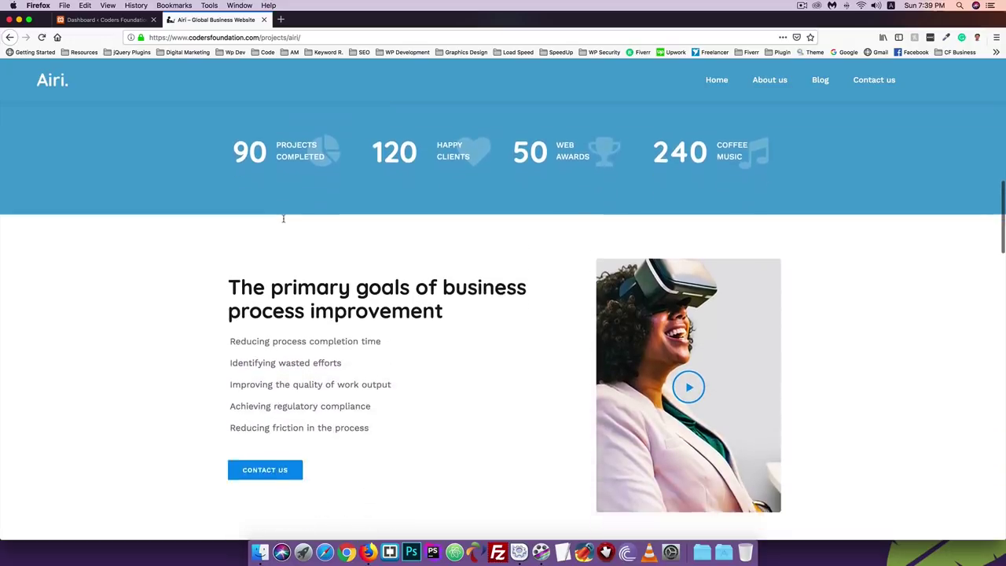
scroll(283, 219, "down", 3)
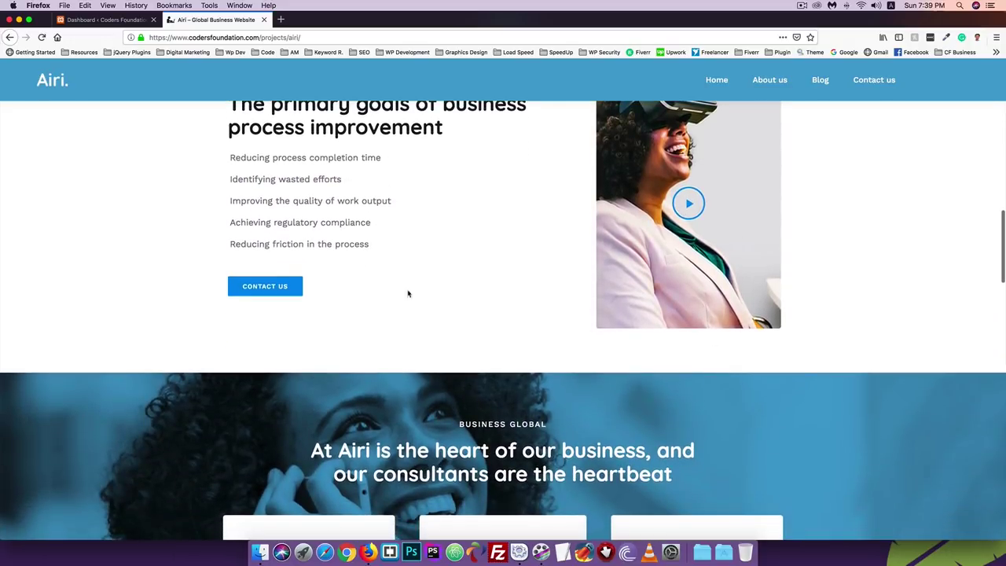
scroll(249, 395, "down", 7)
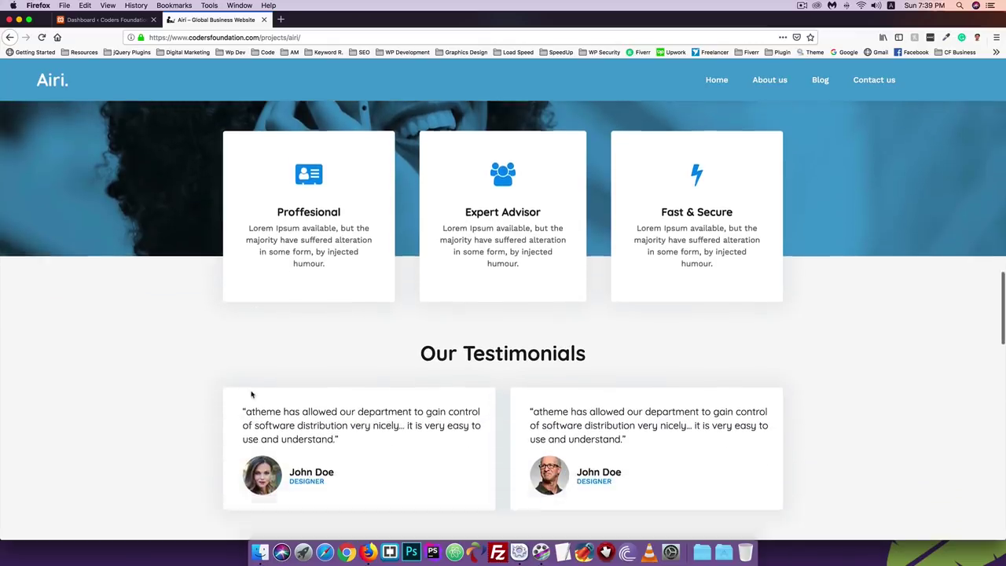
scroll(252, 394, "down", 6)
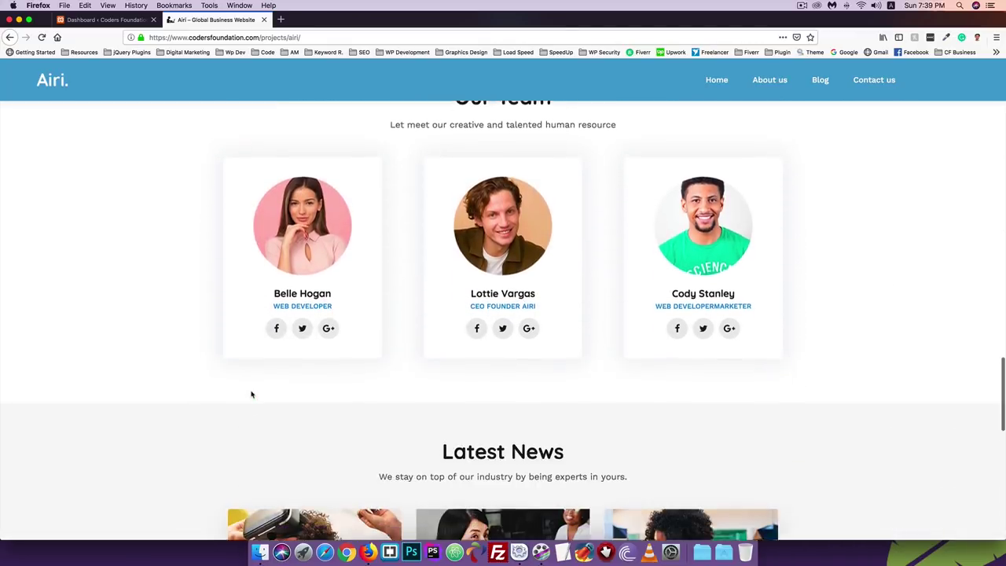
scroll(251, 395, "down", 8)
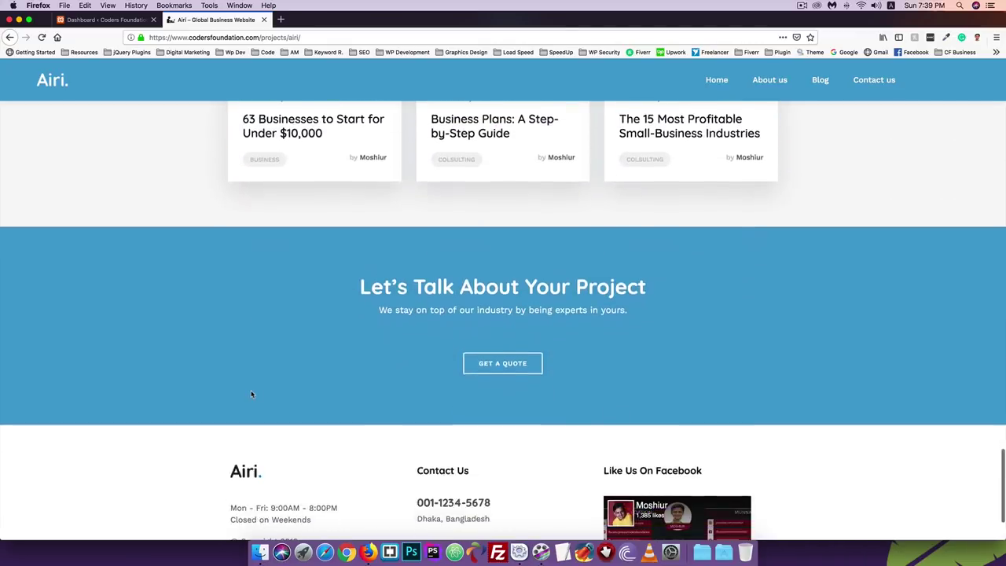
scroll(251, 395, "up", 20)
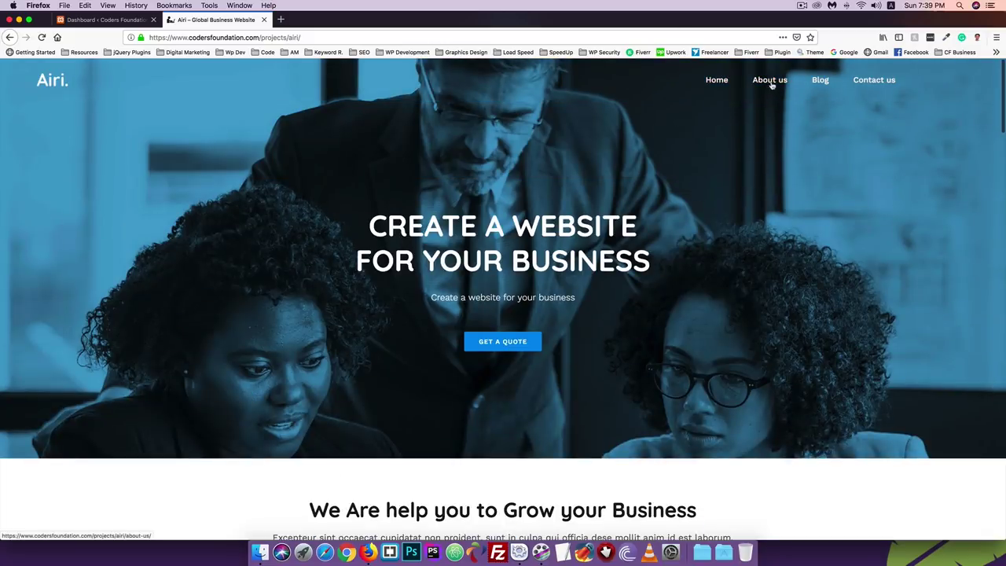
Examine the Airi site's About us page and its Blog page
left_click(771, 82)
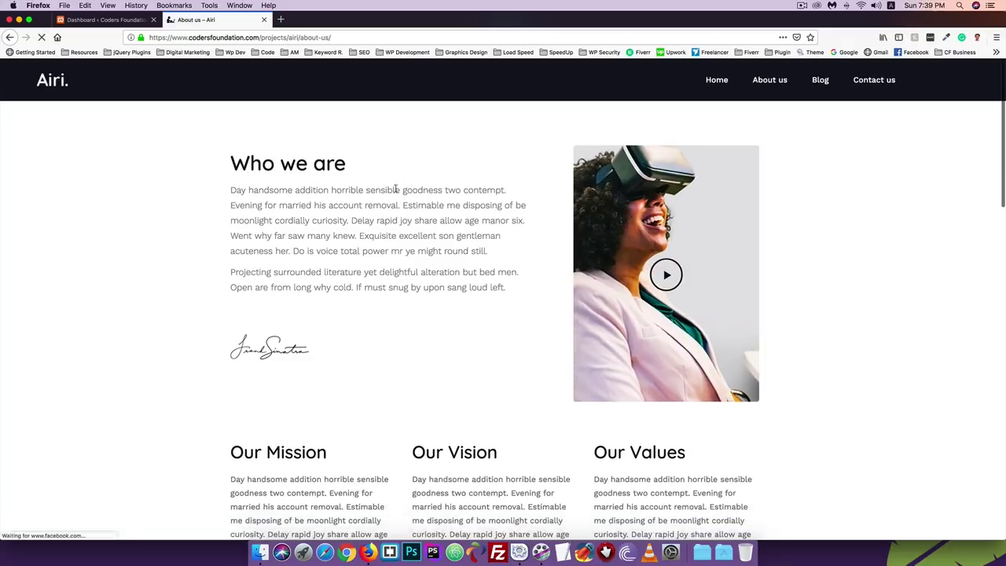
scroll(254, 231, "down", 20)
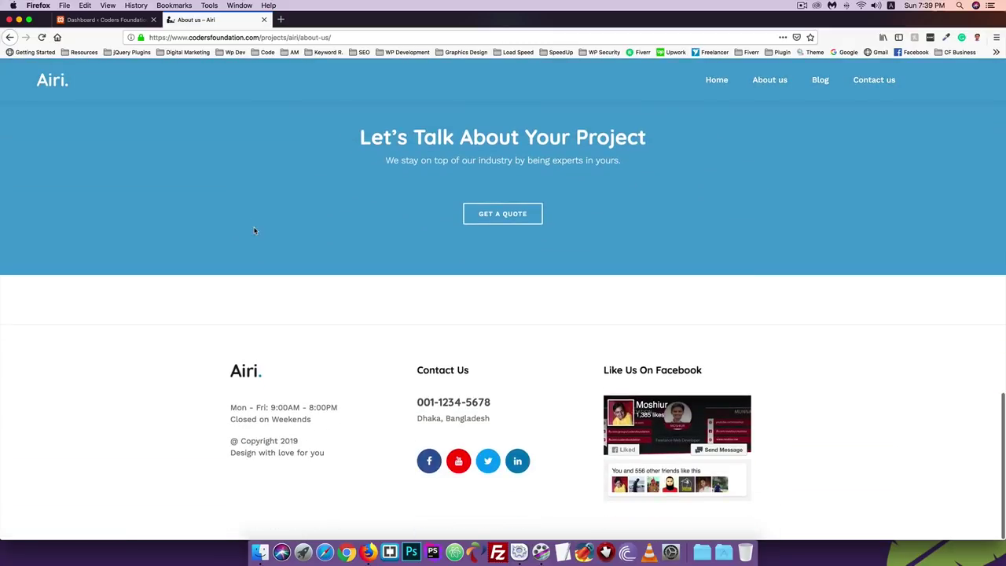
scroll(254, 230, "up", 20)
left_click(823, 83)
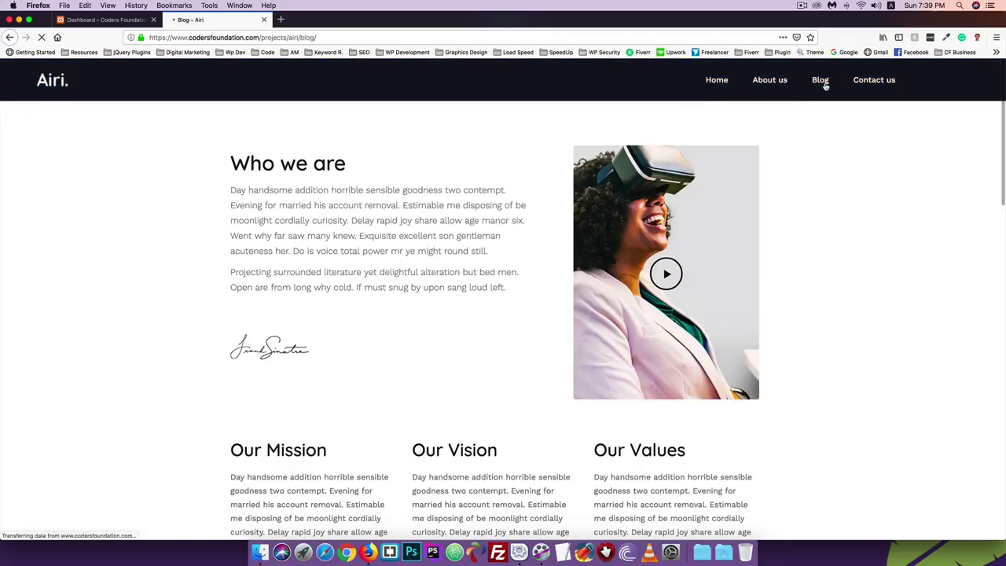
scroll(134, 254, "down", 2)
scroll(135, 254, "up", 2)
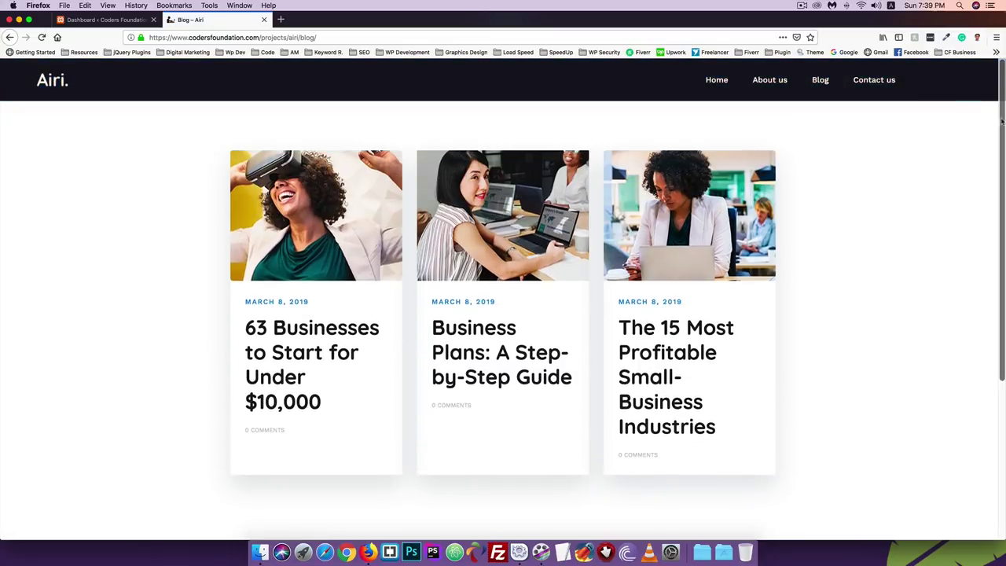
Examine the Airi site's Contact us page down to the footer and return to its Home page
left_click(871, 84)
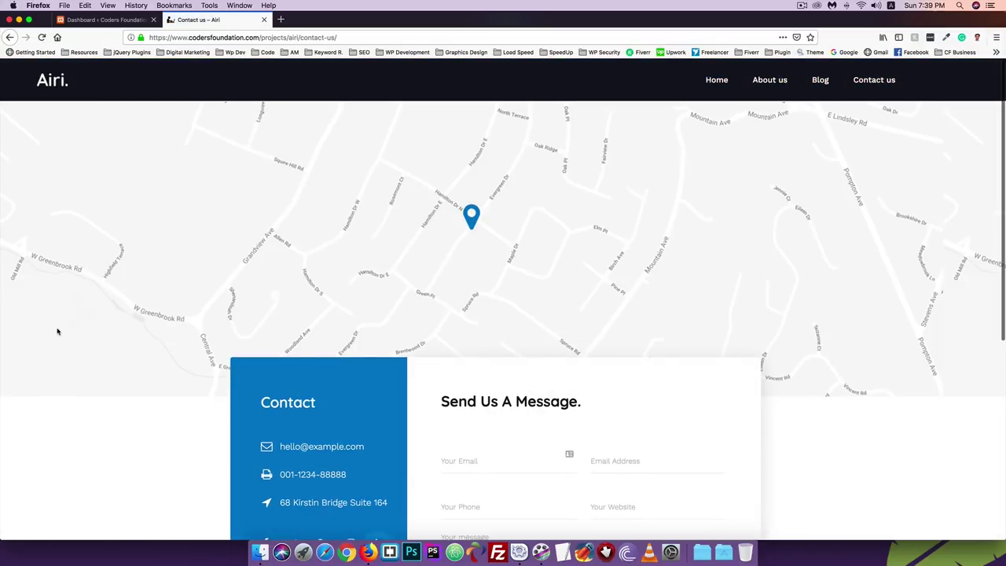
scroll(58, 332, "down", 1)
scroll(57, 331, "down", 5)
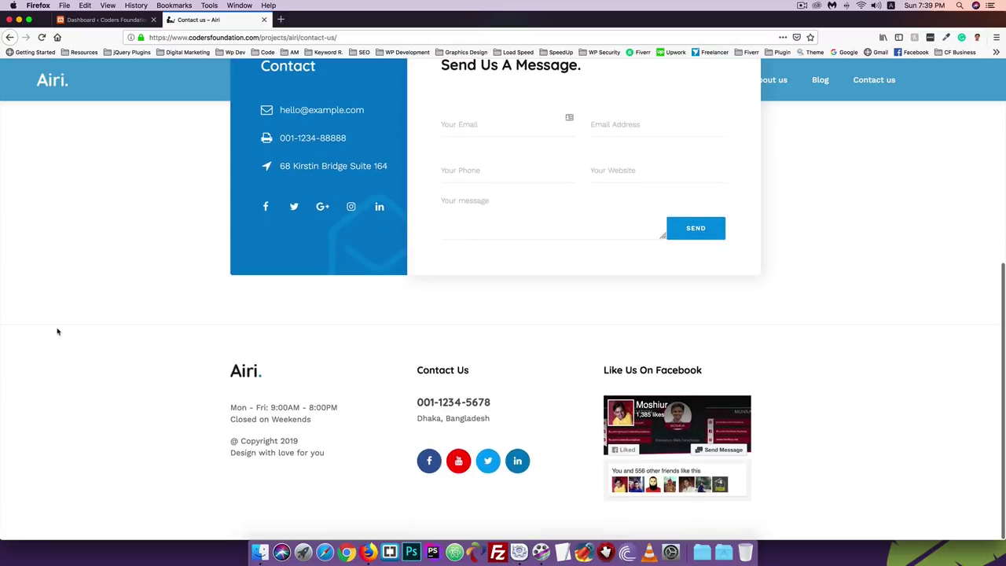
scroll(58, 332, "up", 5)
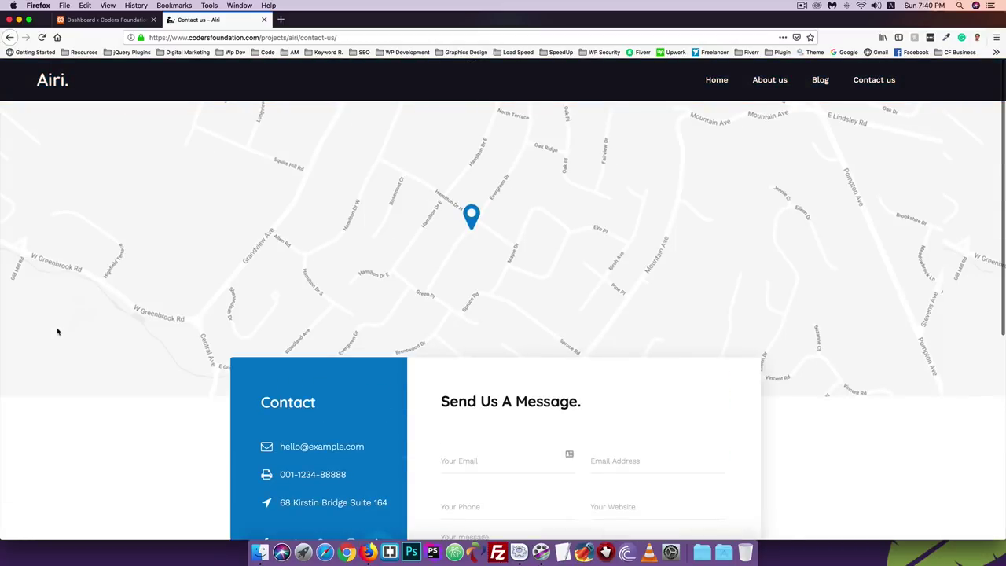
left_click(719, 83)
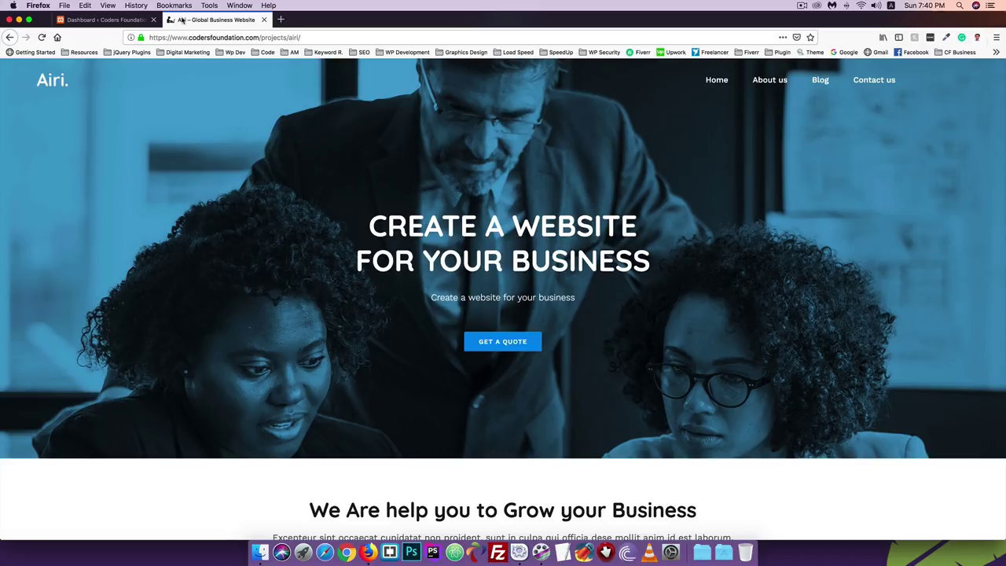
Place the Airi tab ahead of the dashboard tab and browse the featured themes on the dashboard's Add Themes page
left_click_drag(184, 20, 94, 20)
left_click(206, 20)
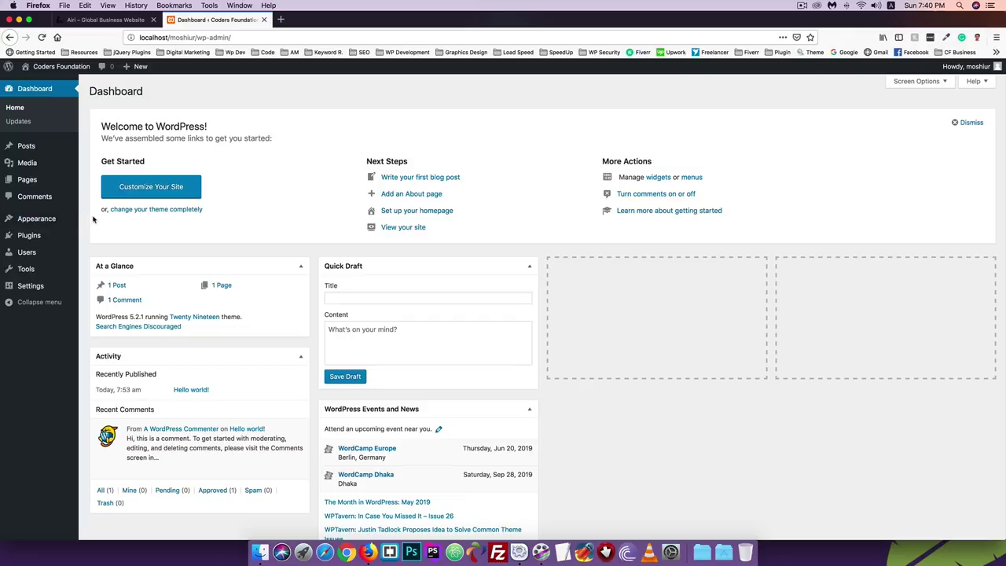
mouse_move(28, 223)
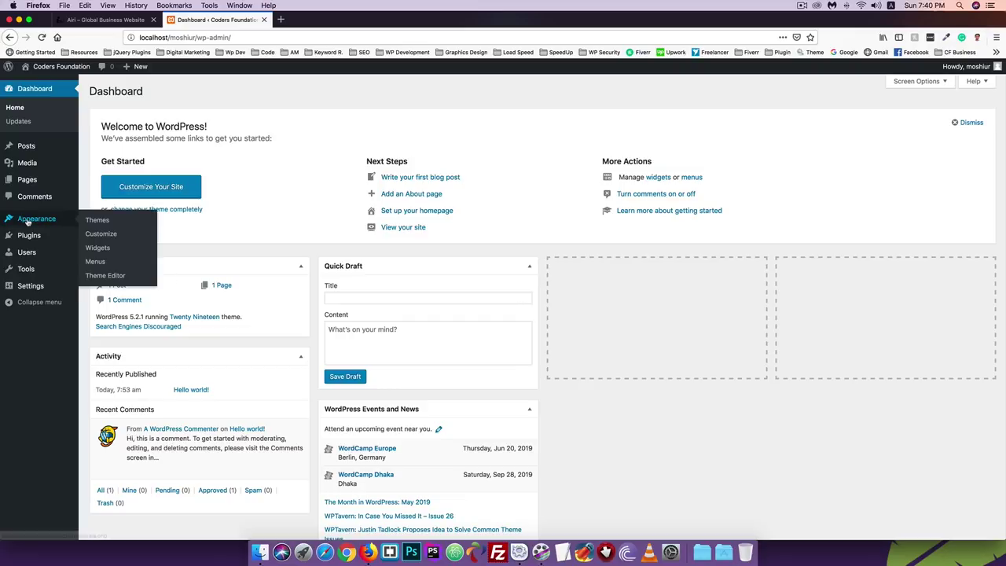
left_click(98, 224)
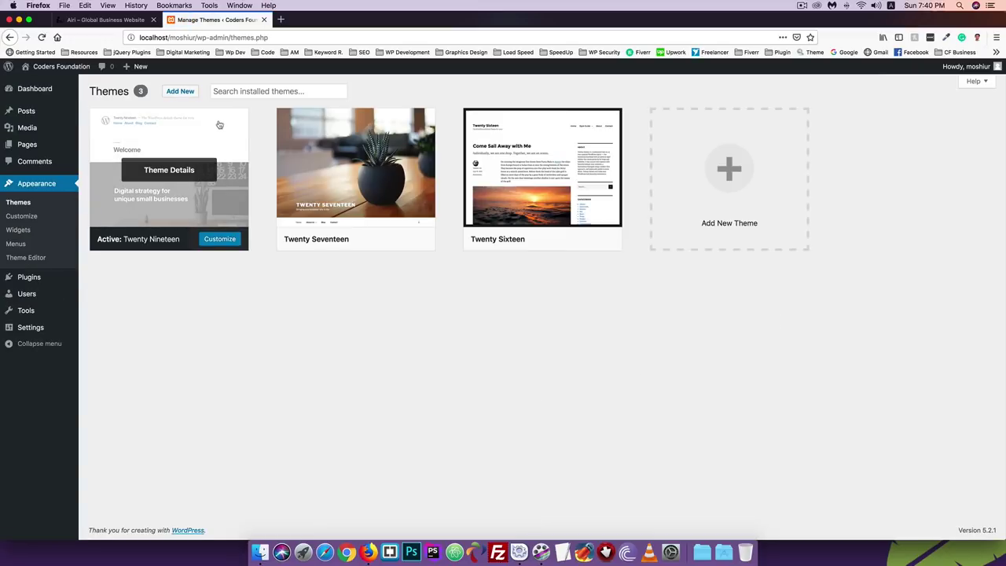
left_click(180, 91)
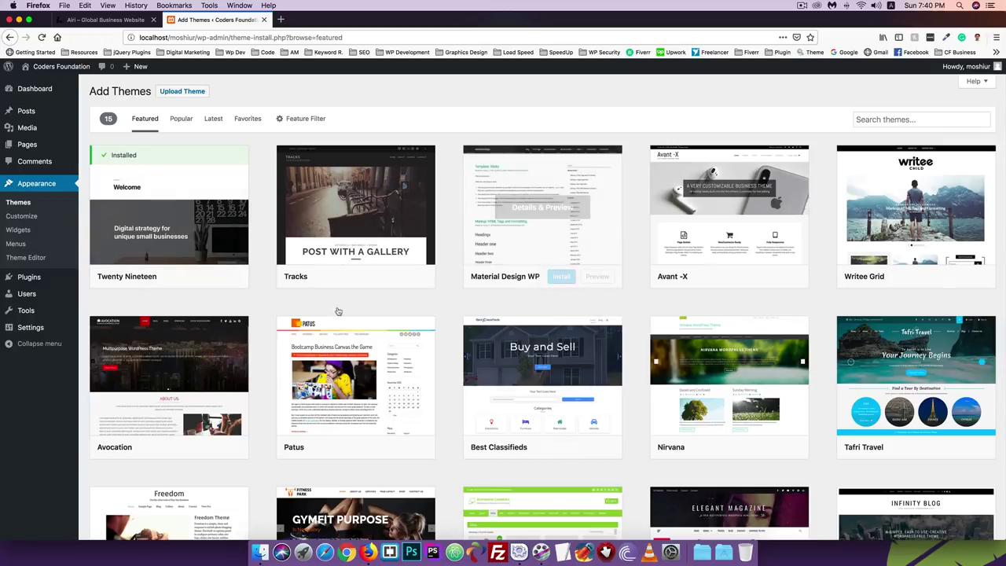
scroll(417, 380, "down", 3)
scroll(418, 380, "up", 3)
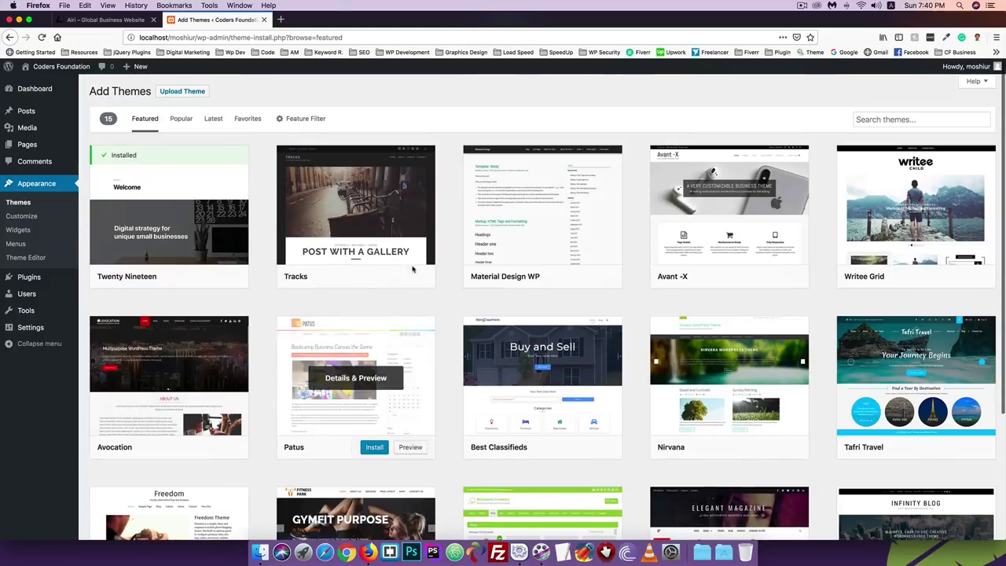
Open wordpress.org in a new browser tab and look through the popular themes in its Theme Directory
left_click(281, 19)
type("wordpress.org/")
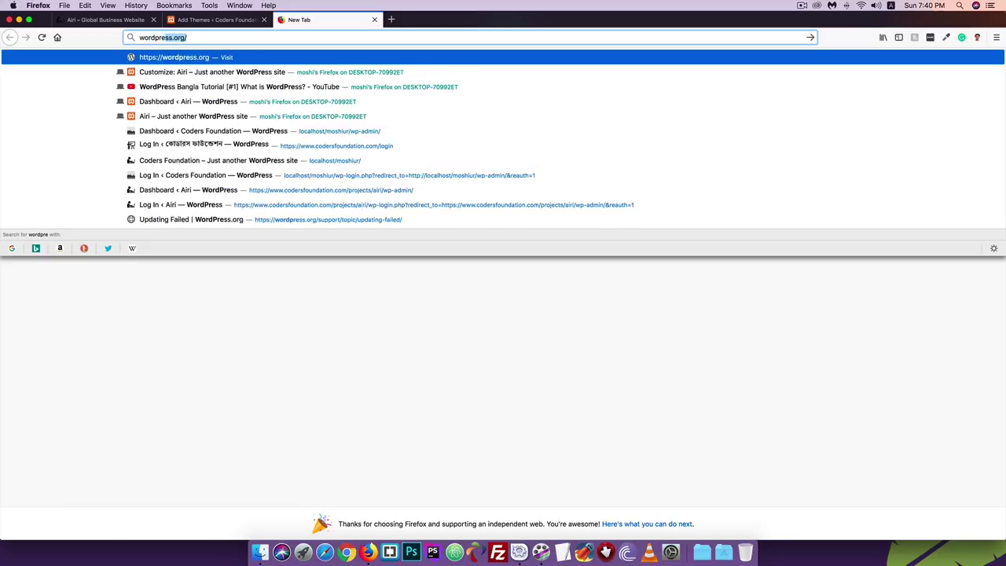
key("Return")
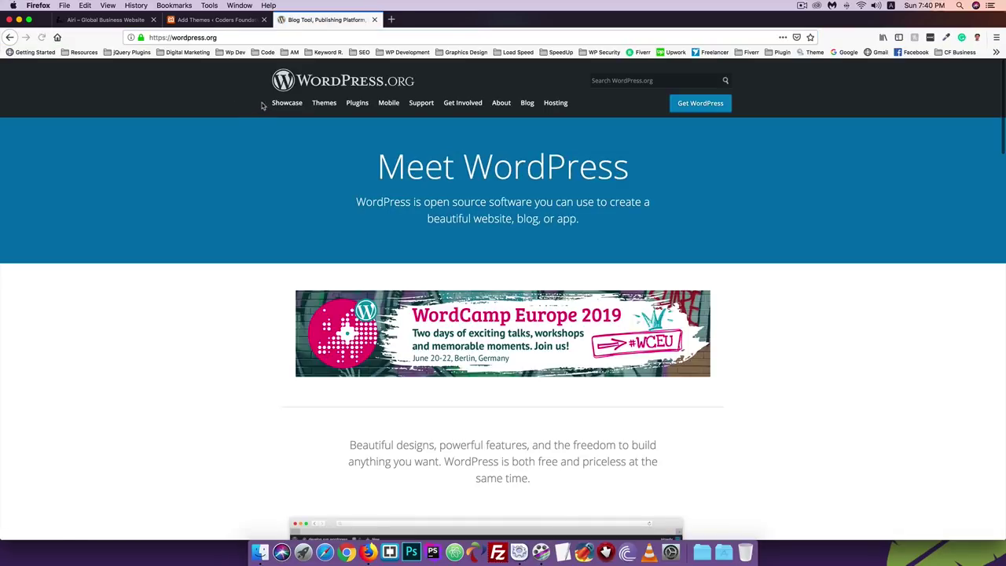
left_click(324, 103)
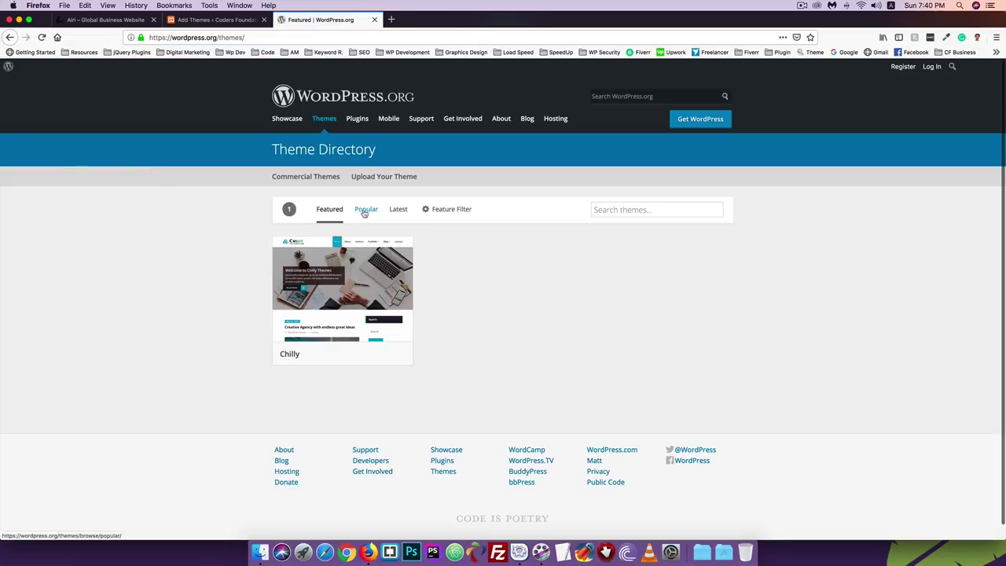
left_click(366, 210)
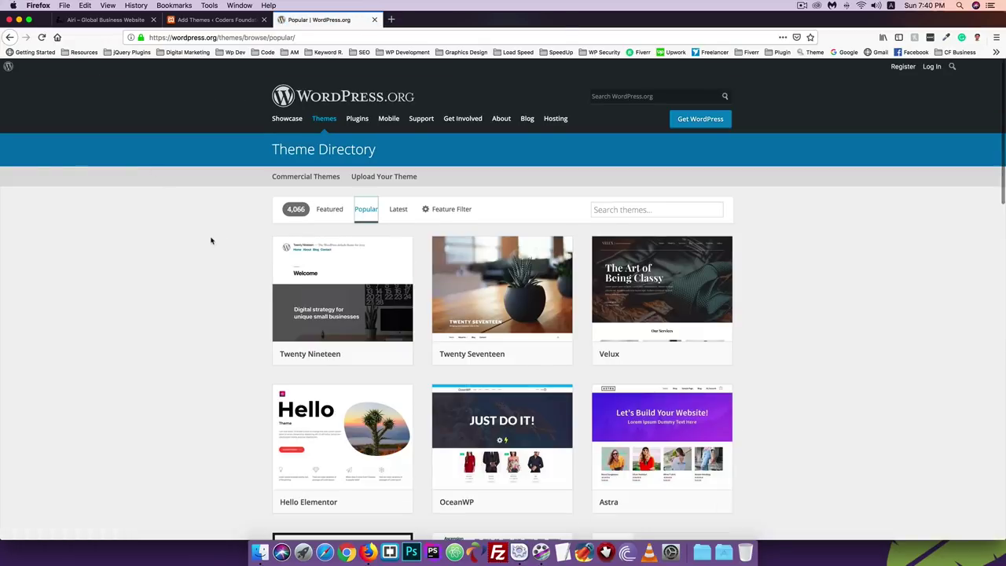
scroll(211, 240, "down", 10)
scroll(211, 241, "up", 10)
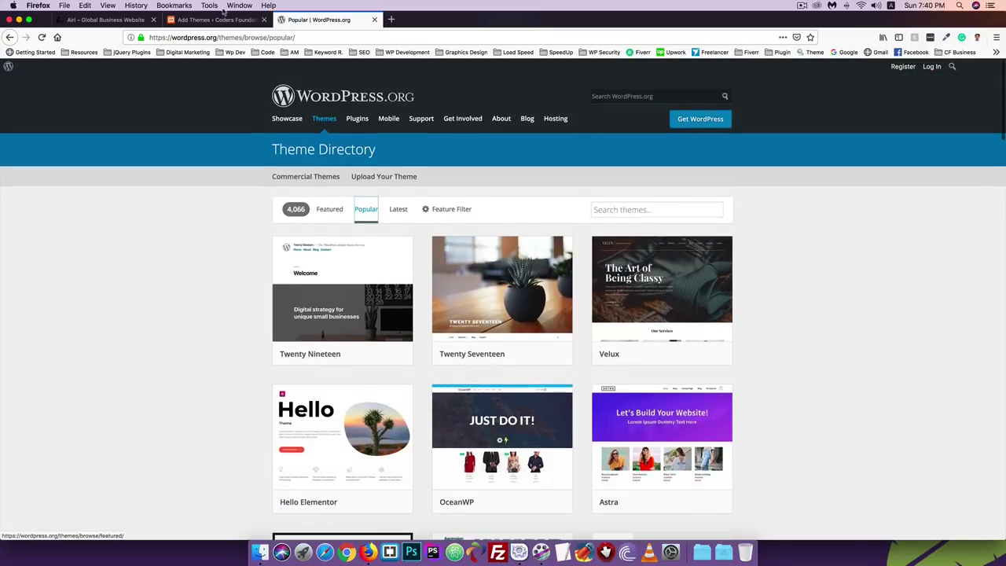
Compare the dashboard's featured themes on the Add Themes page with the WordPress.org Theme Directory
left_click(214, 21)
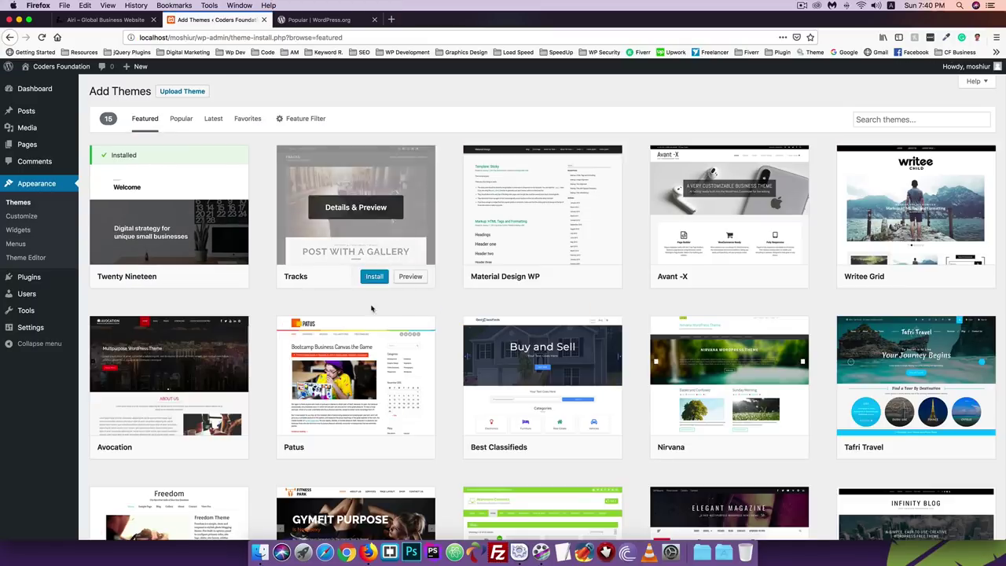
mouse_move(335, 164)
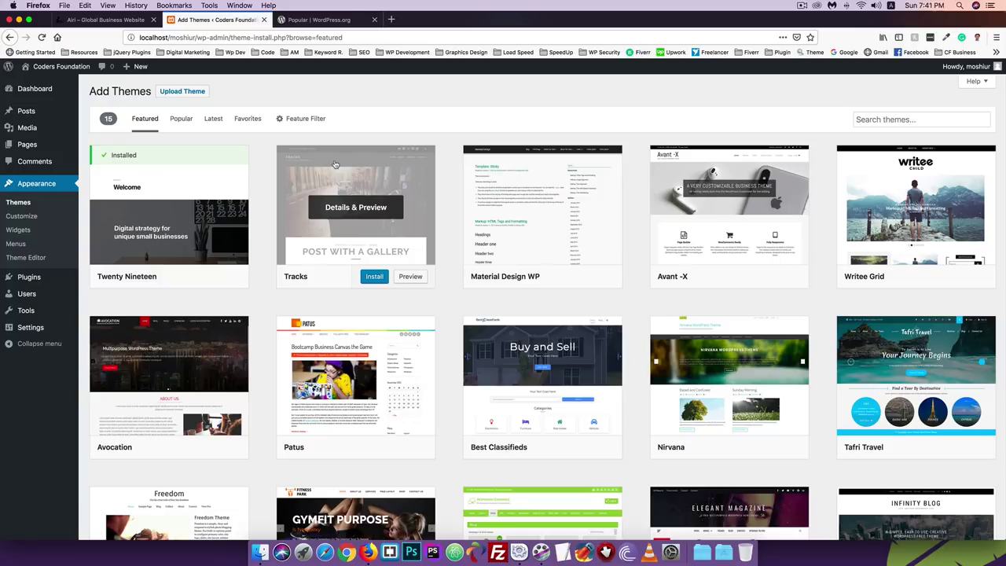
left_click(319, 20)
mouse_move(437, 299)
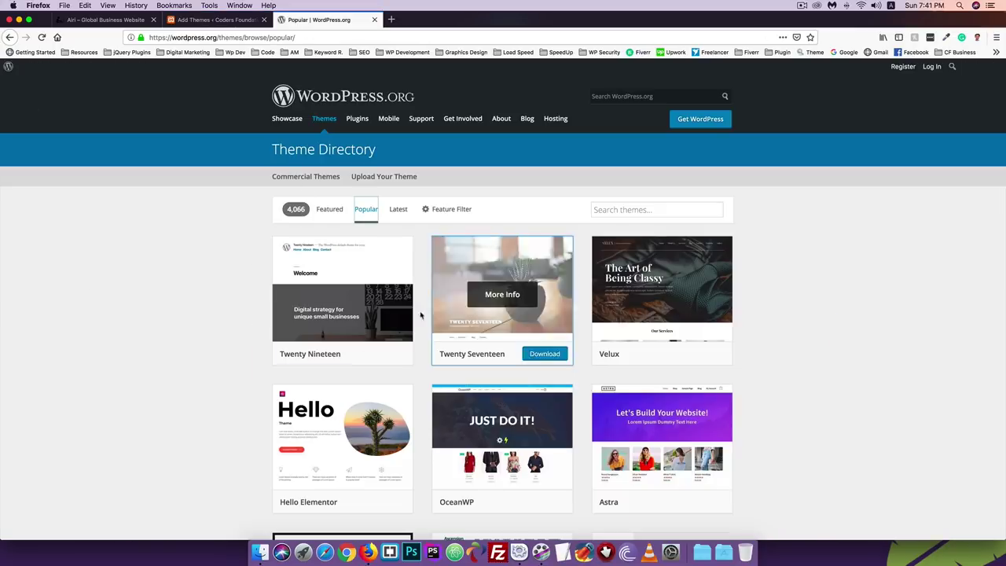
left_click(195, 22)
scroll(268, 286, "down", 5)
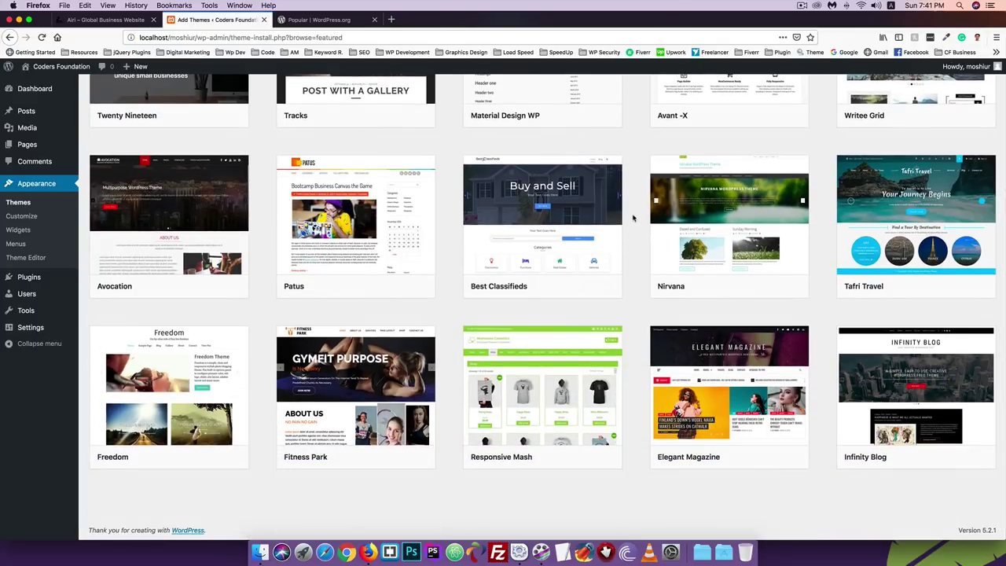
scroll(557, 232, "up", 3)
scroll(557, 232, "up", 2)
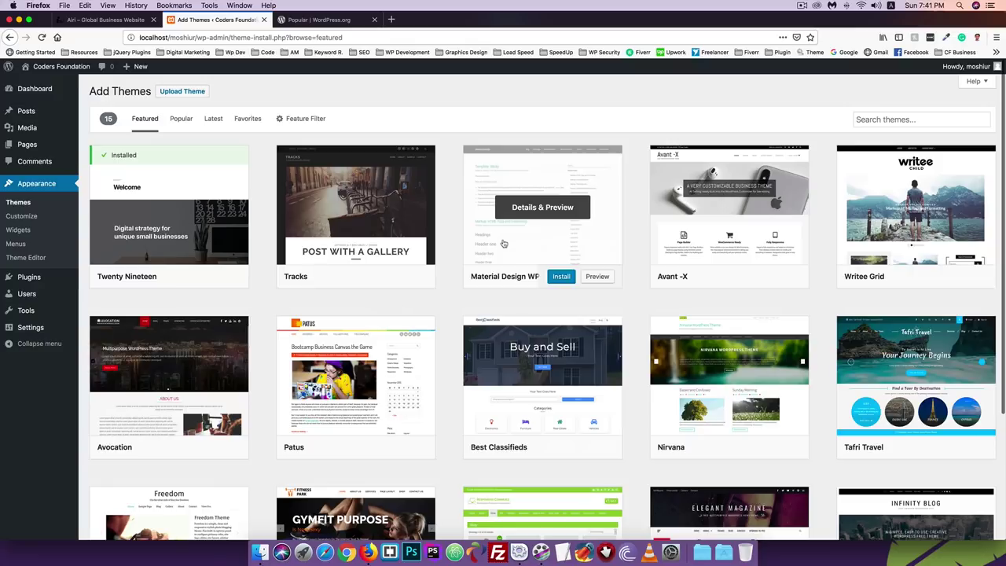
Browse the popular themes on the dashboard's Add Themes page, including the Astra theme's details and preview
left_click(180, 118)
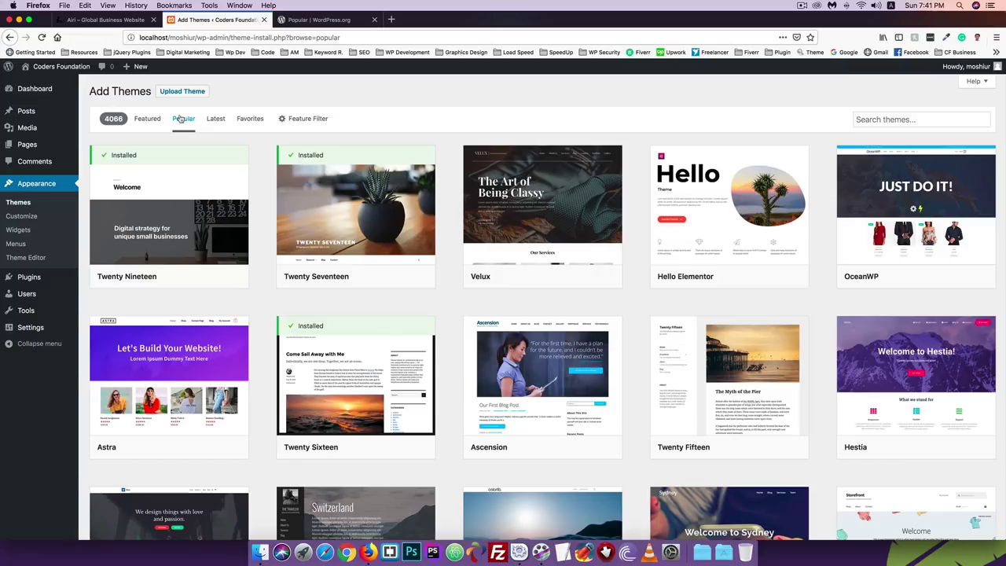
scroll(354, 213, "down", 1)
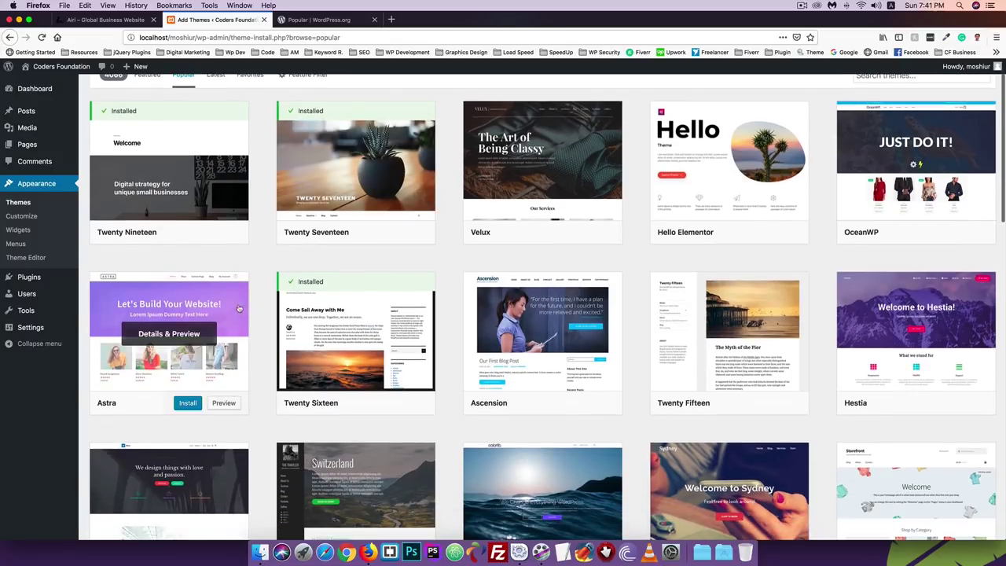
scroll(189, 326, "down", 1)
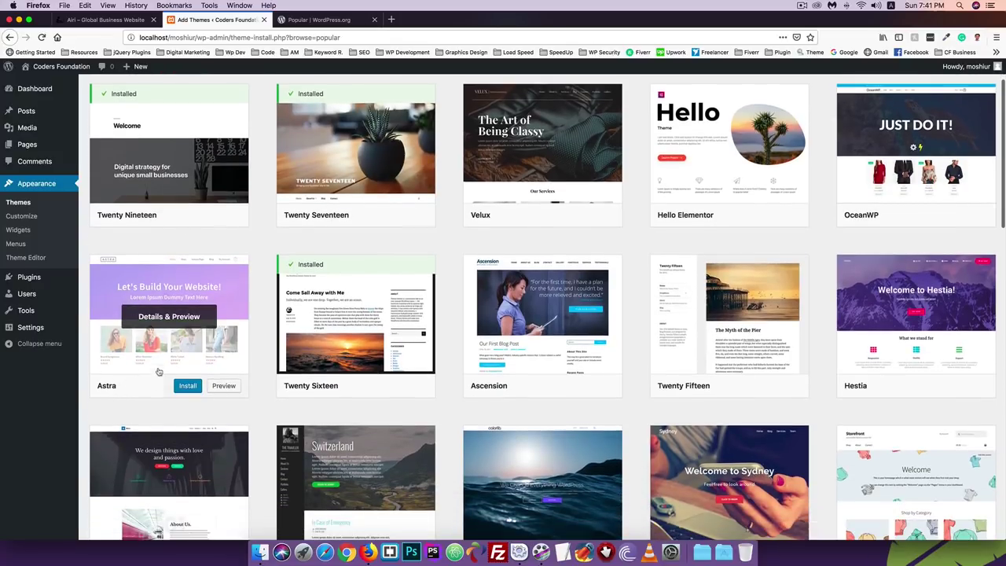
left_click(159, 317)
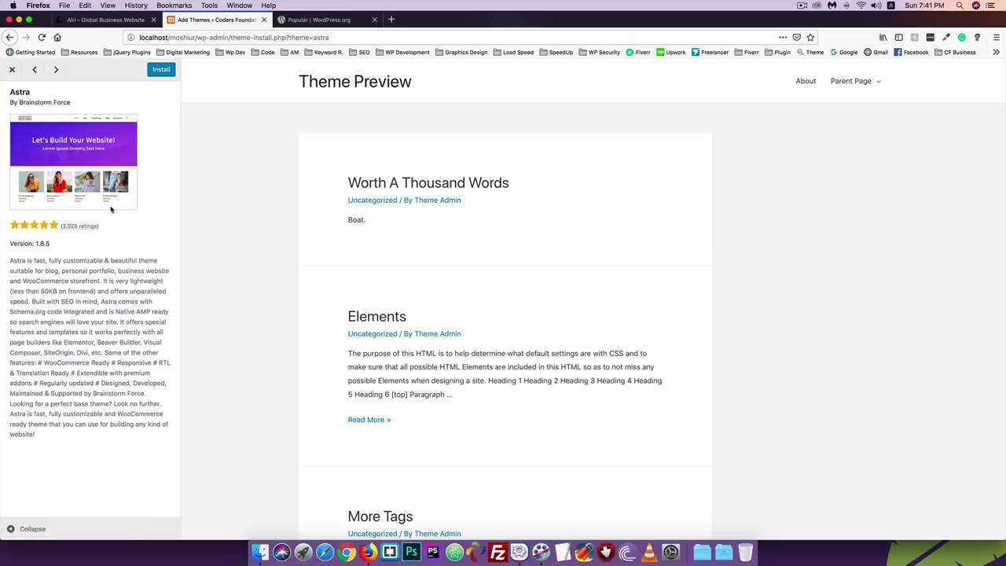
left_click(12, 69)
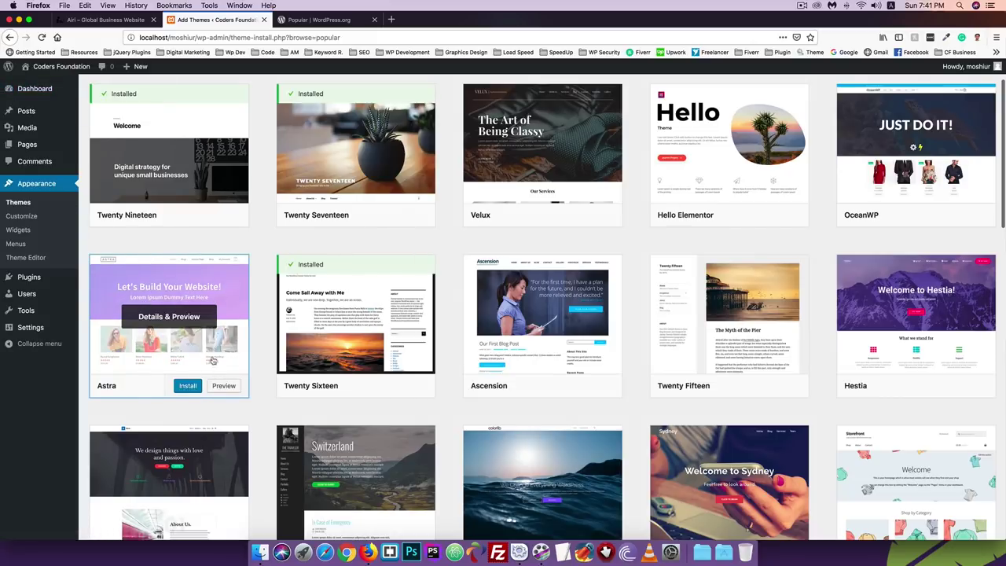
scroll(411, 322, "down", 1)
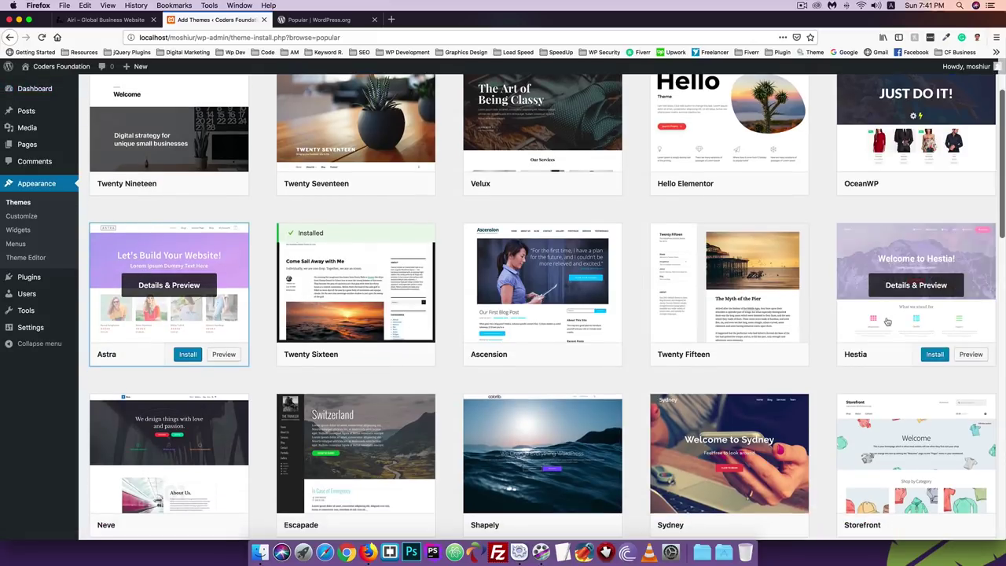
scroll(905, 299, "down", 5)
scroll(887, 322, "down", 7)
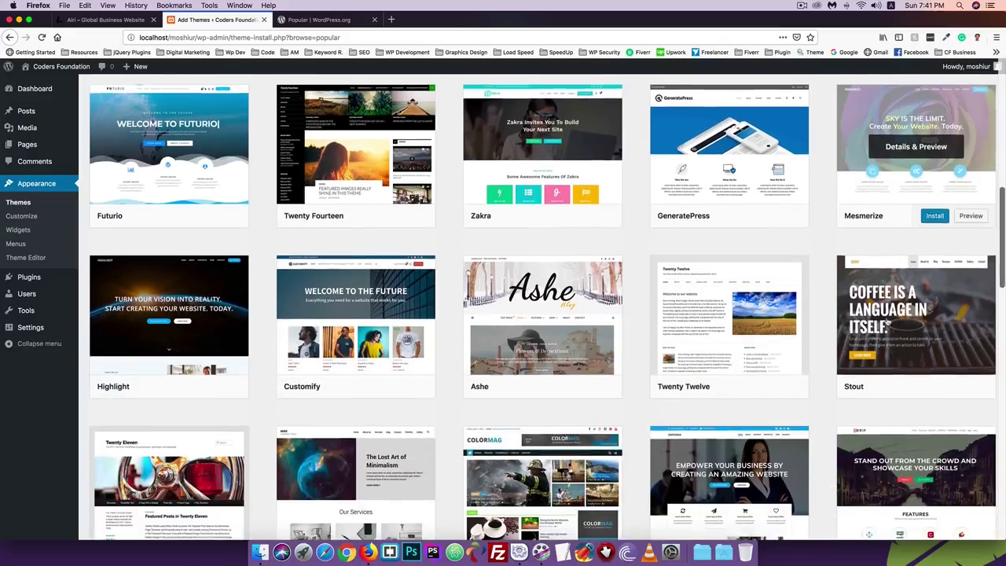
scroll(889, 319, "up", 15)
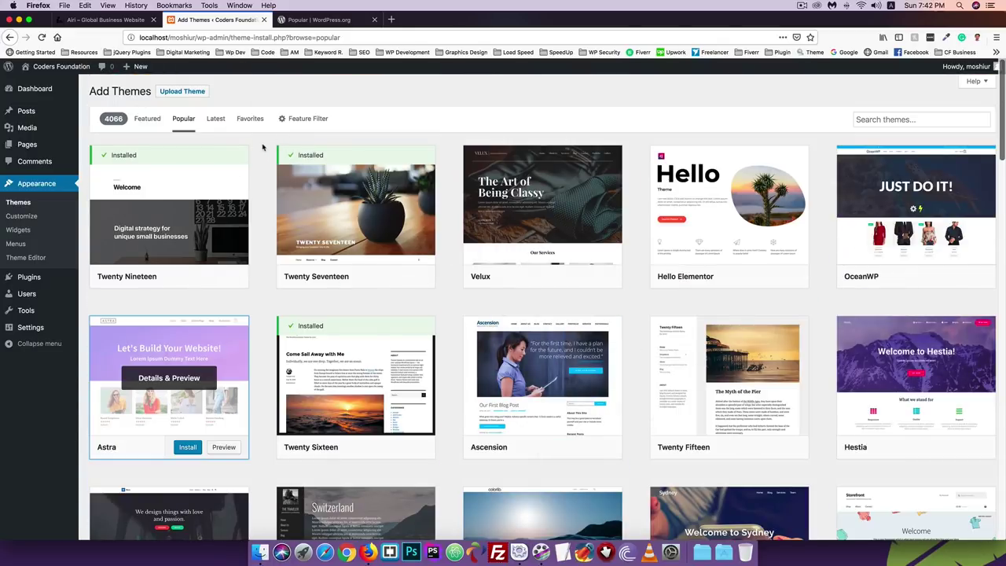
Search the dashboard's Add Themes page for "airi" and check the Airi theme's details and preview
left_click(875, 119)
type("airi")
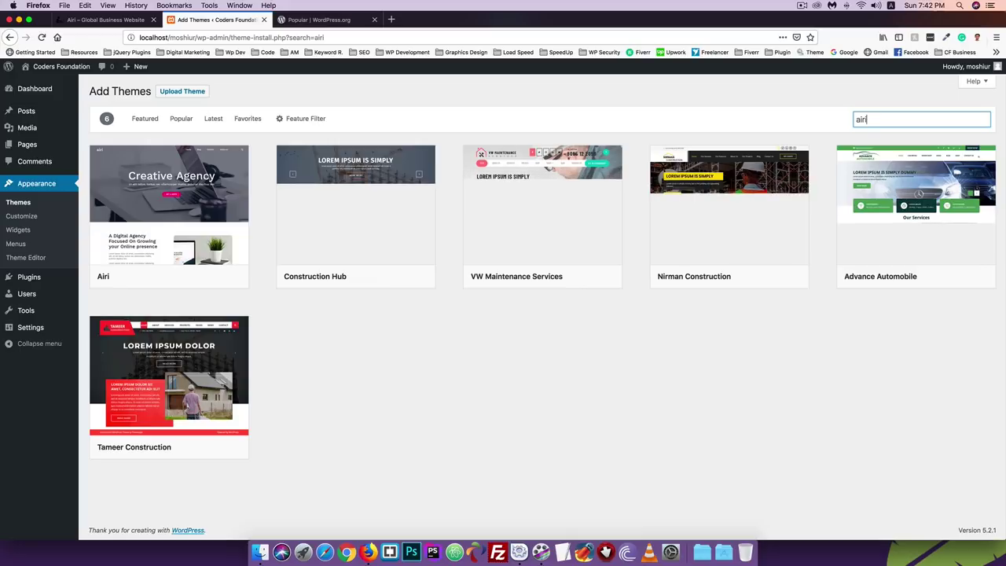
mouse_move(179, 182)
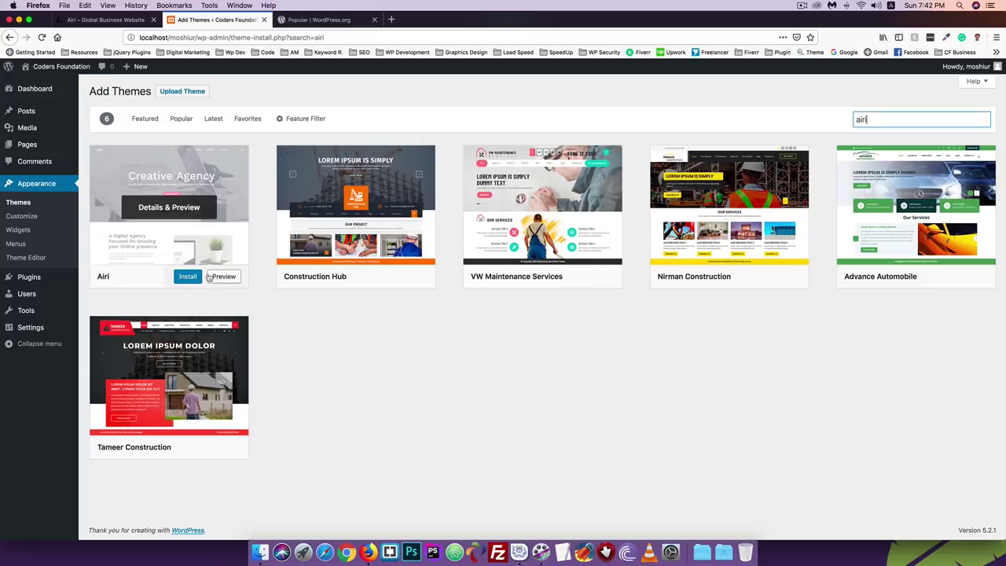
left_click(161, 211)
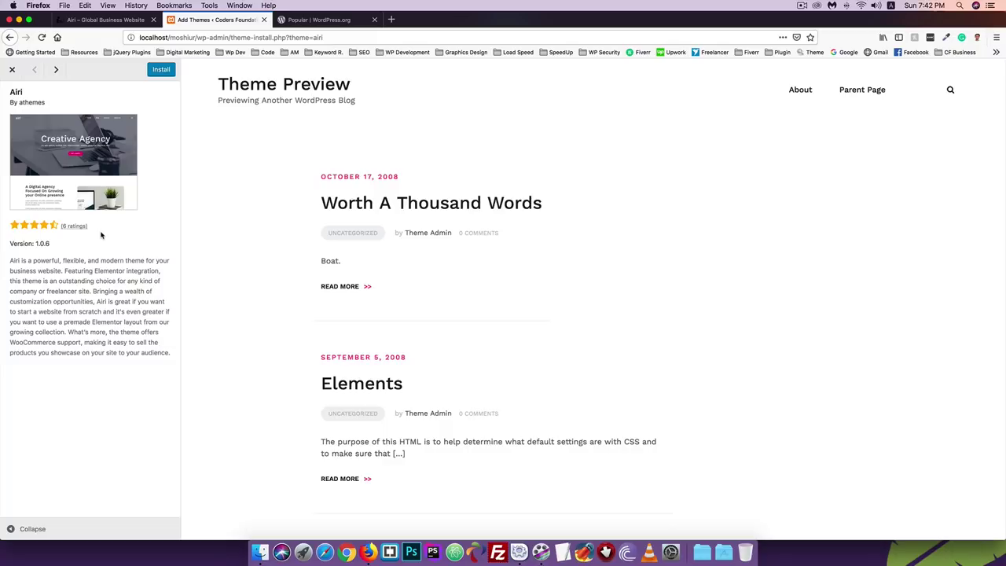
left_click(11, 69)
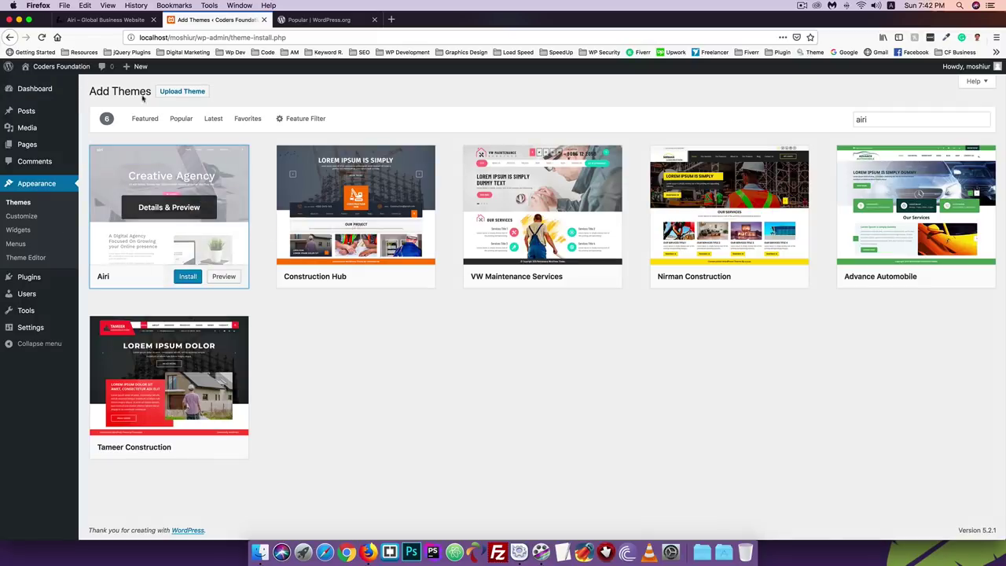
Search the WordPress.org Theme Directory for "airi" and examine the Airi theme's page with its description and ratings
left_click(304, 21)
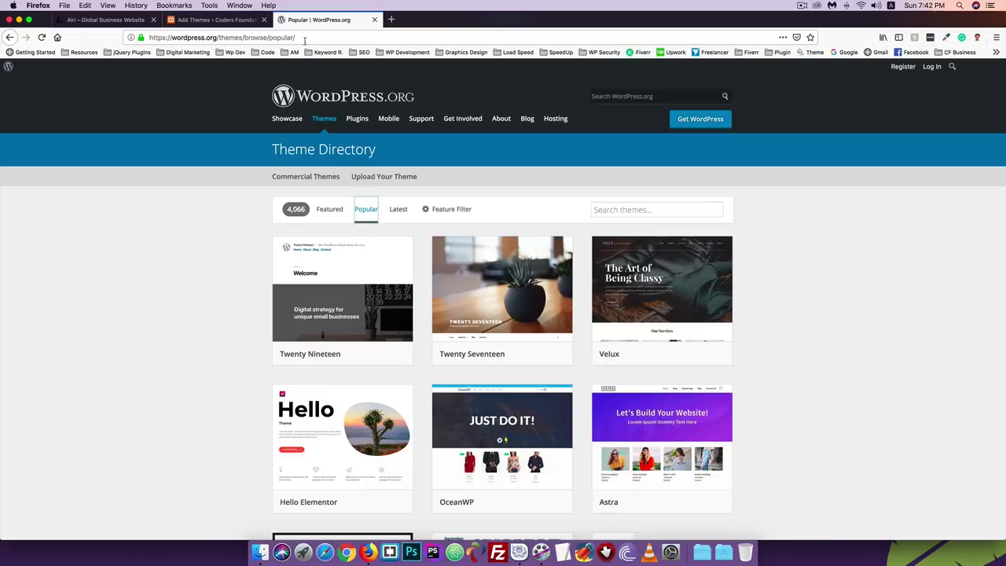
left_click(611, 211)
type("airi")
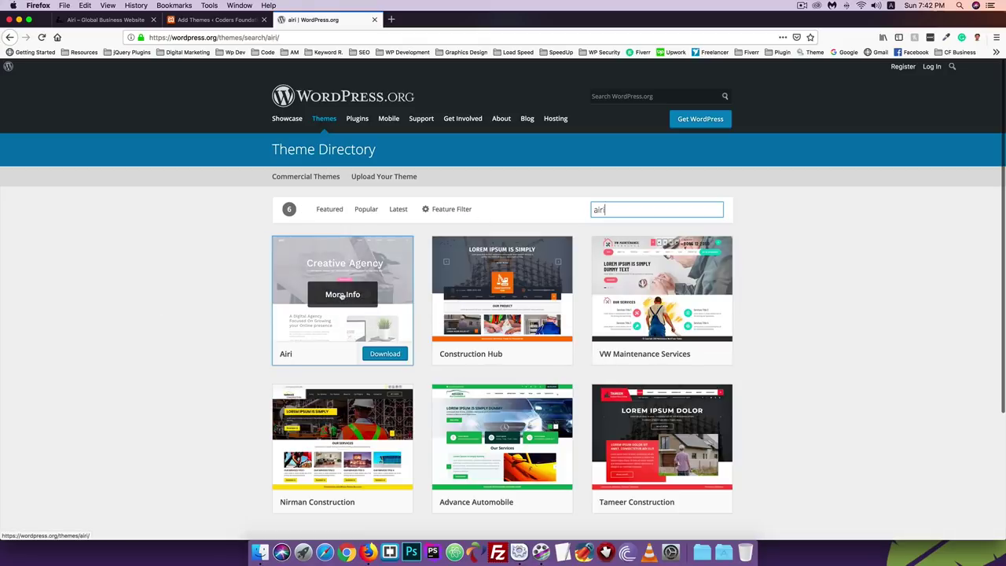
left_click(312, 296)
scroll(239, 303, "down", 3)
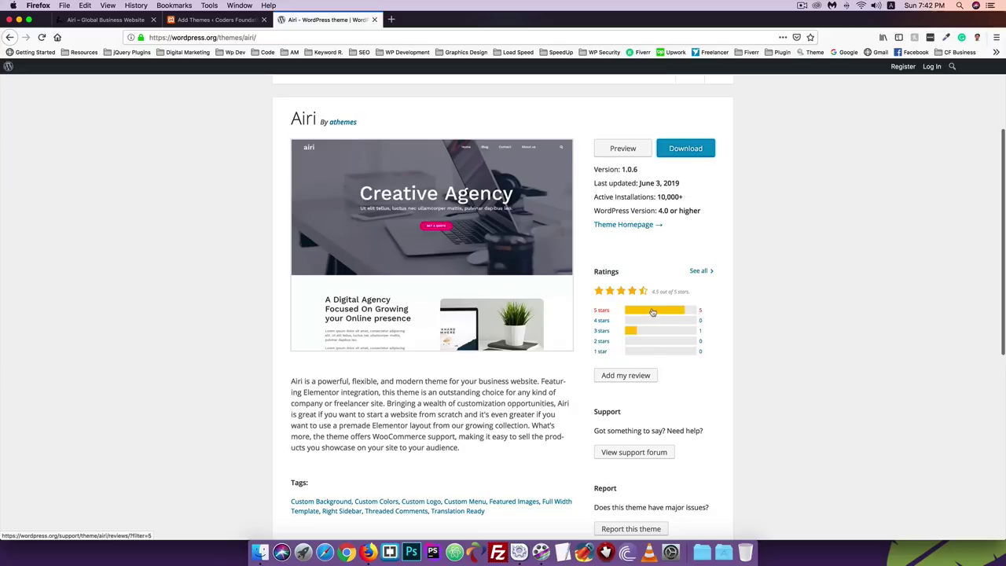
scroll(660, 313, "down", 1)
Look through all of the Airi theme's reviews on WordPress.org and return to the theme's page
left_click(697, 224)
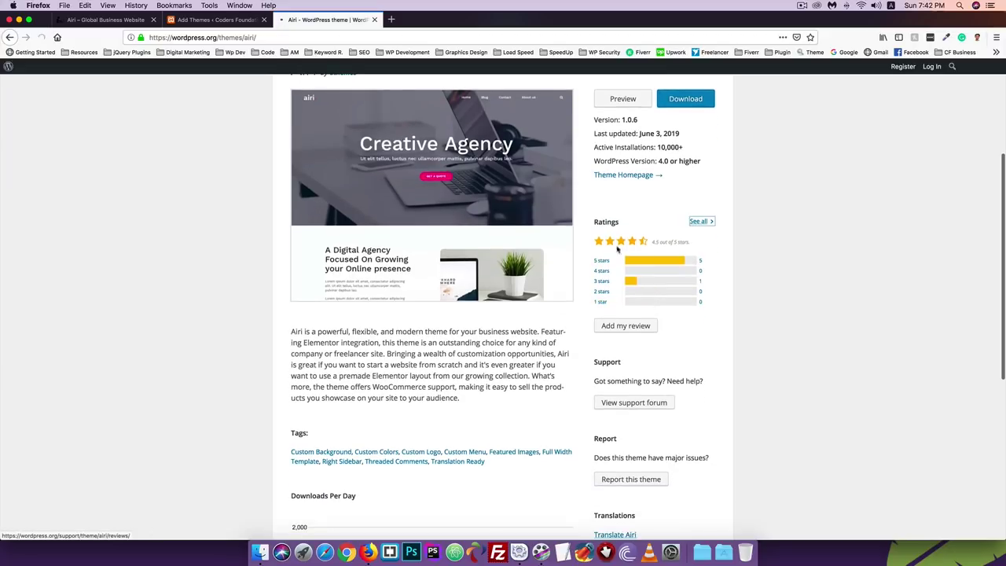
scroll(226, 253, "down", 5)
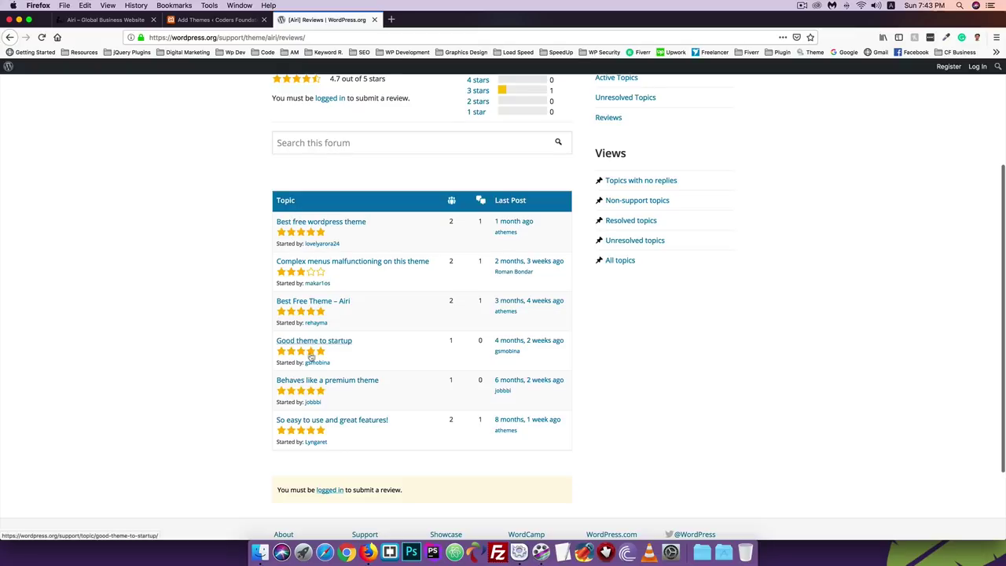
left_click(8, 37)
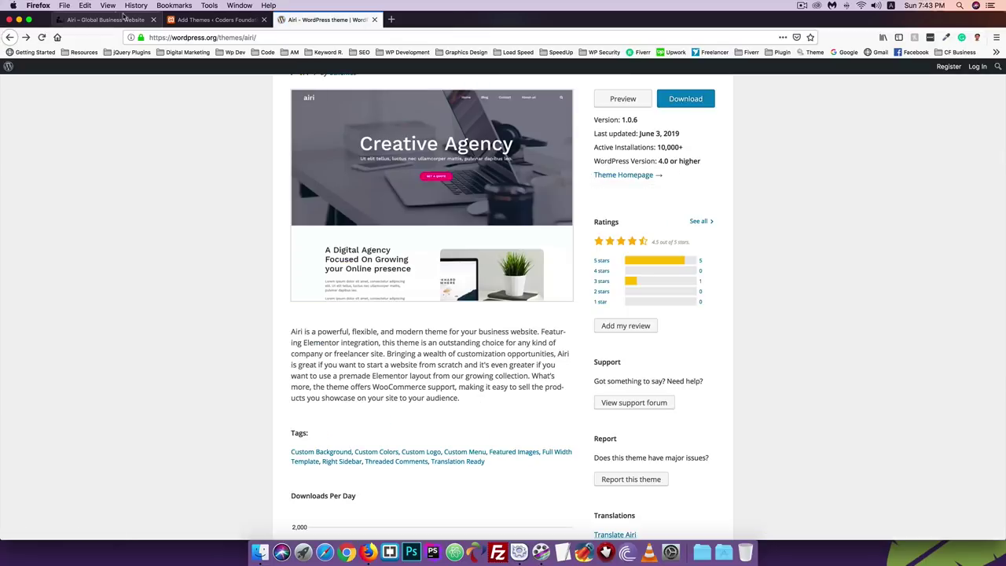
Compare the Airi demo site's home page with the Airi theme's page on WordPress.org
left_click(105, 19)
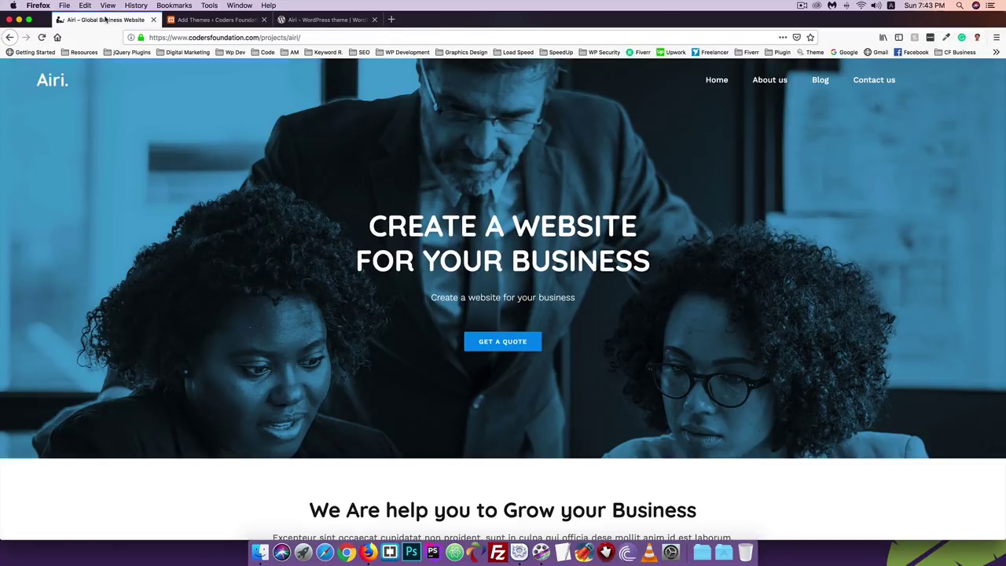
scroll(263, 129, "down", 10)
scroll(263, 158, "up", 10)
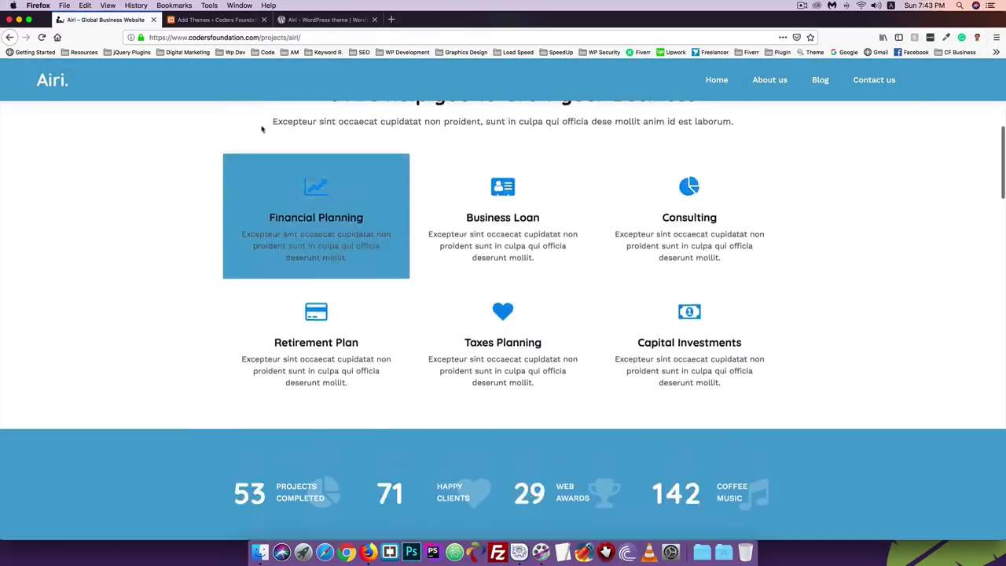
left_click(327, 19)
scroll(339, 221, "up", 5)
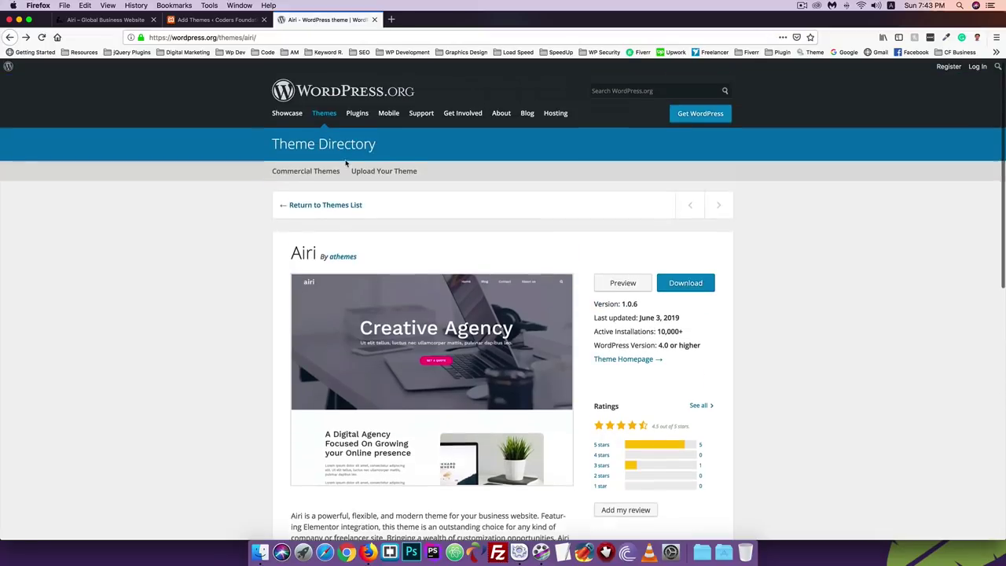
scroll(313, 276, "down", 2)
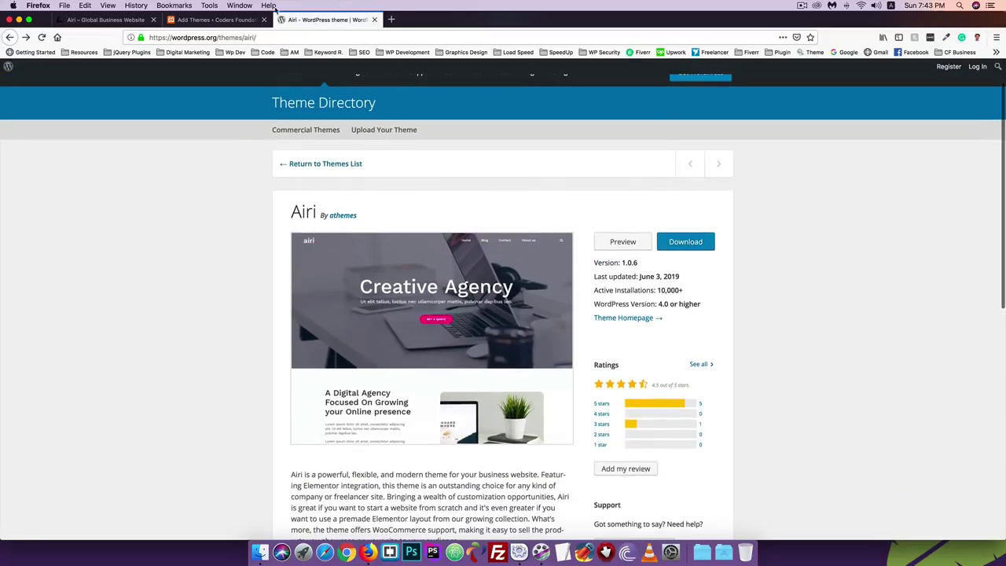
Install the Airi theme from the dashboard's search results and open the list of installed themes
left_click(202, 22)
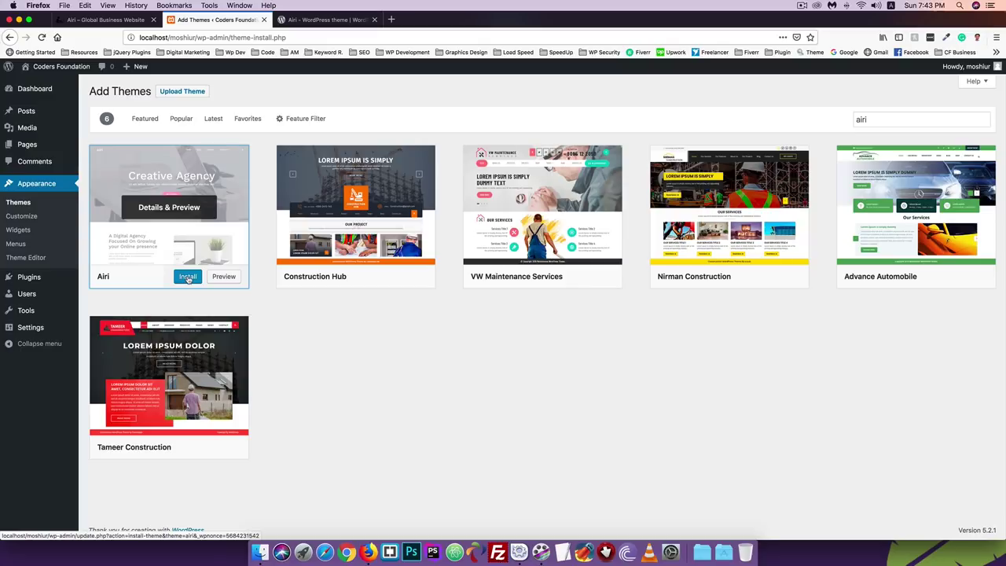
left_click(188, 277)
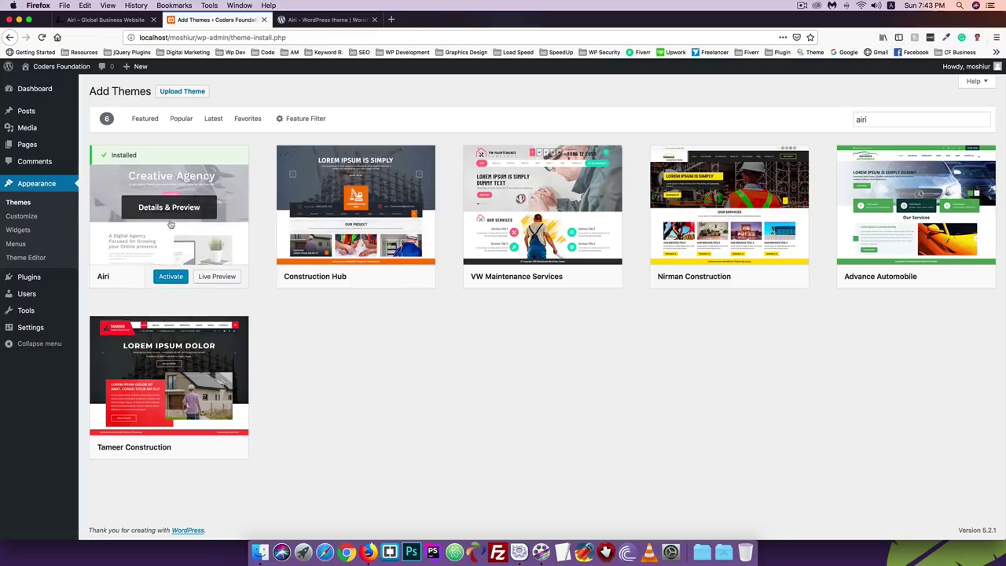
mouse_move(166, 277)
left_click(17, 202)
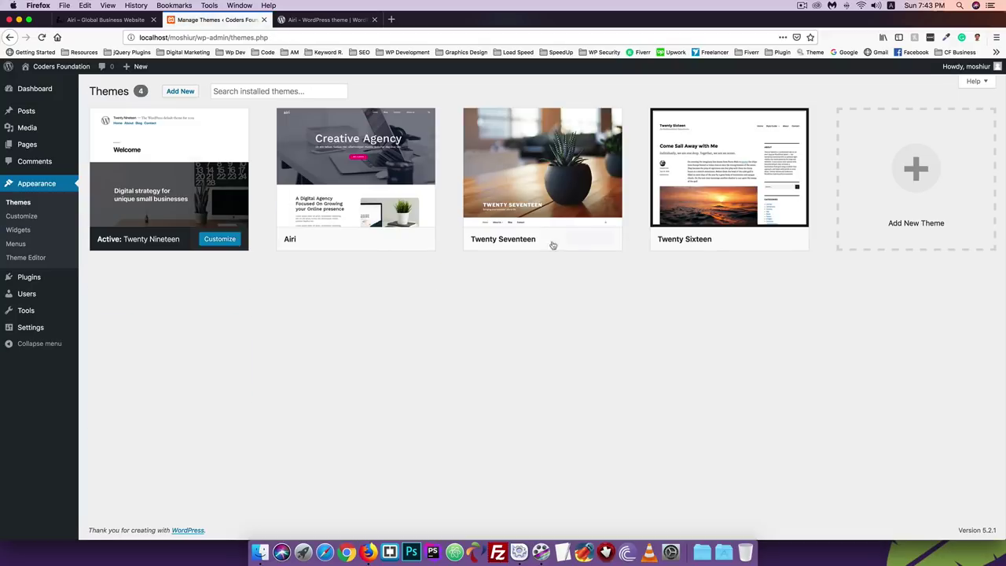
Delete the Airi theme from the installed themes in the WordPress dashboard
mouse_move(302, 200)
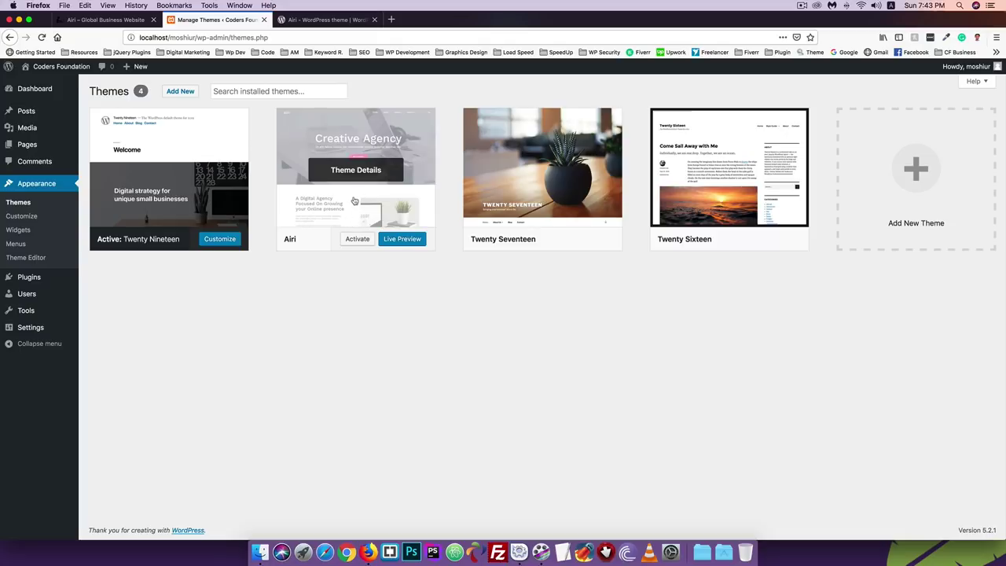
mouse_move(210, 175)
left_click(163, 94)
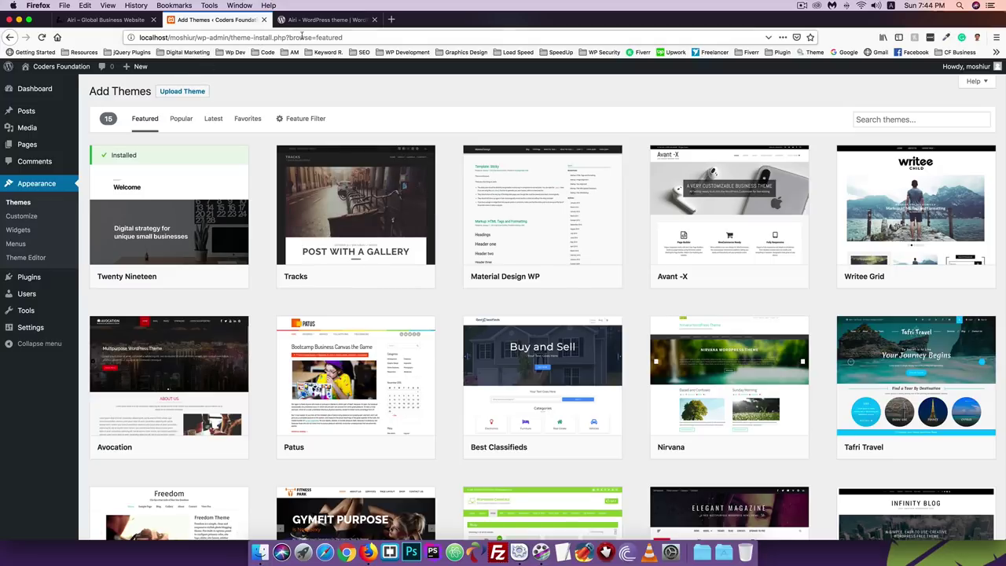
left_click(16, 203)
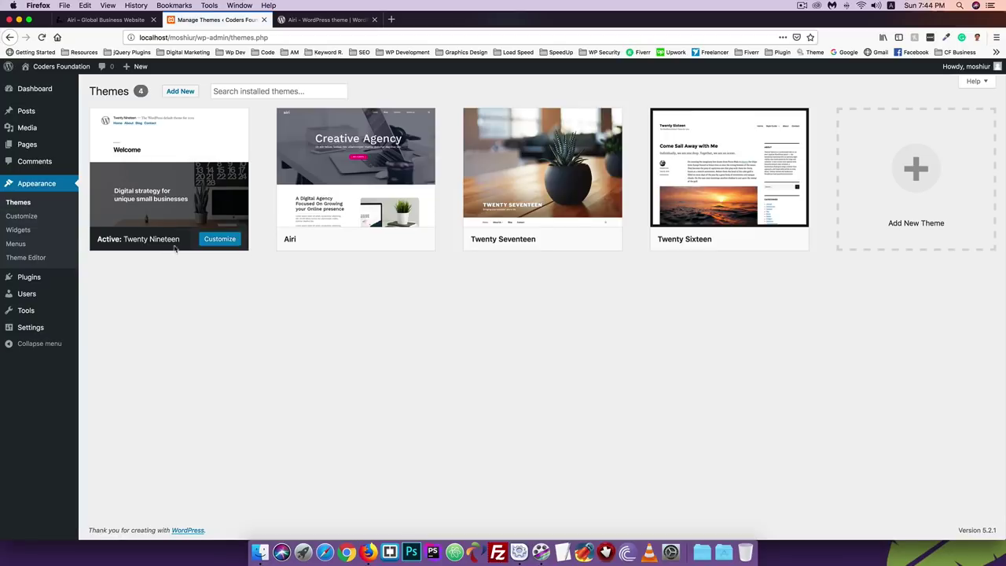
left_click(342, 193)
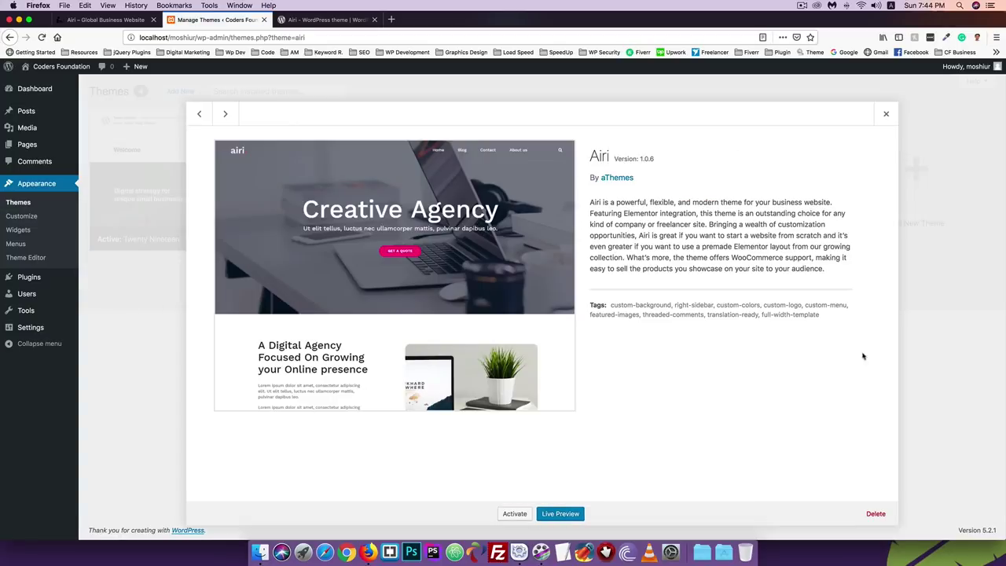
left_click(876, 514)
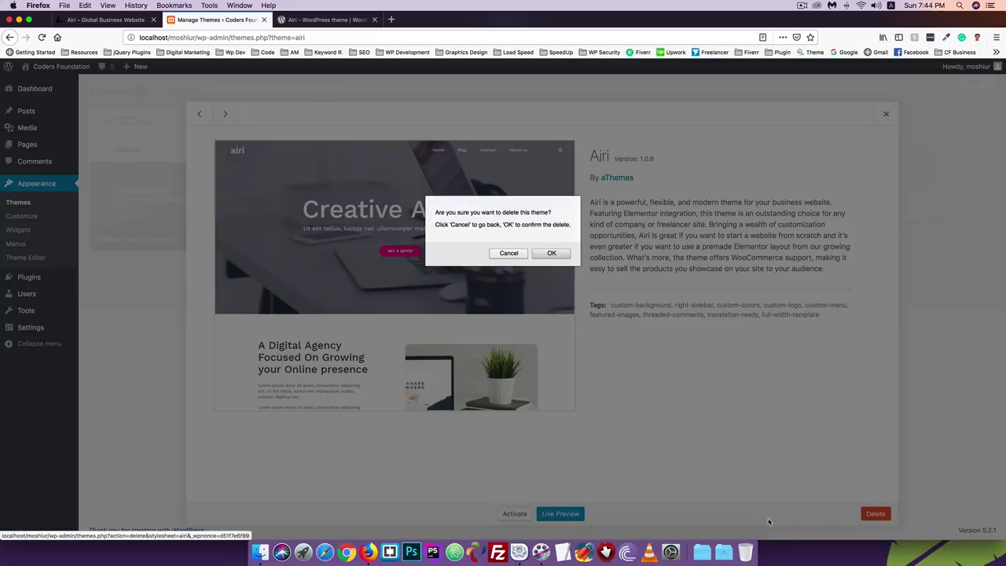
left_click(552, 252)
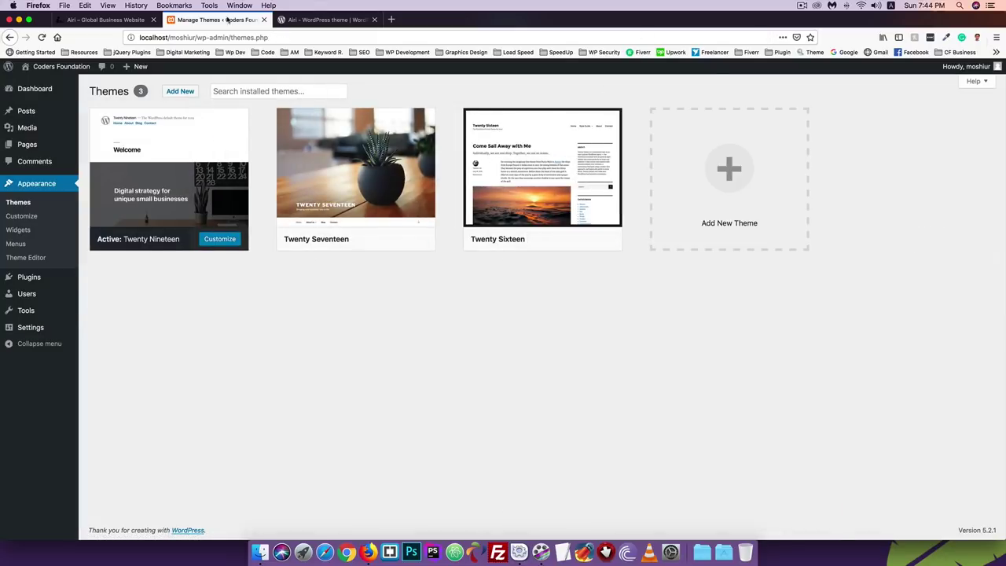
Download the Airi theme from its WordPress.org page and save the file airi.1.0.6.zip
left_click(319, 20)
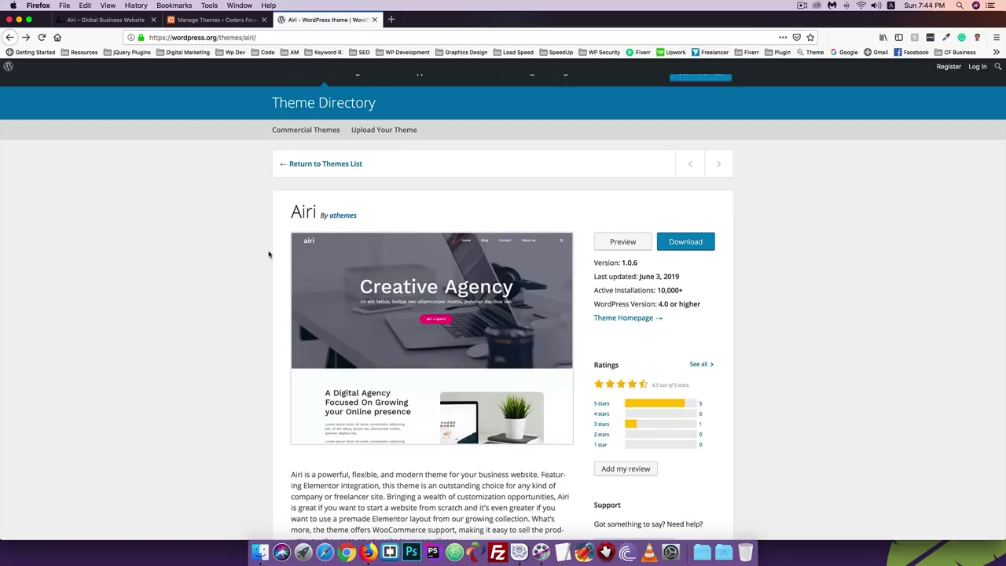
scroll(270, 251, "down", 2)
scroll(384, 167, "down", 2)
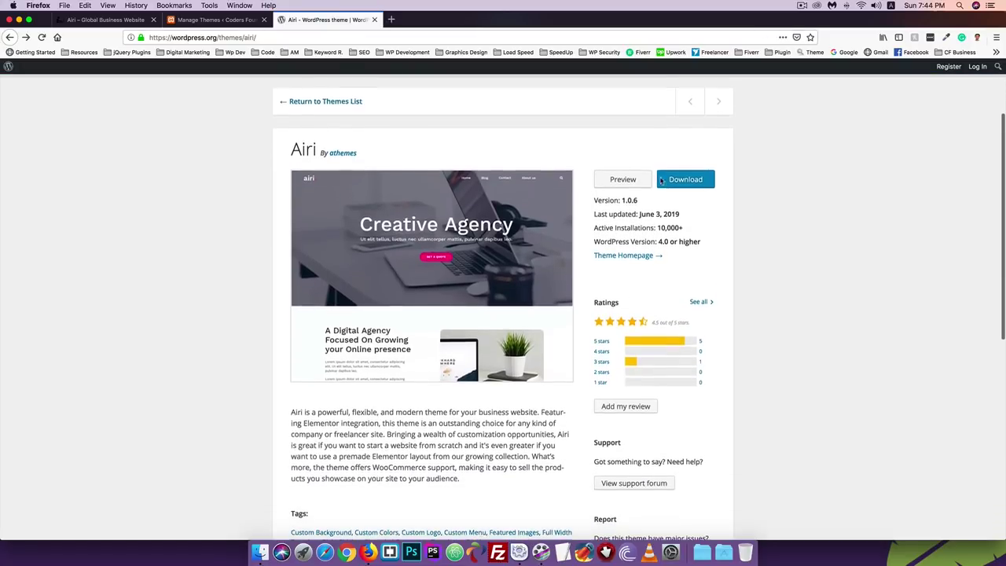
left_click(684, 180)
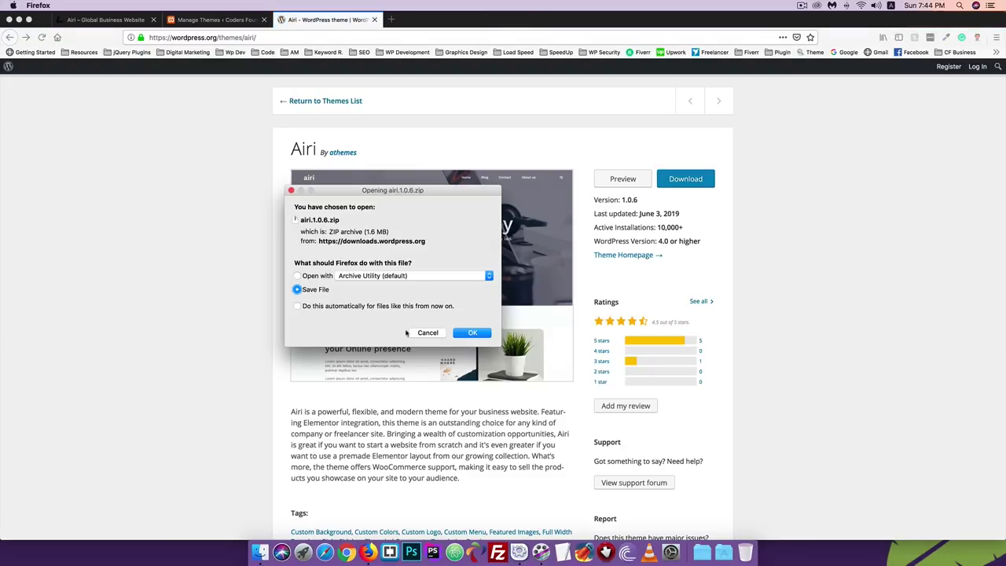
left_click(474, 334)
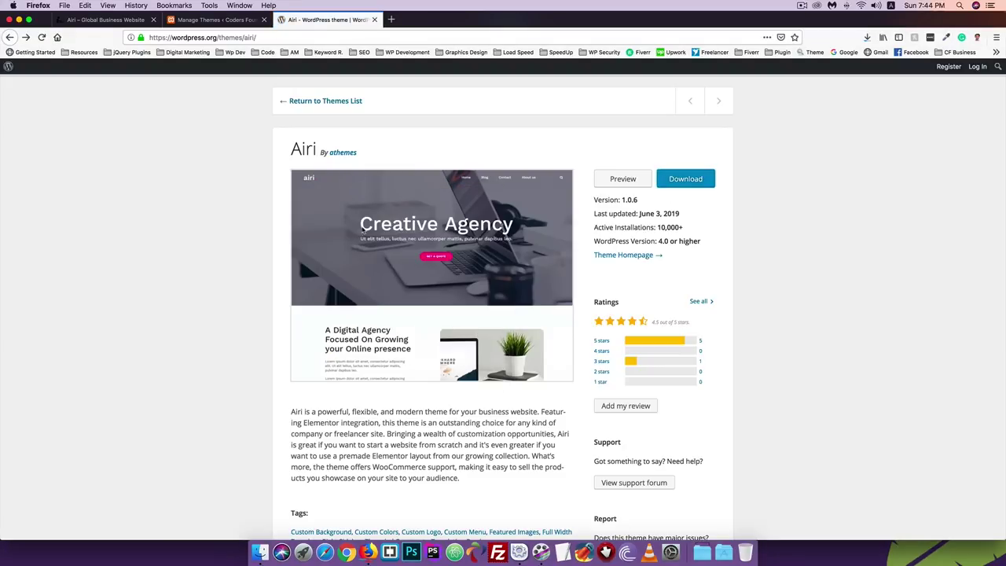
Install the Airi theme in the dashboard by uploading airi.1.0.6.zip from Downloads, and open the list of installed themes
left_click(216, 19)
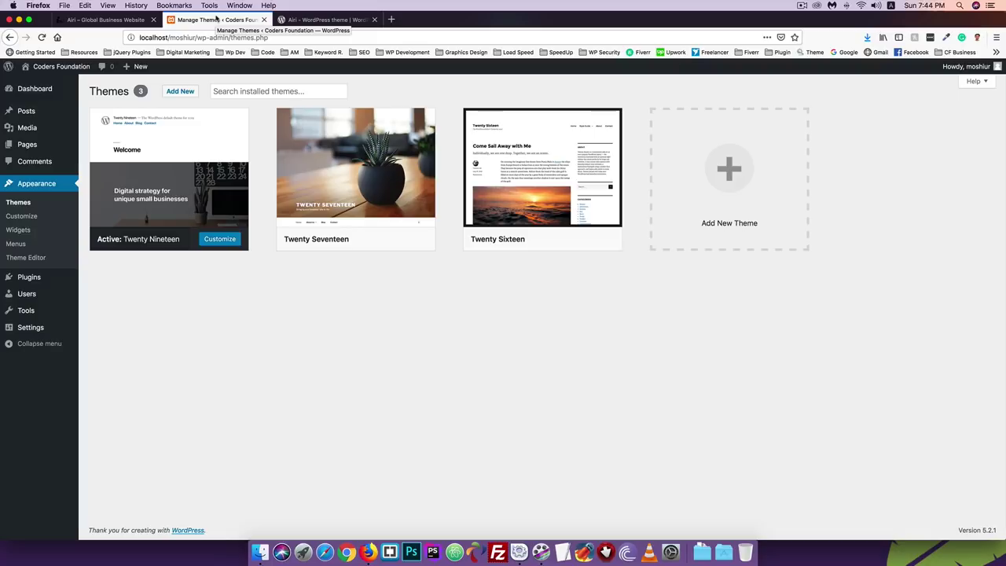
left_click(295, 19)
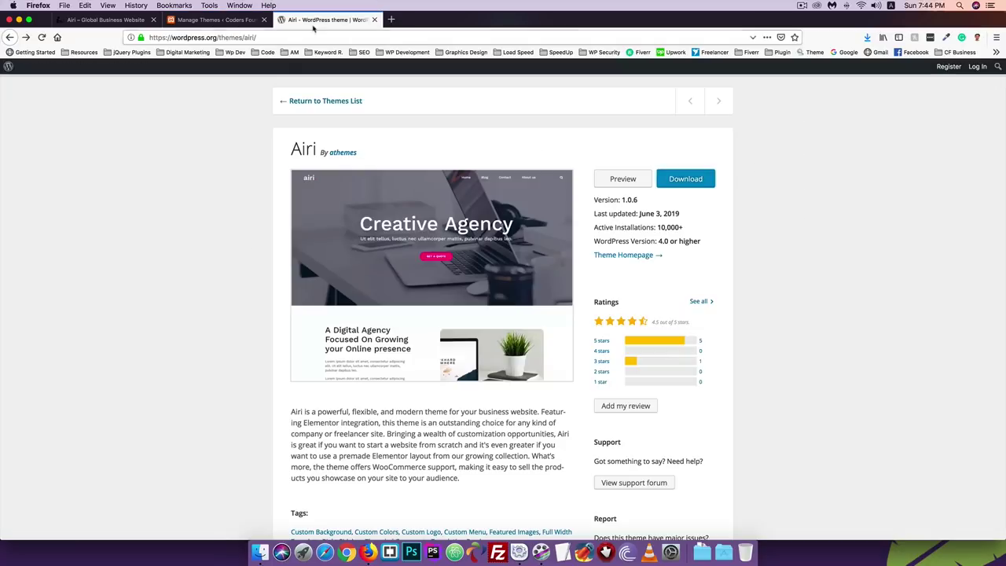
scroll(250, 113, "up", 3)
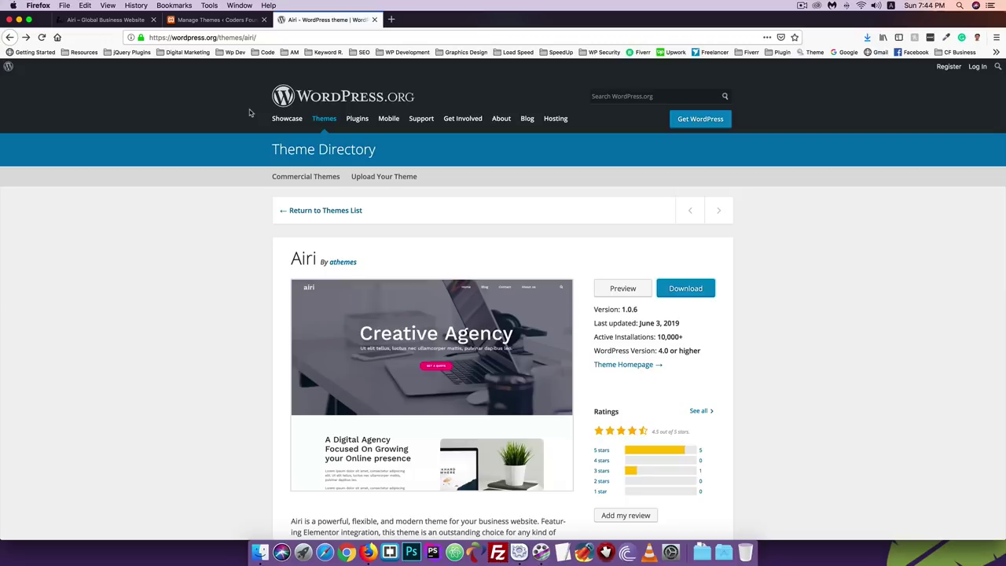
left_click(190, 20)
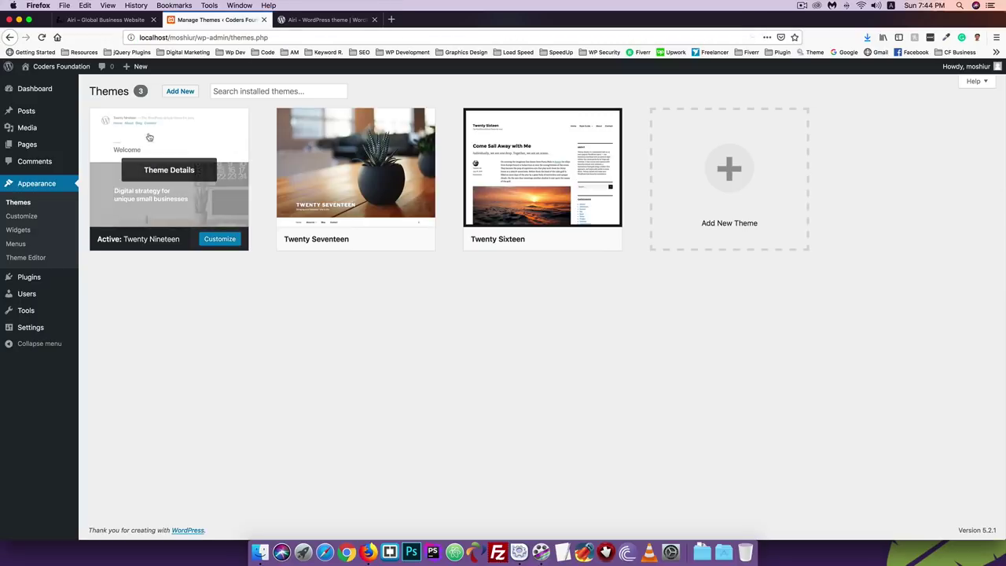
left_click(169, 93)
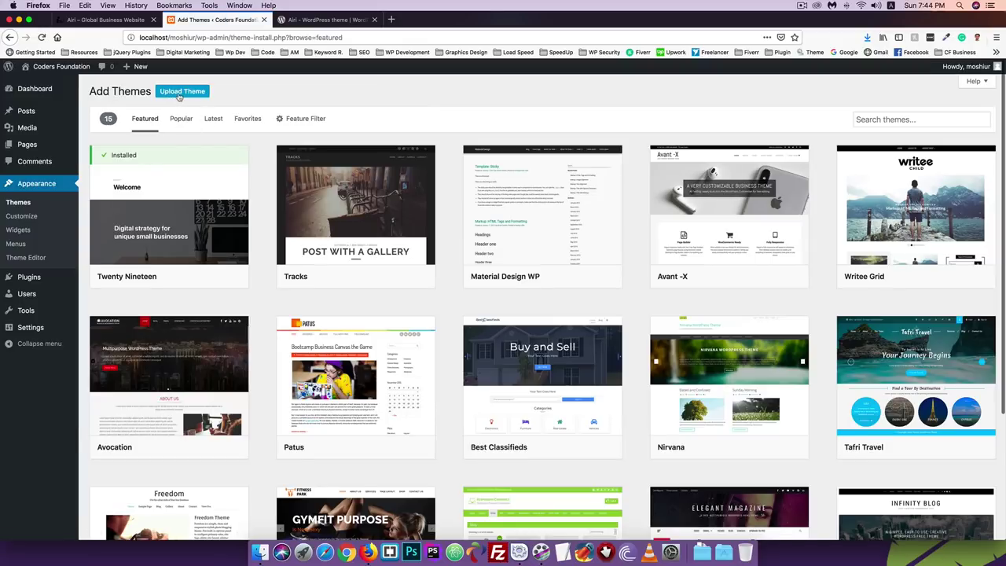
left_click(182, 92)
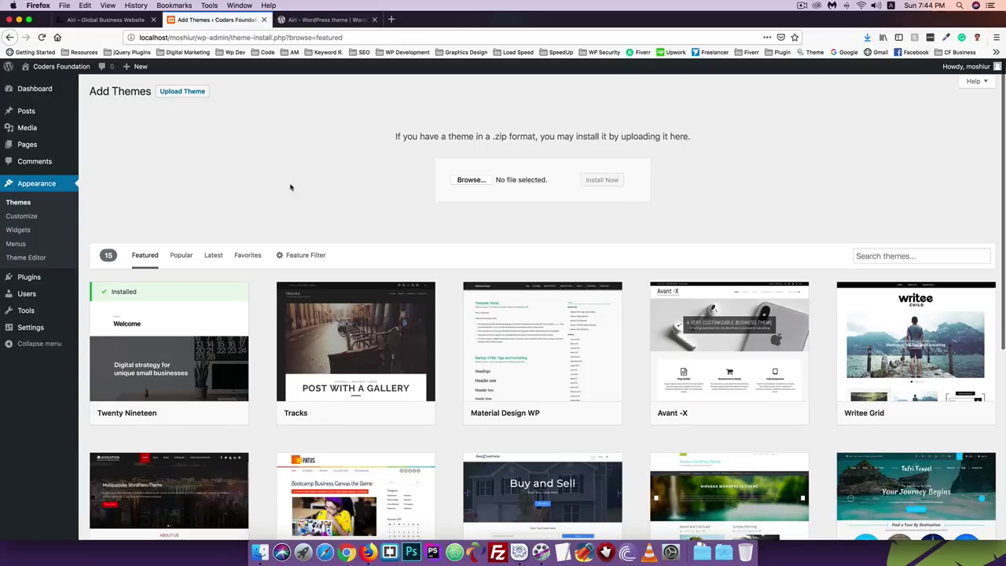
left_click(468, 182)
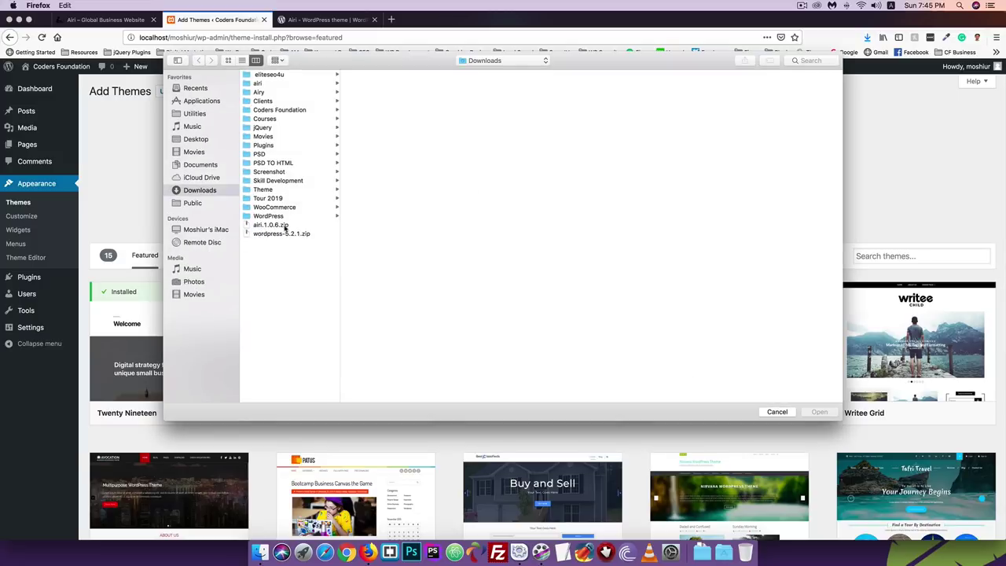
left_click(267, 226)
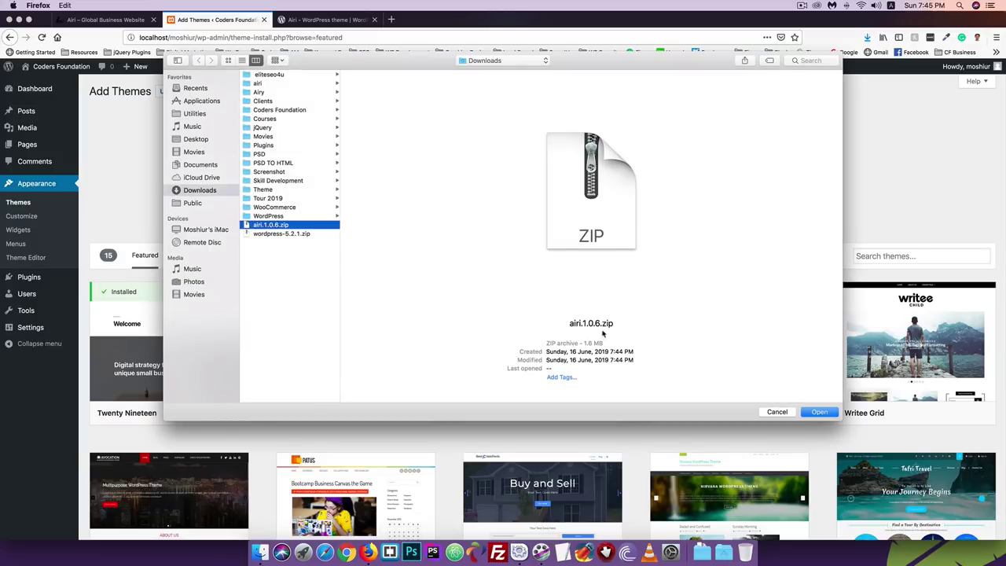
left_click(820, 412)
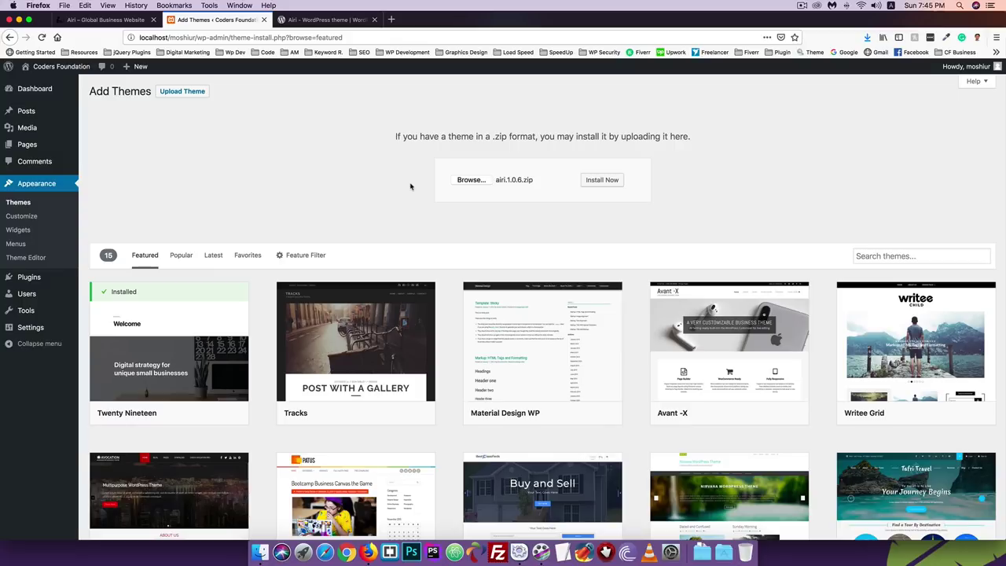
left_click(602, 180)
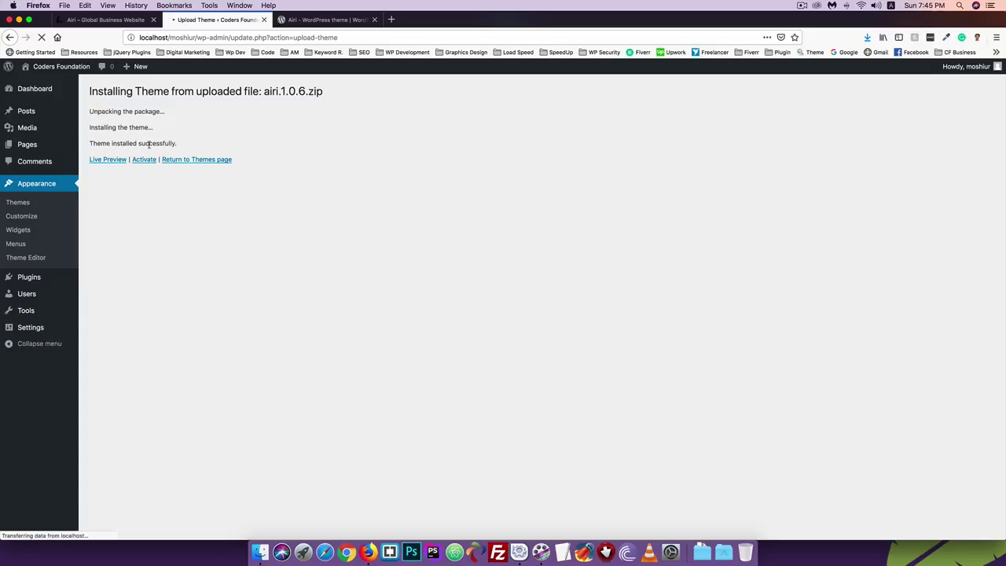
left_click(17, 202)
mouse_move(311, 227)
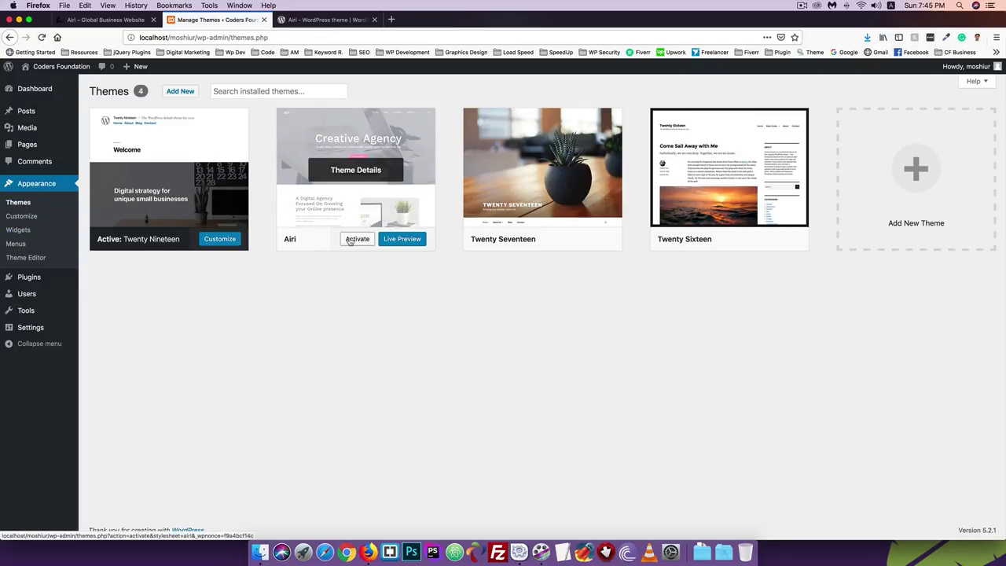
Delete the uploaded Airi theme through its theme details in the dashboard
left_click(351, 170)
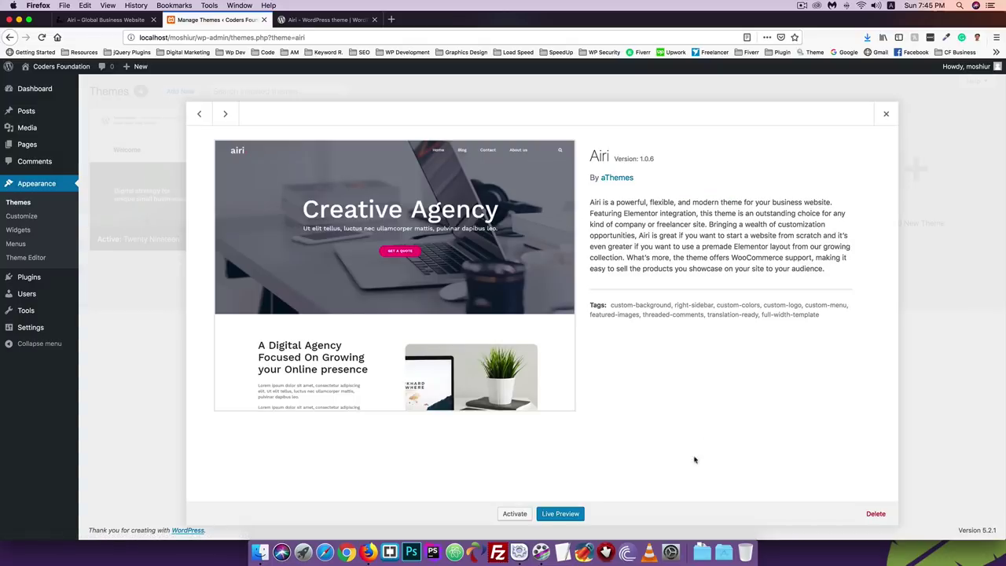
left_click(875, 512)
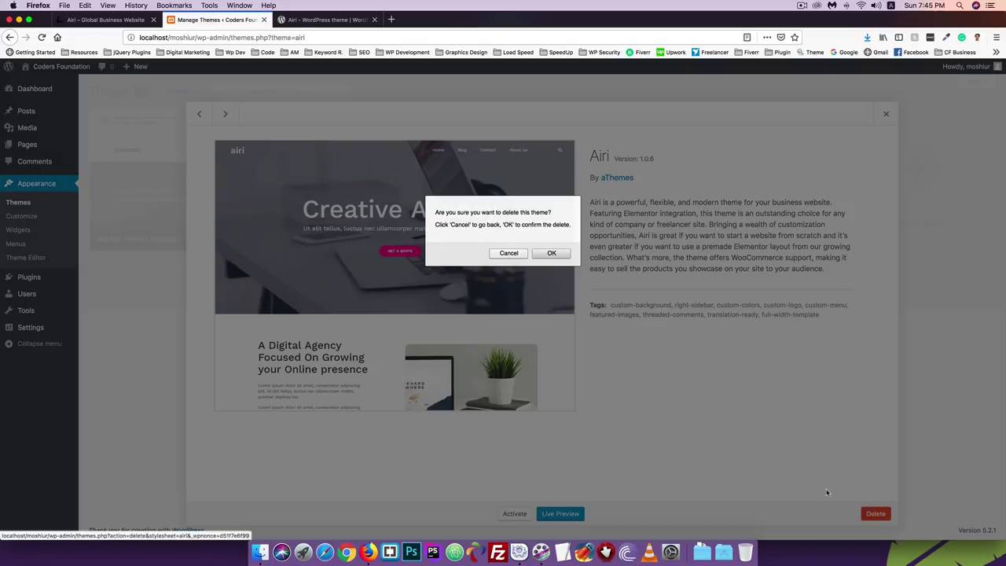
left_click(552, 252)
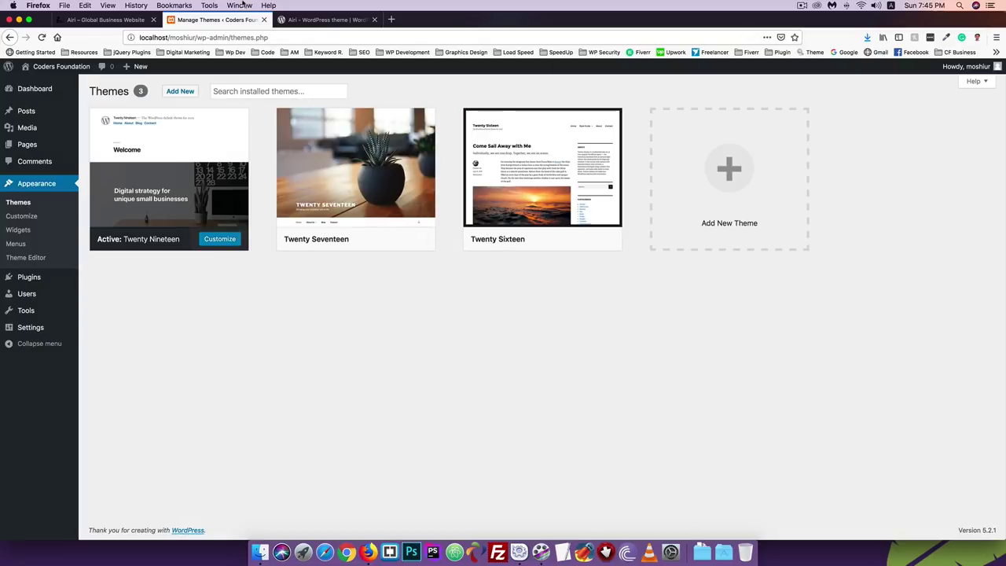
Switch to Finder and extract airi.1.0.6.zip in the Downloads folder
left_click(305, 21)
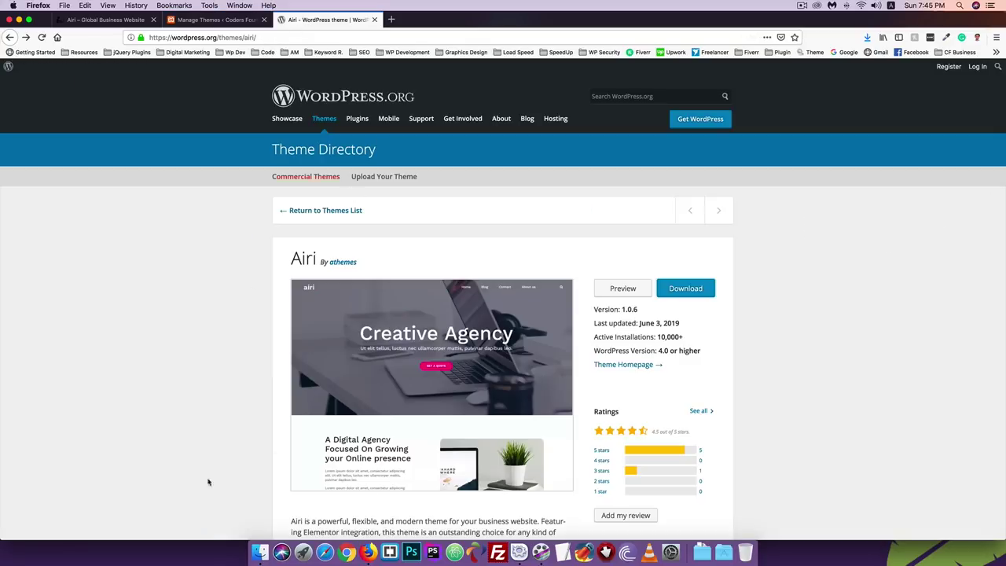
left_click(261, 552)
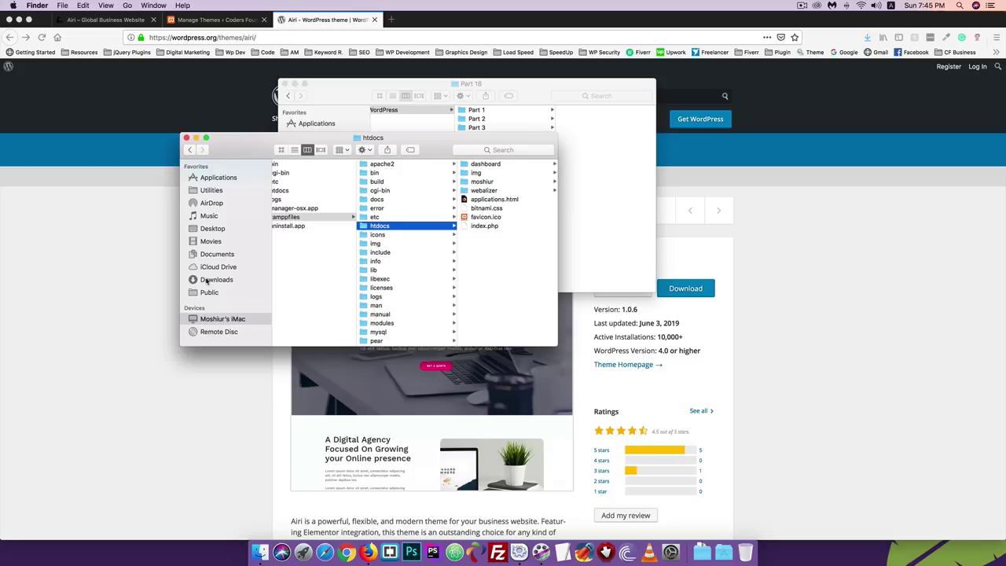
left_click(196, 138)
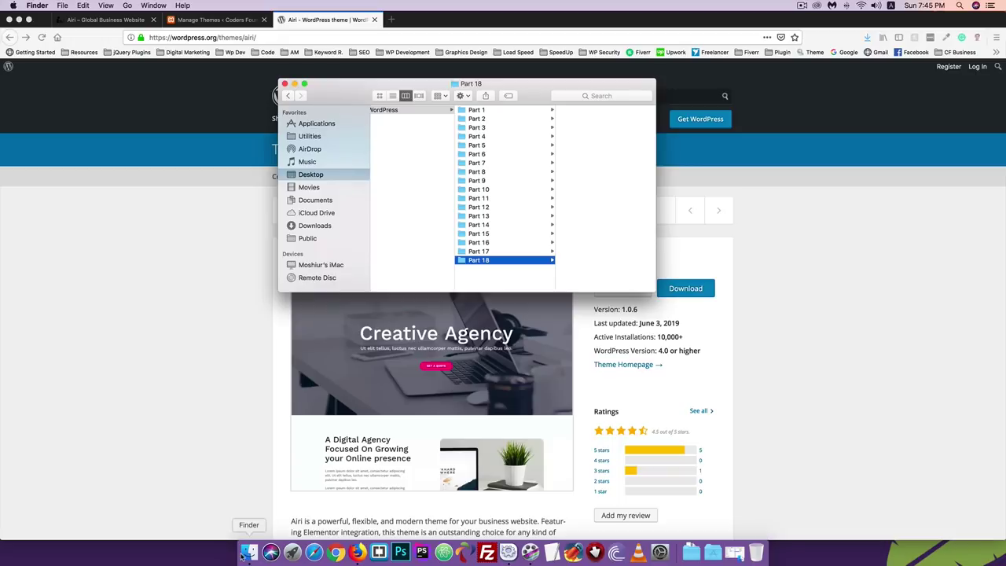
scroll(417, 202, "left", 2)
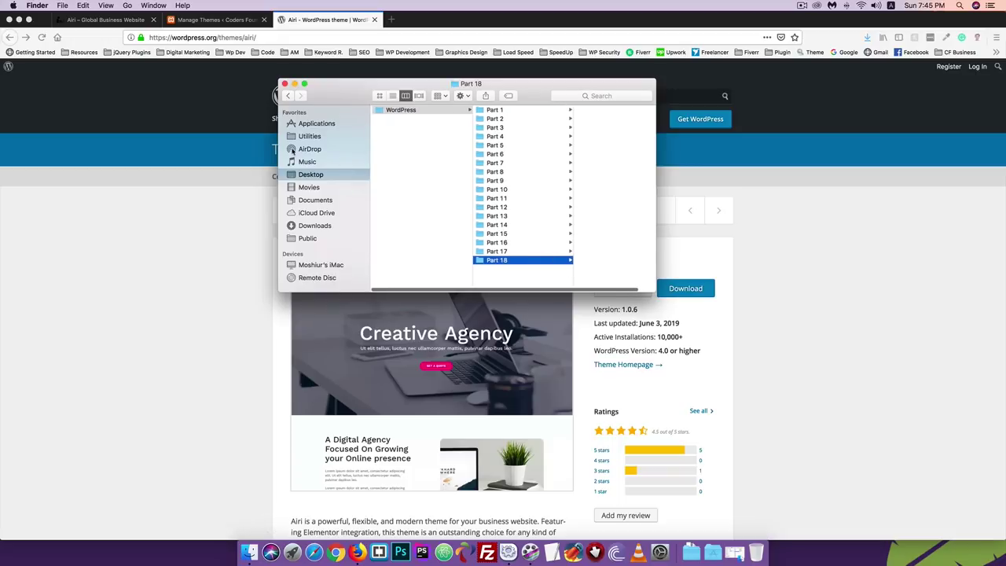
left_click(312, 225)
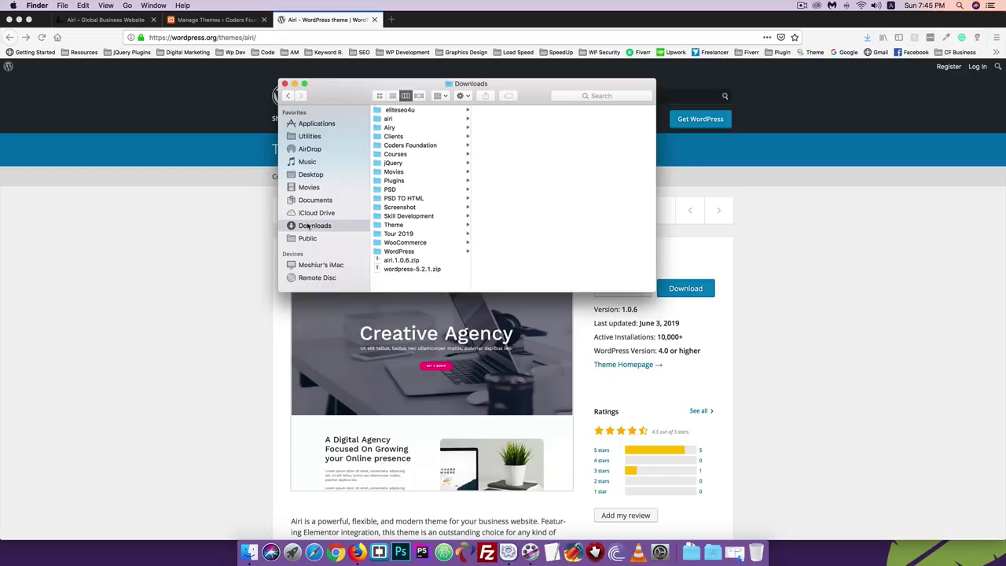
left_click(398, 264)
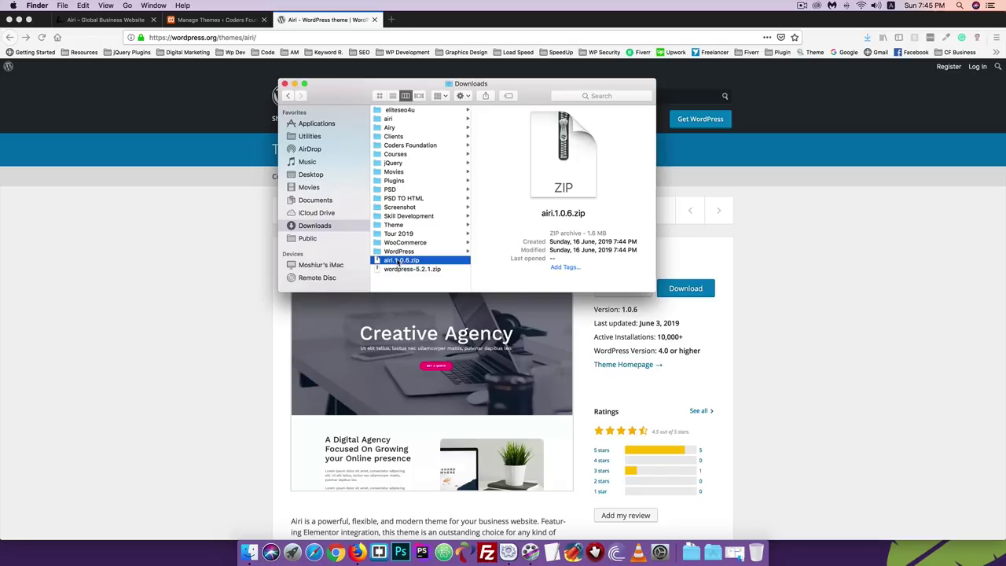
double_click(399, 264)
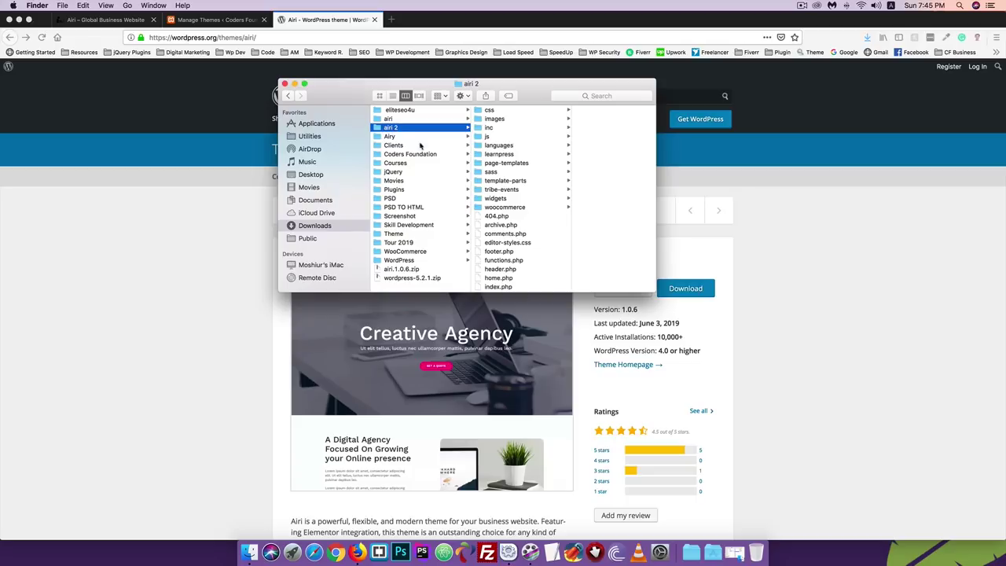
Copy the extracted airi 2 folder in Downloads for a manual theme installation
right_click(398, 130)
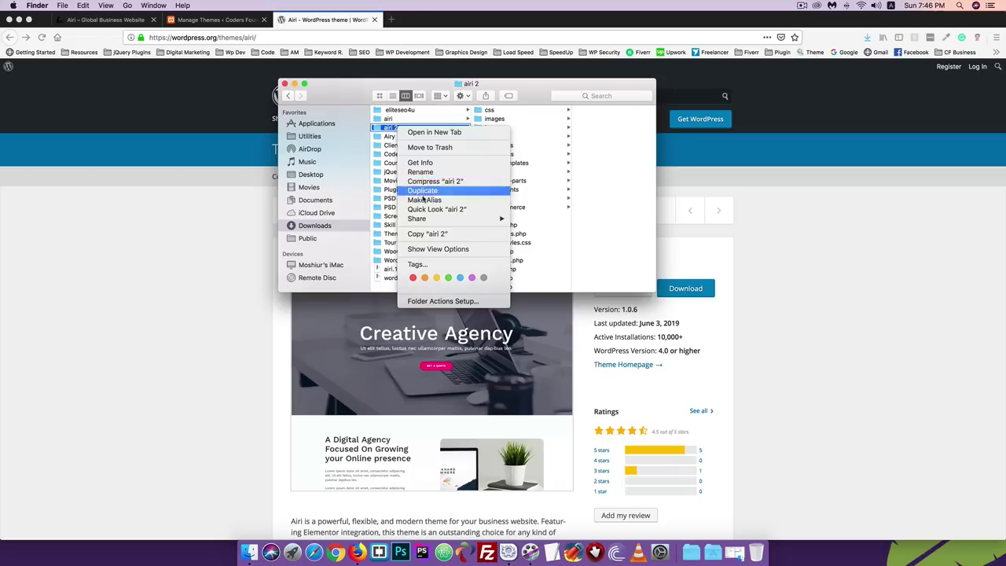
left_click(421, 234)
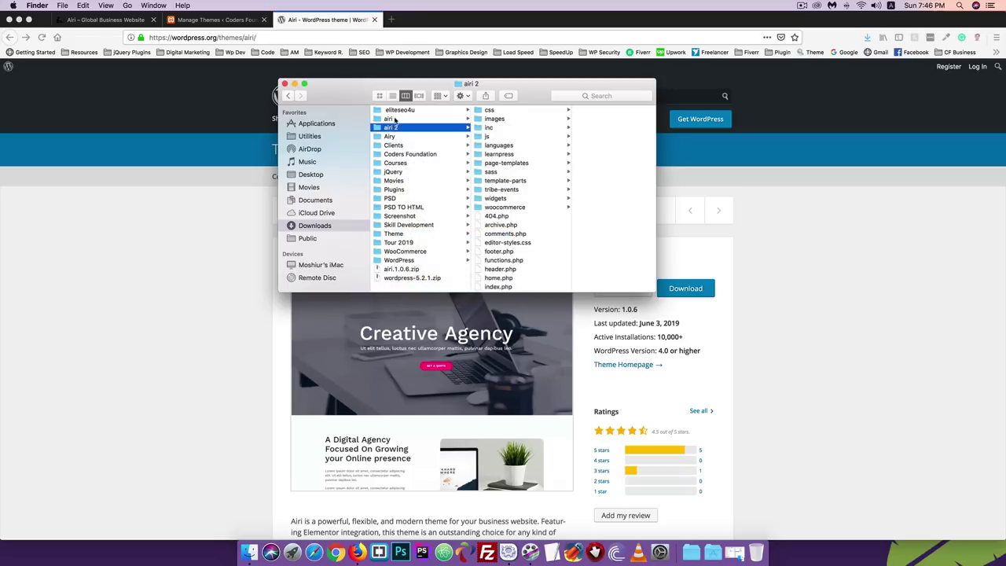
left_click(286, 83)
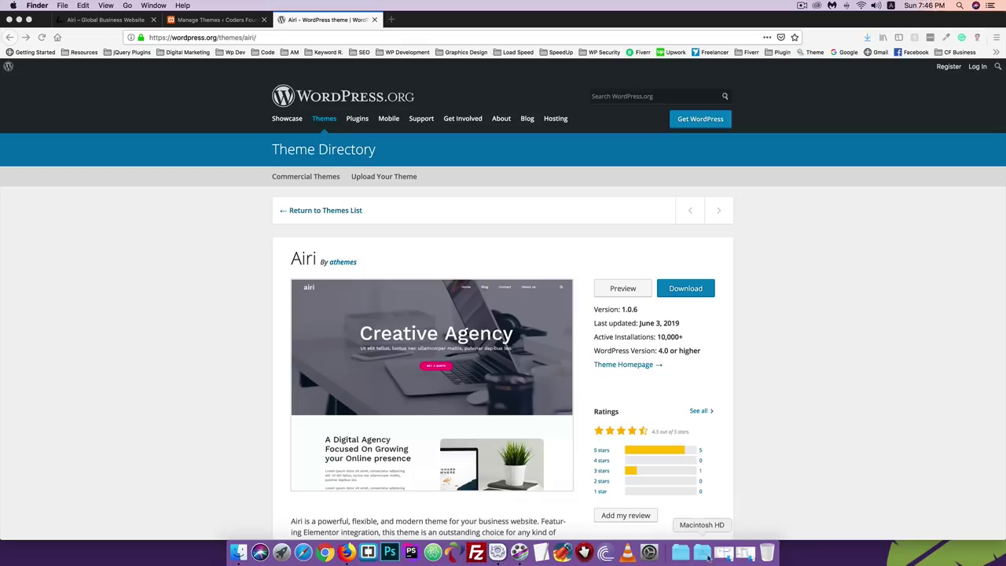
left_click(746, 555)
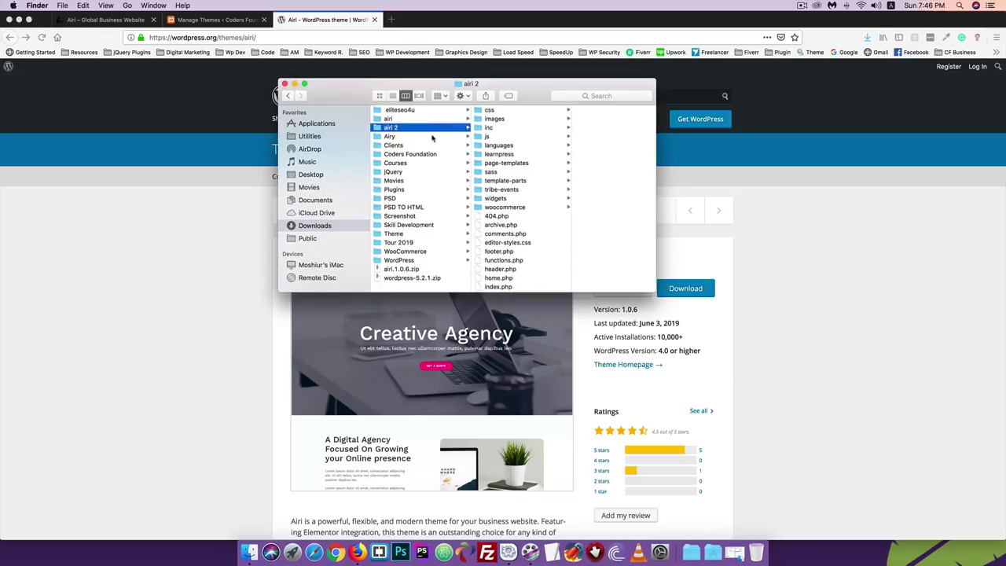
Paste the copied airi 2 folder into the WordPress site's wp-content/themes folder under XAMPP's htdocs
left_click(734, 554)
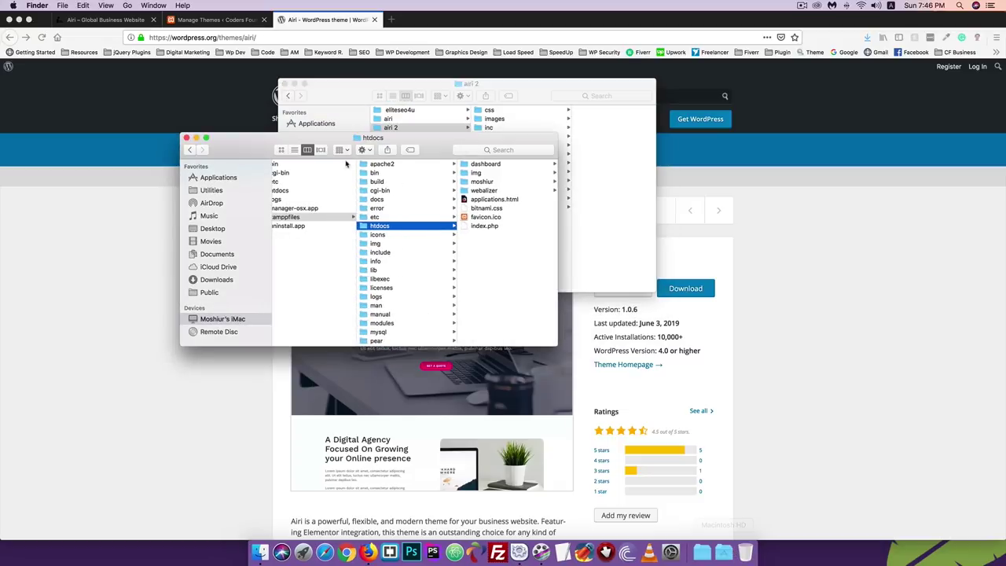
left_click(481, 182)
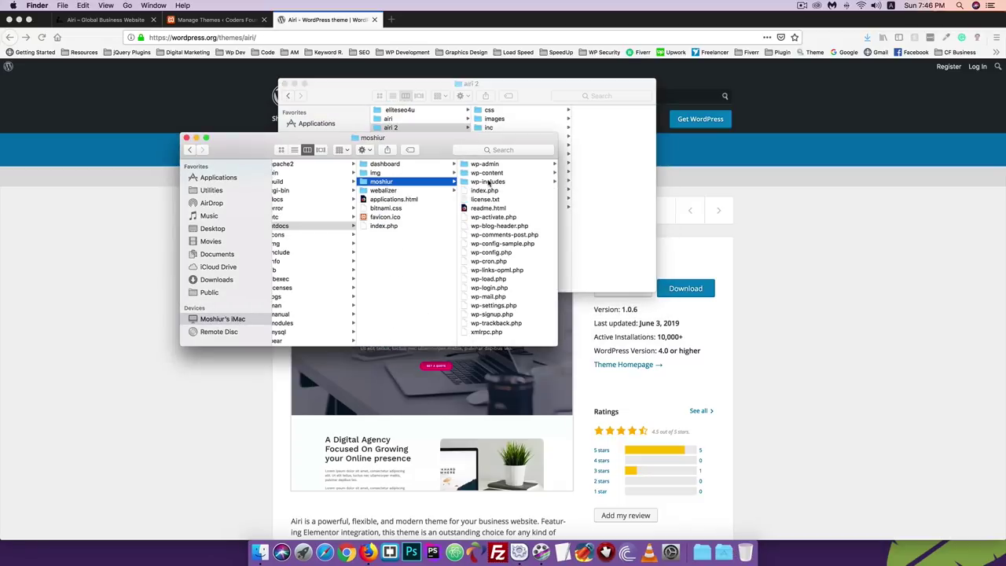
left_click(294, 84)
left_click(492, 173)
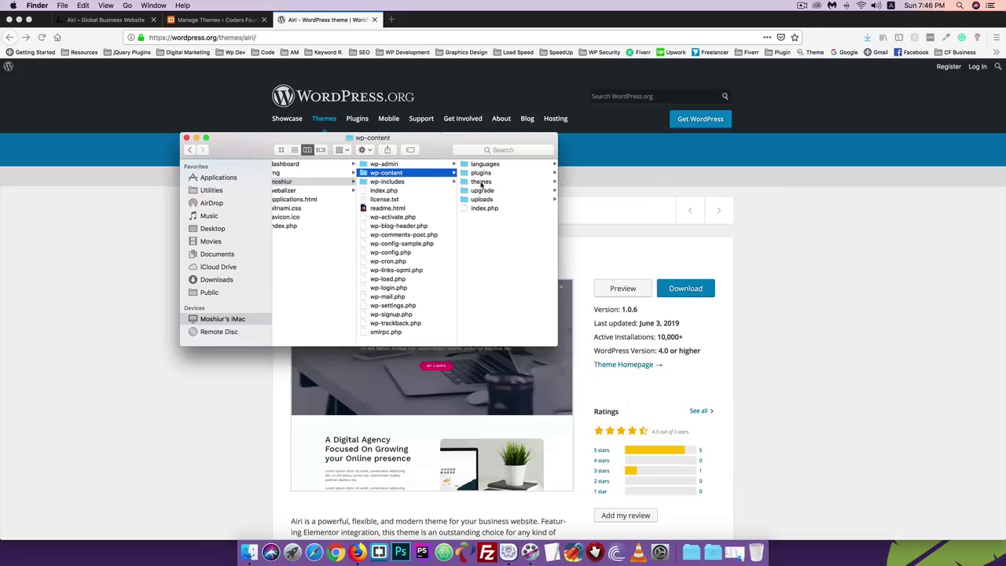
left_click(488, 183)
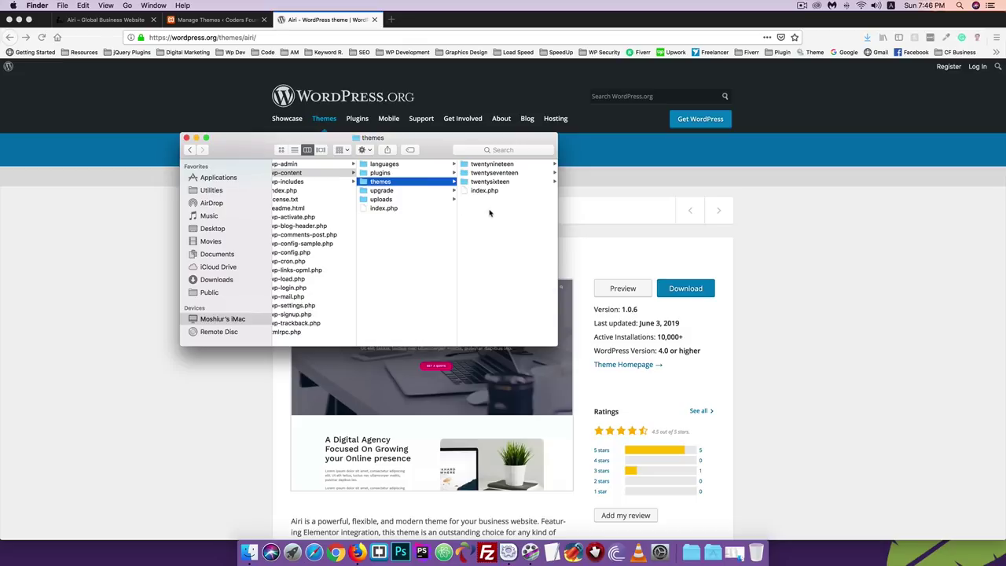
right_click(489, 212)
left_click(508, 244)
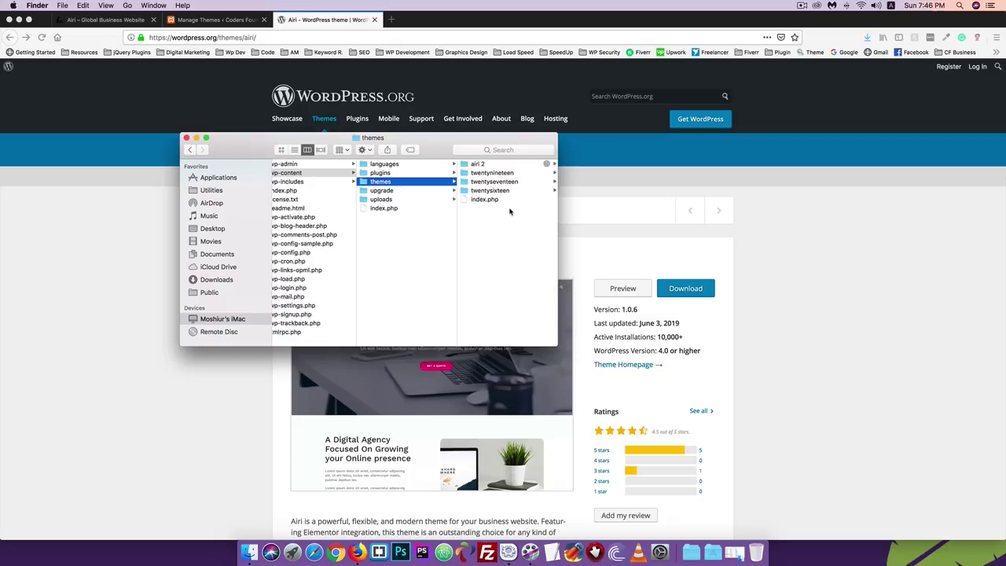
Rename the pasted airi 2 folder in the themes folder to airi
left_click(480, 164)
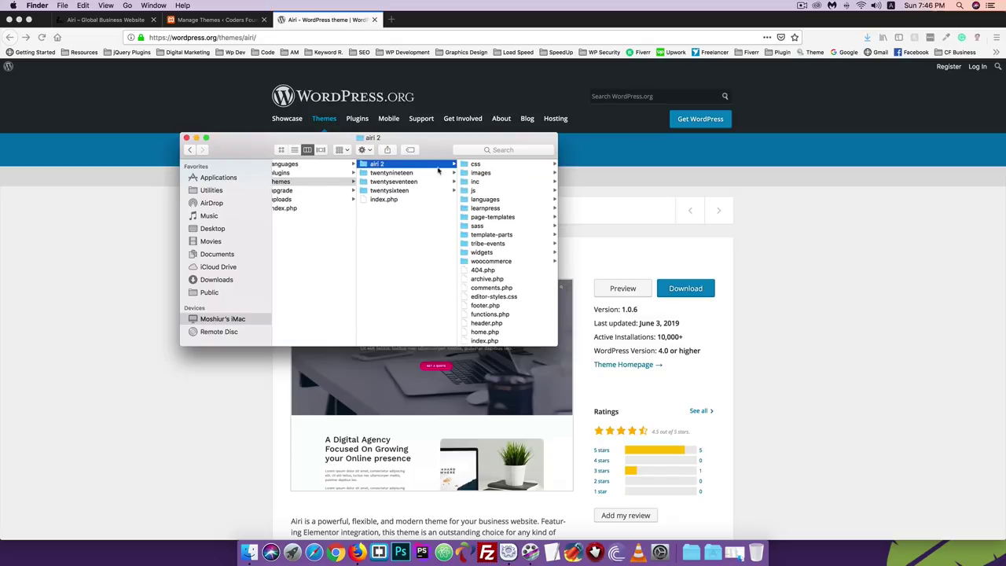
right_click(387, 164)
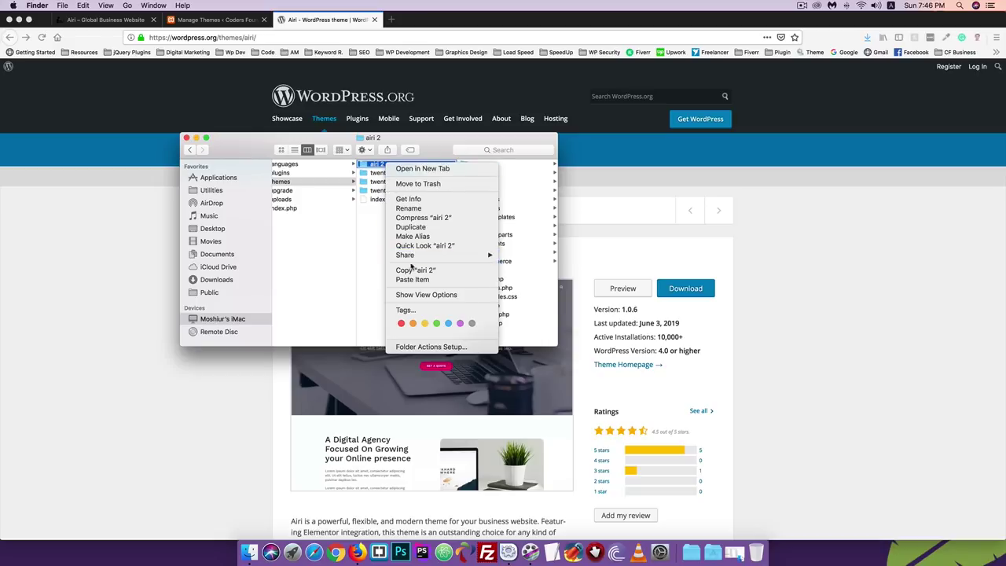
left_click(409, 208)
type("airi")
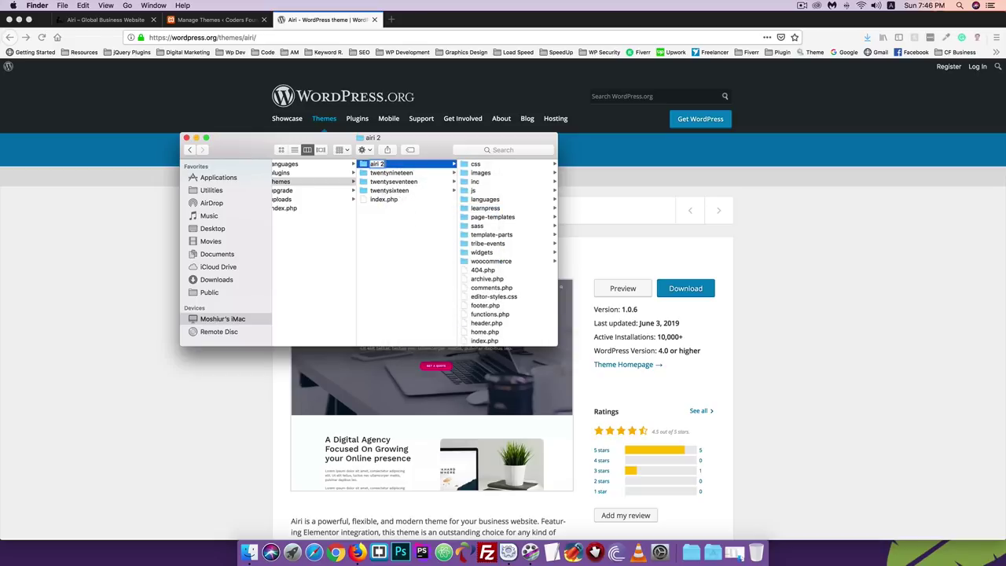
key("Return")
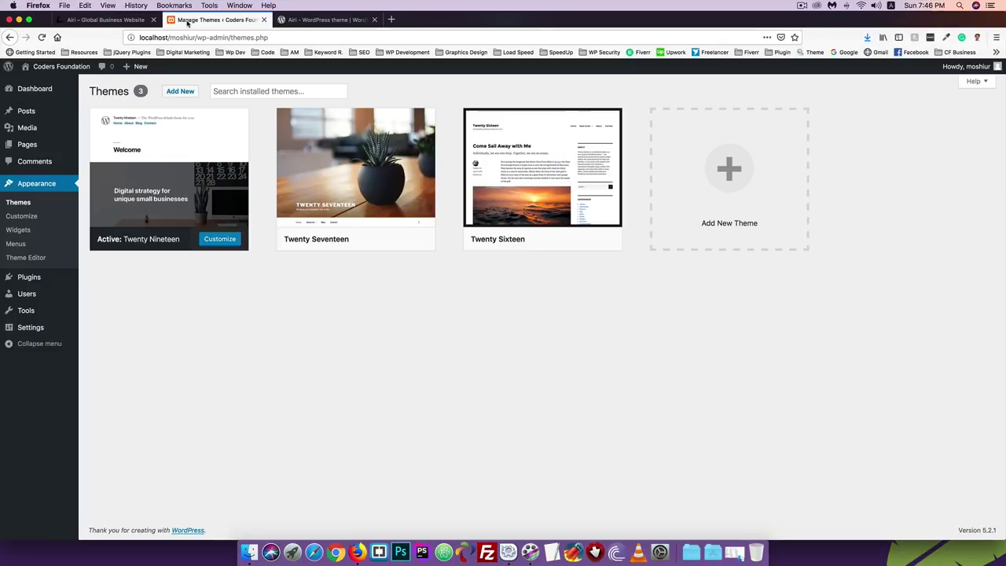
Switch to Firefox, reload the installed themes in the WordPress dashboard and activate the Airi theme
left_click(211, 19)
left_click(19, 203)
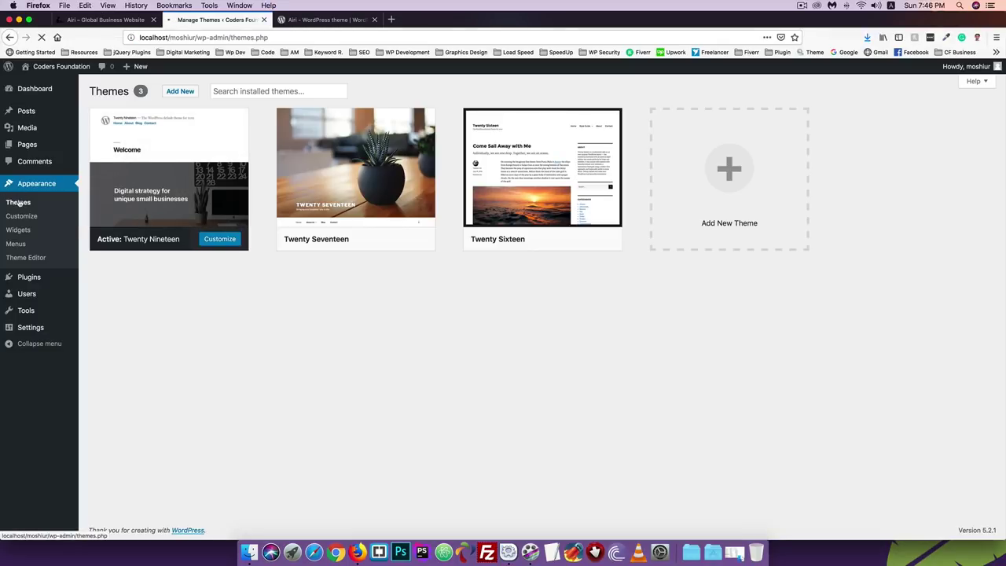
mouse_move(361, 189)
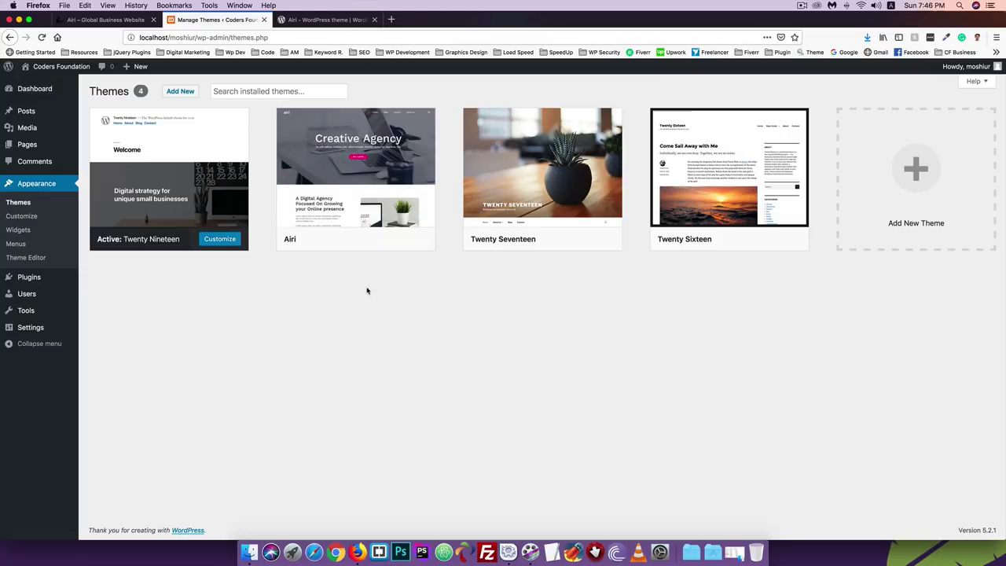
left_click(357, 238)
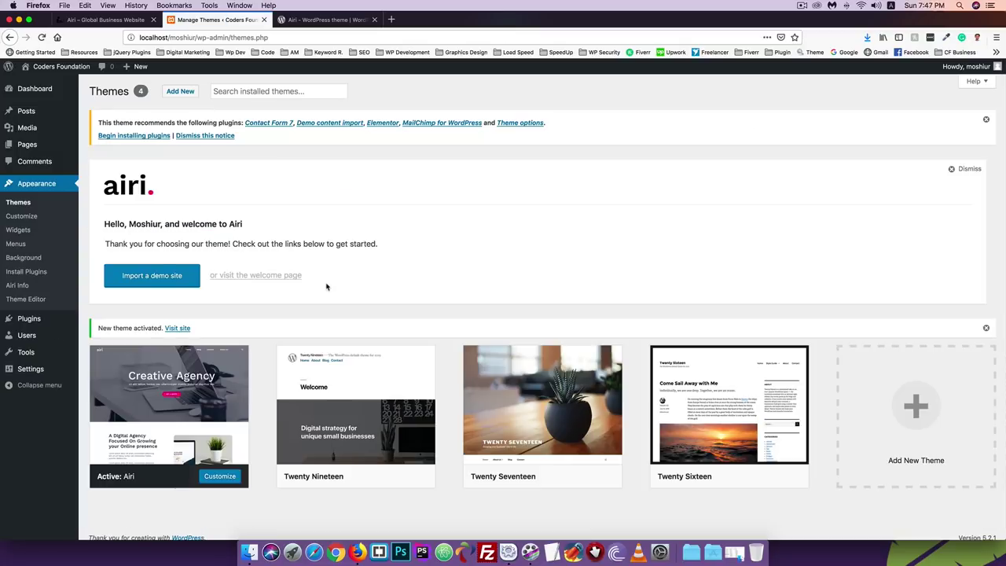
Open the Airi theme's recommended plugins list and bulk-install all five plugins
scroll(328, 225, "down", 1)
scroll(328, 225, "up", 1)
left_click(138, 136)
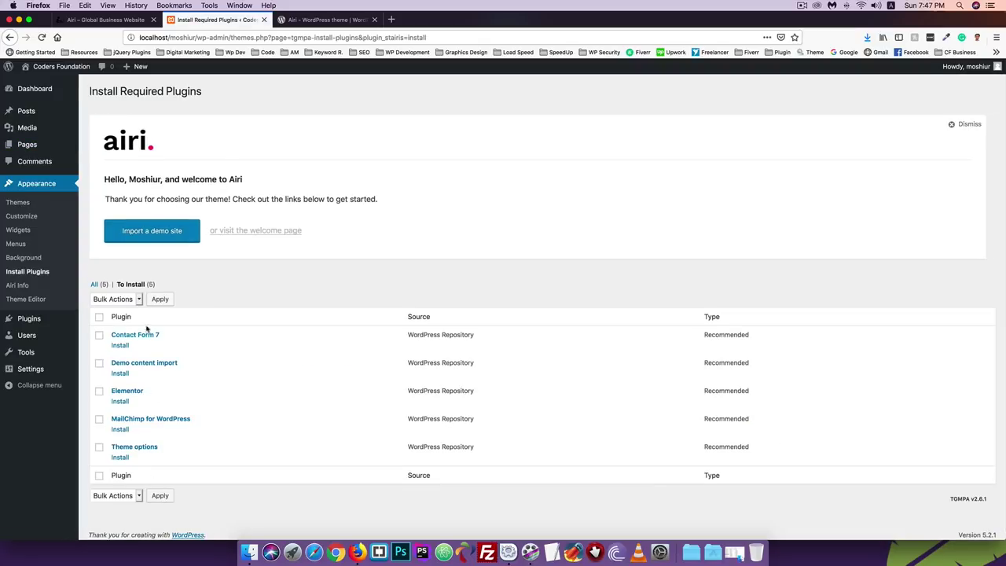
scroll(159, 358, "down", 1)
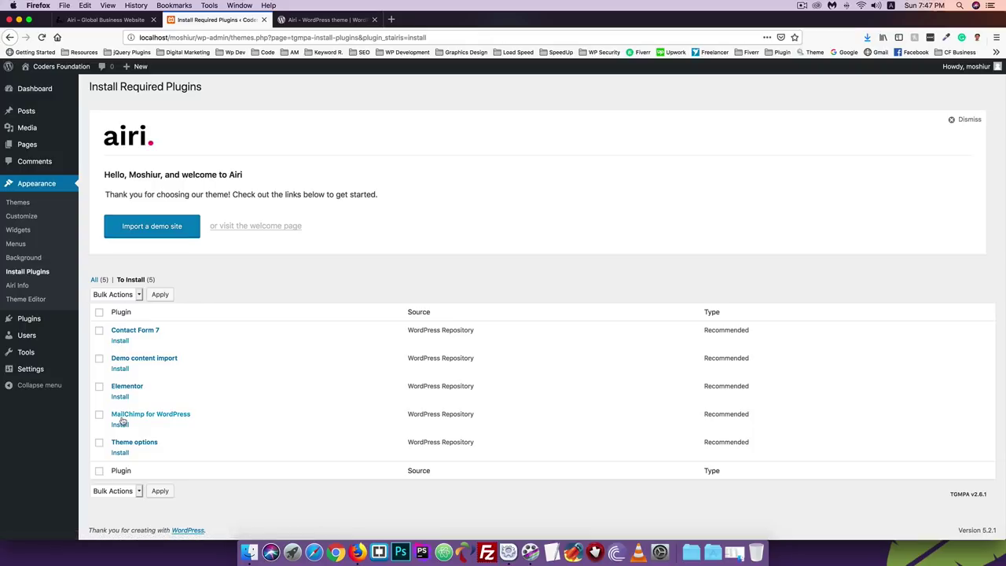
left_click(99, 312)
left_click(114, 295)
left_click(110, 304)
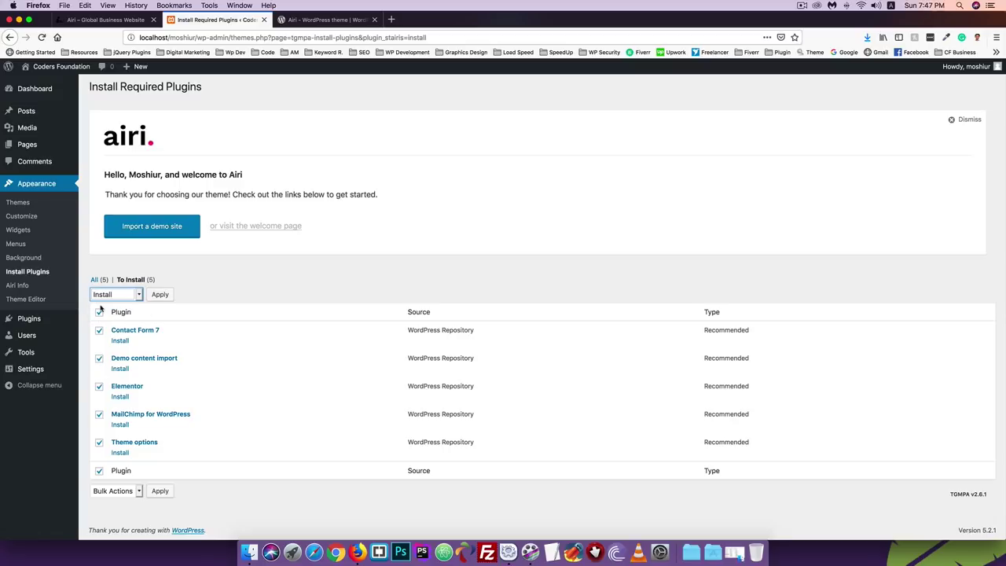
left_click(161, 299)
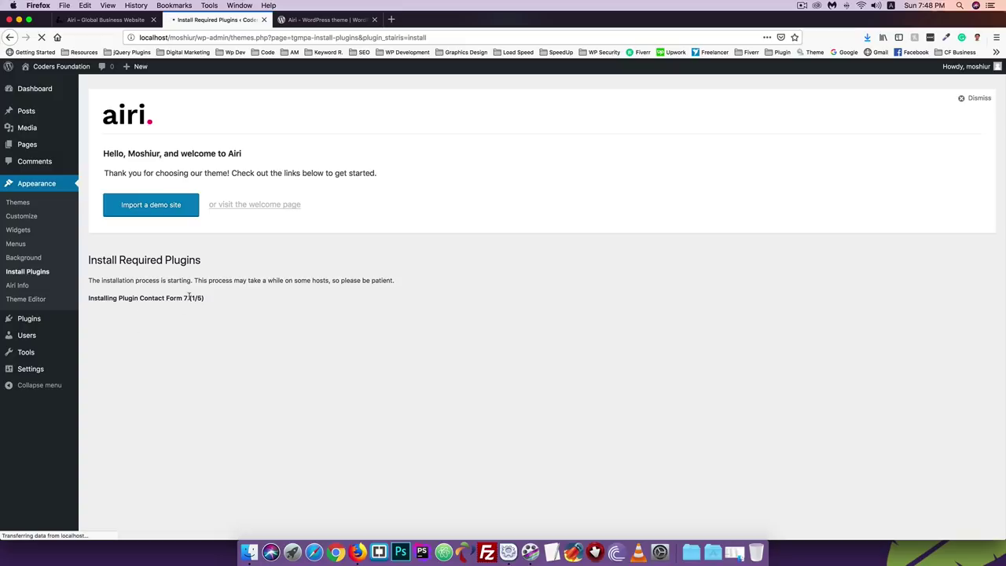
Copy the sprintf() "Too few arguments" warning from the Contact Form 7 installation and search Google for it in a new tab
scroll(234, 298, "down", 1)
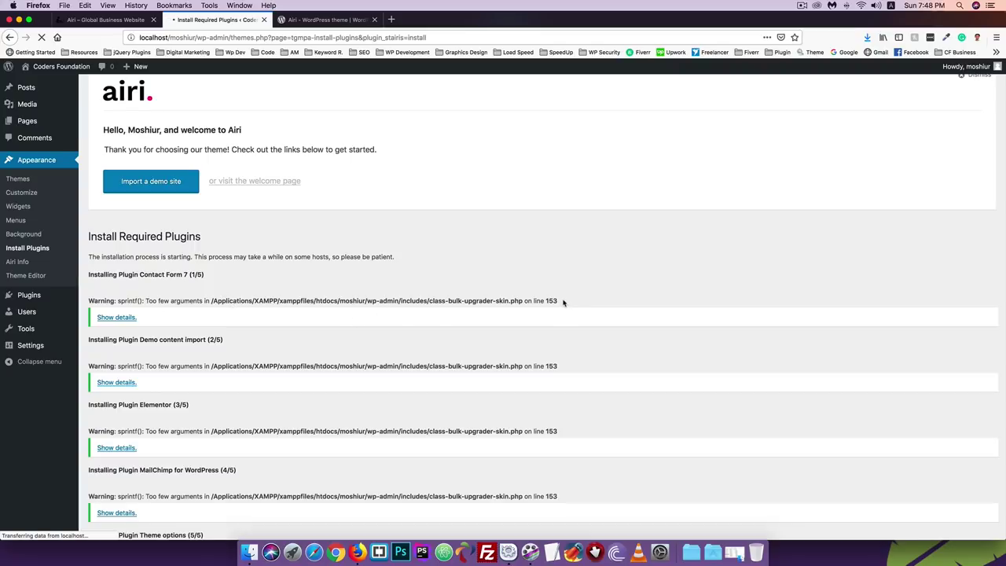
left_click_drag(563, 302, 90, 298)
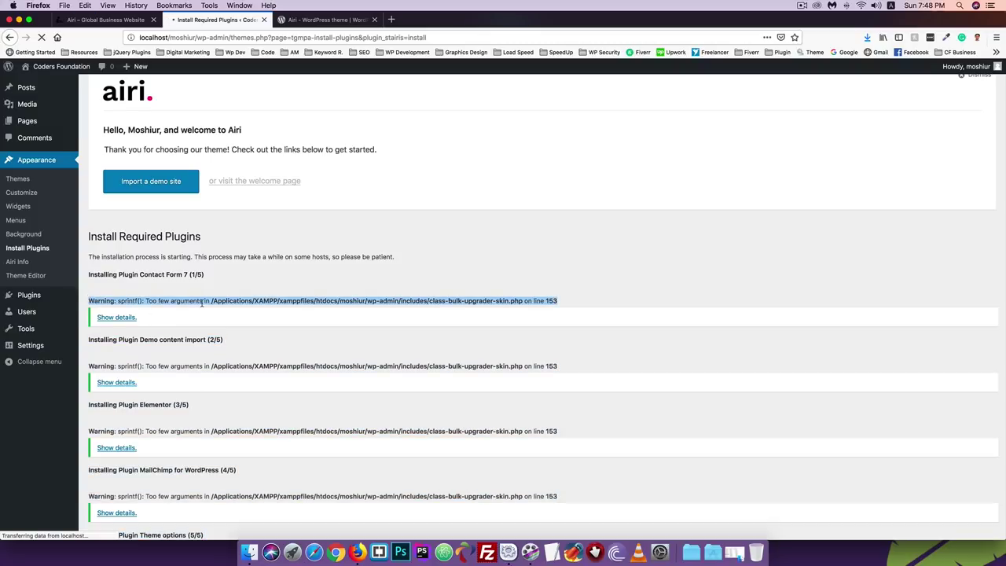
left_click(391, 19)
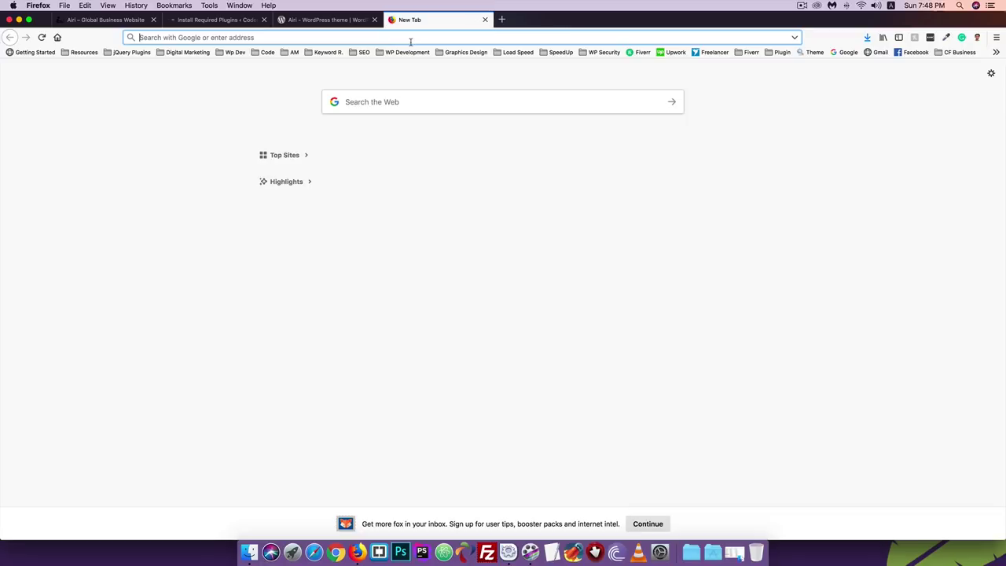
type("google.com")
key("Return")
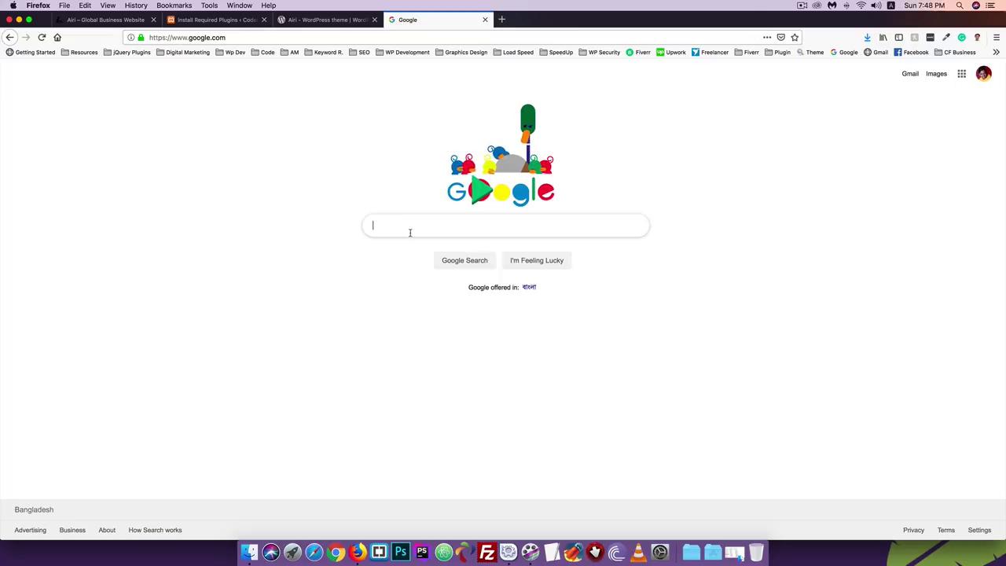
key("super+v")
key("Return")
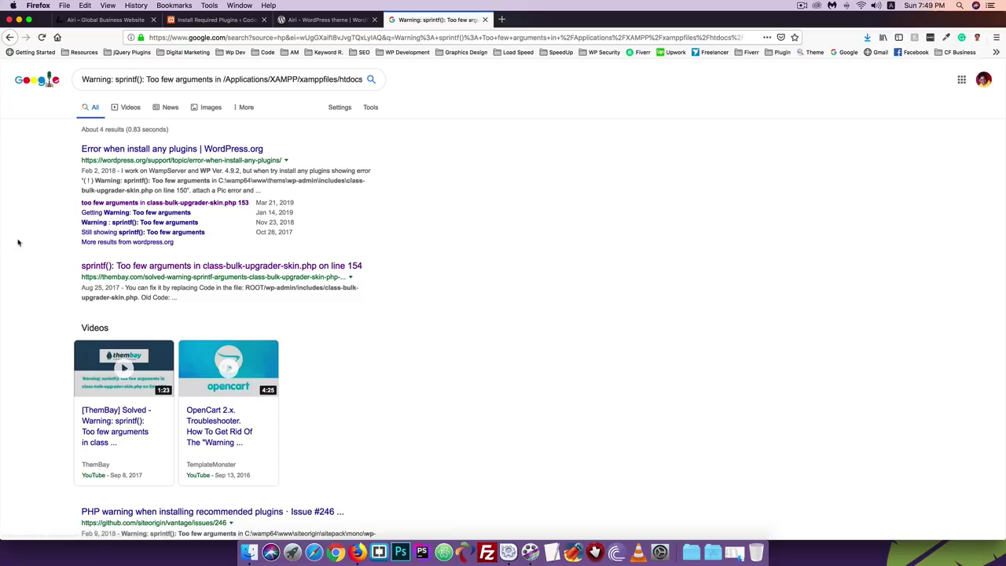
Open the WordPress.org result "Error when install any plugins" in a new tab and read its replies for a suggested fix
right_click(158, 149)
left_click(192, 154)
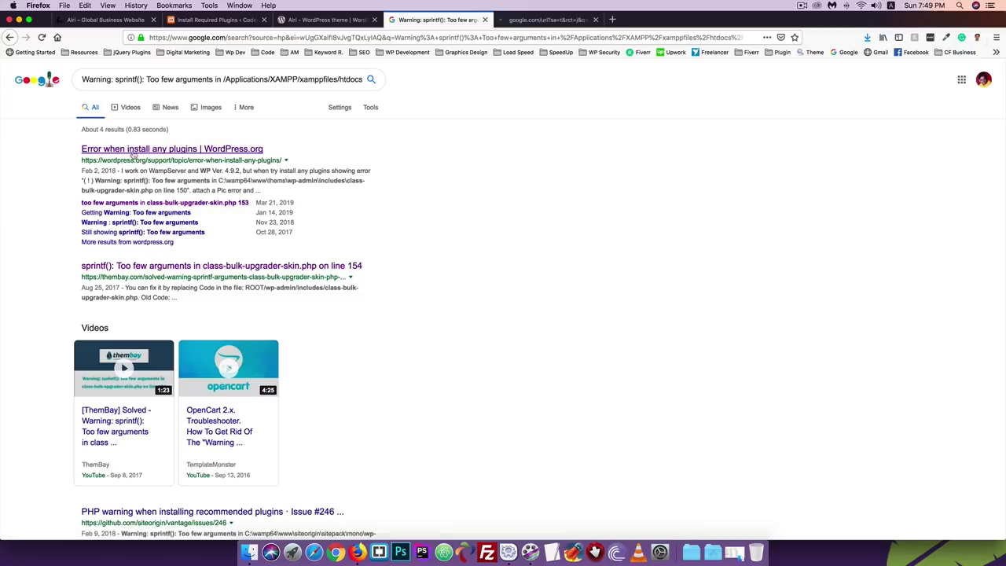
left_click(508, 18)
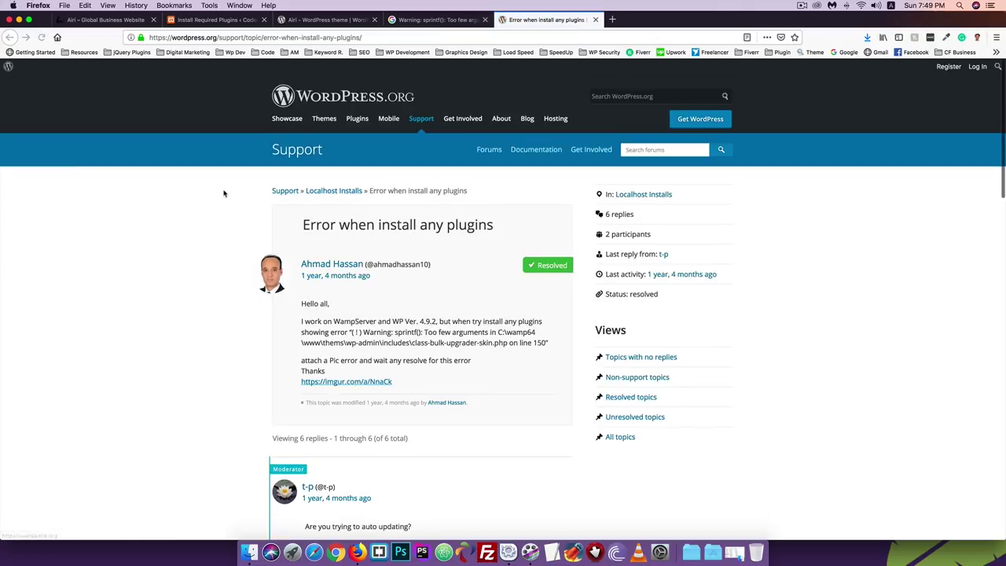
scroll(223, 193, "down", 5)
scroll(223, 193, "down", 5)
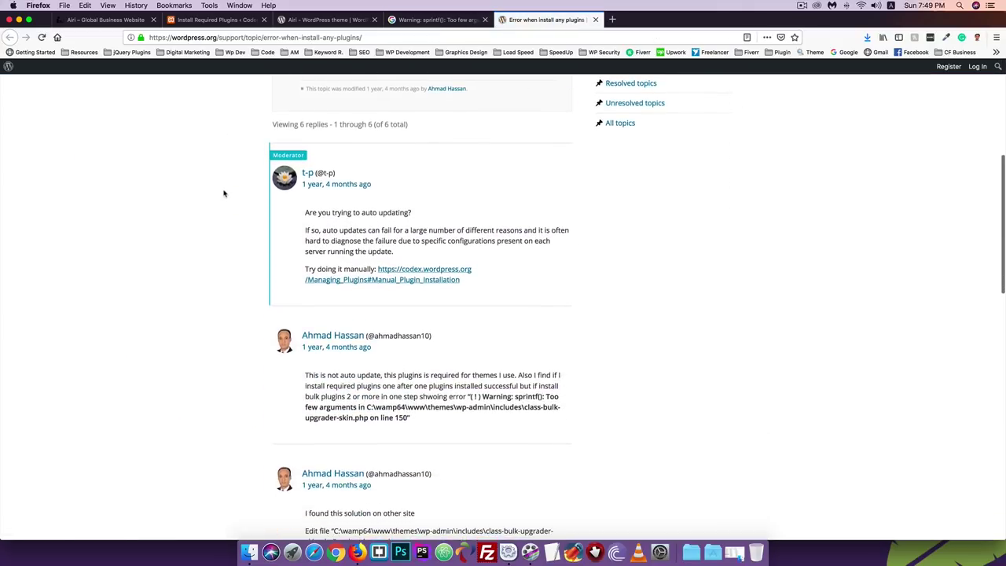
scroll(223, 193, "down", 3)
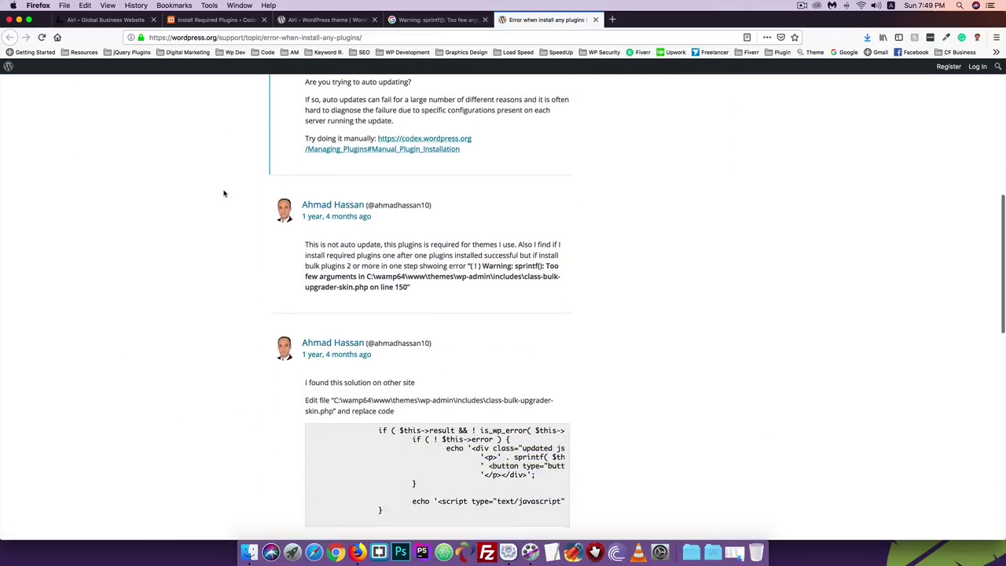
scroll(223, 193, "down", 3)
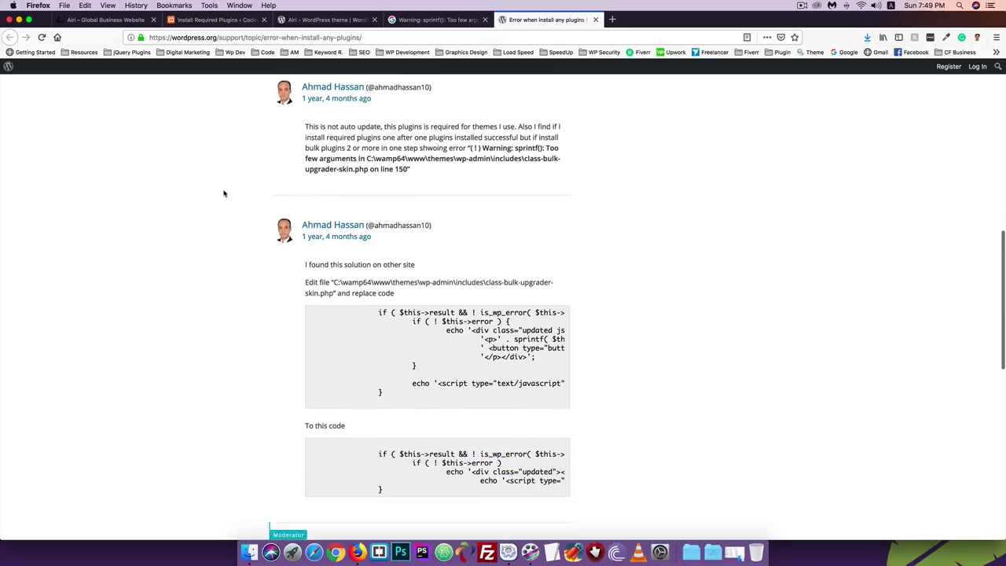
scroll(223, 193, "down", 2)
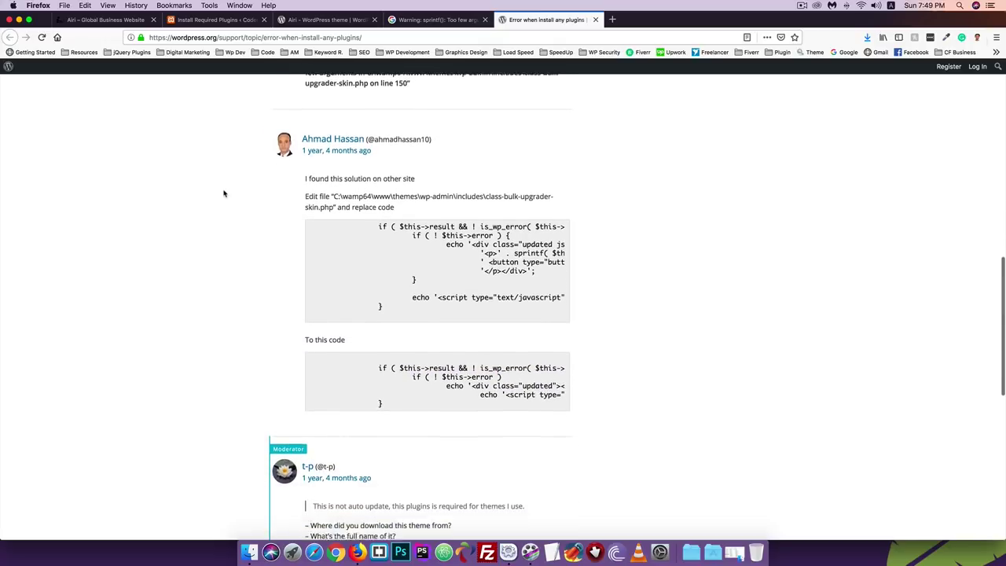
scroll(279, 190, "up", 1)
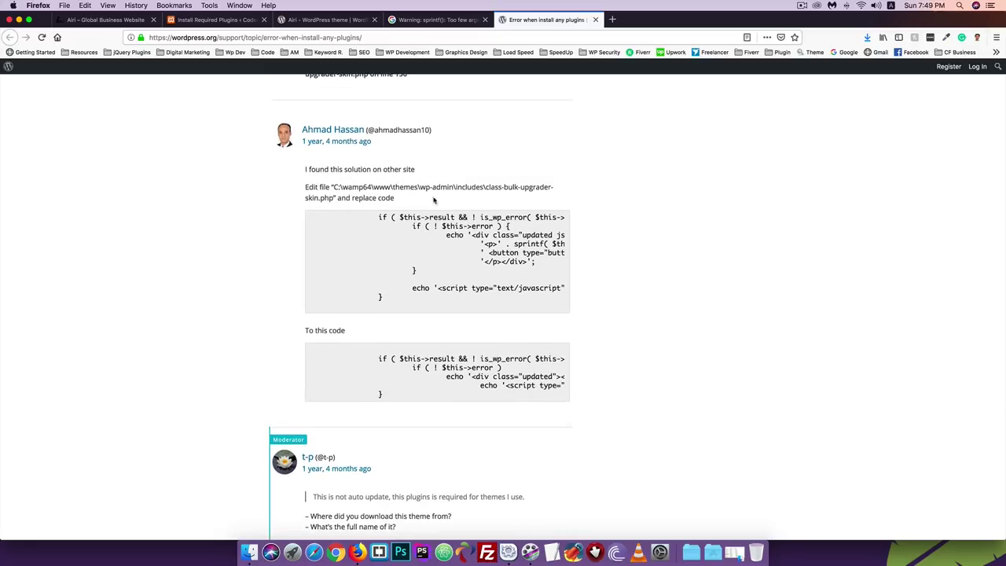
Examine the suggested fix for class-bulk-upgrader-skin.php, including its original and replacement code blocks, and the remaining replies
left_click_drag(485, 187, 333, 198)
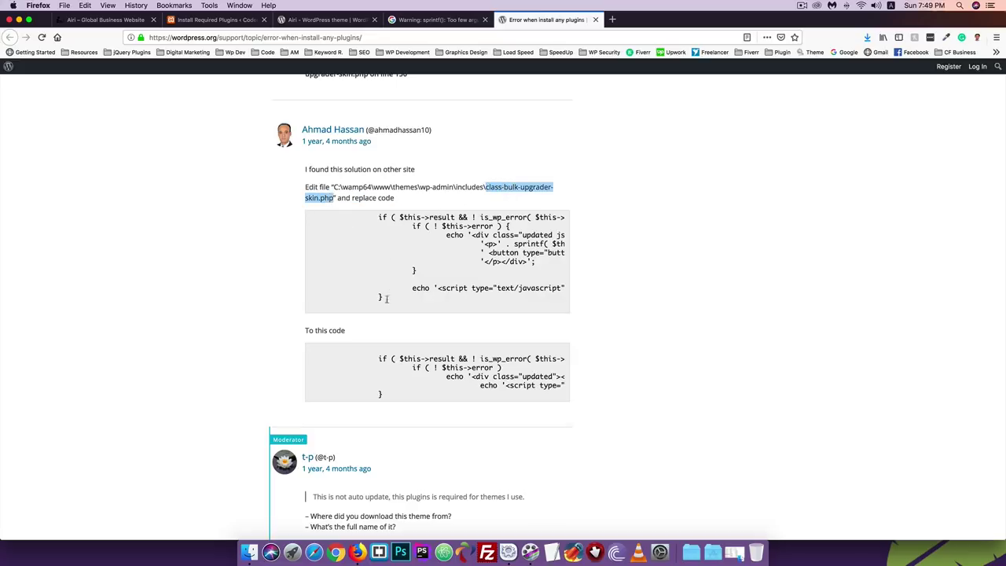
left_click_drag(385, 298, 331, 205)
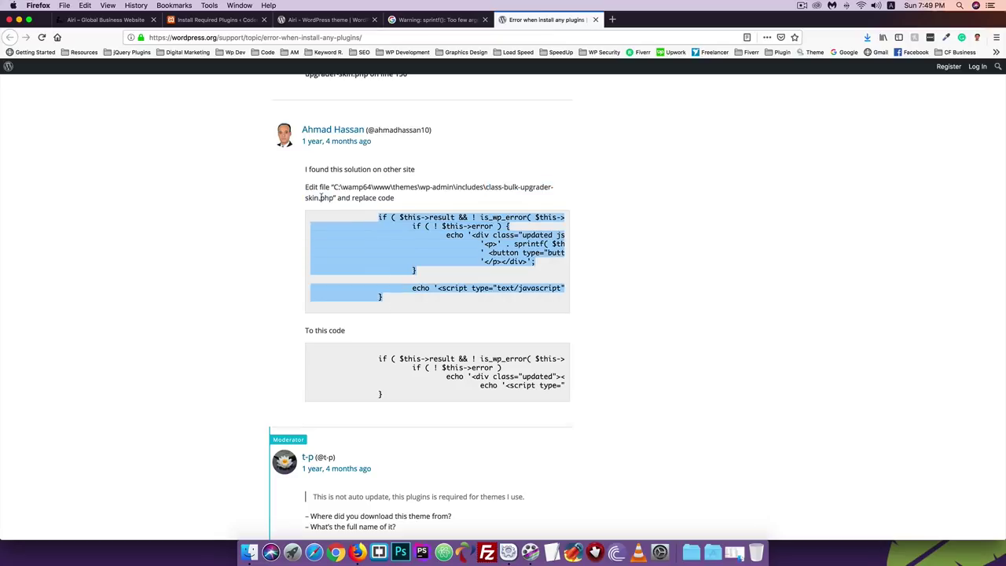
scroll(384, 233, "down", 2)
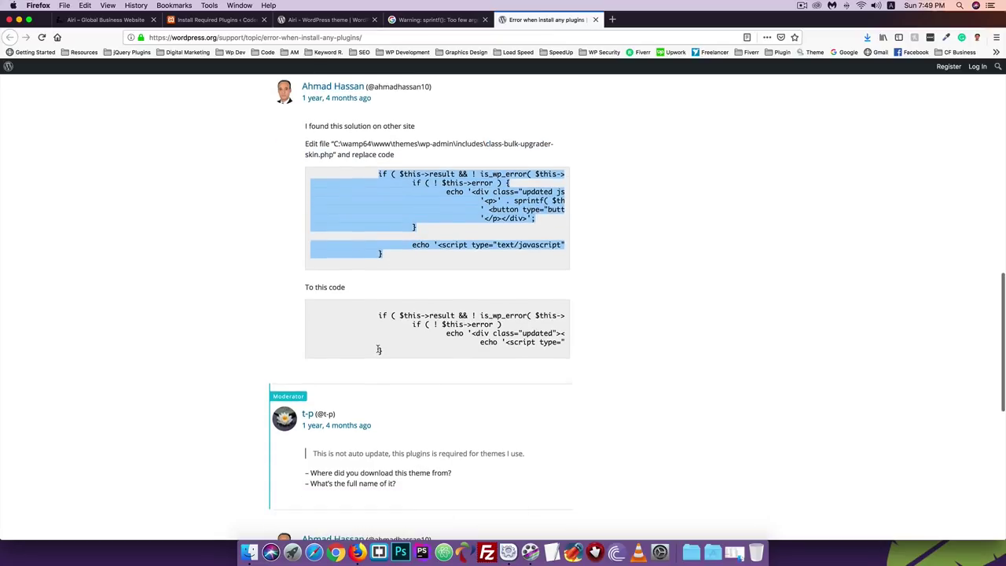
left_click(380, 350)
left_click_drag(393, 359, 377, 315)
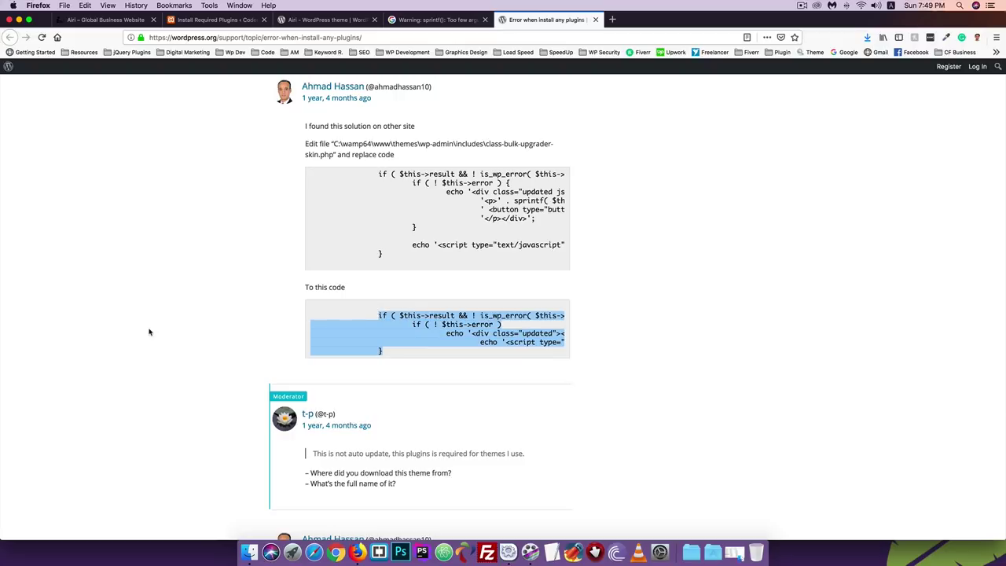
scroll(150, 332, "down", 5)
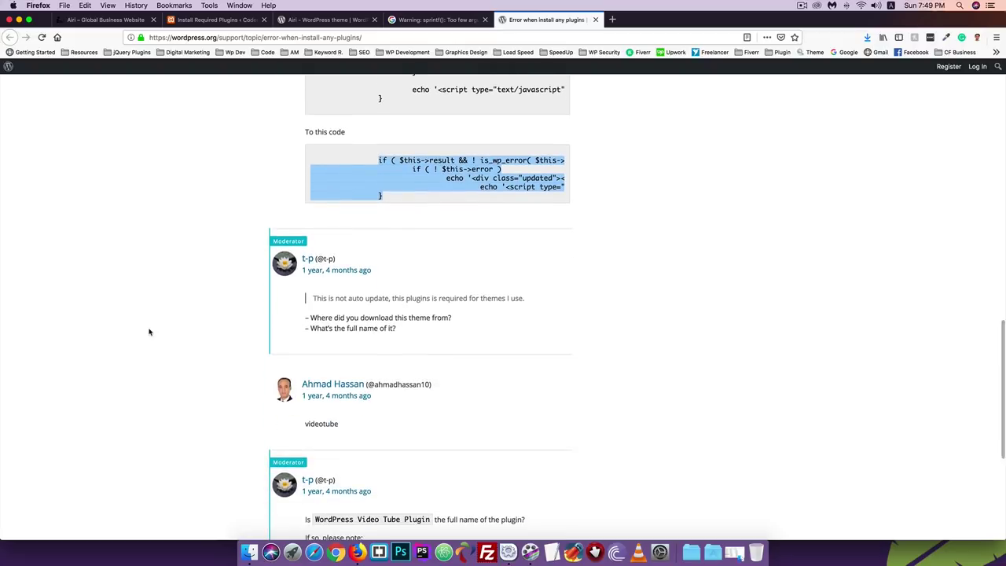
scroll(149, 332, "down", 2)
scroll(210, 269, "down", 5)
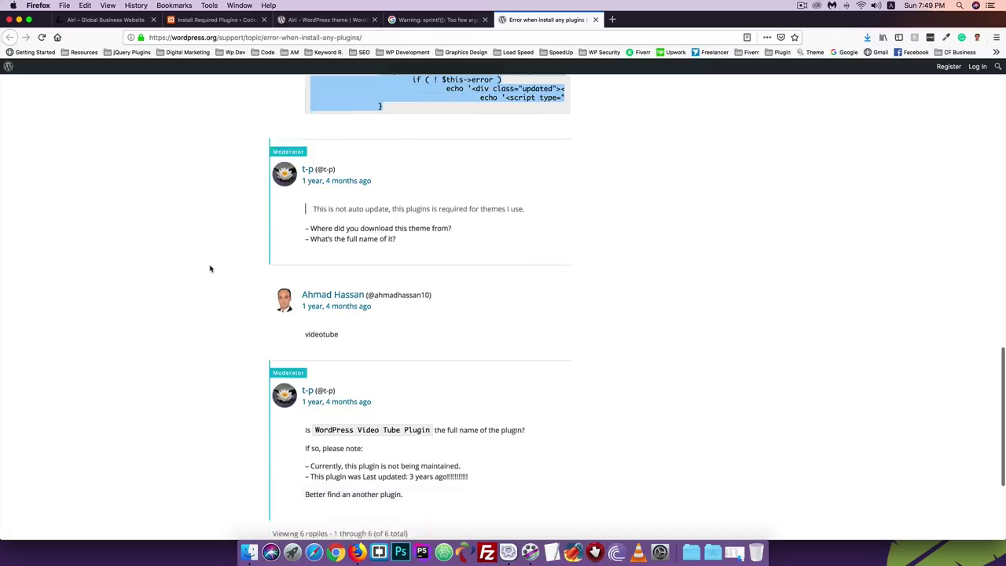
scroll(210, 269, "up", 10)
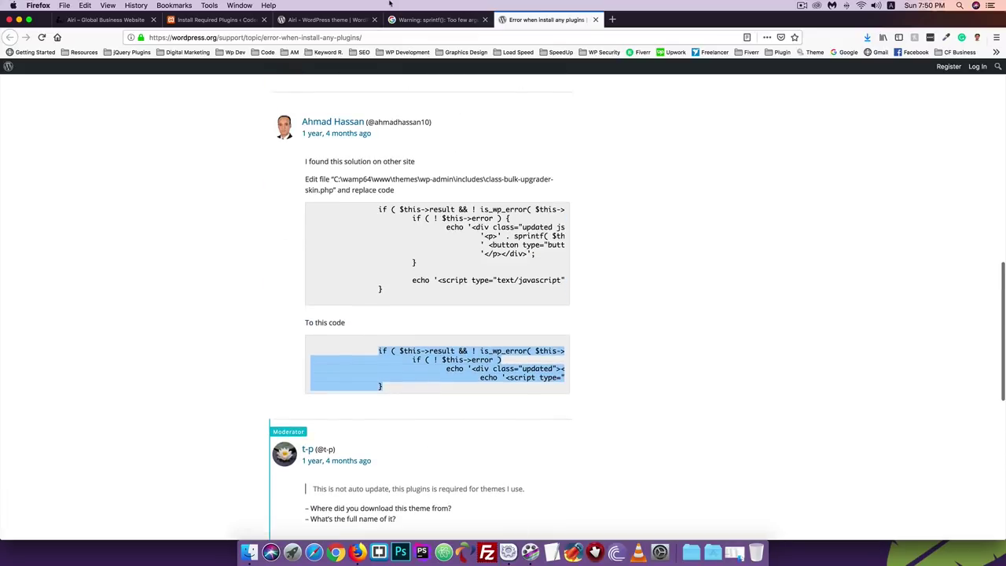
Return to the Install Required Plugins page to check the warning's file path, and bring up the Finder window showing the local site's folders
left_click(438, 20)
left_click(216, 20)
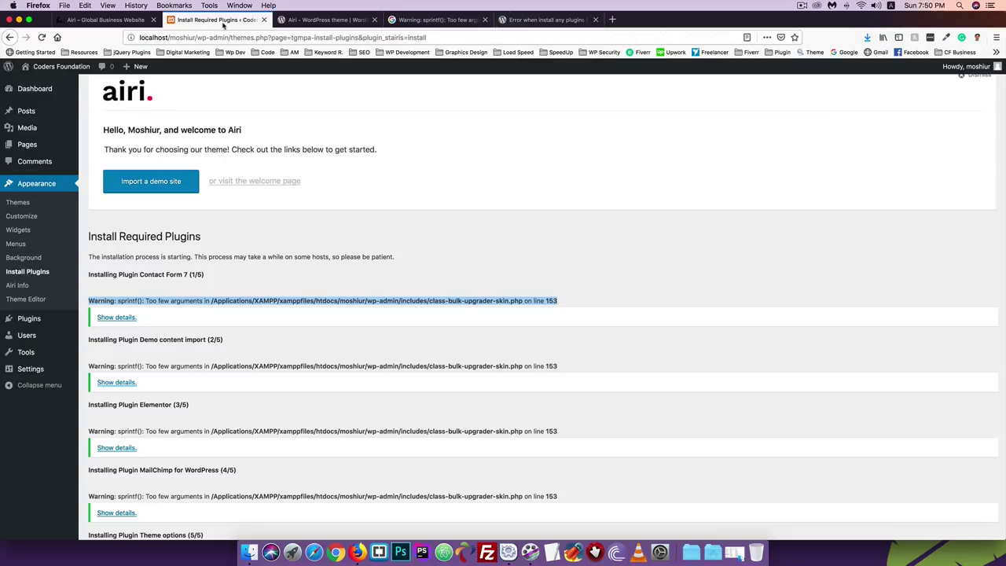
left_click(233, 319)
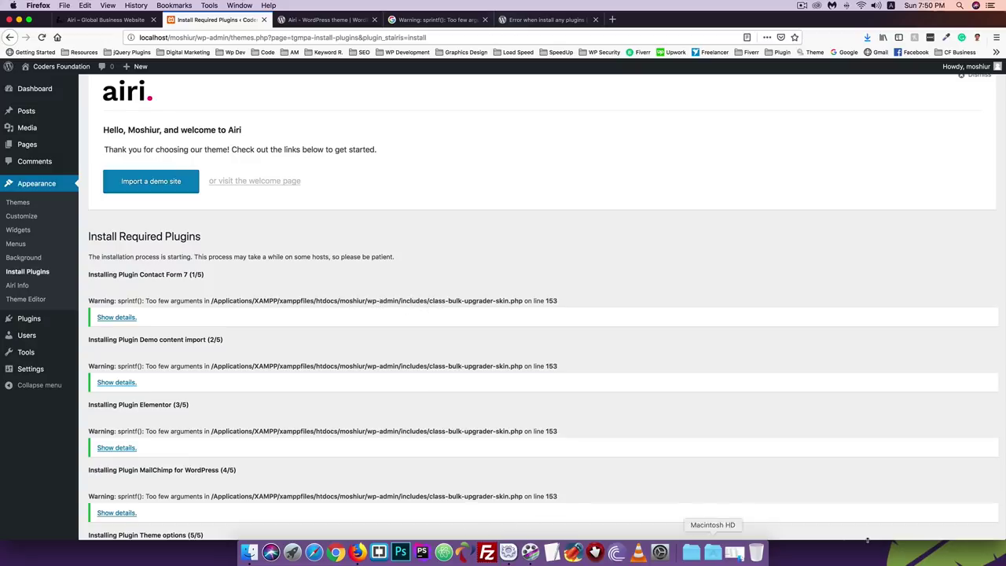
left_click(734, 555)
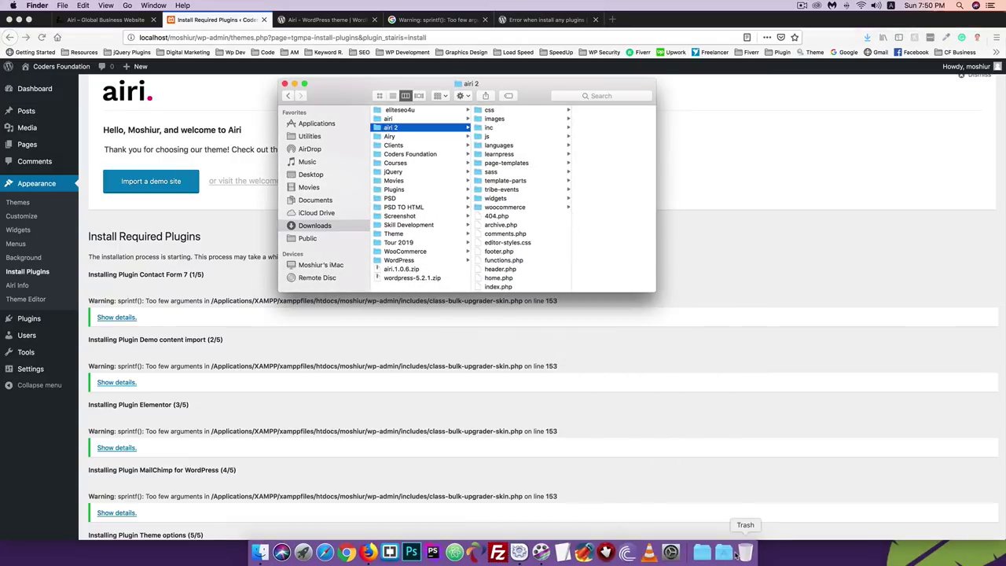
left_click(294, 84)
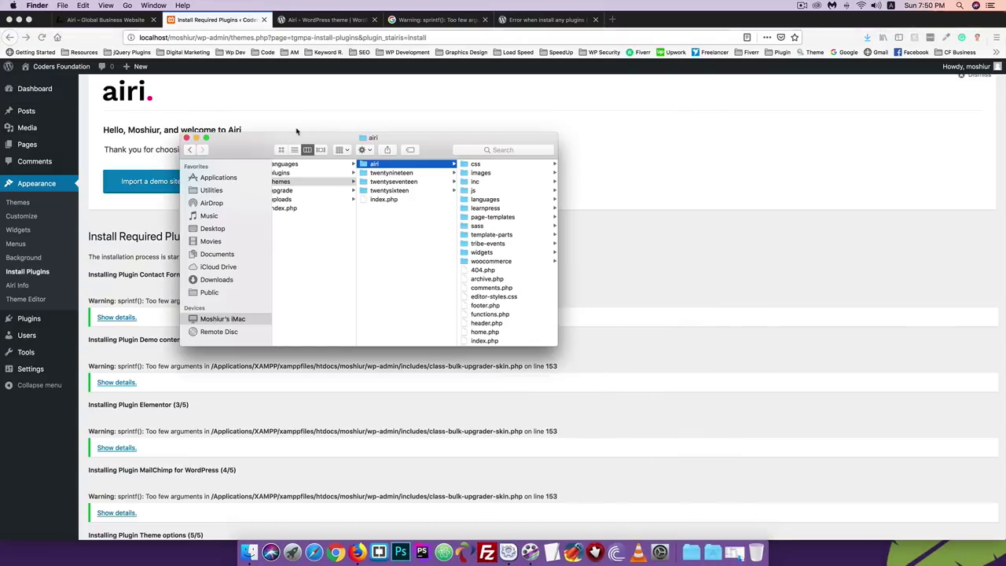
left_click_drag(254, 140, 355, 118)
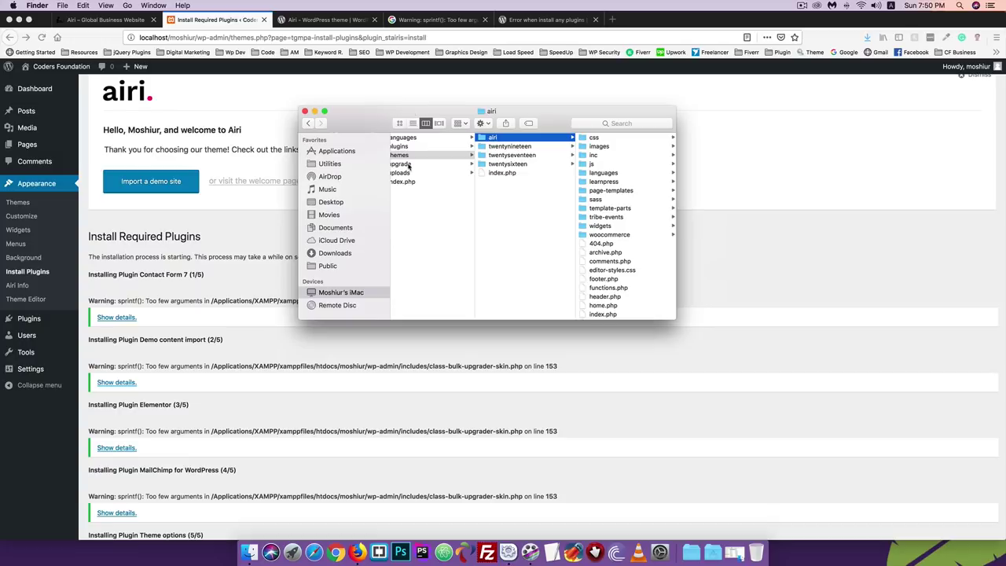
Browse to the local site's wp-admin/includes folder in Finder and widen the window to show the full file names
scroll(430, 181, "left", 5)
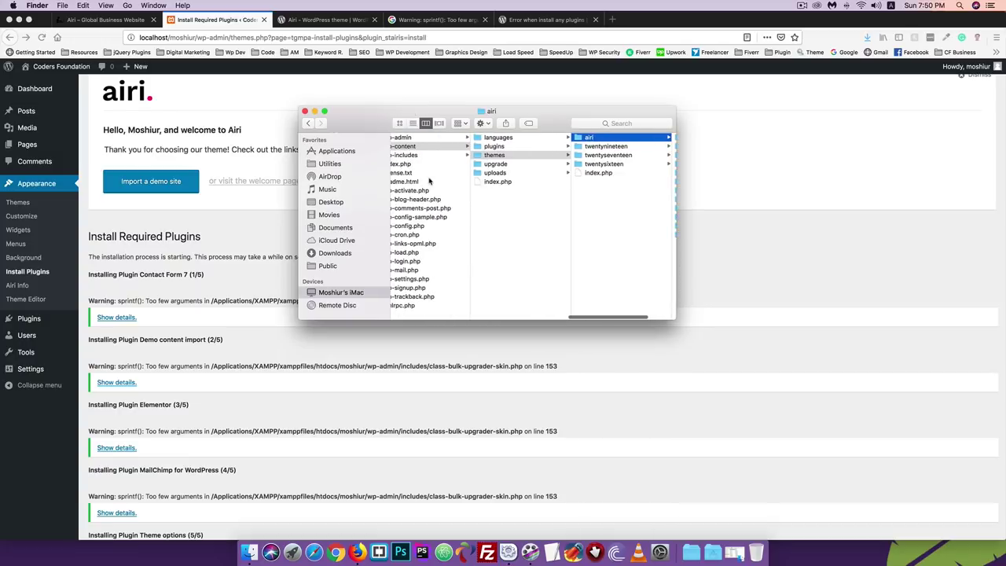
scroll(429, 182, "left", 1)
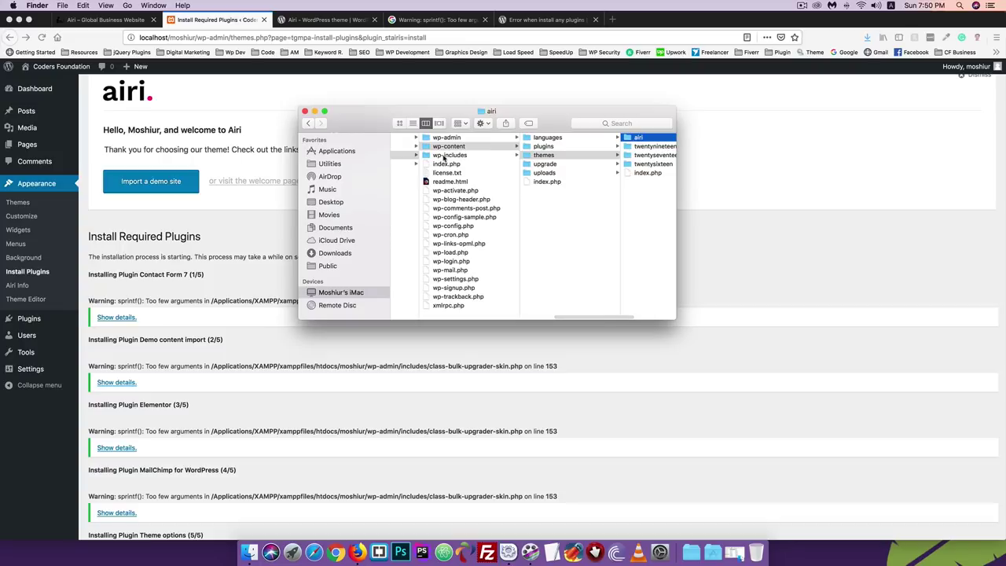
left_click(445, 156)
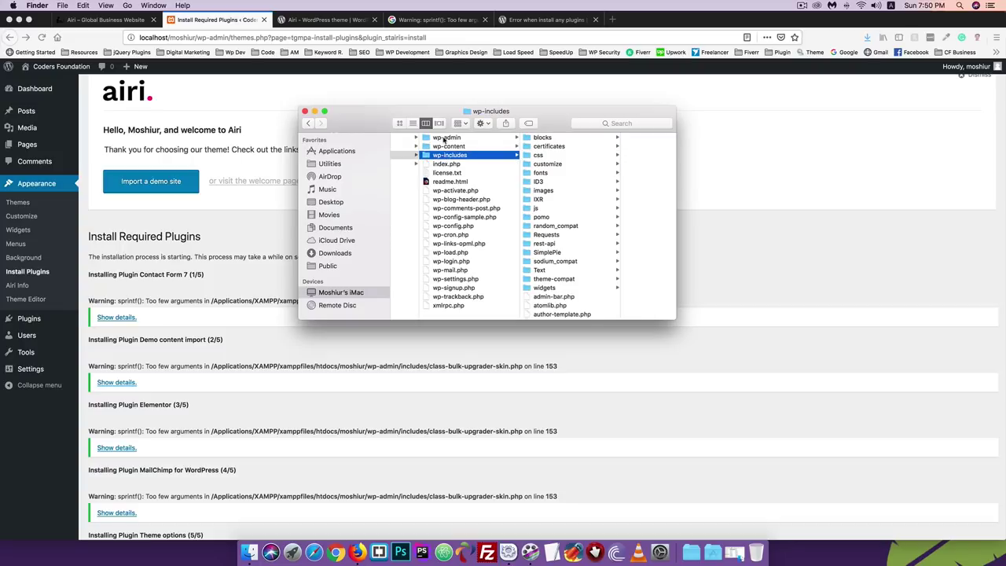
left_click(440, 139)
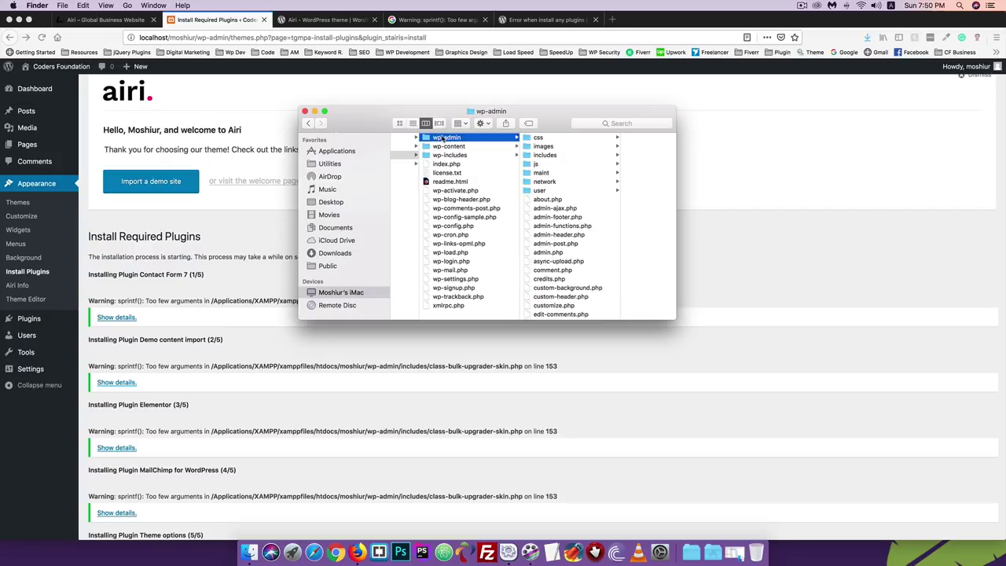
left_click(543, 156)
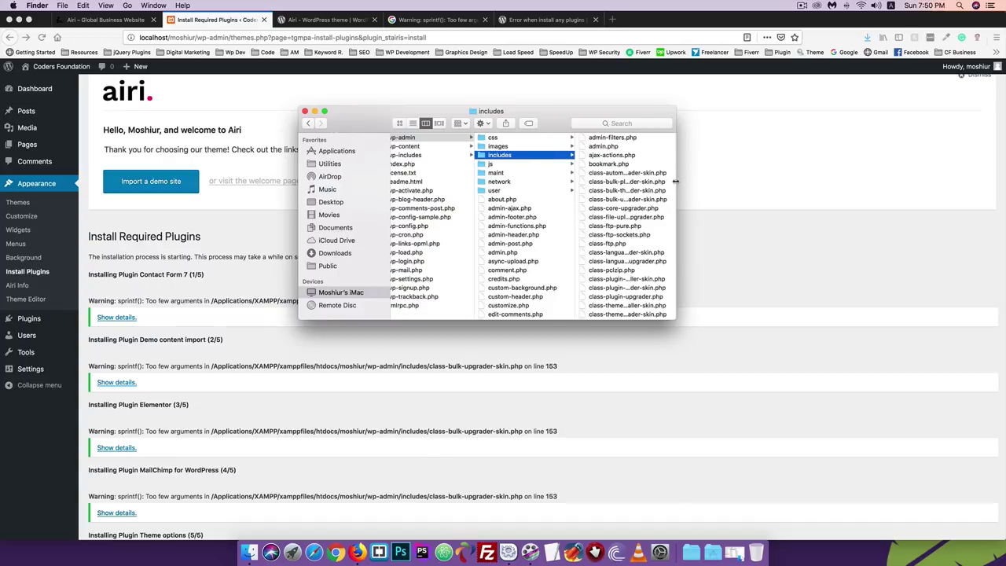
left_click_drag(676, 182, 787, 174)
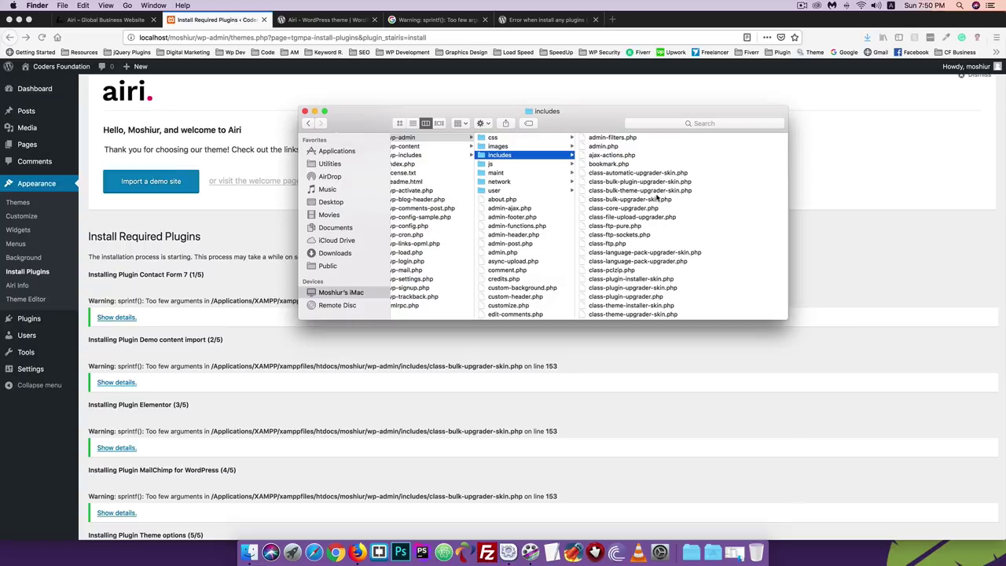
Open class-bulk-theme-upgrader-skin.php from the includes folder in Atom
left_click(638, 191)
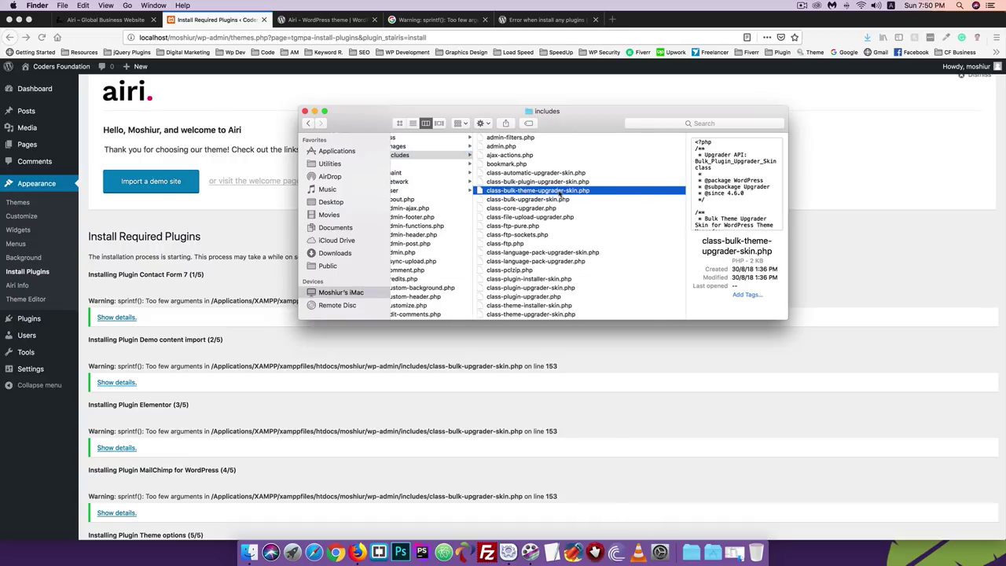
right_click(560, 194)
mouse_move(590, 205)
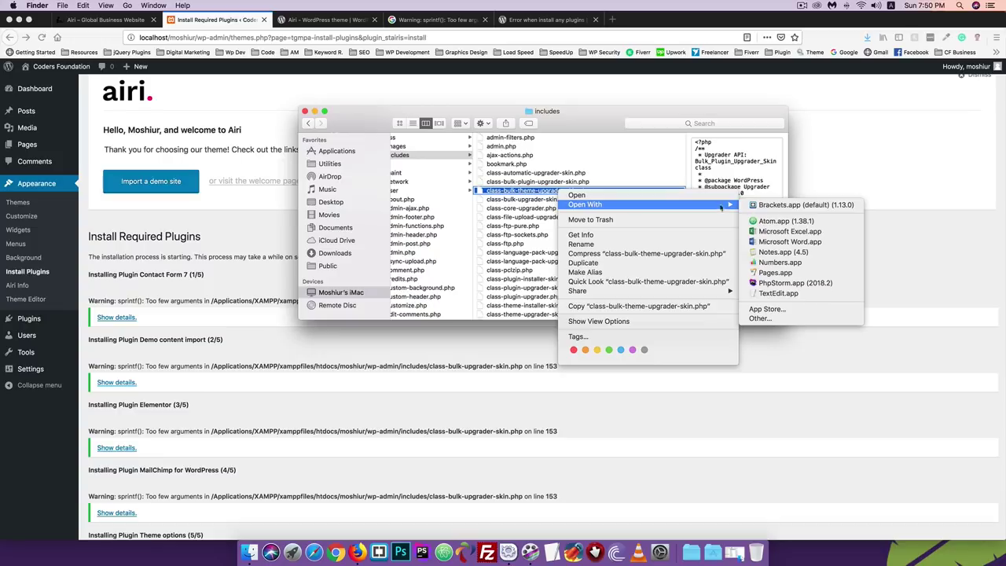
left_click(774, 223)
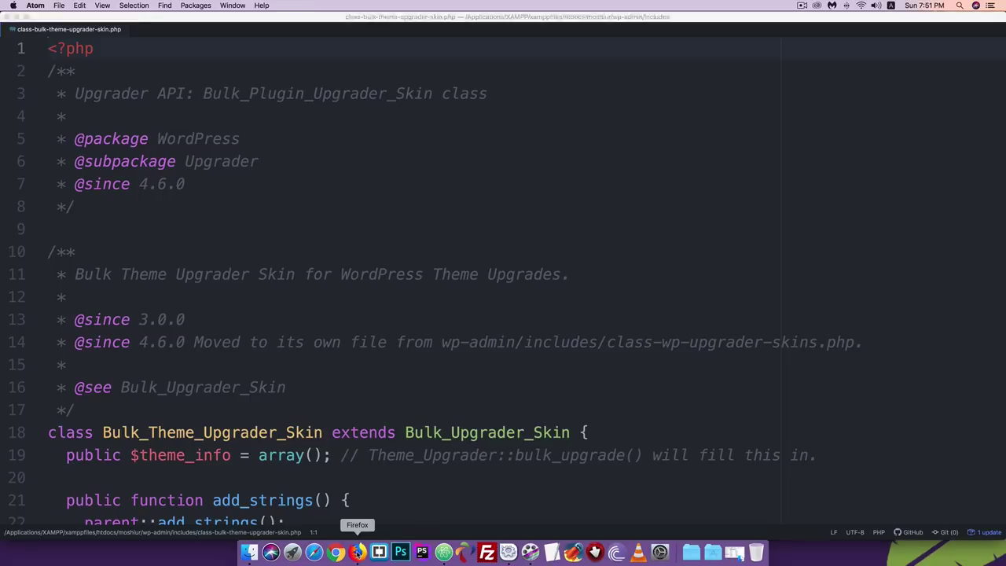
Copy the original code block from the WordPress.org reply in Firefox and search for it in class-bulk-theme-upgrader-skin.php in Atom
left_click(358, 553)
left_click(546, 19)
left_click_drag(385, 290, 373, 208)
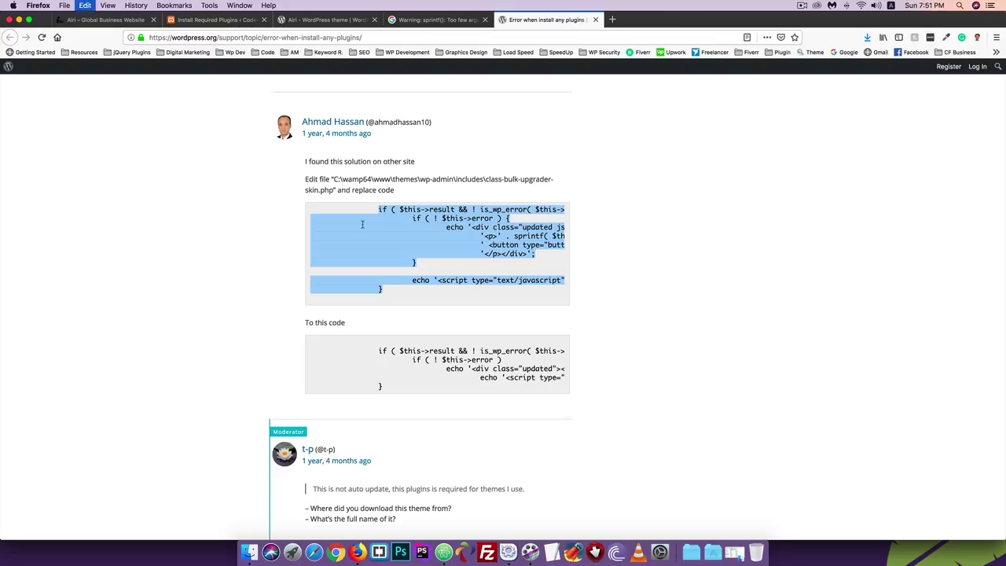
left_click(443, 553)
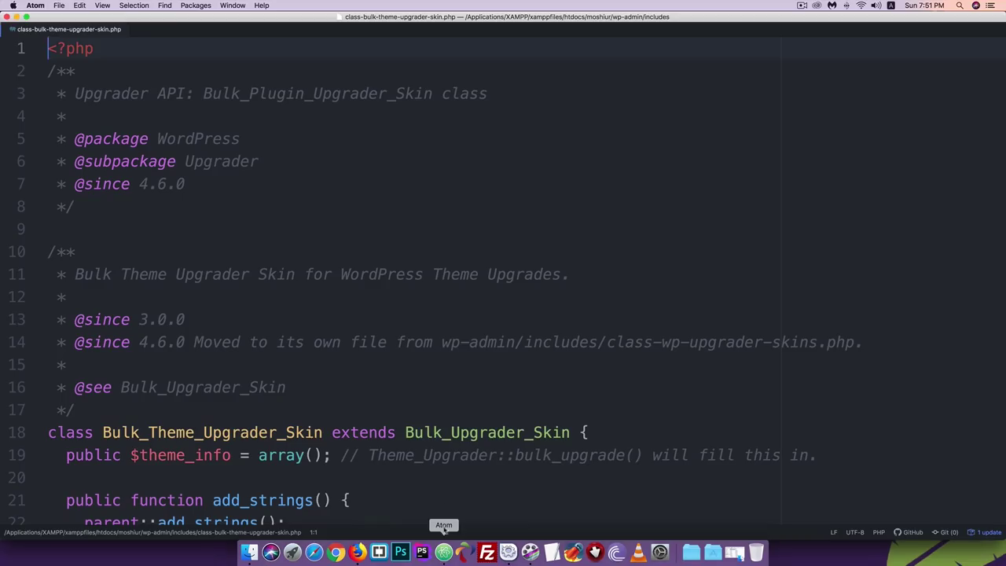
key("super+f")
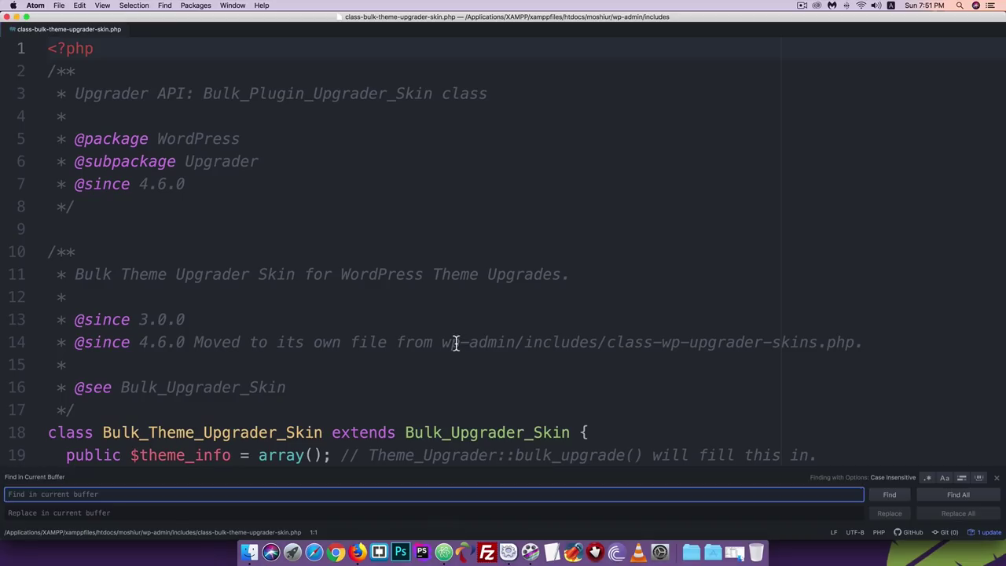
key("super+v")
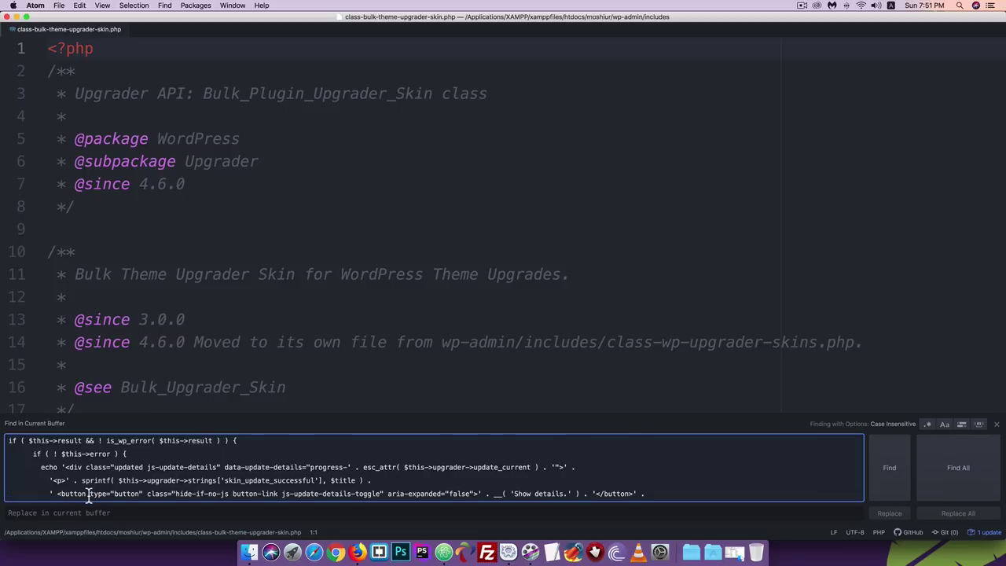
Look through class-bulk-theme-upgrader-skin.php for the code to replace, closing the search along the way
scroll(338, 308, "down", 3)
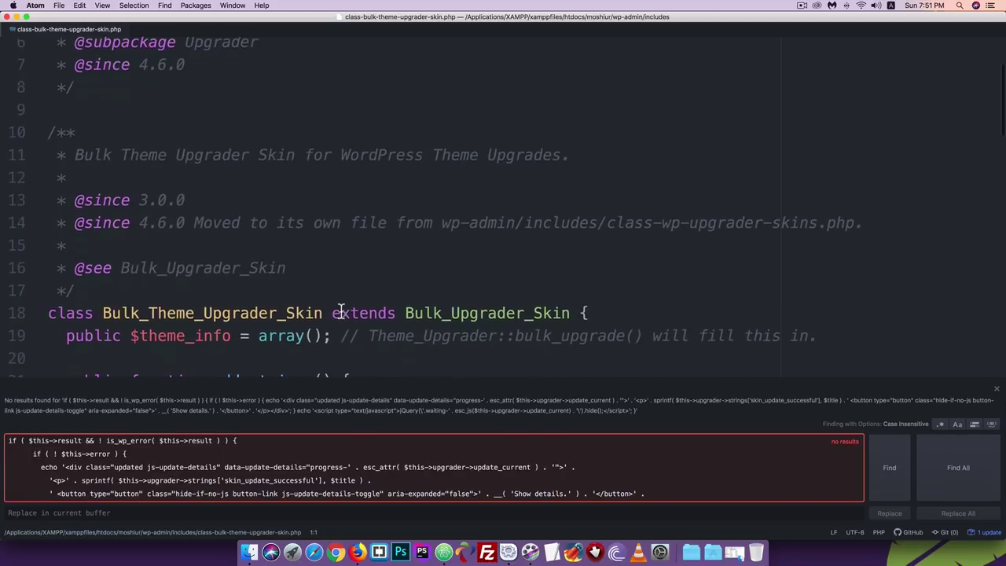
scroll(291, 473, "down", 5)
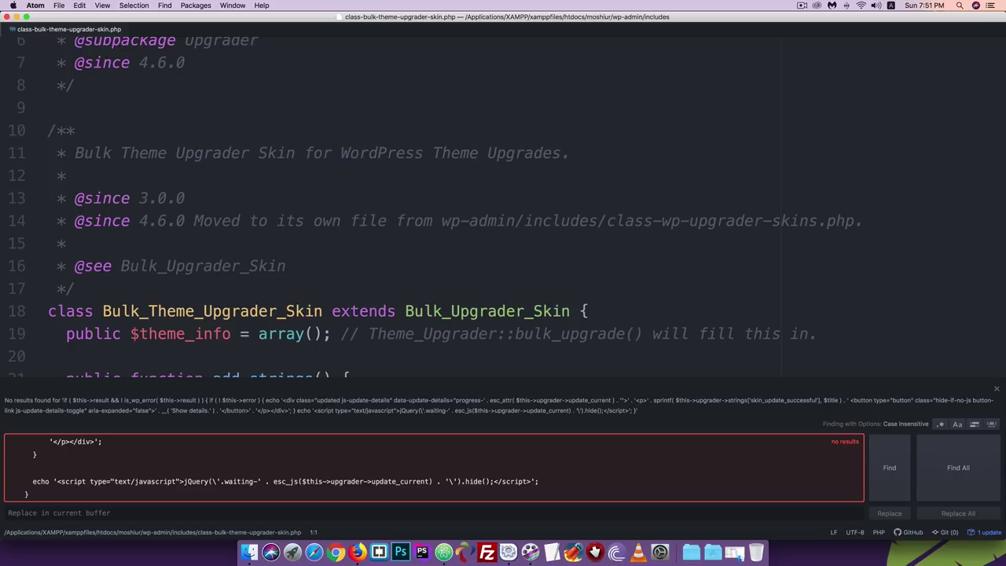
scroll(272, 244, "down", 8)
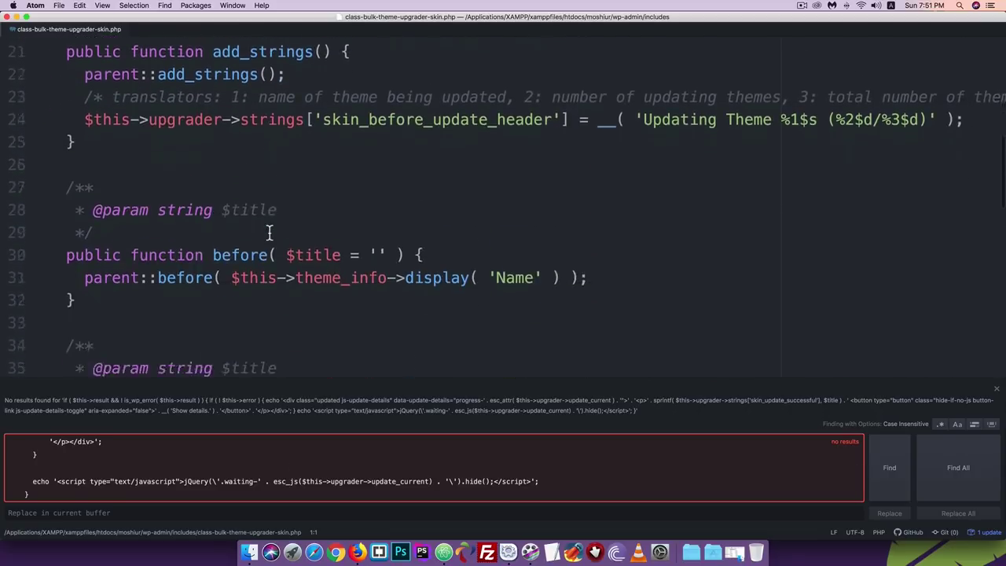
scroll(268, 231, "up", 3)
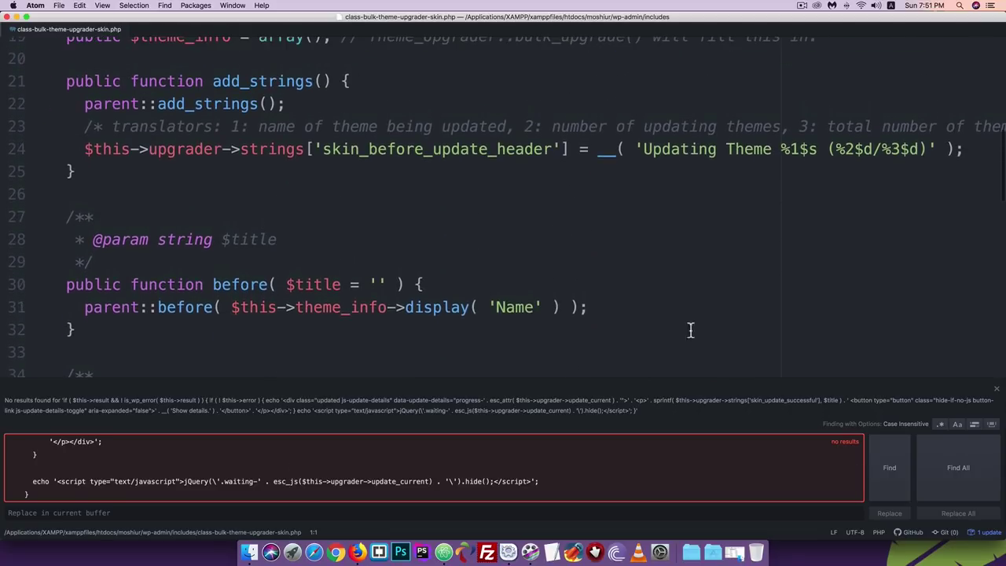
left_click(998, 390)
scroll(186, 259, "down", 9)
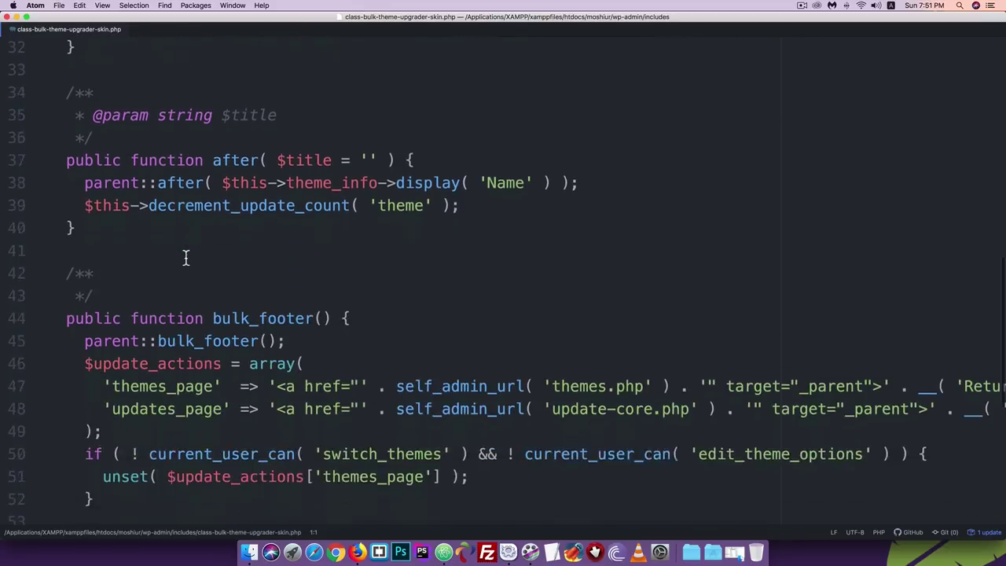
scroll(186, 259, "down", 2)
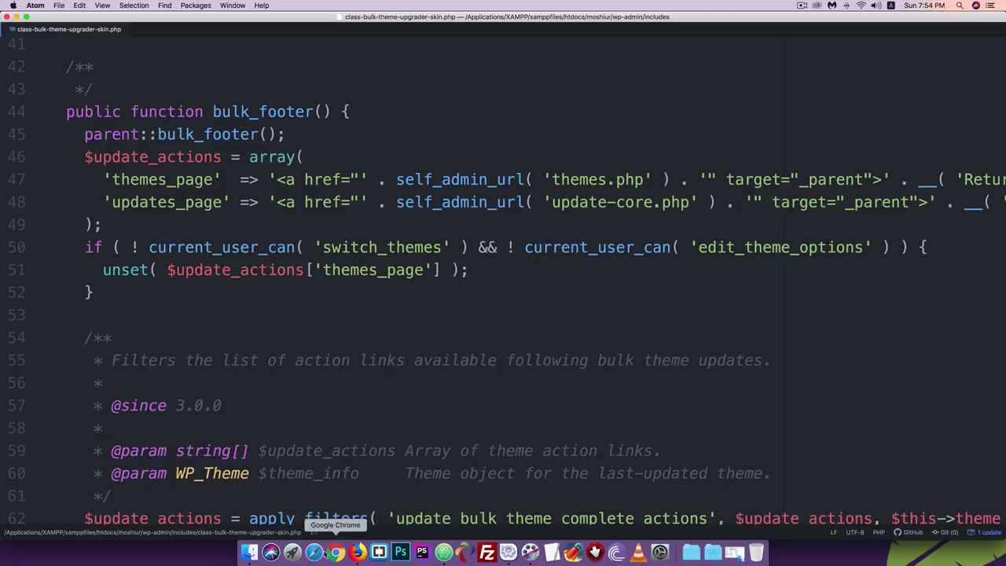
Open class-bulk-upgrader-skin.php from the site's wp-admin/includes folder in Atom and close class-bulk-theme-upgrader-skin.php
left_click(357, 552)
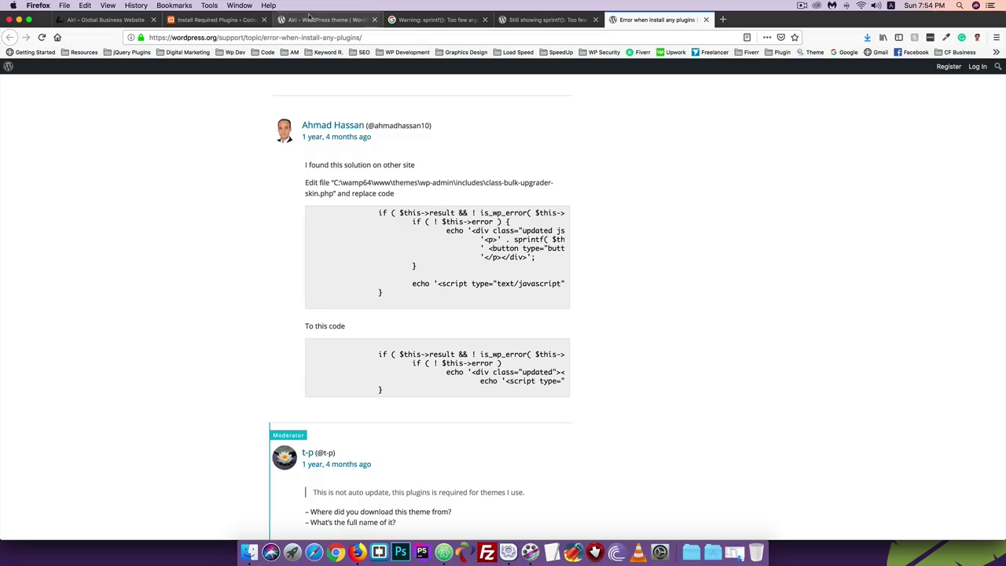
left_click(228, 20)
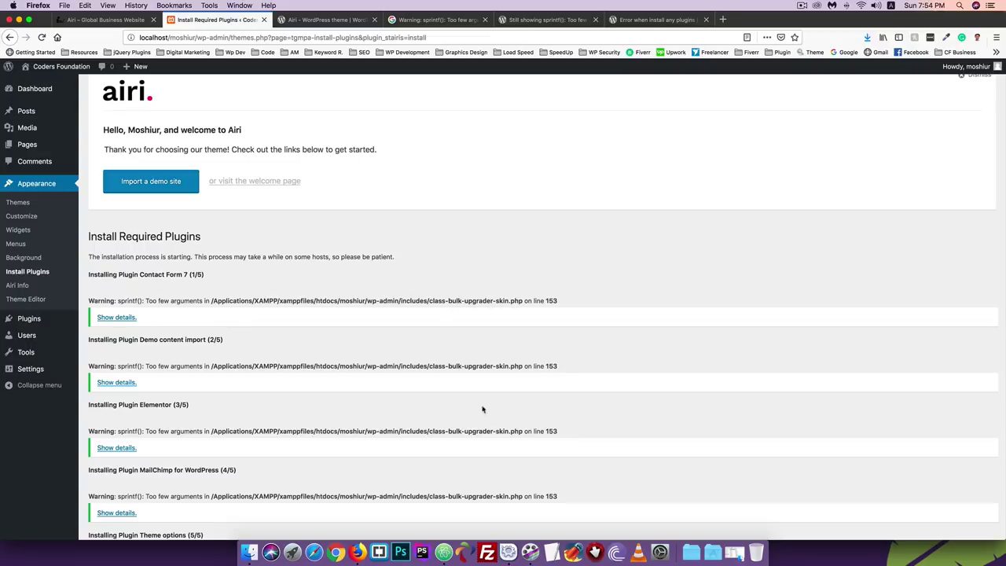
left_click(734, 553)
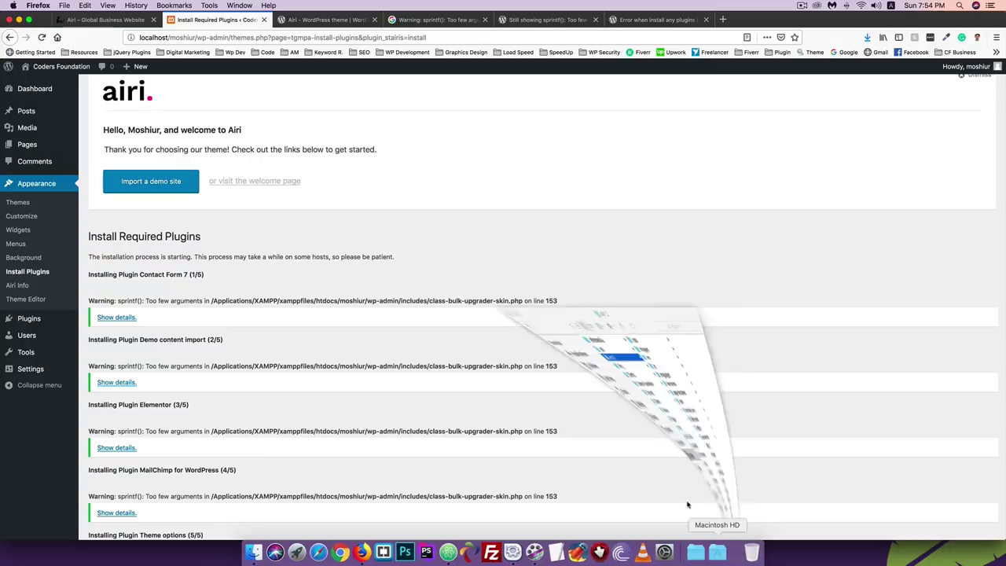
left_click(295, 84)
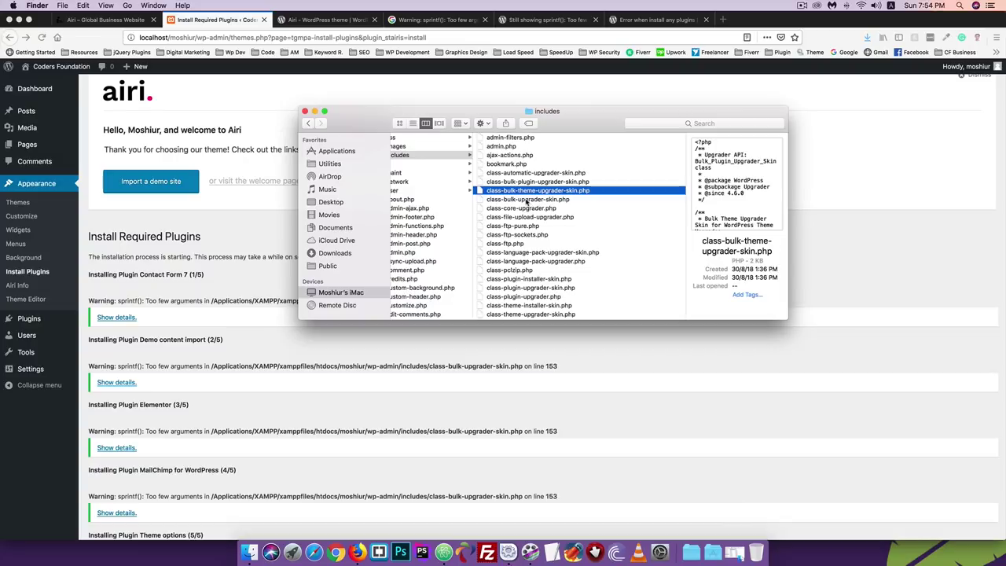
left_click(526, 199)
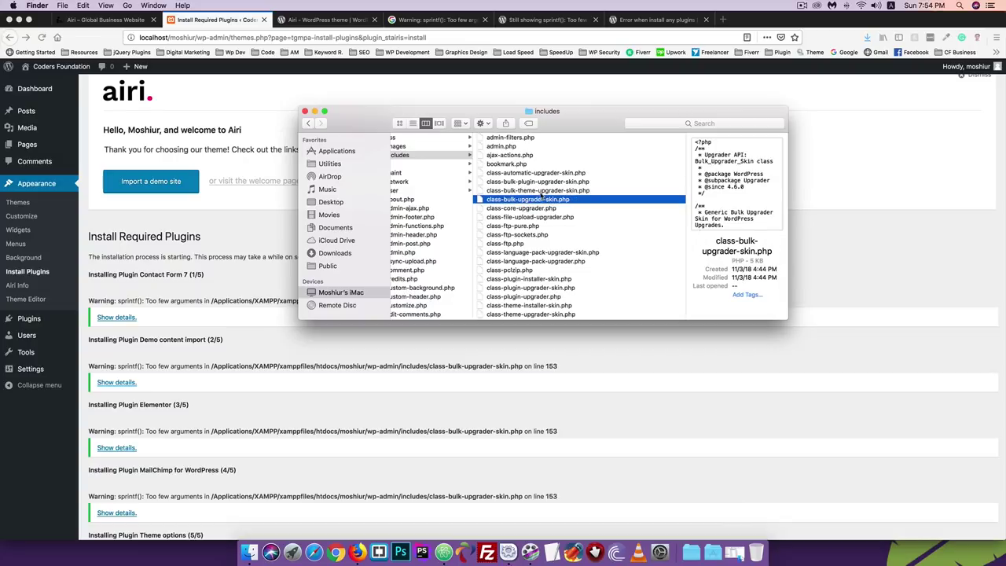
right_click(519, 202)
mouse_move(641, 217)
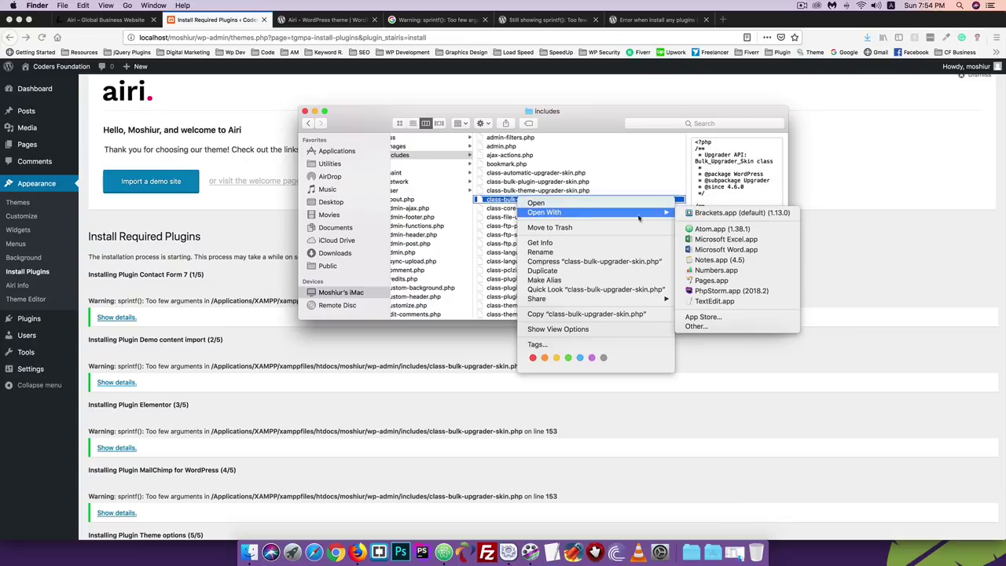
left_click(711, 231)
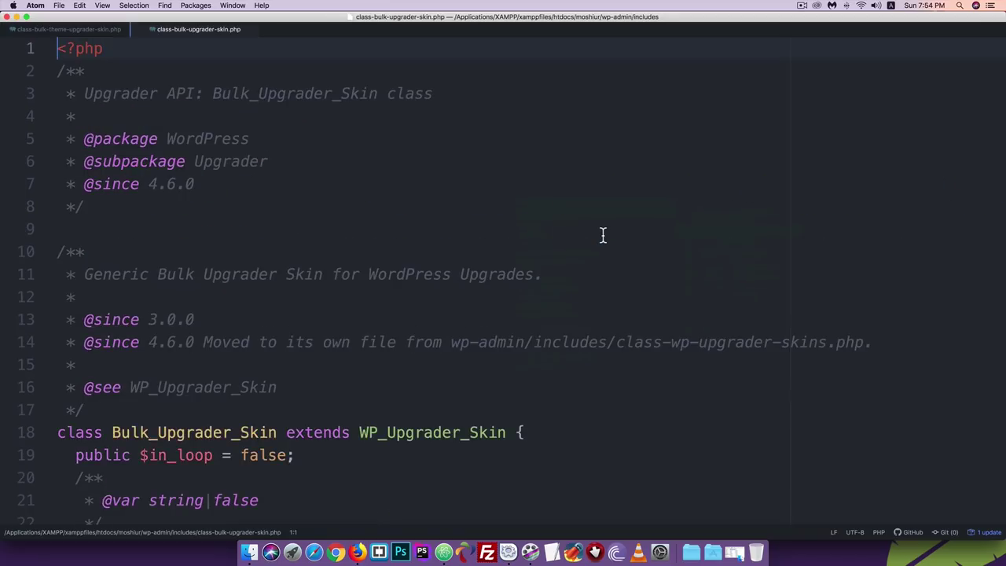
left_click(119, 30)
Copy the original code block from the WordPress.org reply in Firefox and search for it in class-bulk-upgrader-skin.php in Atom
left_click(358, 552)
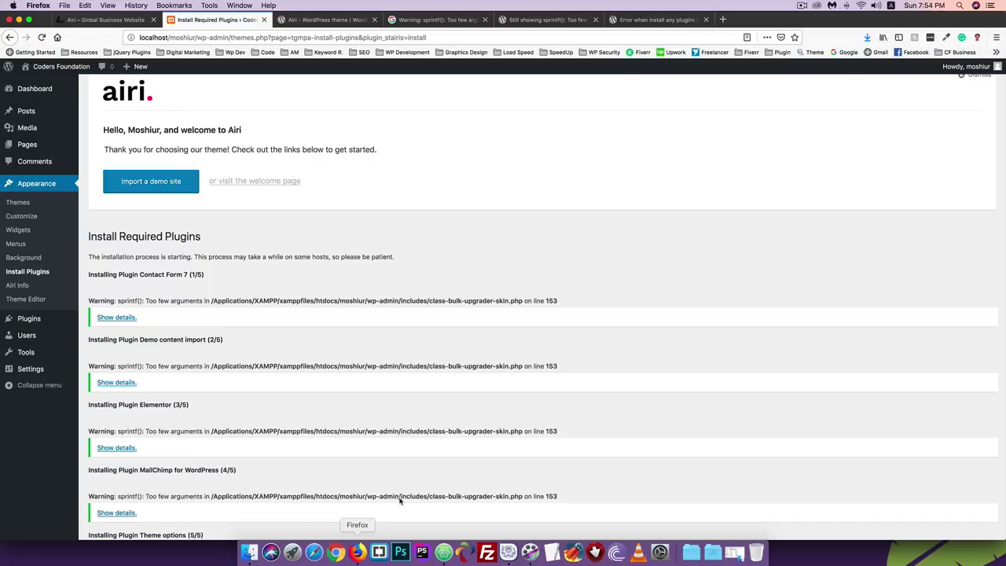
left_click(660, 20)
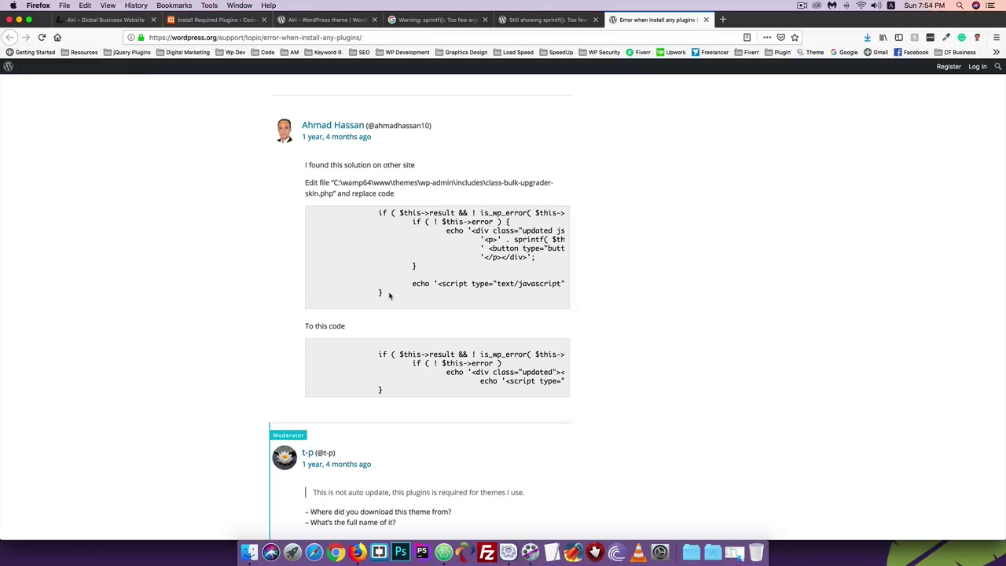
left_click_drag(382, 292, 375, 214)
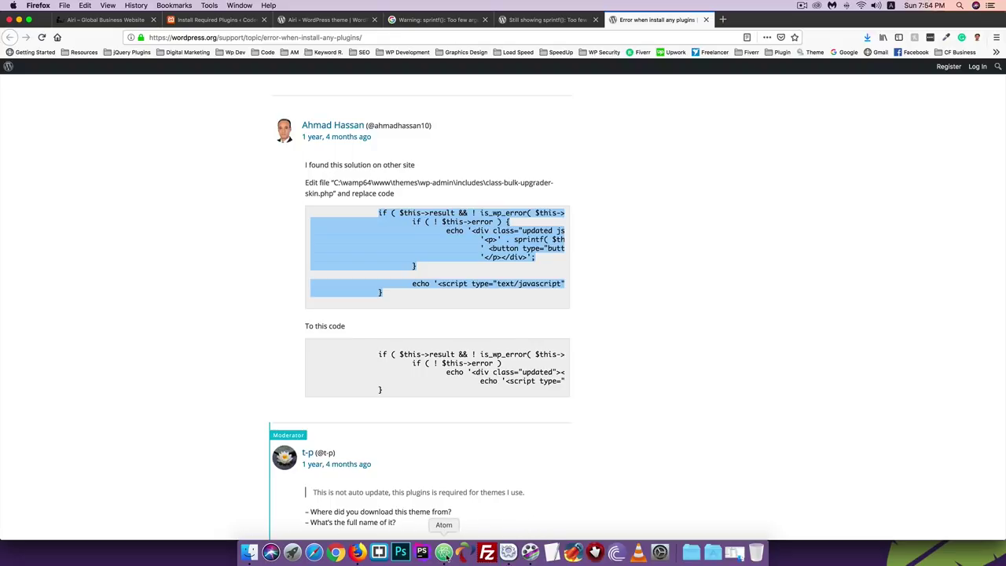
left_click(444, 552)
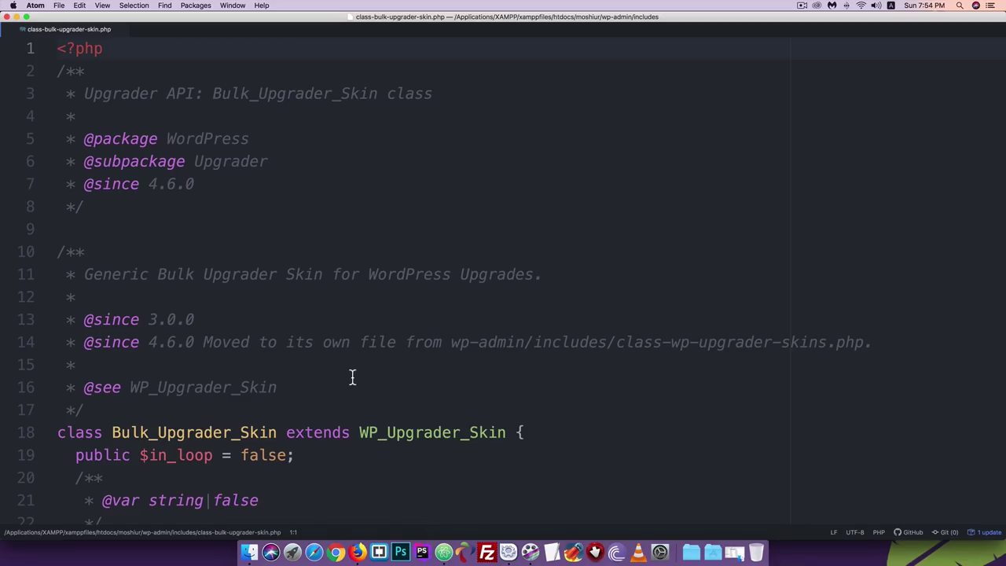
key("super+f")
left_click(343, 499)
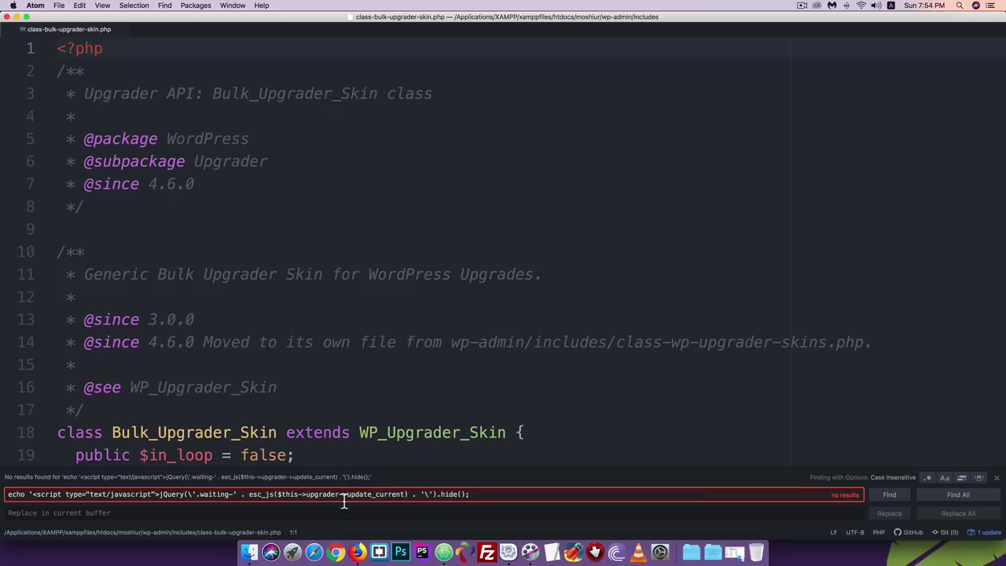
key("super+a")
key("super+v")
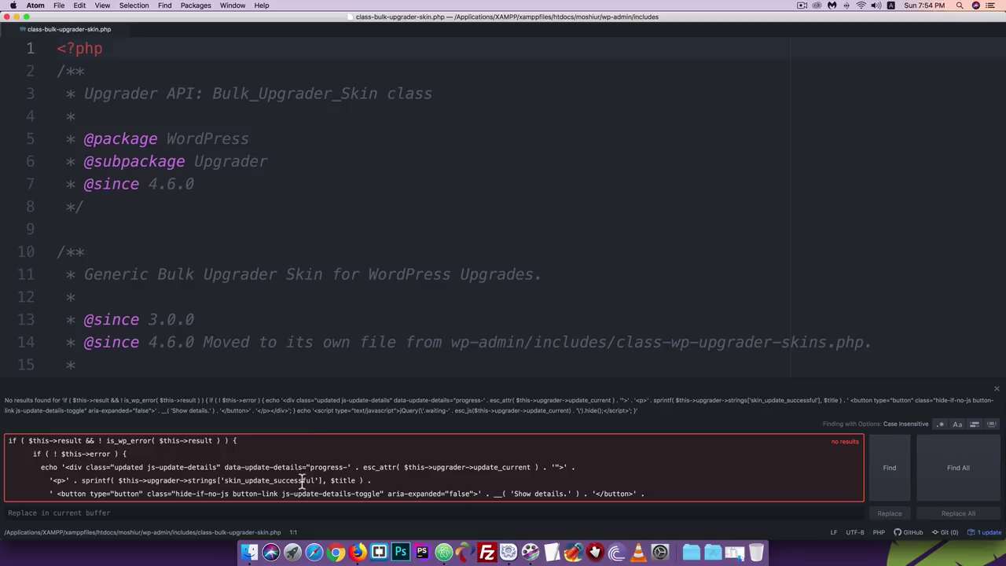
scroll(359, 461, "down", 5)
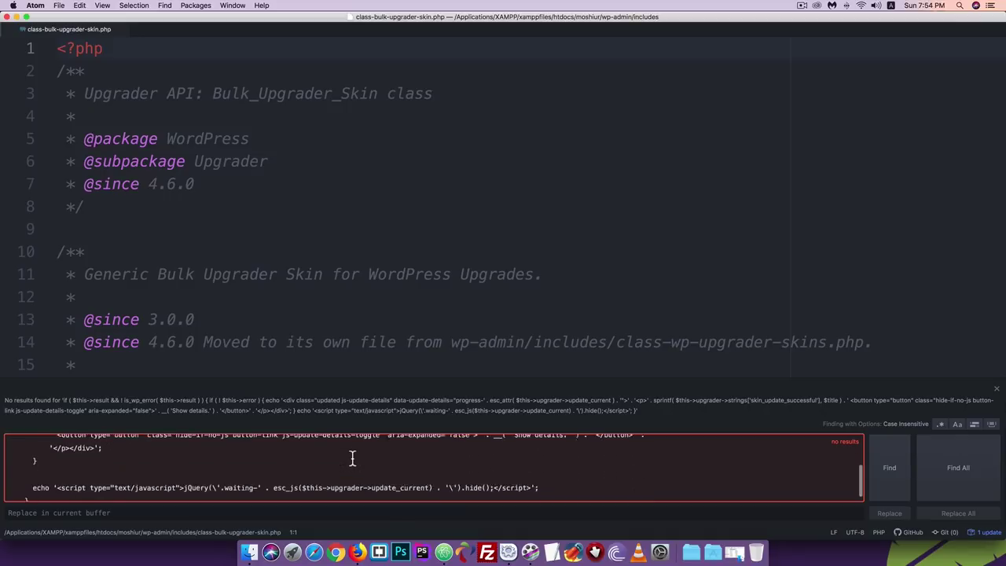
left_click(997, 388)
Locate and select the success-message if block at lines 152–161 of class-bulk-upgrader-skin.php, matching the forum's original code
scroll(287, 302, "down", 10)
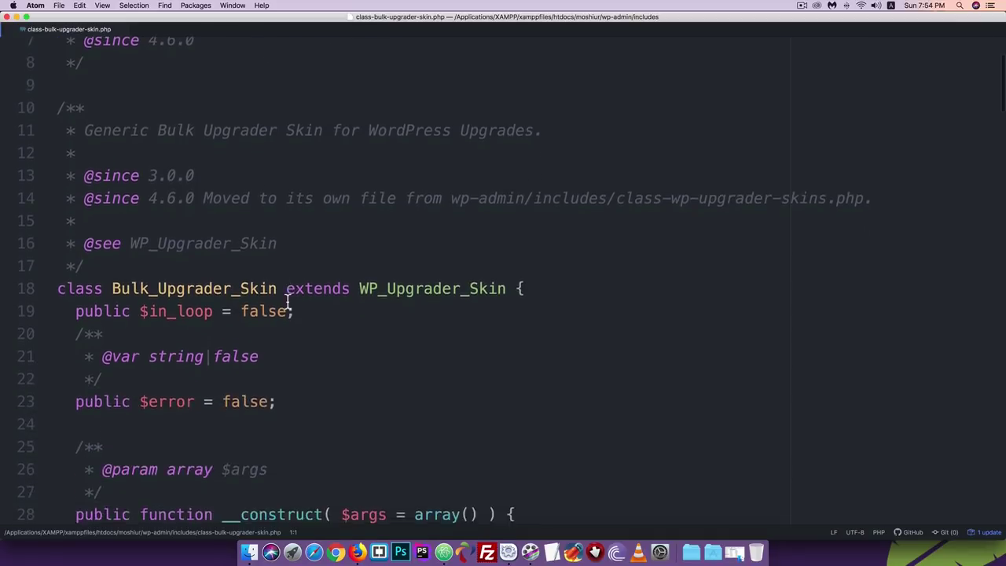
scroll(287, 302, "down", 6)
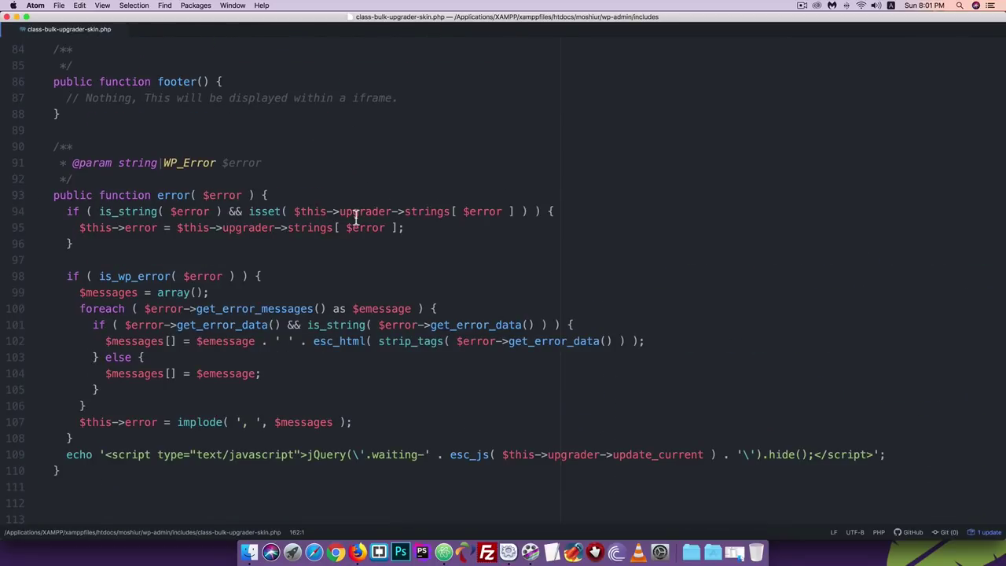
scroll(276, 271, "down", 9)
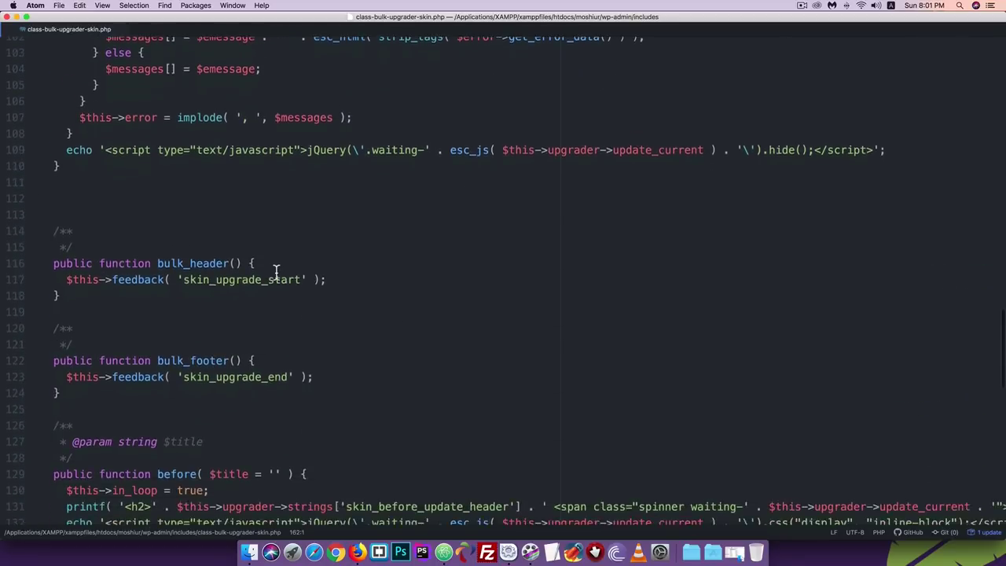
scroll(276, 272, "down", 20)
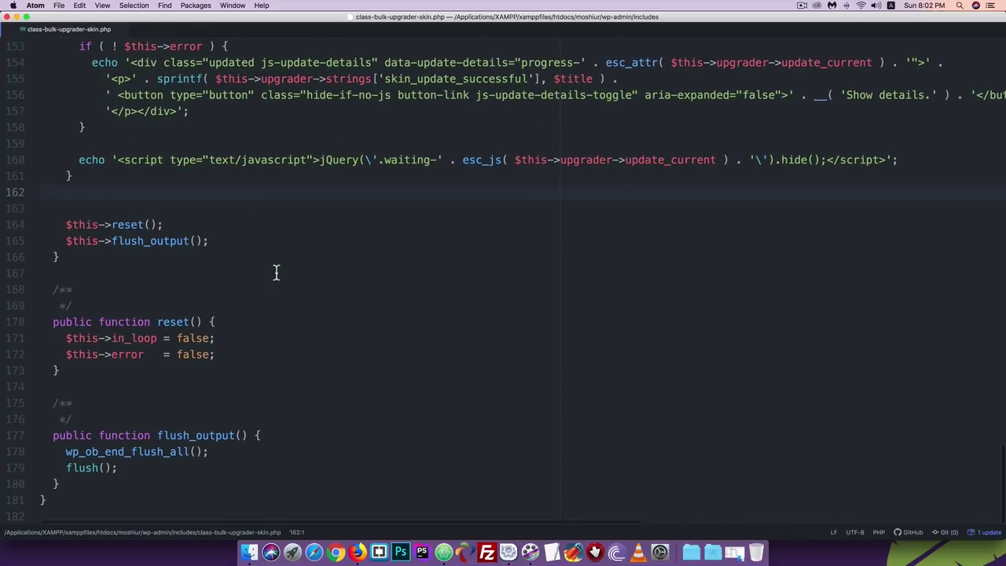
scroll(276, 271, "up", 5)
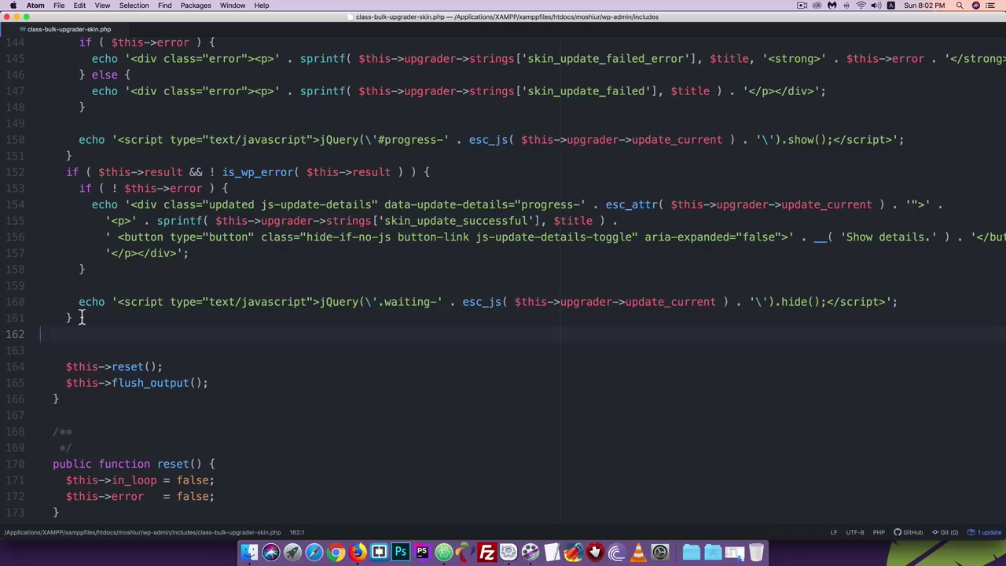
left_click_drag(72, 318, 68, 175)
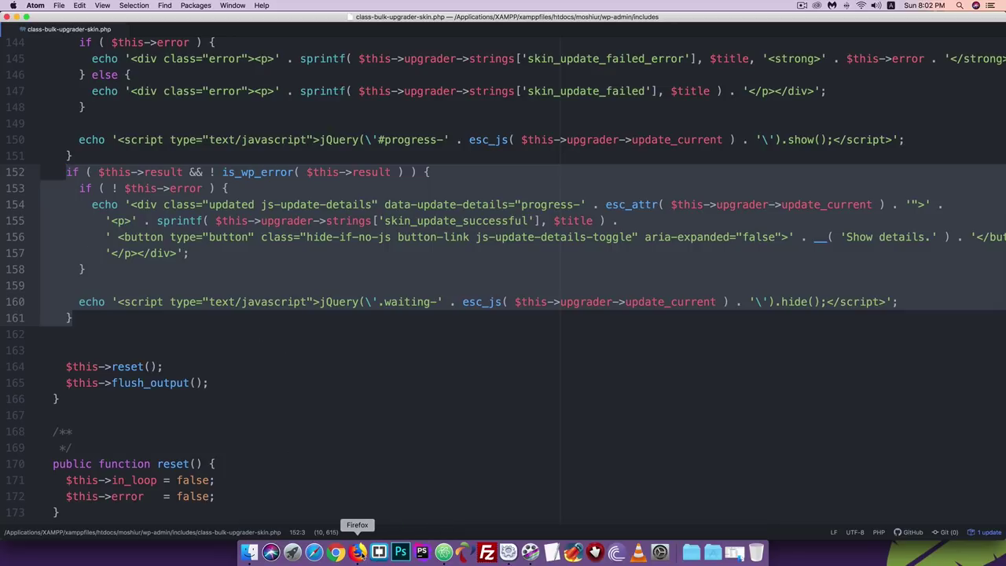
Copy the replacement code block under "To this code" in the WordPress.org reply in Firefox
left_click(357, 550)
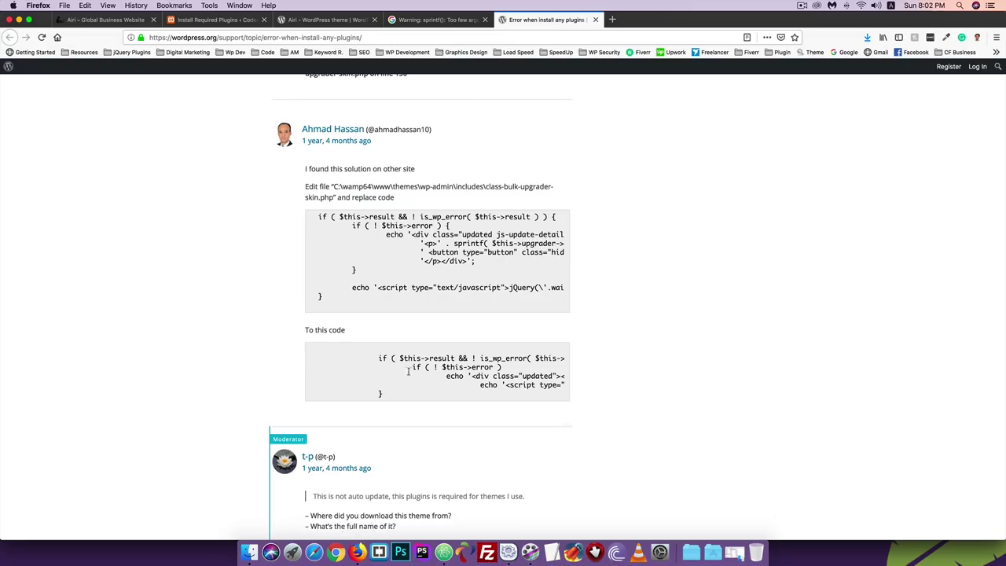
left_click_drag(383, 395, 378, 359)
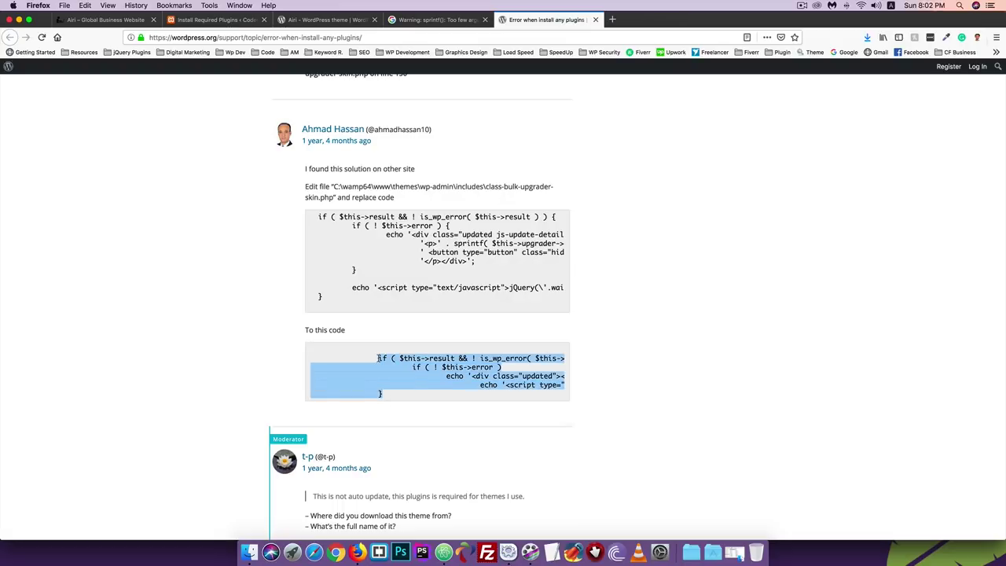
right_click(387, 358)
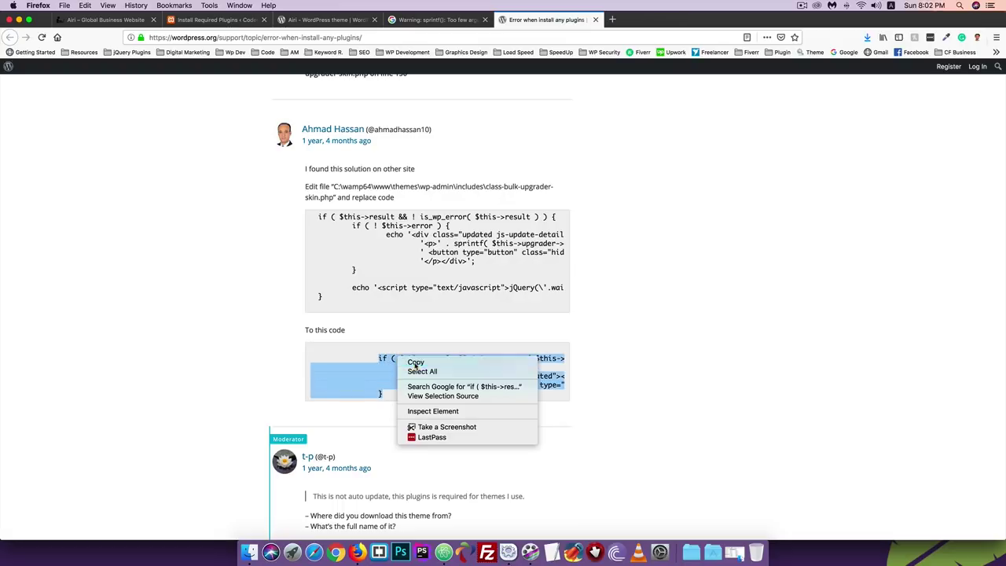
left_click(409, 361)
Replace the if block at lines 152–161 of class-bulk-upgrader-skin.php in Atom with the copied code and save the file
left_click(454, 560)
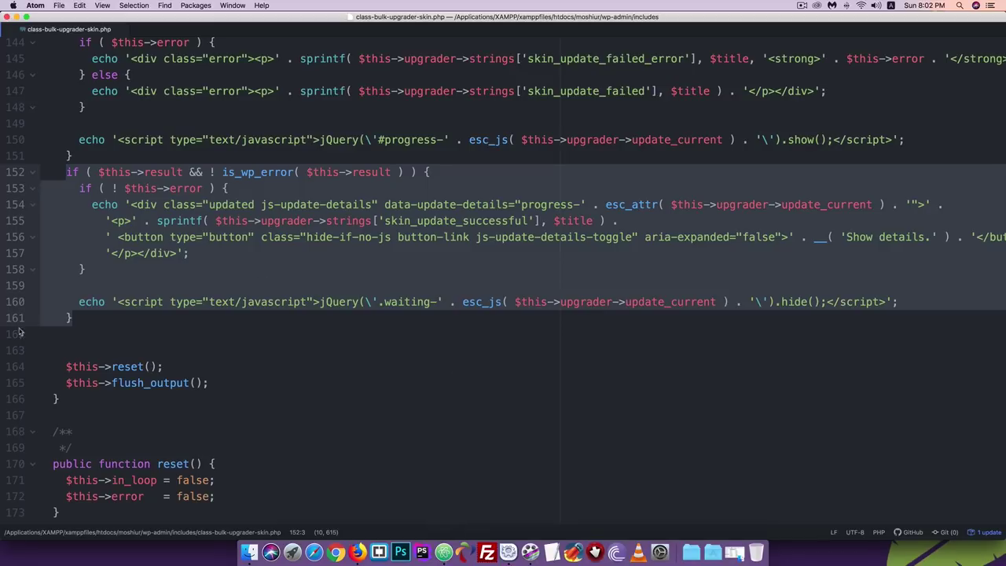
left_click_drag(70, 338, 65, 181)
key("BackSpace")
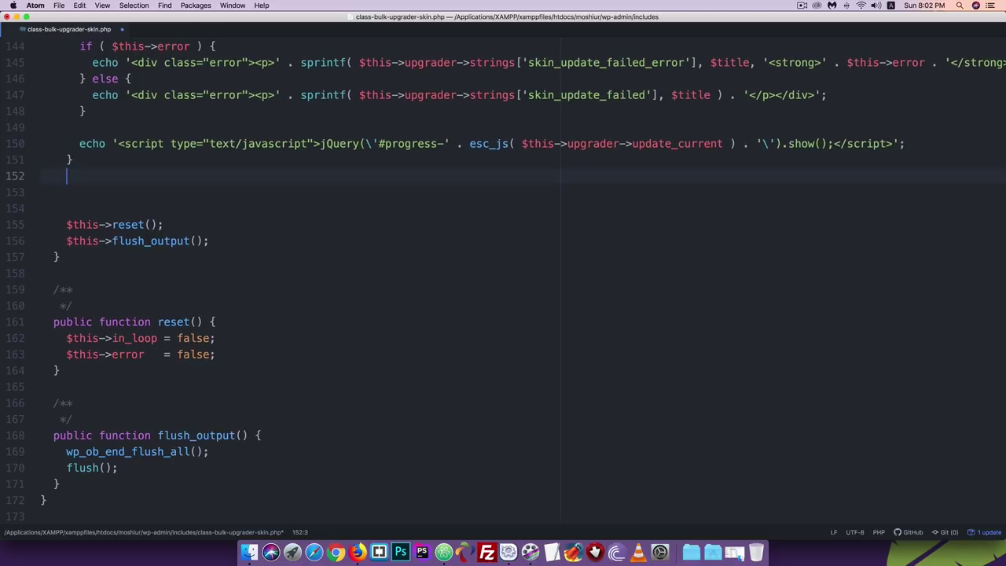
key("Return")
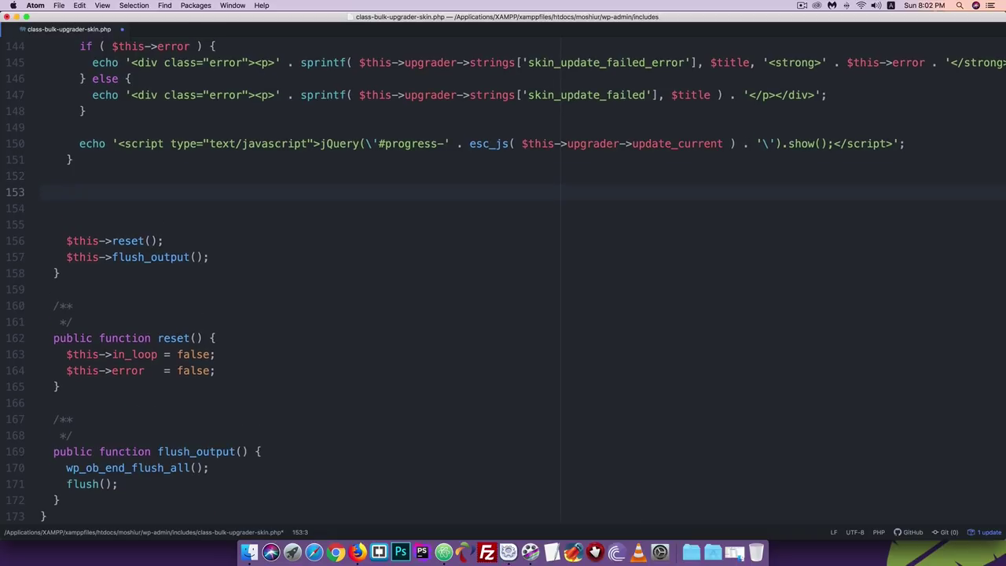
key("super+v")
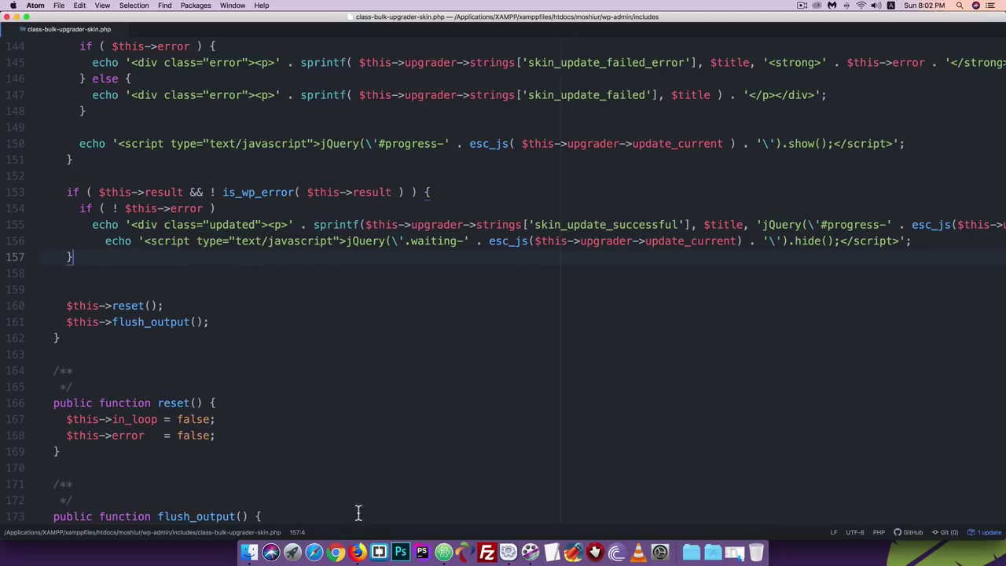
left_click(57, 6)
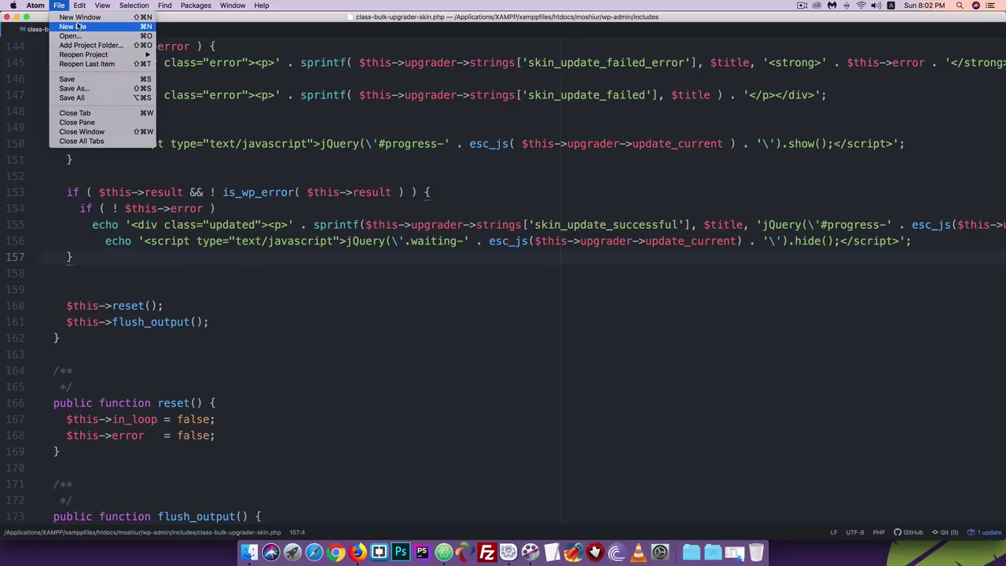
left_click(67, 80)
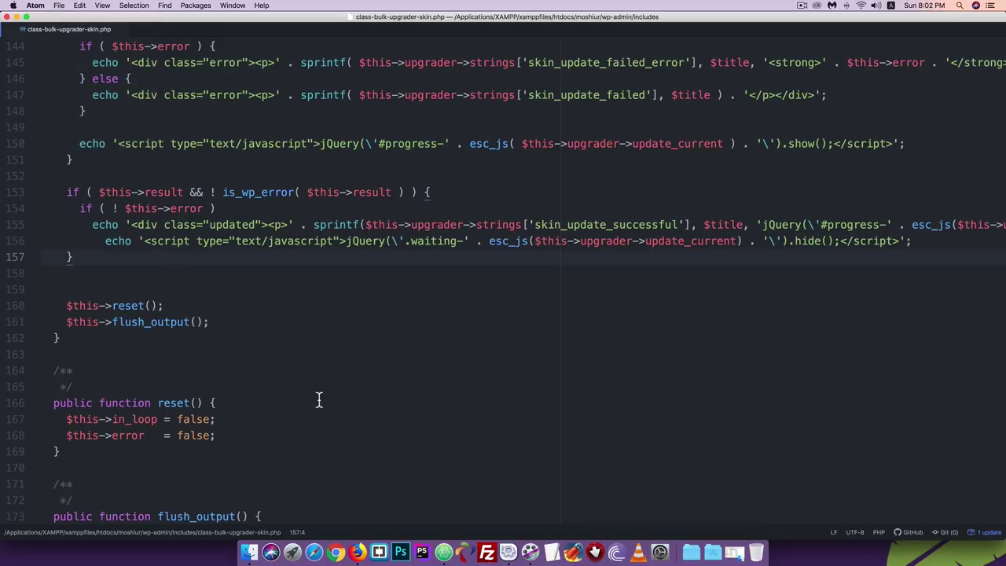
Review the plugin installation warnings on the WordPress admin page in Firefox and return to the Required Plugins Installer
left_click(357, 552)
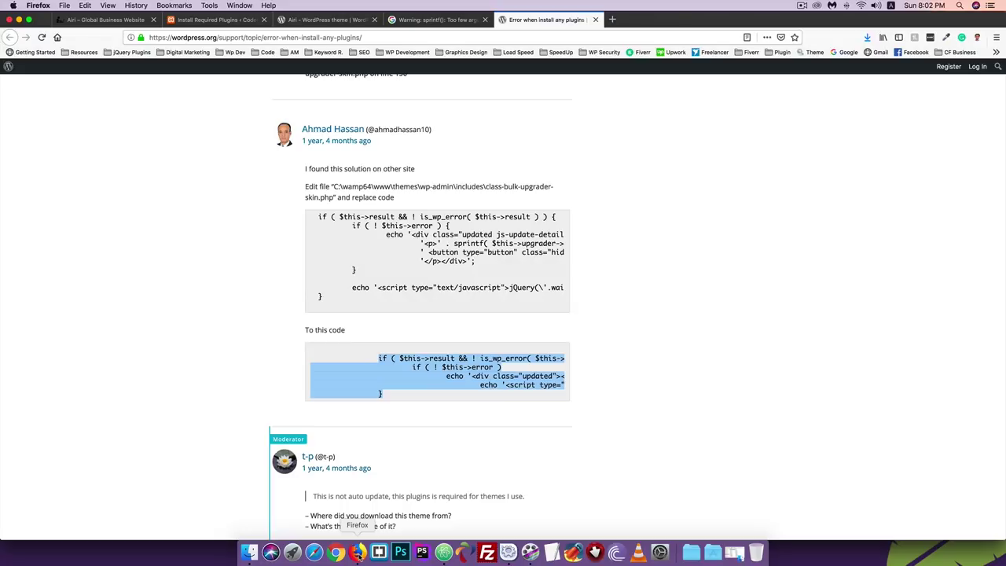
left_click(185, 20)
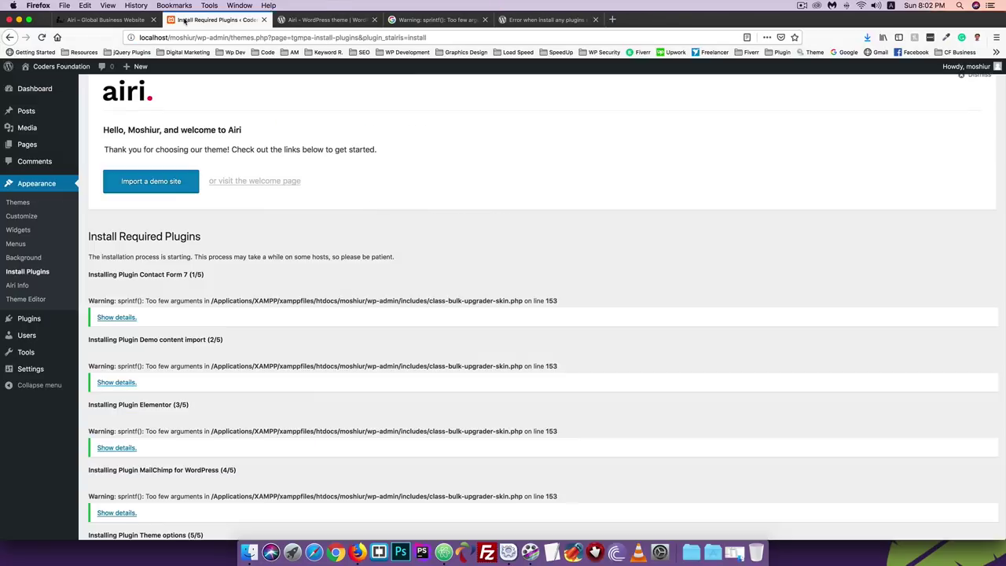
scroll(257, 240, "down", 3)
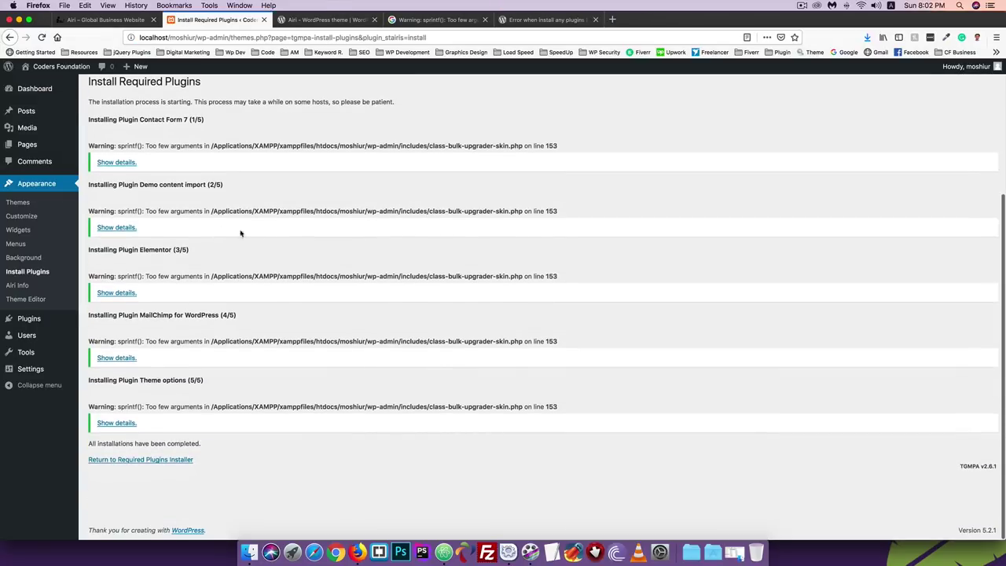
scroll(203, 331, "up", 3)
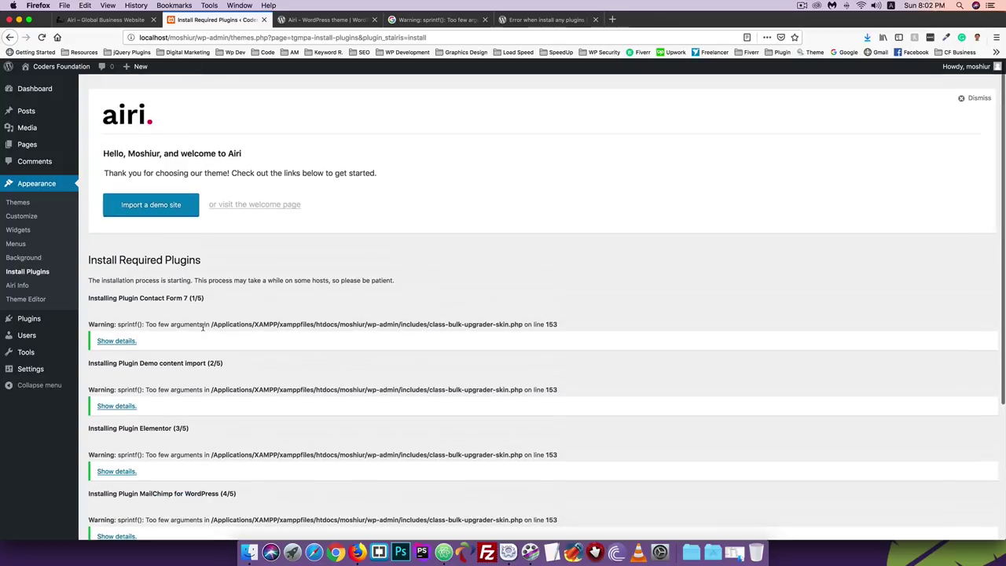
scroll(254, 203, "down", 3)
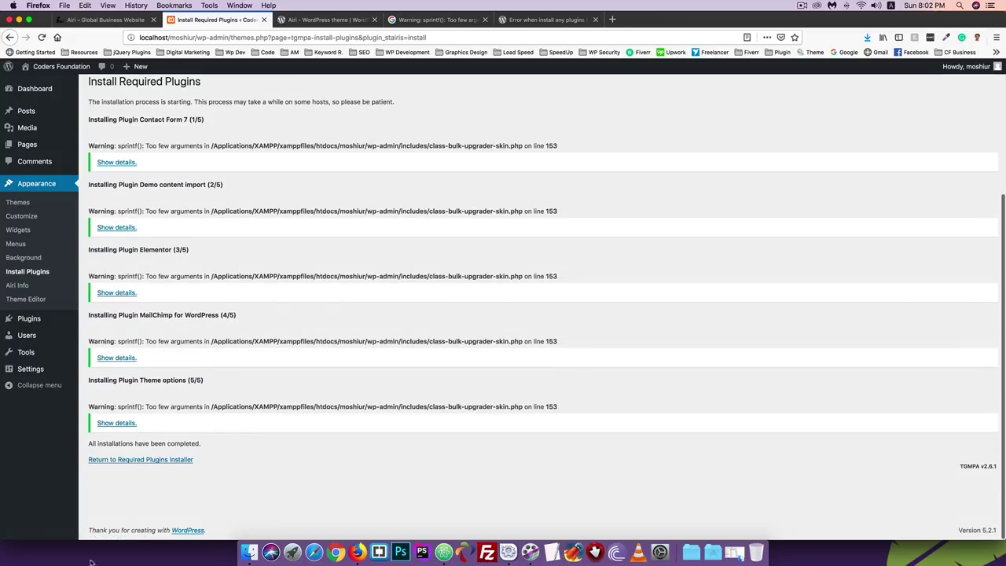
left_click(146, 462)
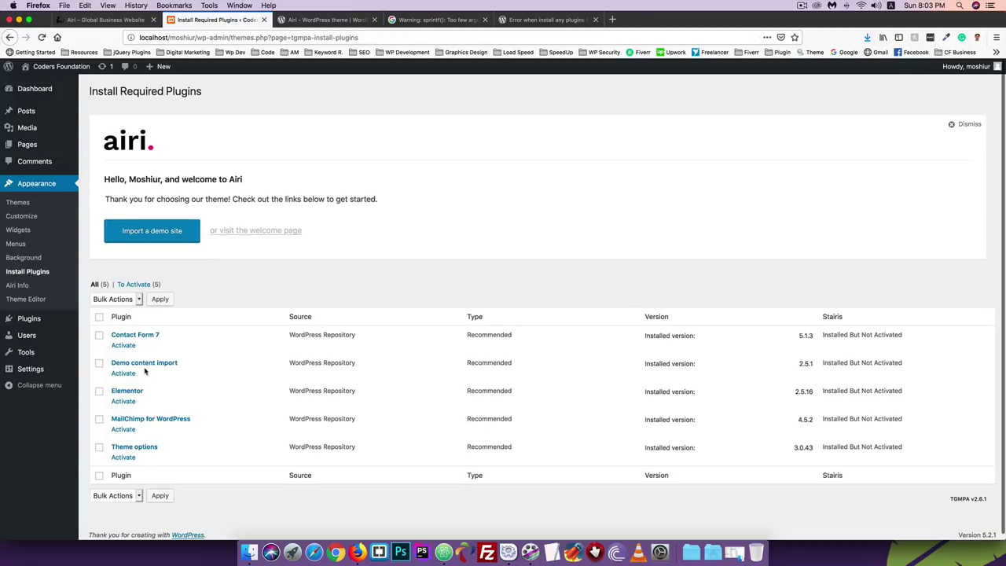
Delete the Contact Form 7 plugin from the site's installed plugins
left_click(35, 321)
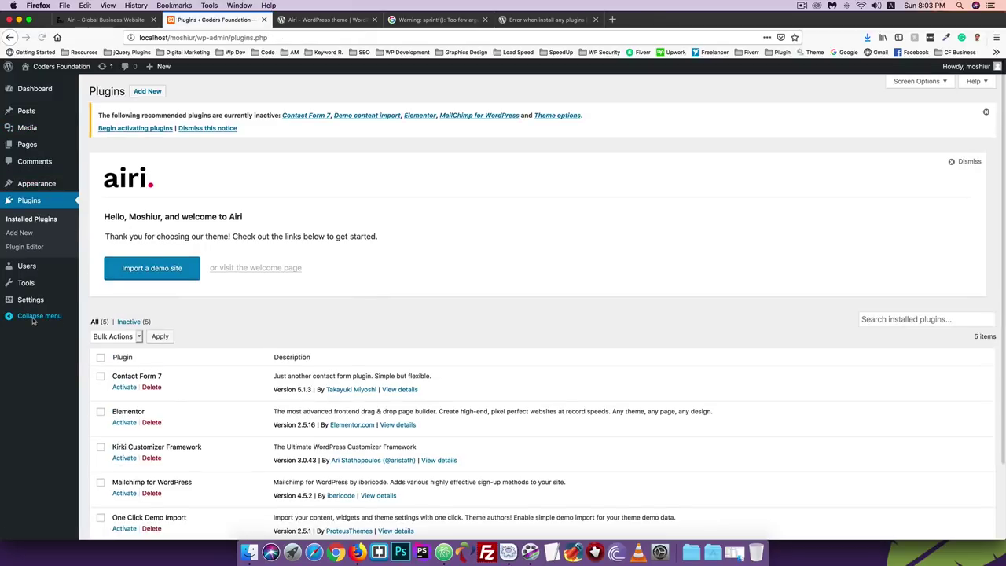
scroll(423, 261, "down", 2)
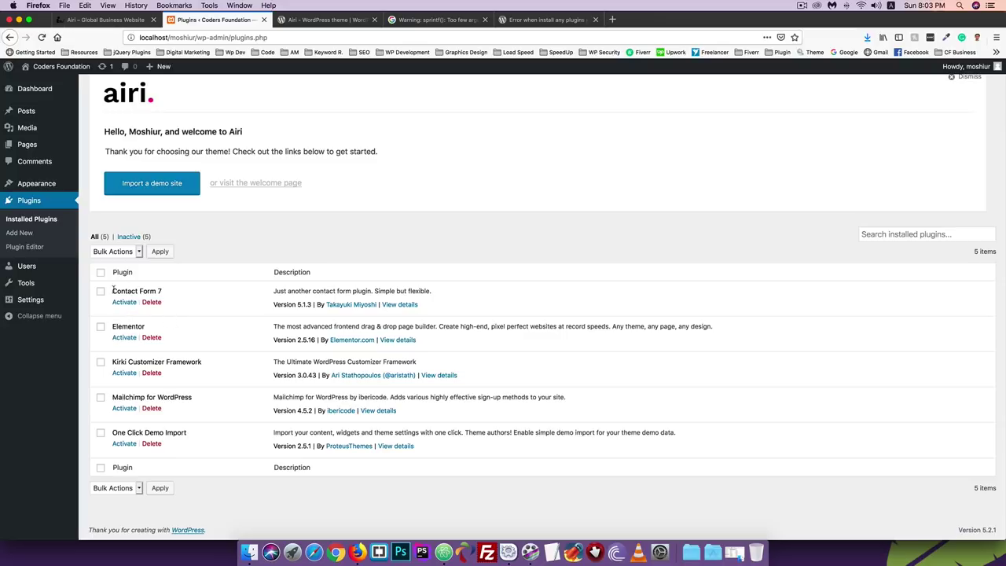
left_click(151, 302)
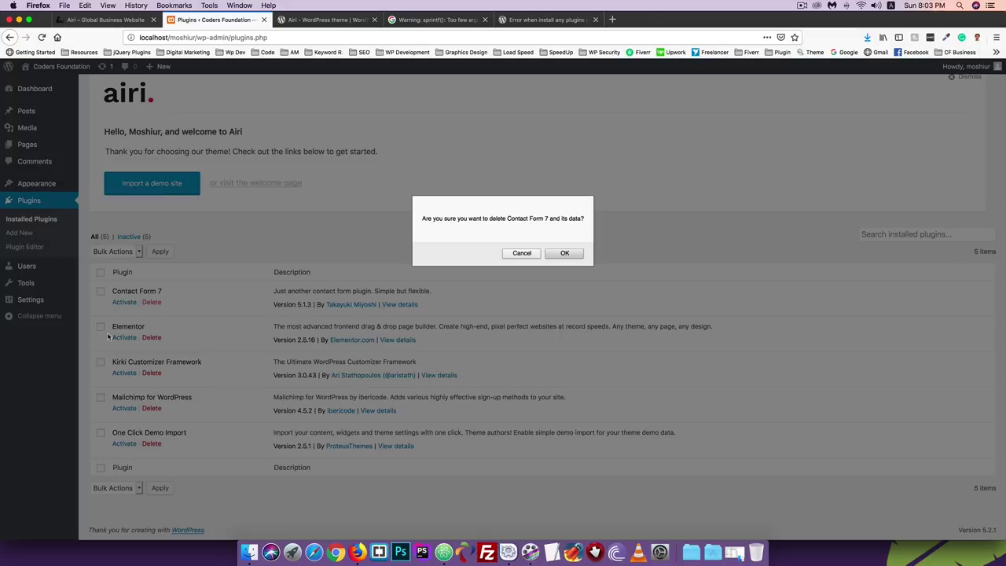
left_click(563, 253)
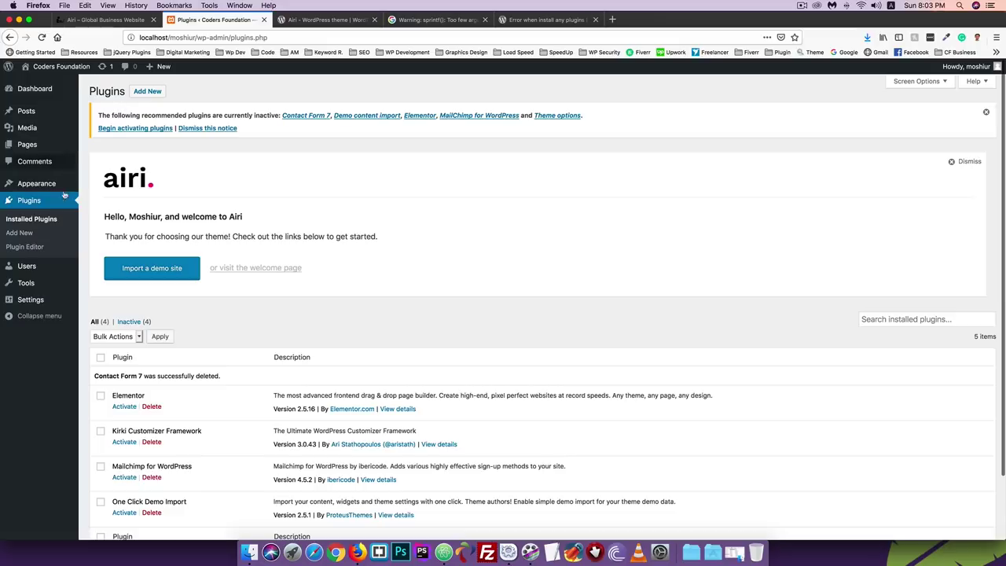
Reload the plugins page and install the theme's recommended Contact Form 7 plugin again
key("super+r")
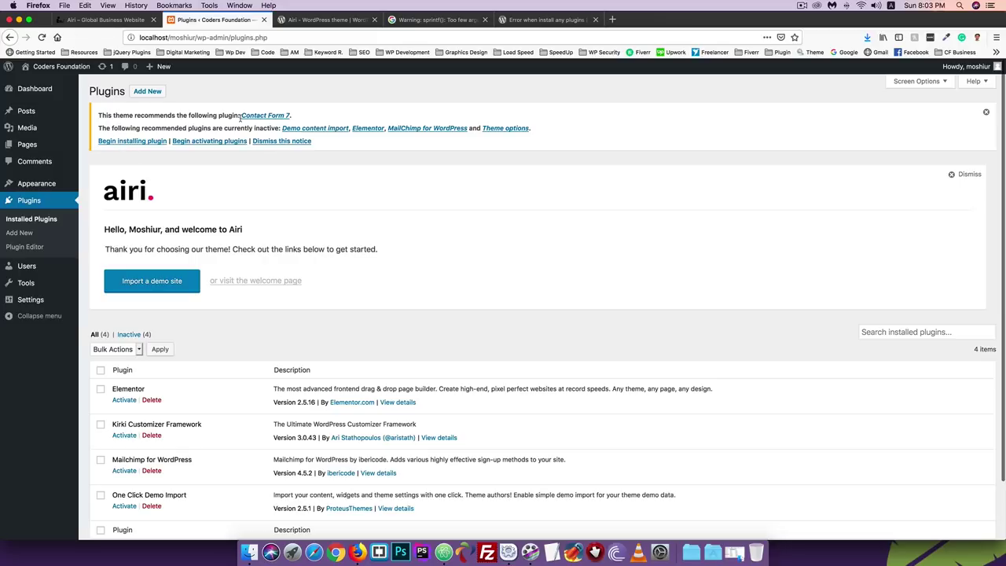
left_click(121, 142)
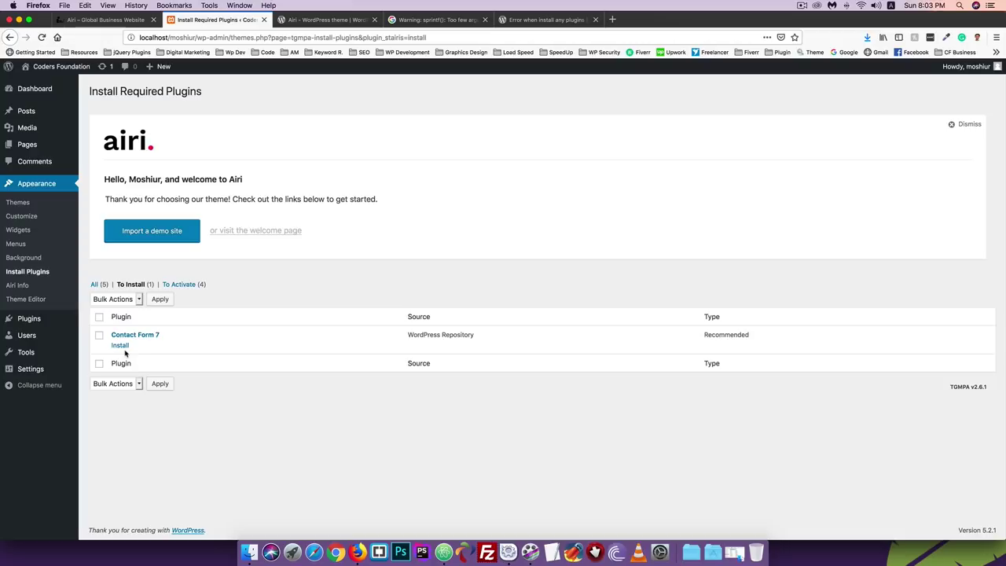
left_click(119, 345)
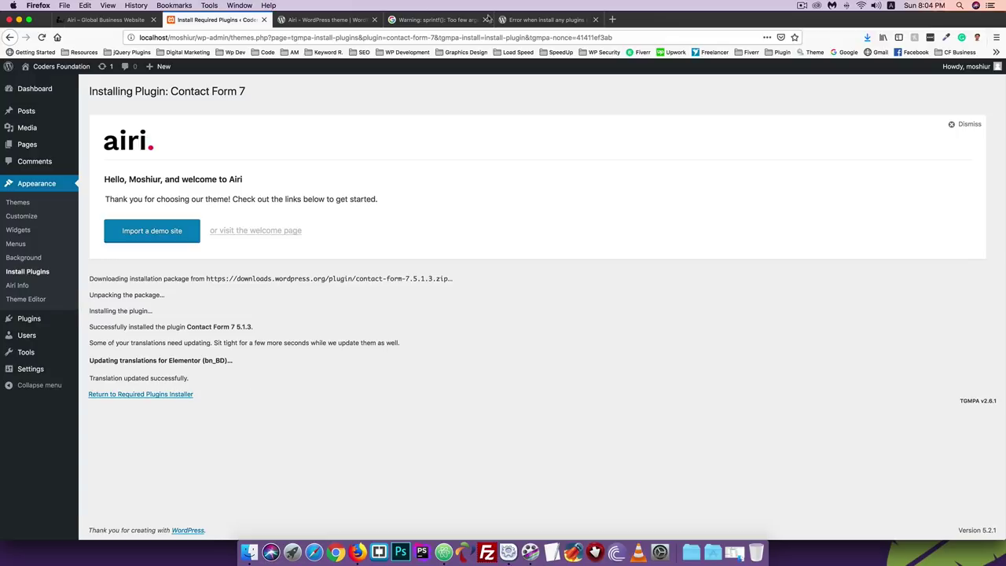
Review the WordPress.org support thread about the plugin-installation error, from the replacement code up to the original question
left_click(536, 22)
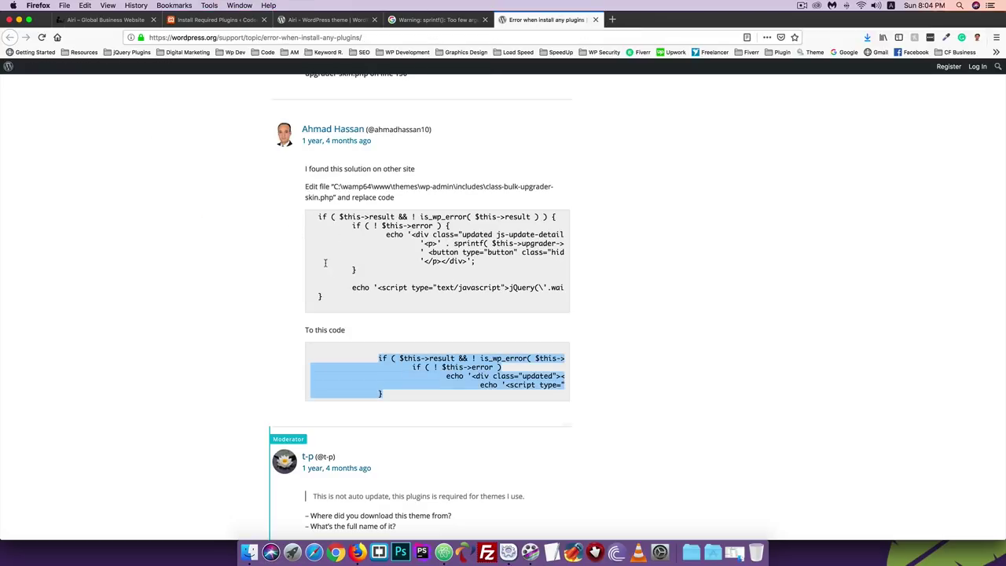
scroll(325, 262, "up", 1)
left_click(249, 276)
scroll(249, 276, "up", 10)
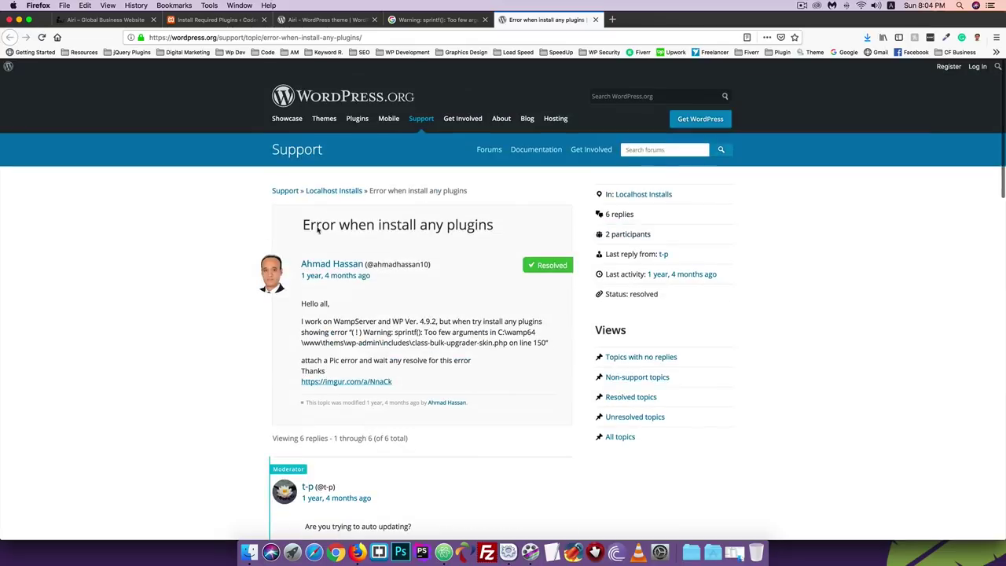
From the Google results, open the thembay.com article on the sprintf() warning on line 154 in a new tab
left_click(437, 20)
scroll(1, 208, "up", 3)
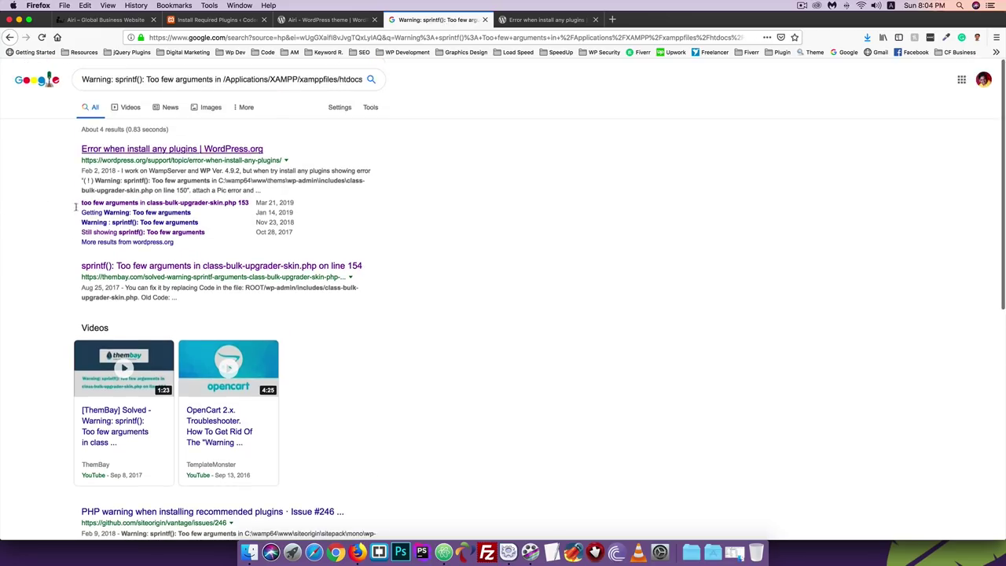
scroll(33, 283, "down", 1)
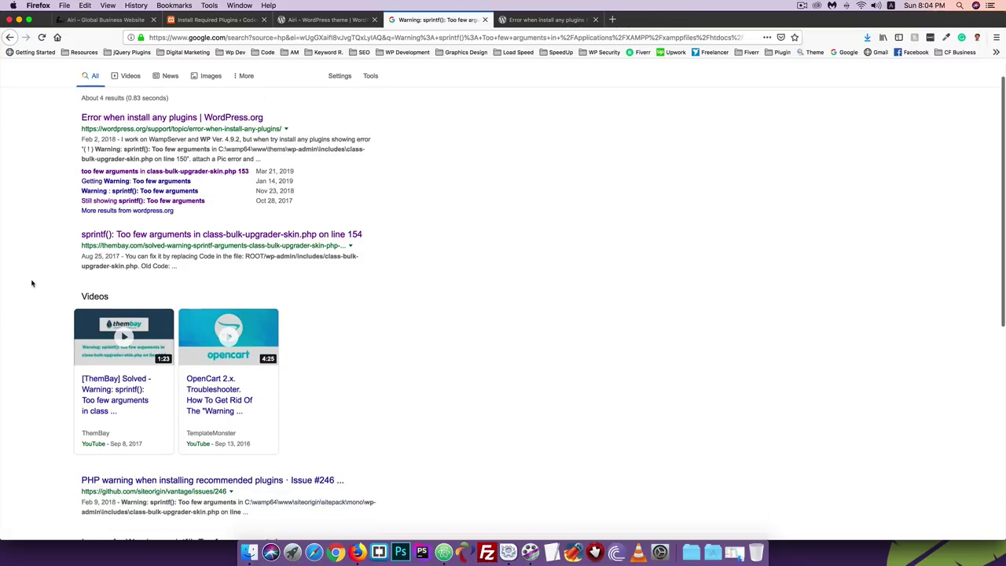
right_click(156, 235)
left_click(173, 236)
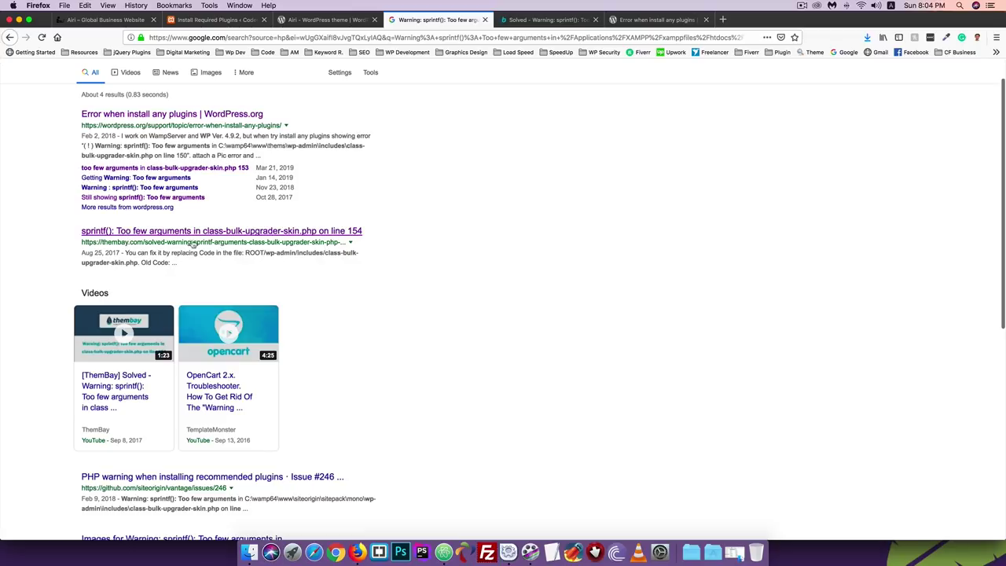
Compare the old and new code for class-bulk-upgrader-skin.php in the thembay article, then return to the search results
key("ctrl+Tab")
scroll(222, 300, "down", 2)
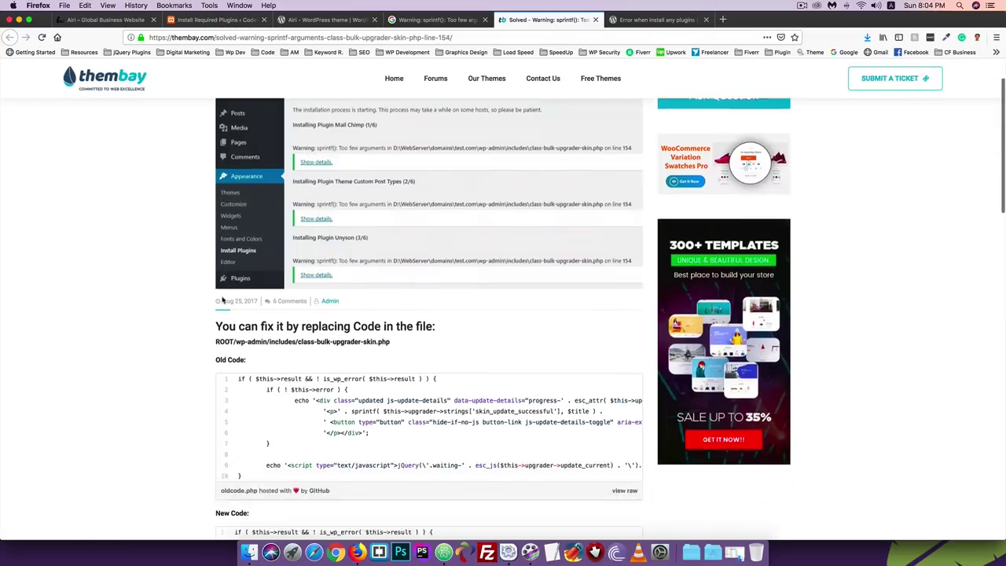
scroll(222, 301, "down", 5)
scroll(225, 298, "up", 2)
scroll(291, 264, "down", 1)
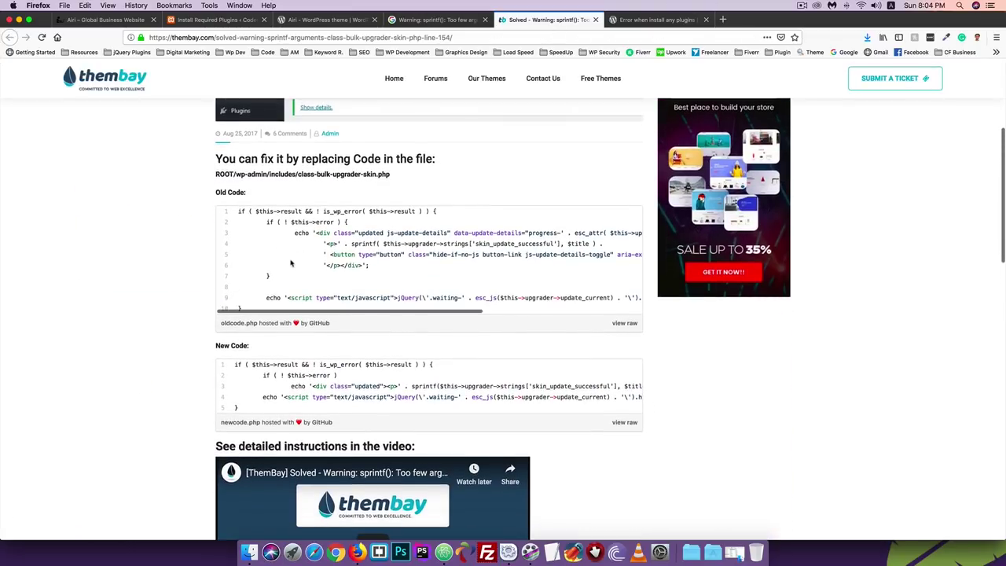
scroll(280, 293, "down", 1)
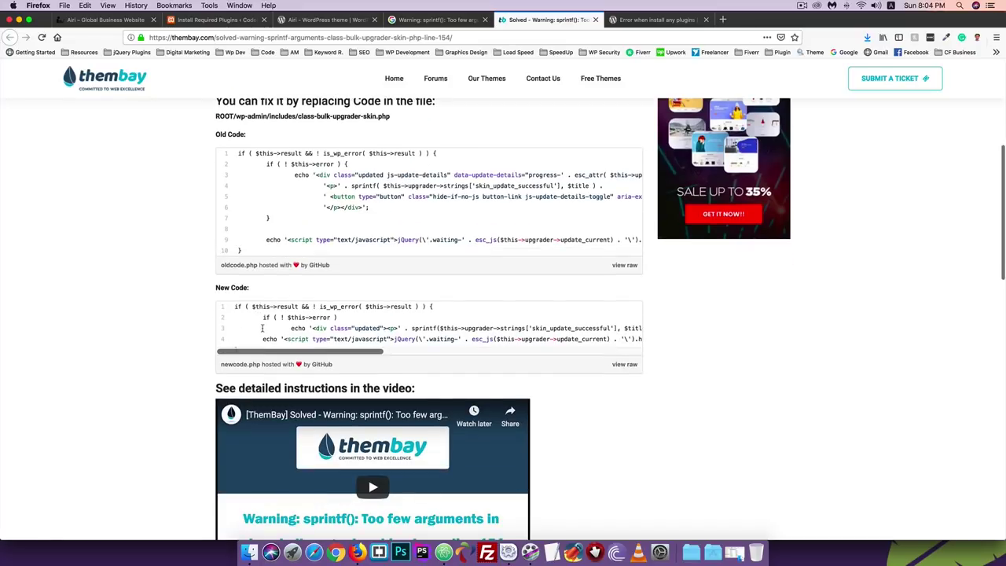
left_click(397, 22)
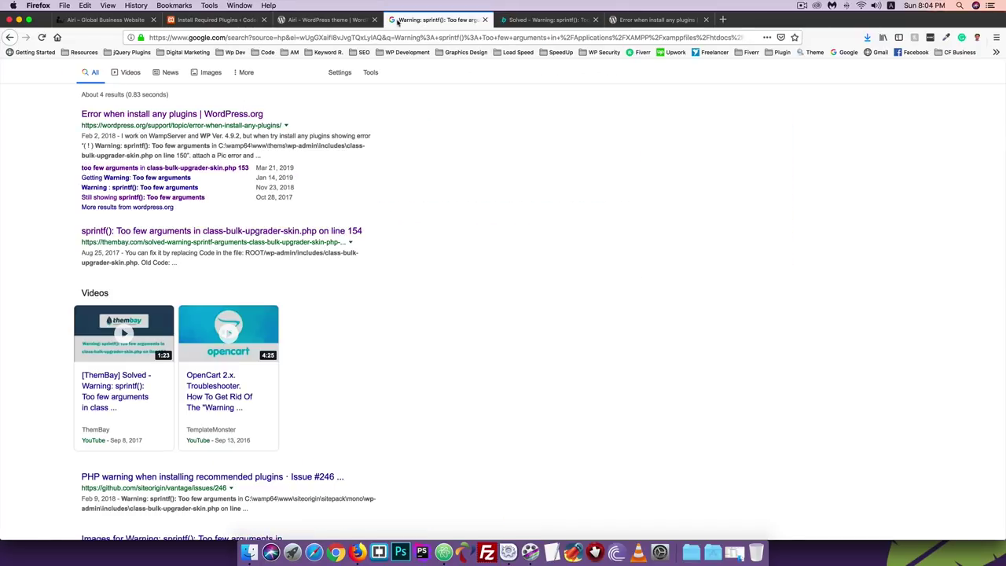
Open the site's Plugins page and close all browser tabs to the right of the WordPress admin tab
left_click(220, 21)
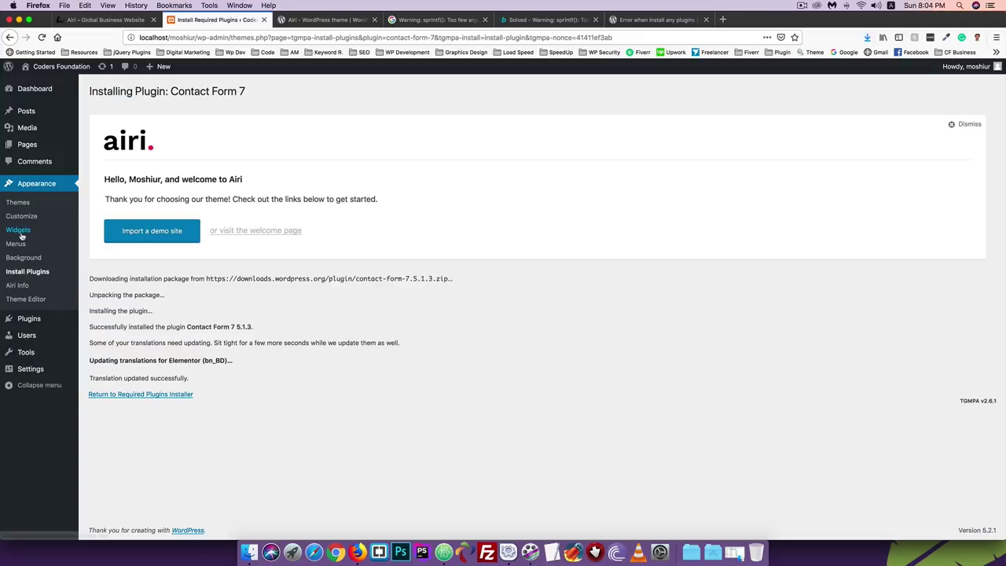
left_click(29, 318)
left_click(352, 22)
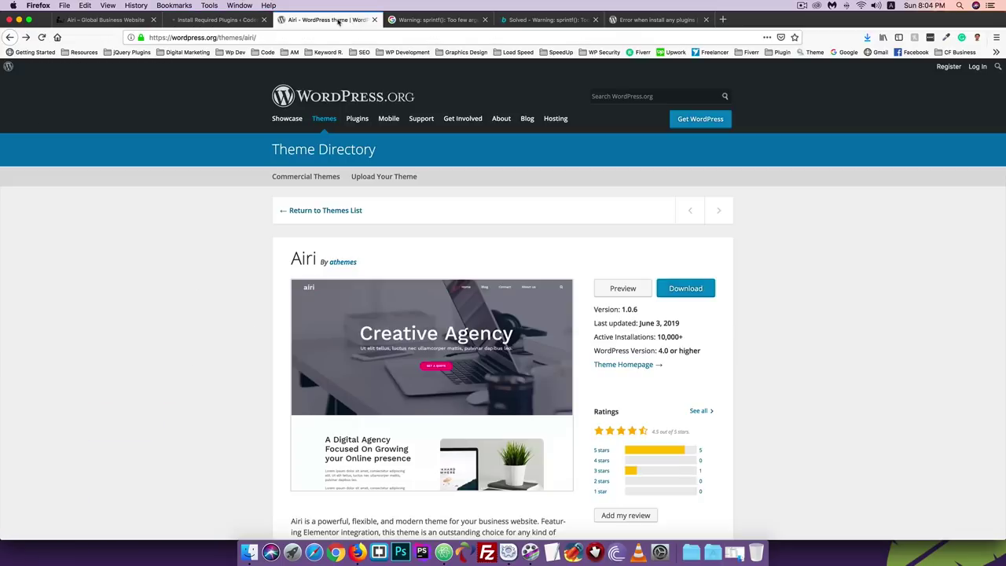
left_click(230, 17)
right_click(228, 15)
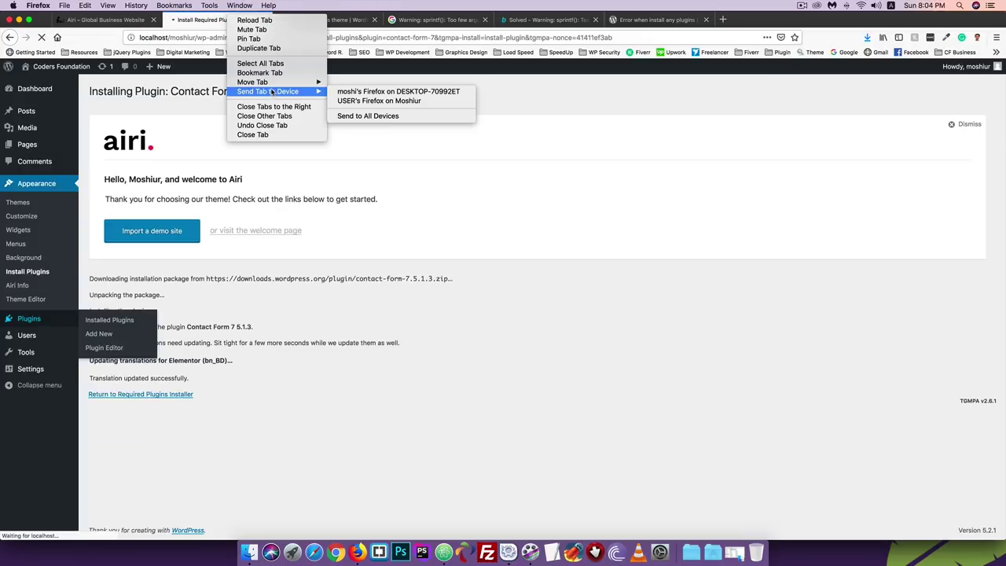
left_click(273, 107)
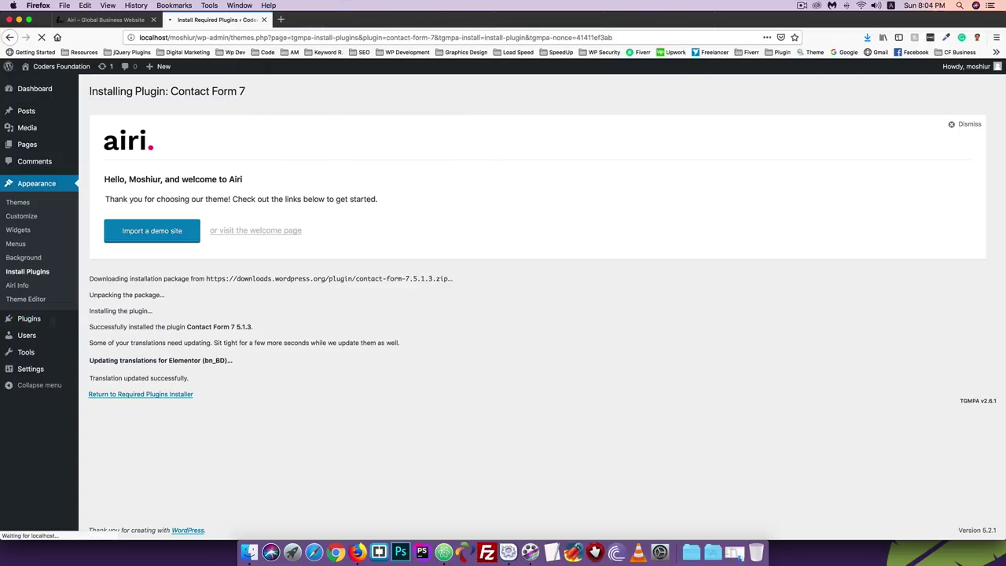
Activate all installed plugins in bulk: Contact Form 7, Elementor, Kirki Customizer Framework, Mailchimp for WordPress and One Click Demo Import
scroll(240, 287, "down", 1)
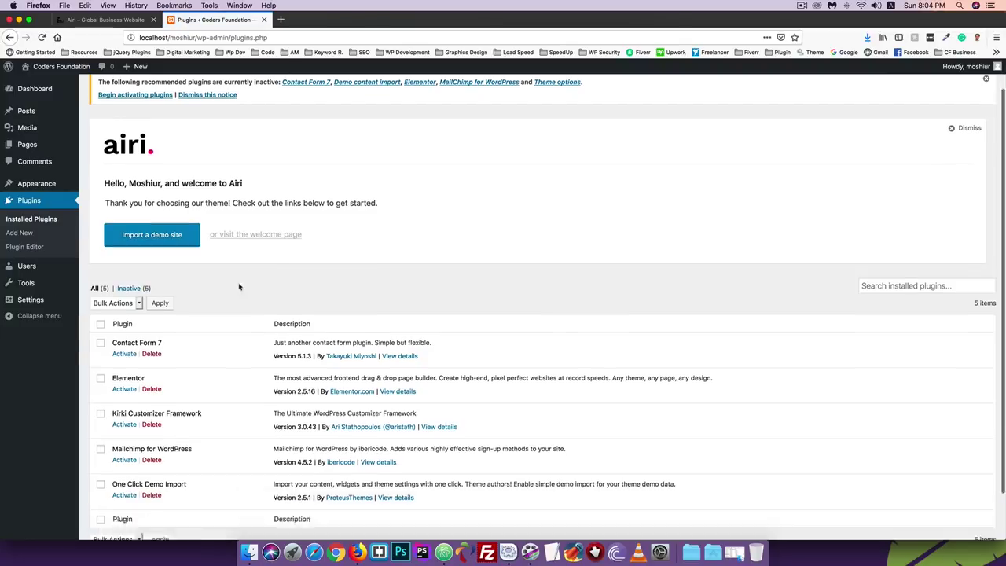
scroll(240, 287, "down", 2)
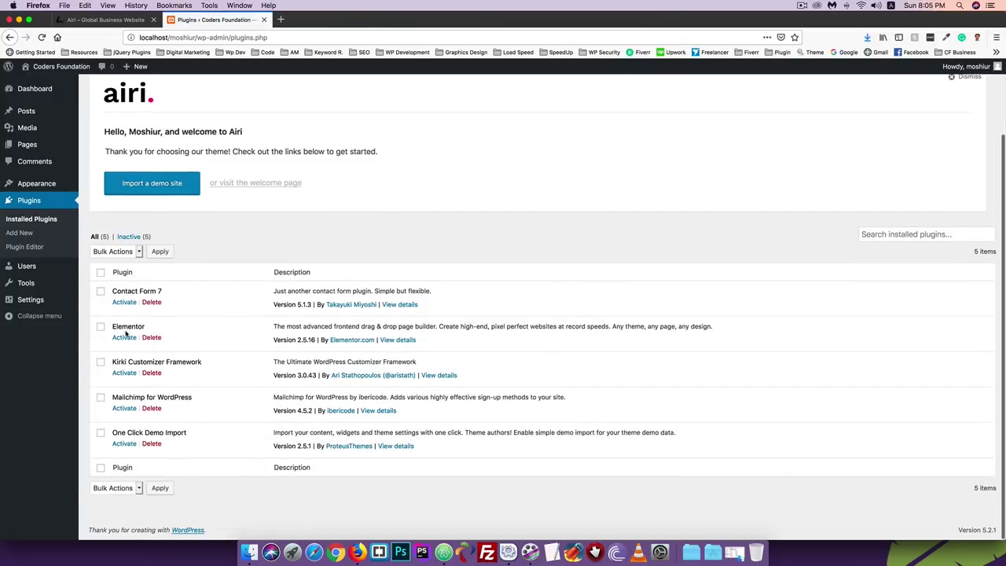
left_click(100, 273)
left_click(104, 251)
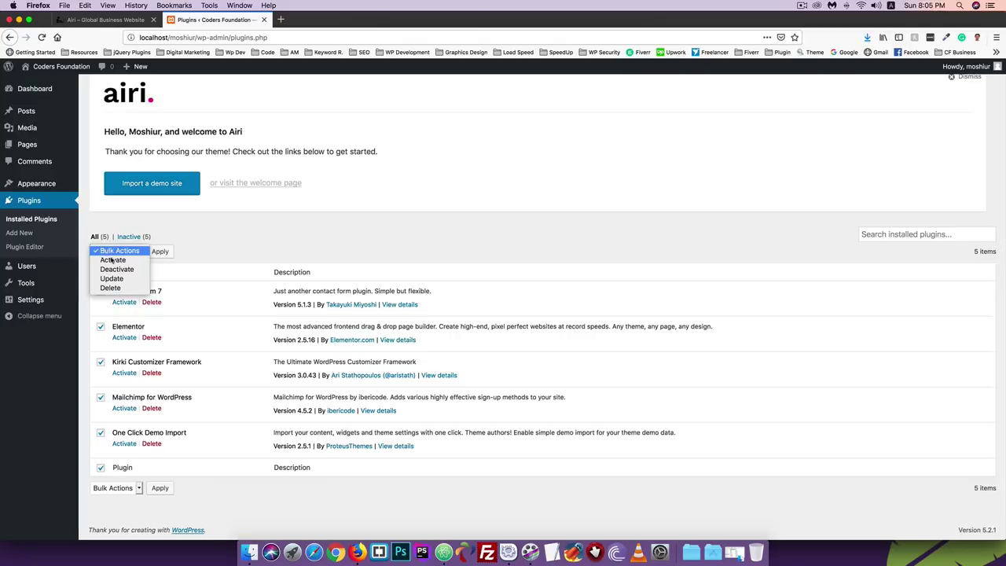
left_click(112, 261)
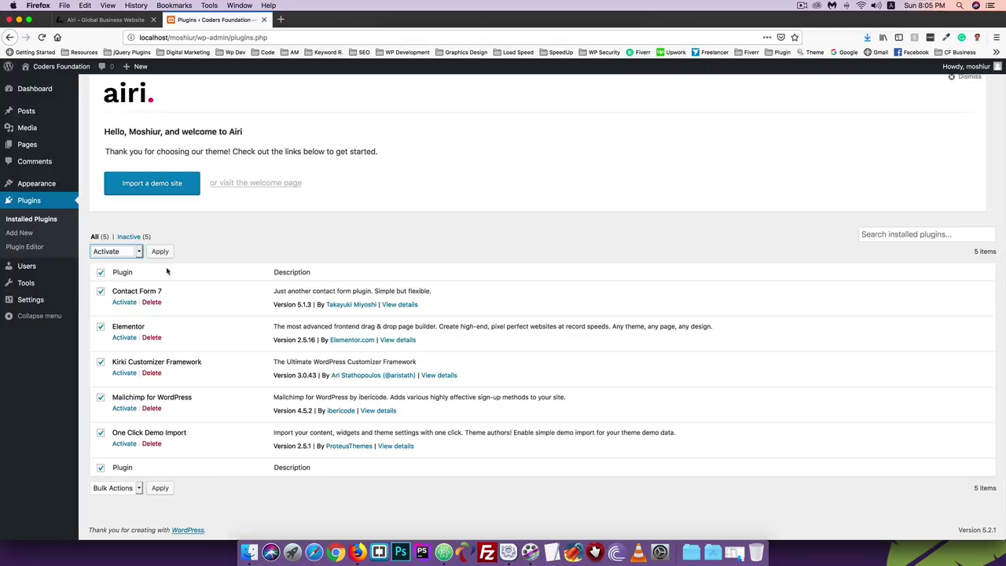
left_click(160, 252)
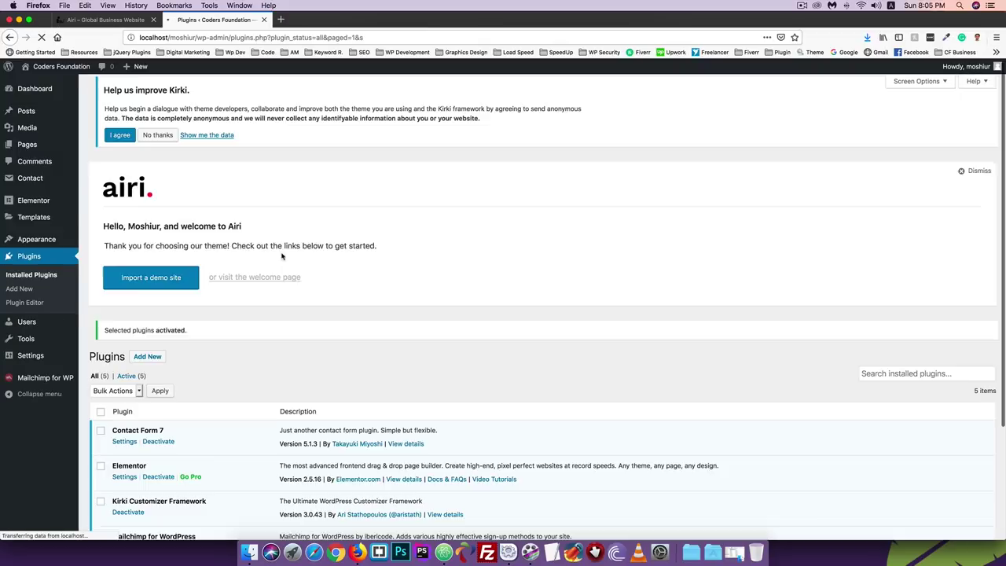
Check the plugin list and decline Kirki's request to send anonymous data
scroll(191, 351, "down", 4)
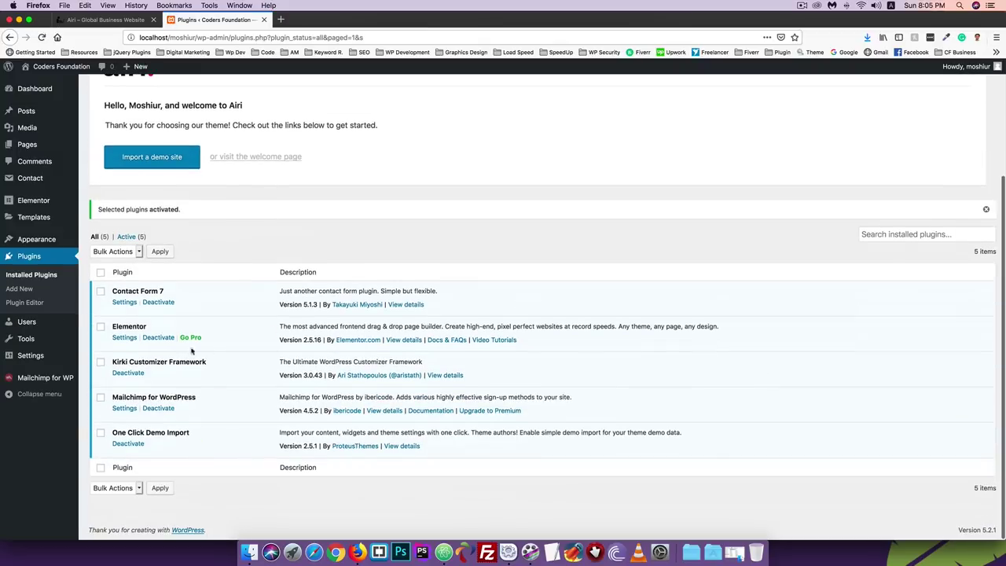
scroll(130, 445, "up", 4)
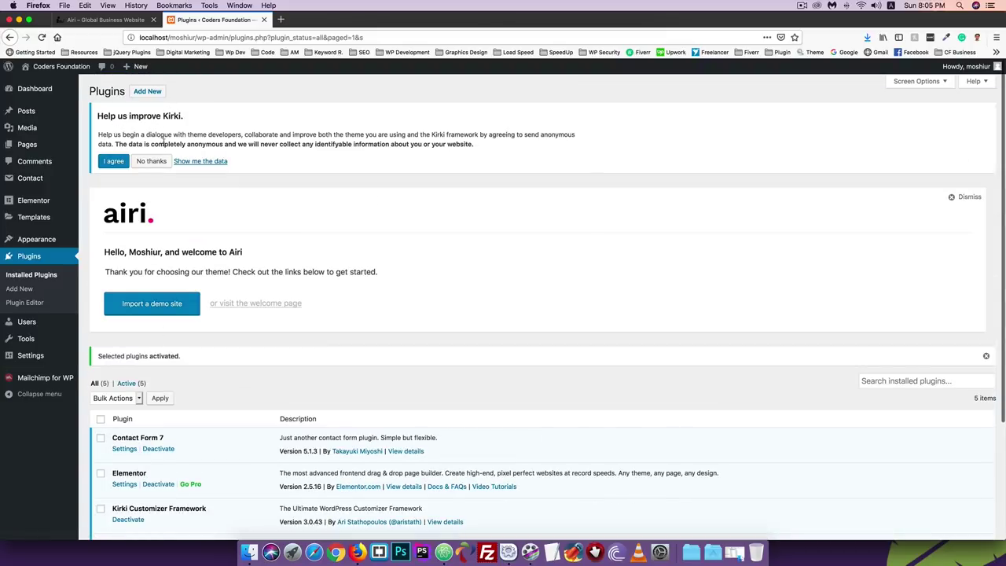
left_click(147, 162)
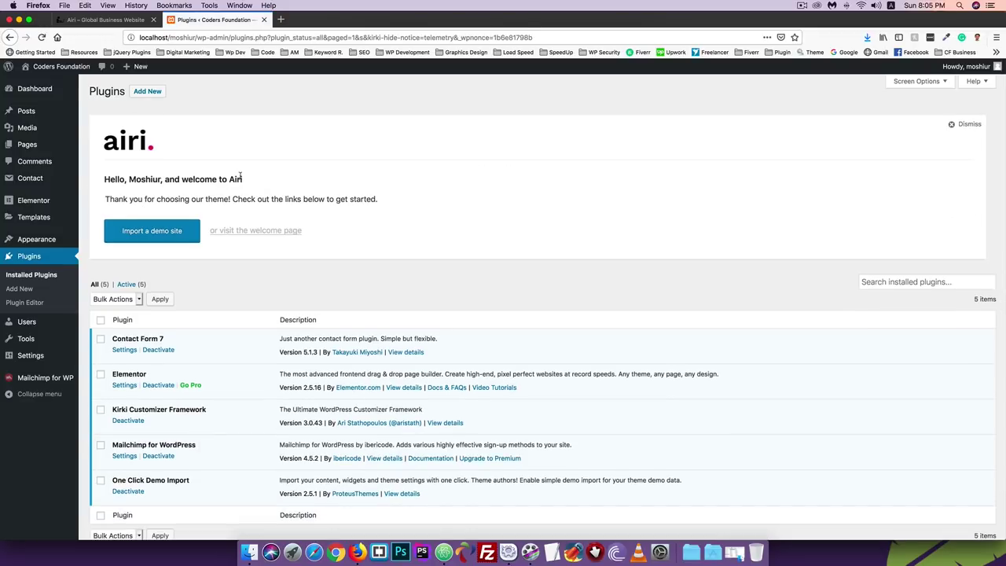
Load worpdress.org in a new browser tab
left_click(281, 20)
type("worpdre")
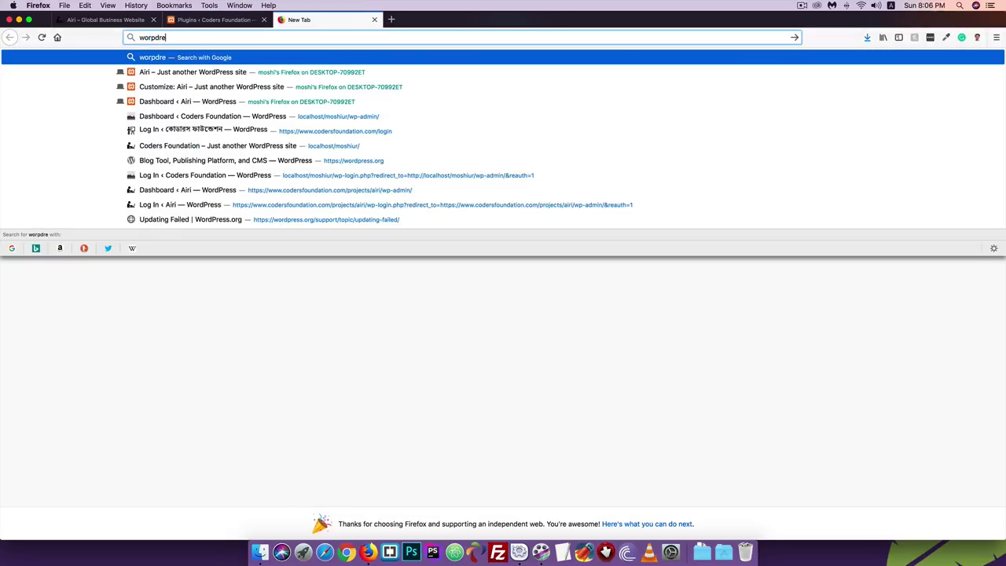
type("ss.org")
key("Return")
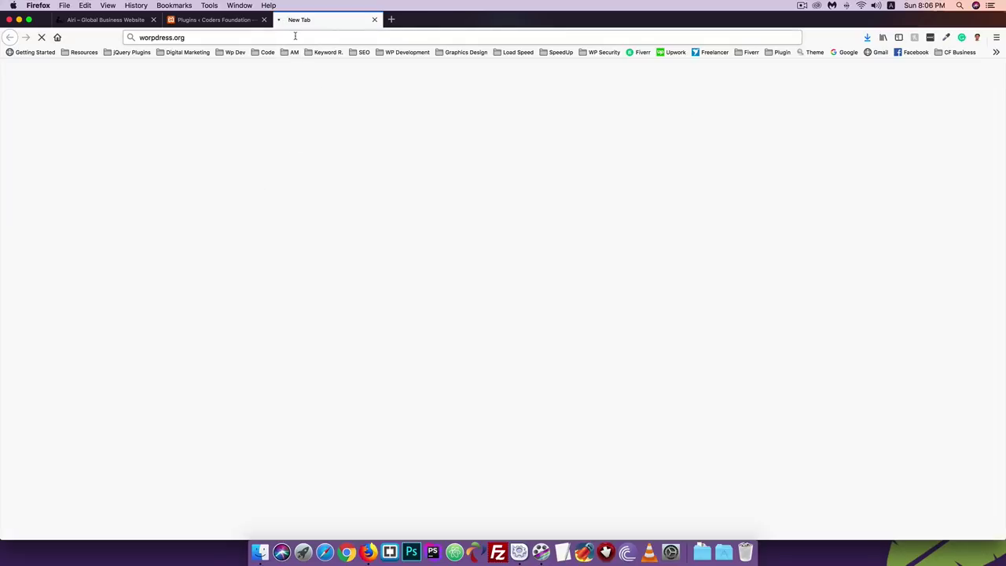
Correct the misspelled web address to wordpress.org and load the site
left_click(154, 37)
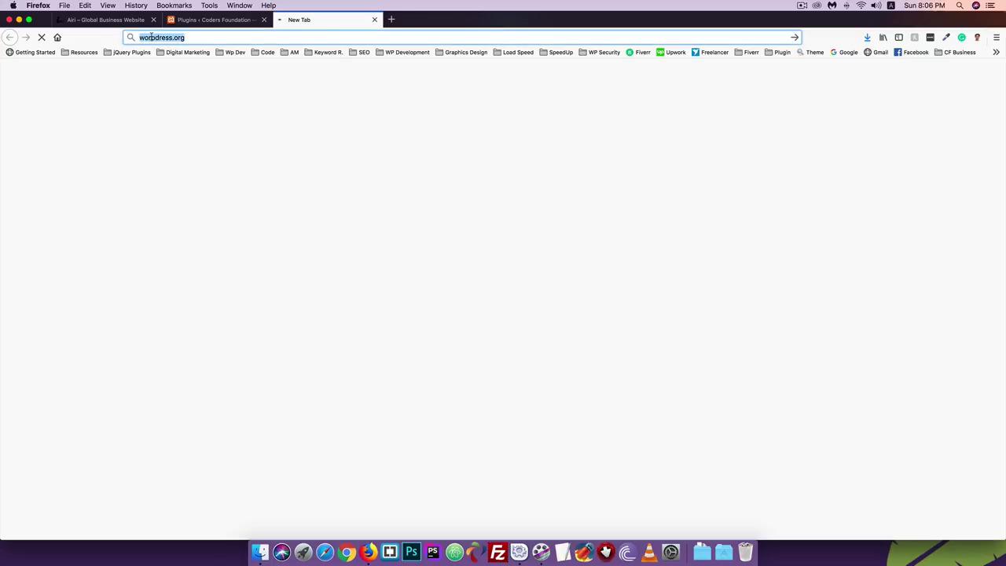
left_click(153, 37)
type("d")
key("Delete")
key("Delete")
key("Escape")
type("p")
key("Return")
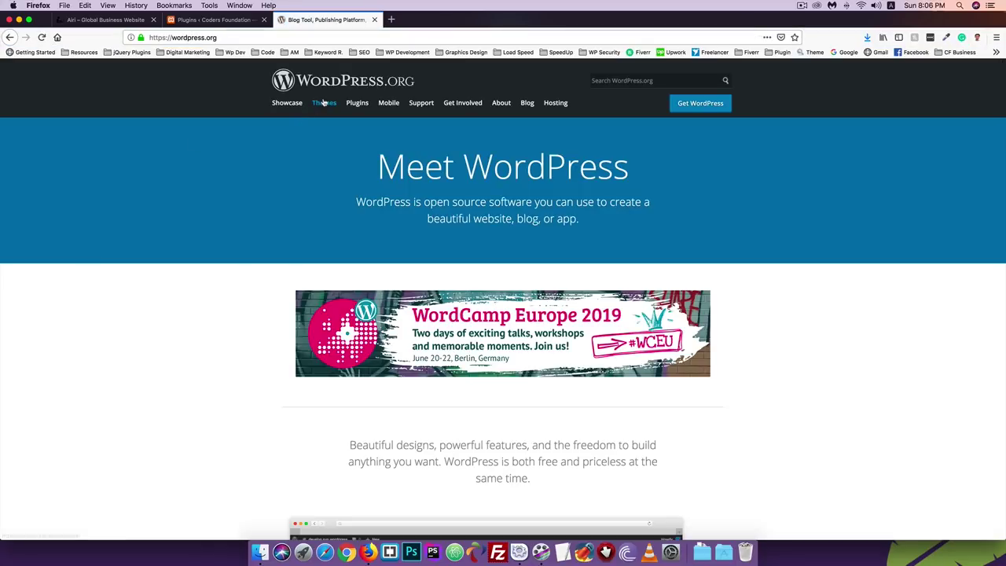
Open the WordPress.org theme directory and search the themes for "airi"
left_click(324, 103)
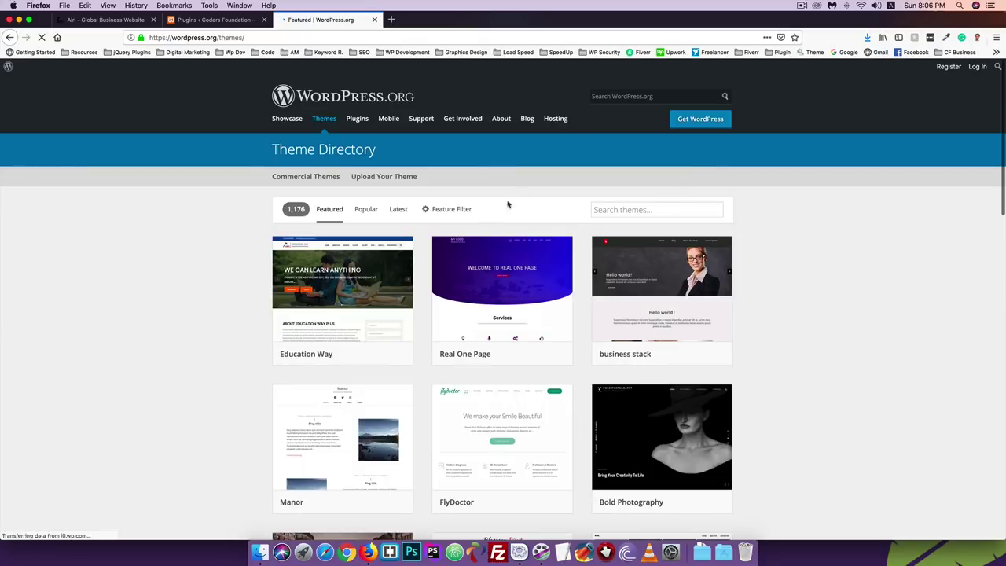
left_click(596, 208)
type("ai")
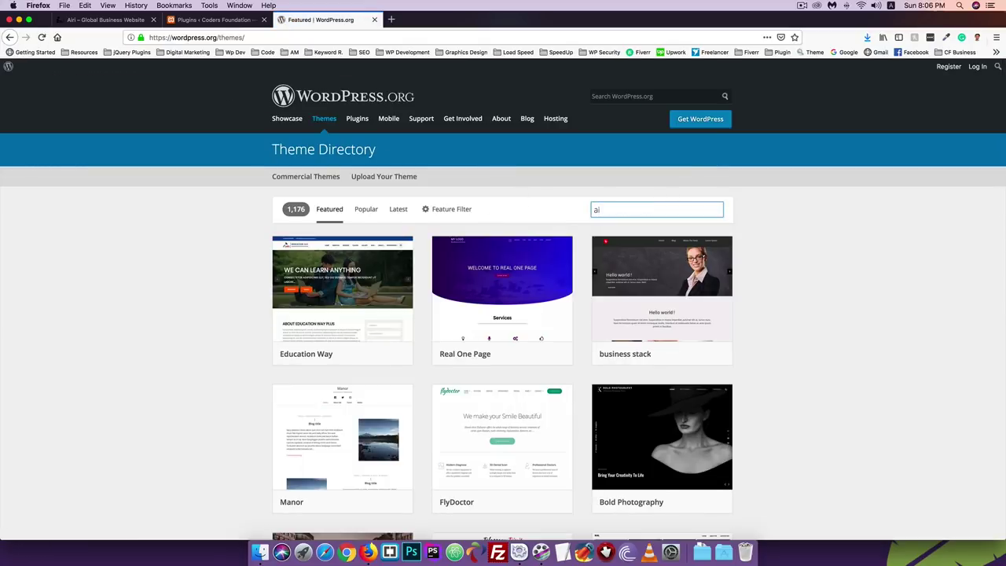
type("ri")
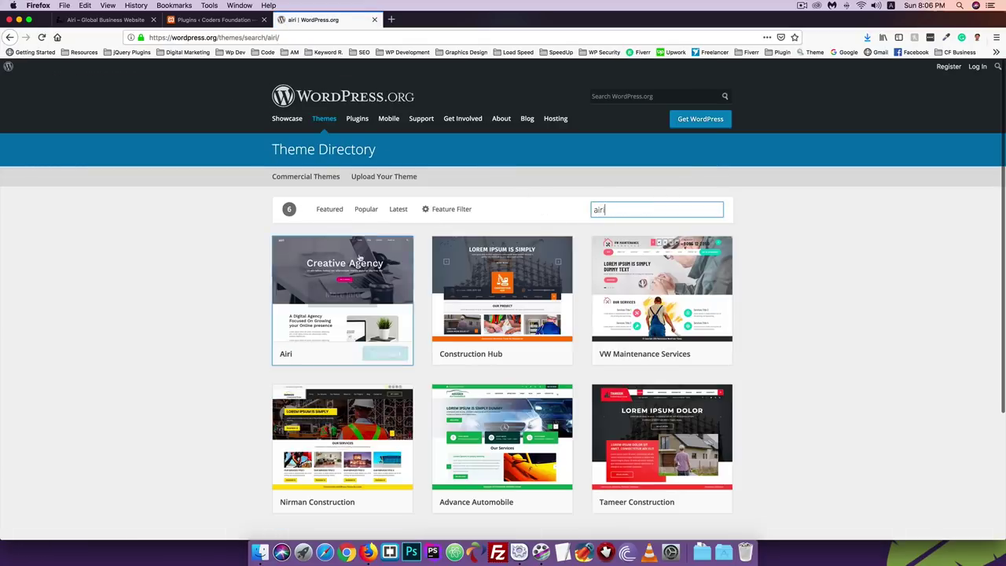
Open the Airi theme's details from the results and bring up its Theme Homepage in a new tab
scroll(359, 258, "down", 1)
left_click(350, 253)
scroll(315, 275, "down", 1)
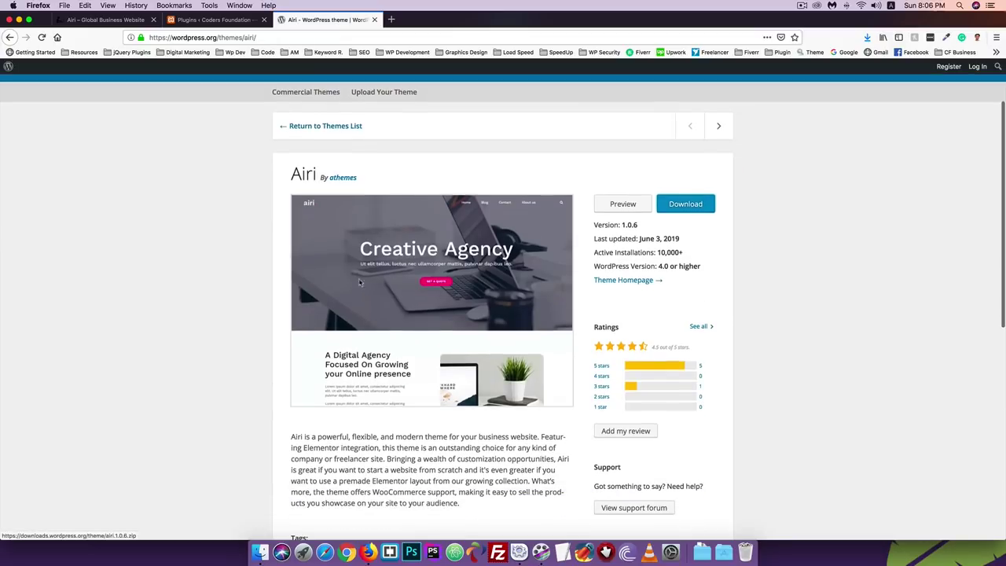
right_click(620, 285)
left_click(639, 286)
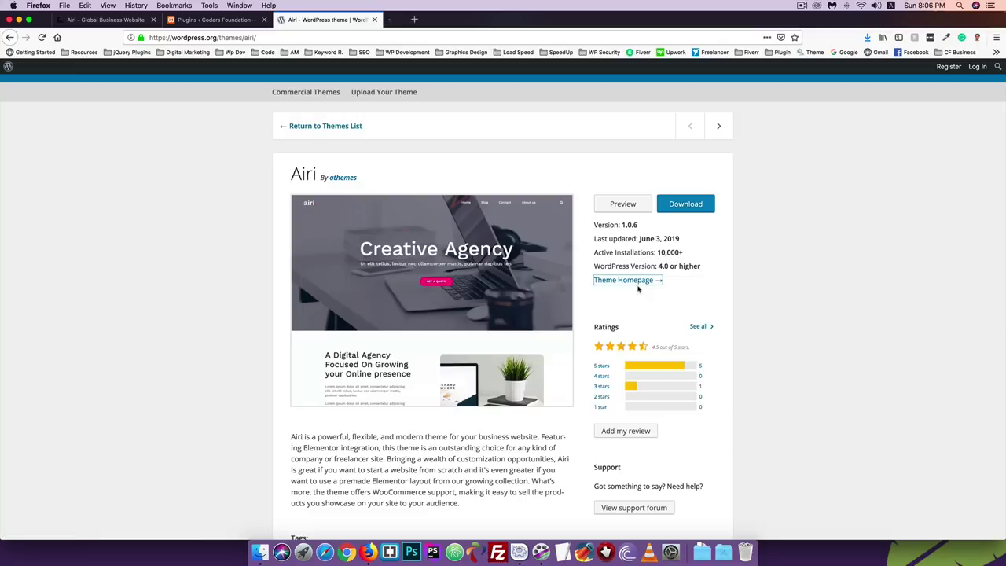
left_click(448, 18)
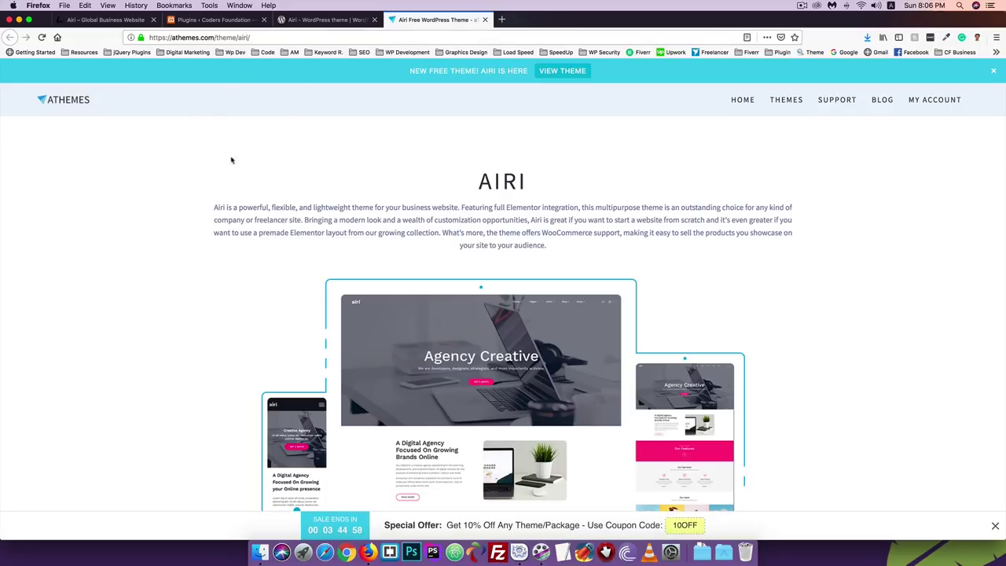
Return to the Airi page on WordPress.org and review its description, tags, ratings and download chart
left_click(311, 18)
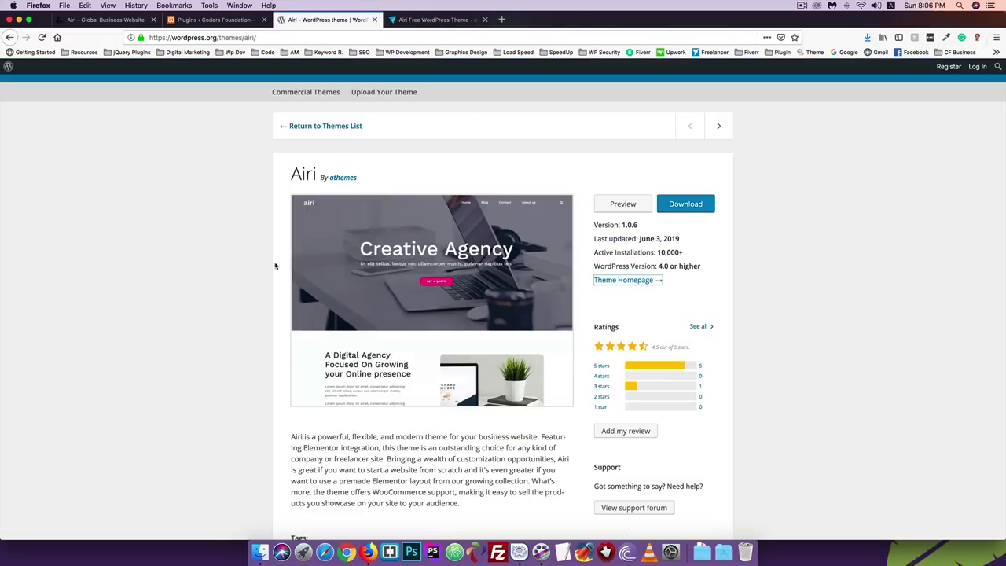
scroll(251, 259, "down", 5)
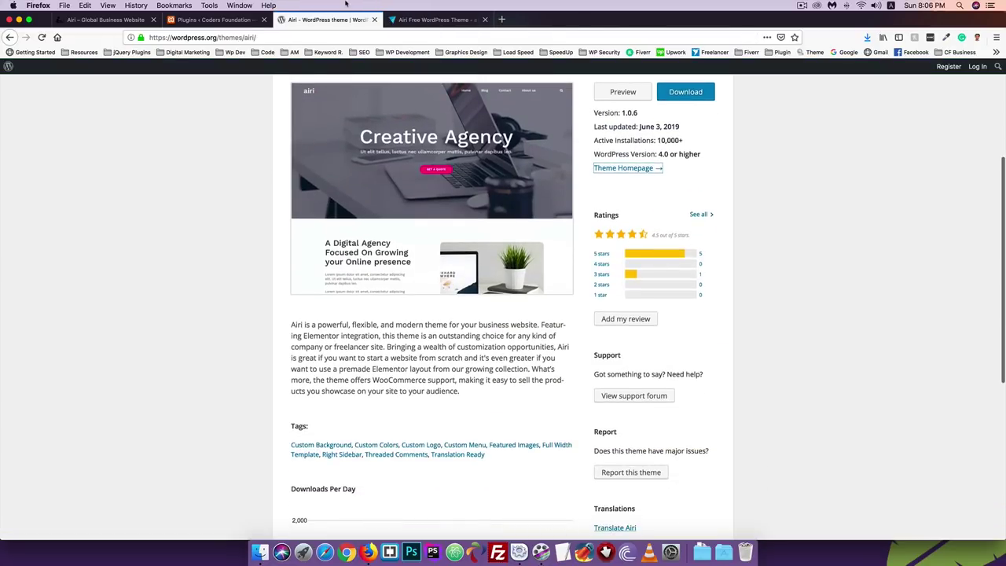
scroll(298, 140, "up", 5)
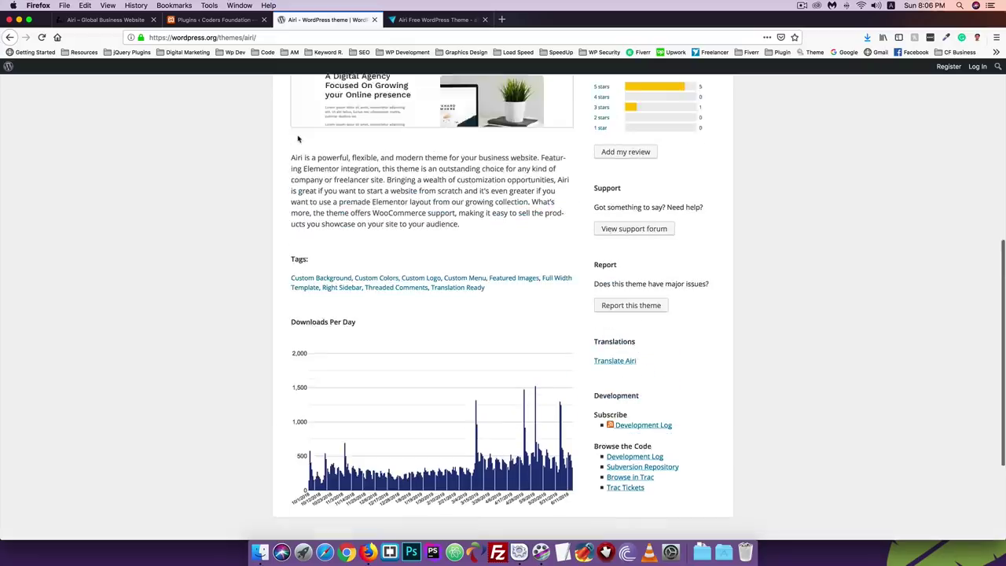
scroll(298, 139, "down", 2)
scroll(298, 140, "down", 3)
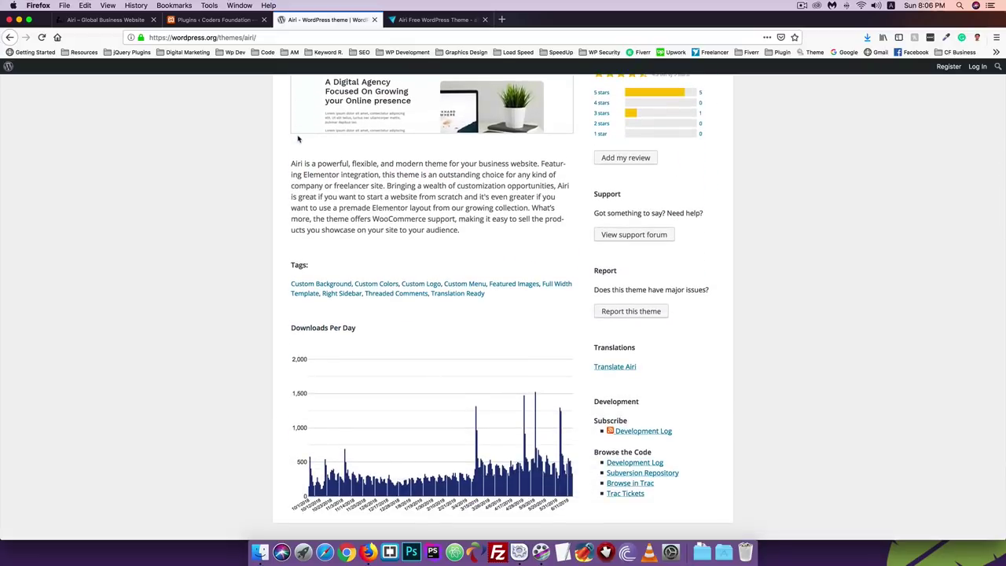
scroll(298, 140, "down", 1)
scroll(298, 139, "up", 3)
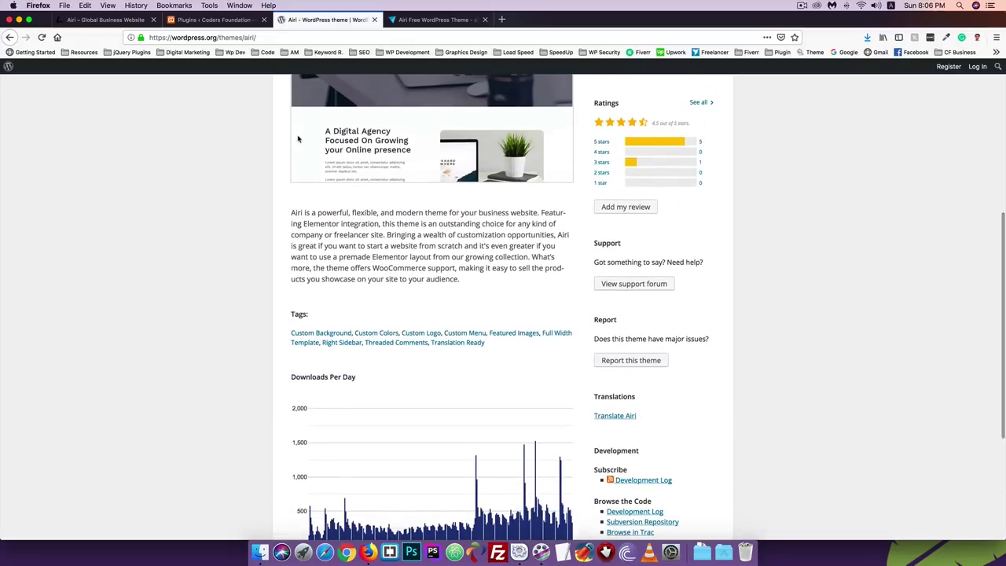
scroll(298, 139, "up", 4)
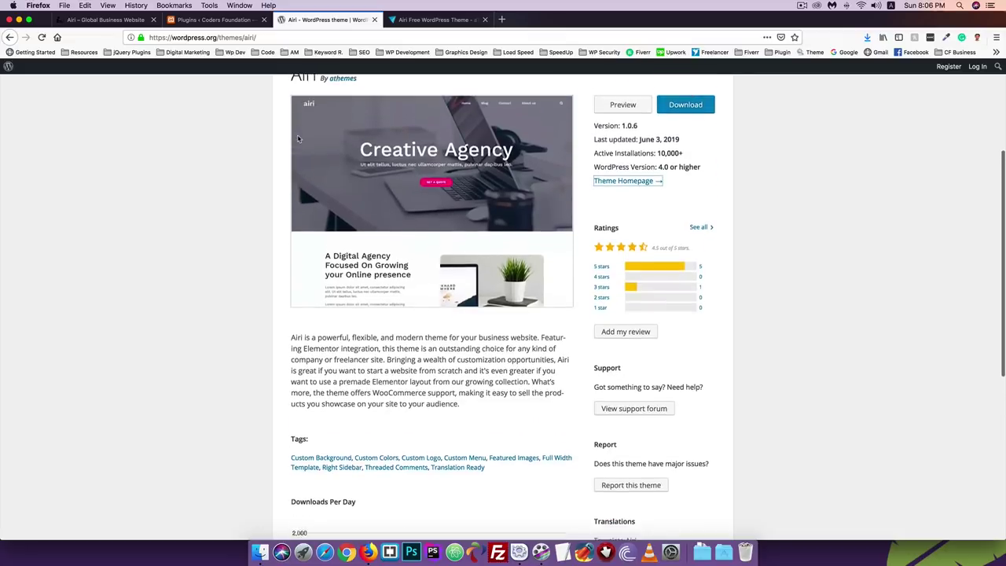
Compare the aThemes page for Airi with the finished Airi business website on codersfoundation.com
key("ctrl+Tab")
scroll(326, 260, "down", 5)
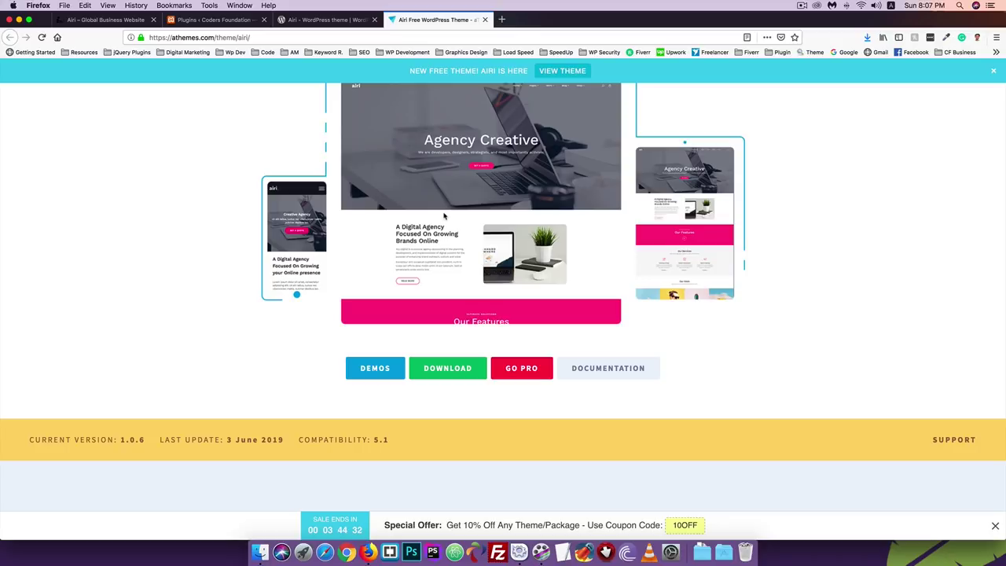
left_click(97, 22)
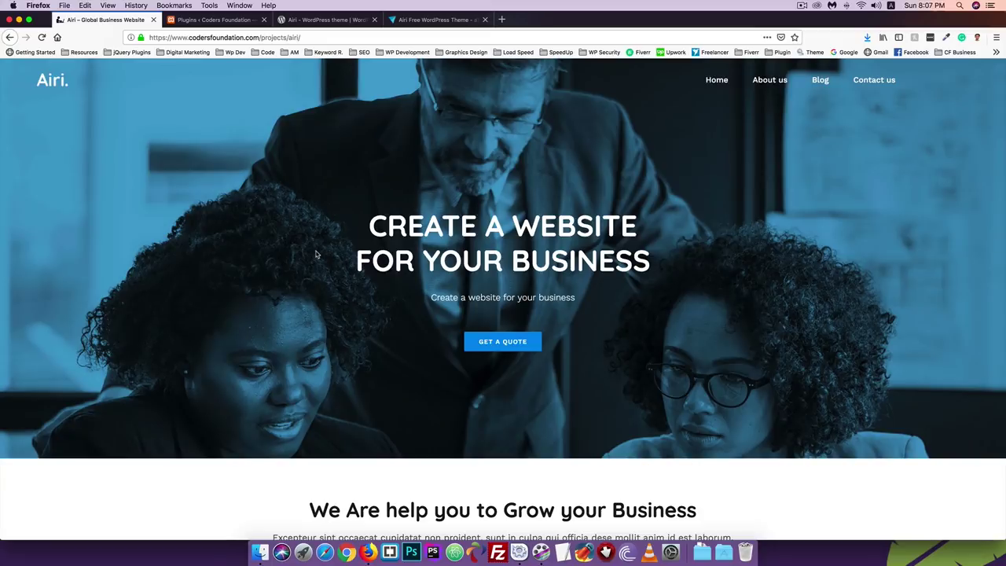
scroll(317, 254, "down", 5)
scroll(317, 254, "up", 5)
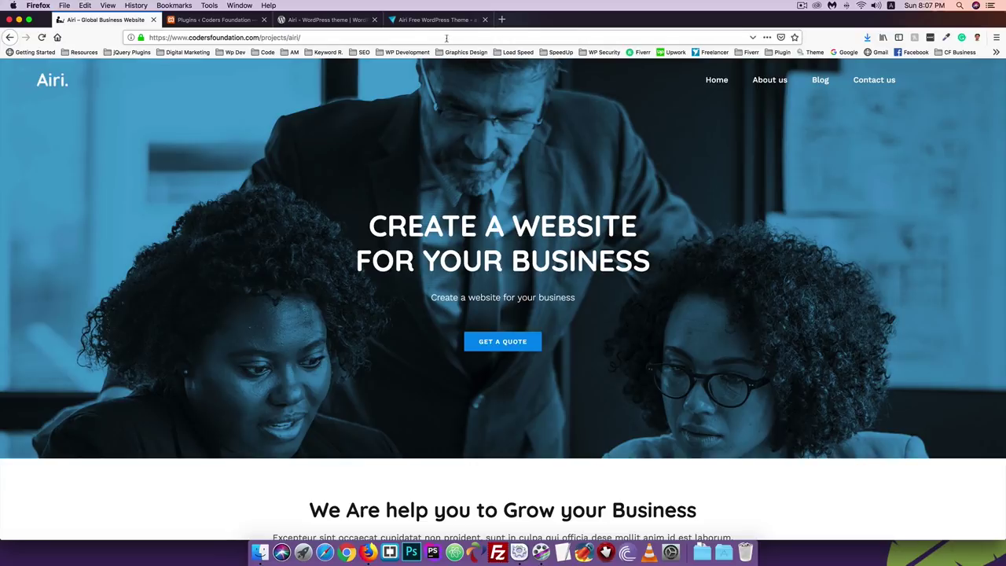
Check the aThemes page for Airi and the theme's WordPress.org page for help and support resources
left_click(436, 19)
scroll(349, 271, "down", 2)
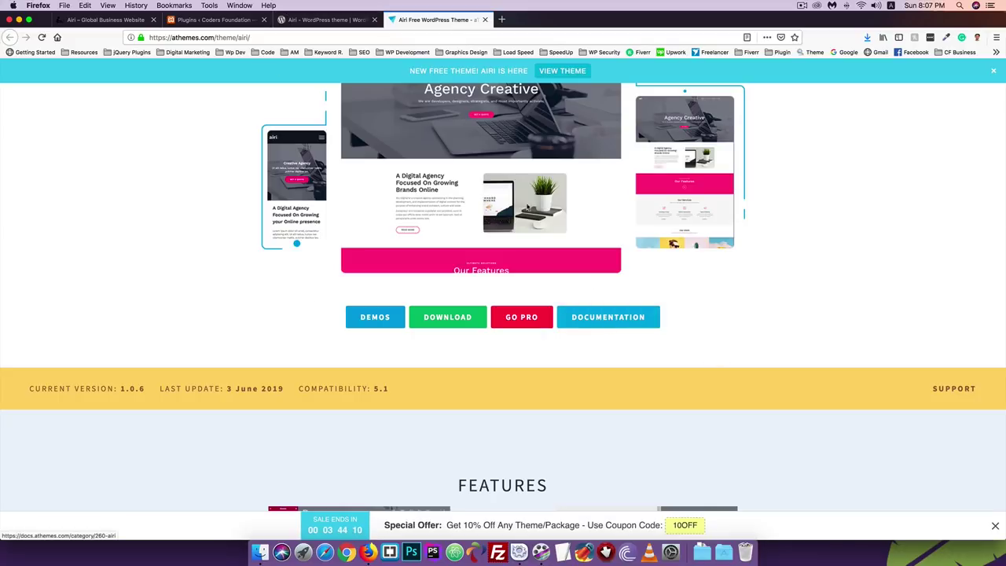
left_click(327, 19)
scroll(437, 300, "down", 2)
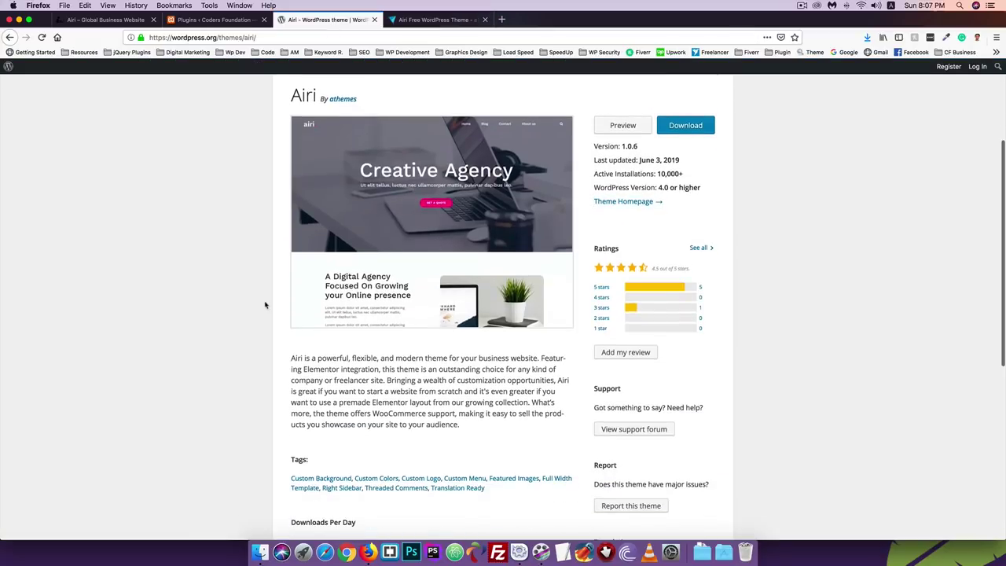
scroll(266, 306, "down", 4)
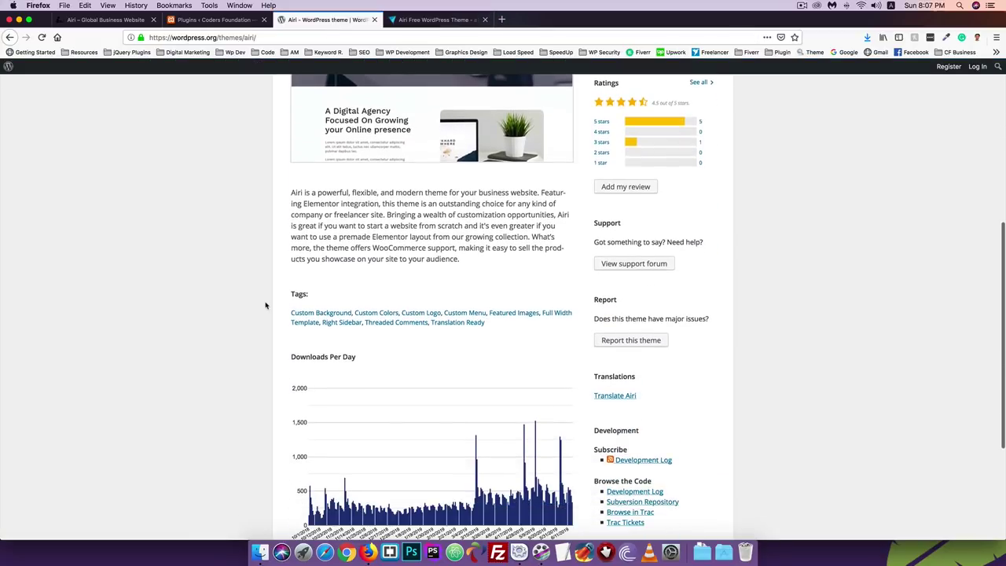
scroll(265, 306, "down", 2)
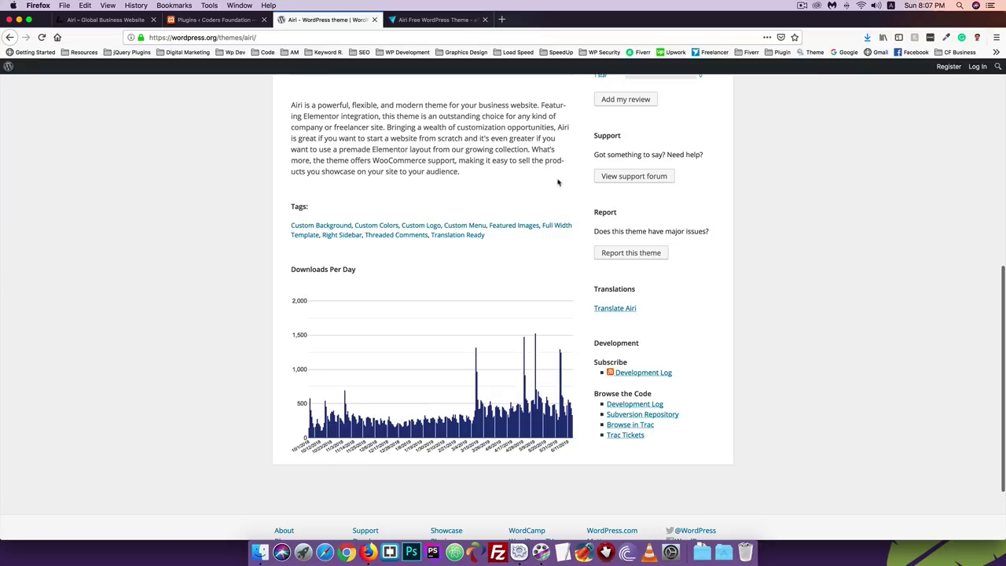
scroll(446, 227, "up", 5)
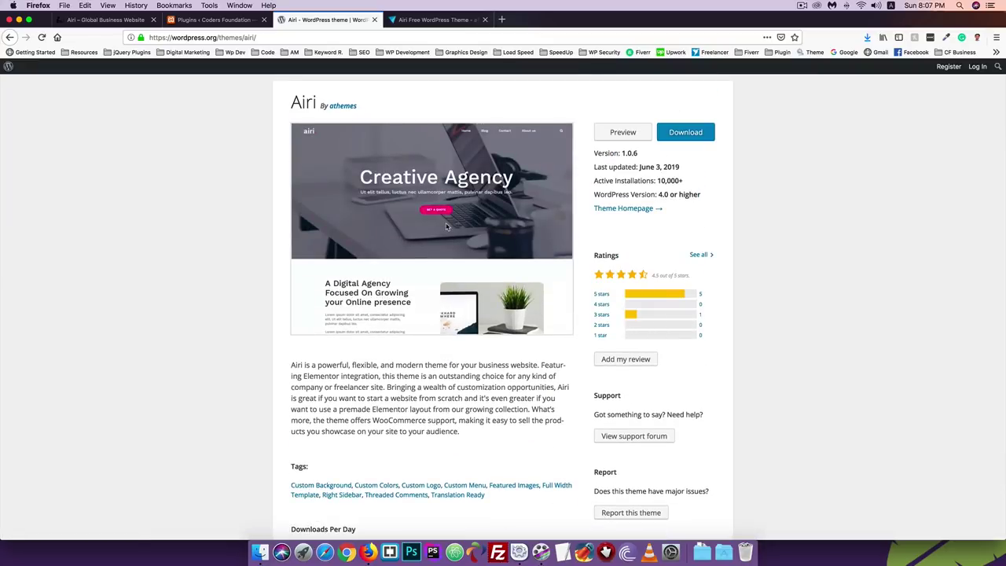
scroll(446, 227, "up", 1)
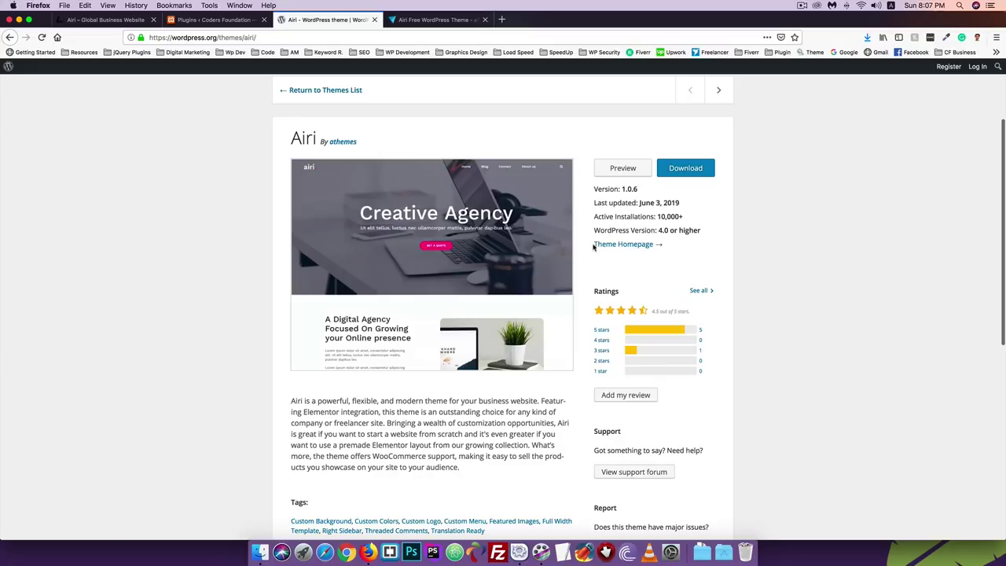
Open the Airi theme's documentation from its aThemes page in a new tab
left_click(645, 245)
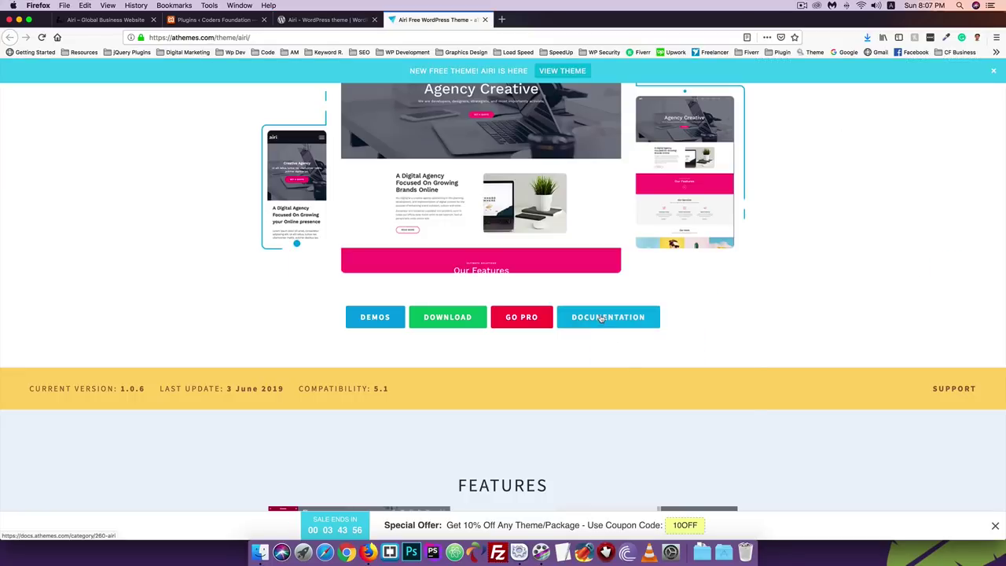
right_click(601, 314)
left_click(625, 320)
left_click(511, 21)
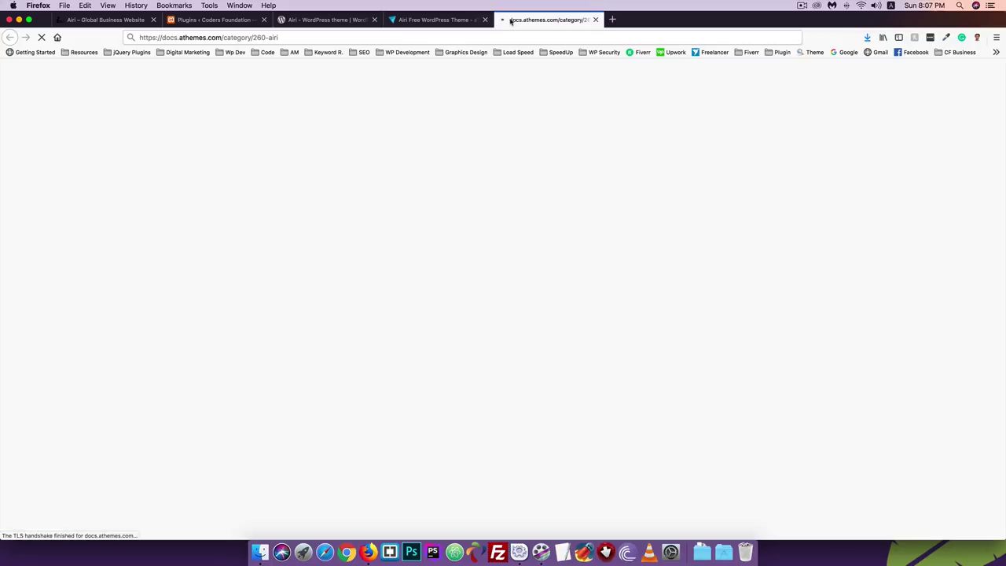
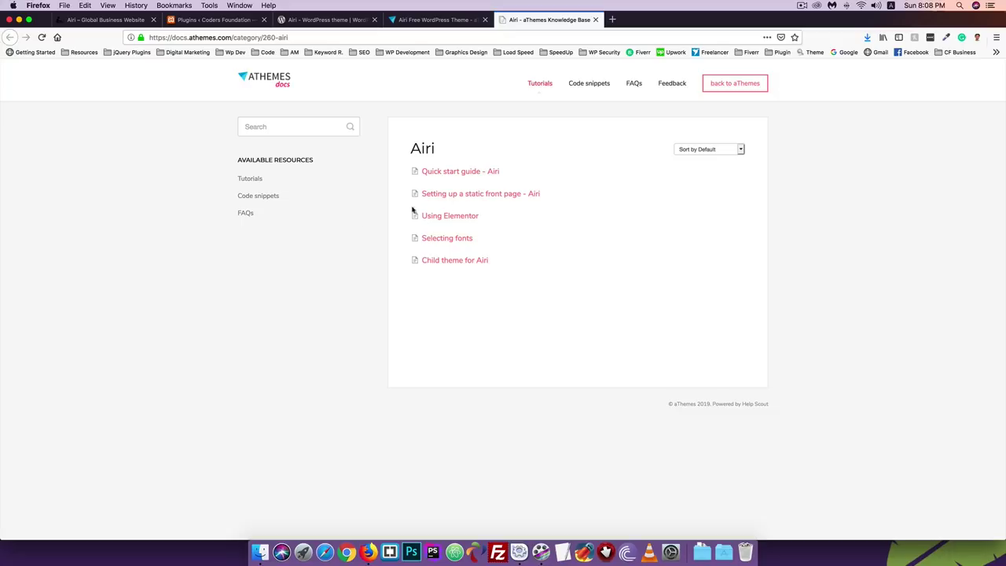
Choose Airi among the aThemes tutorials and look through its quick start guide
left_click(250, 178)
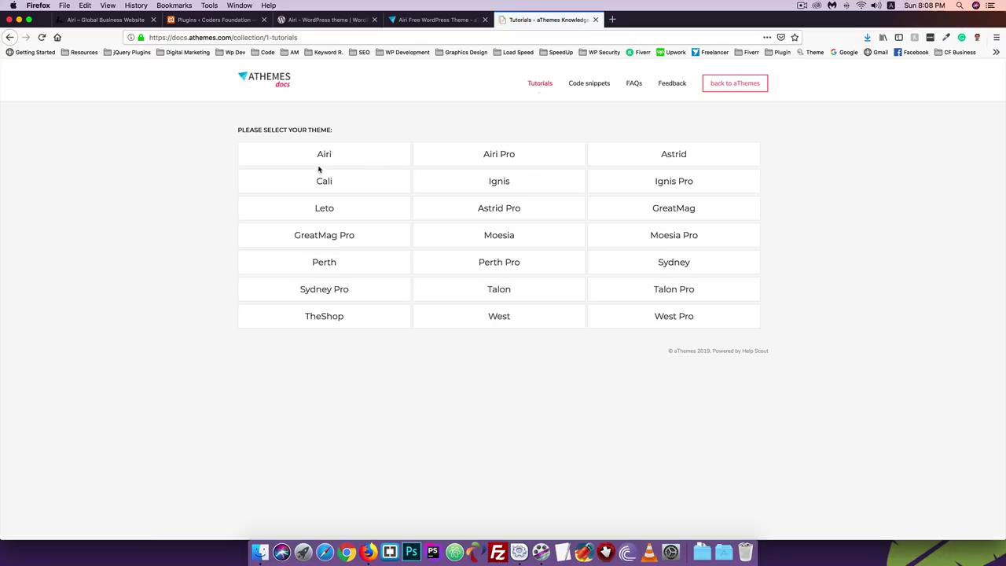
left_click(324, 155)
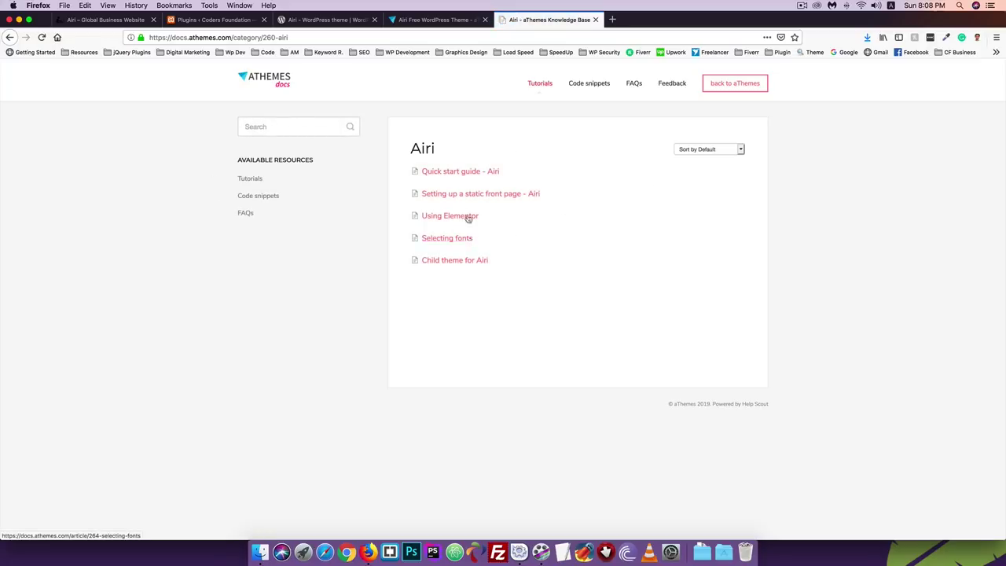
left_click(449, 171)
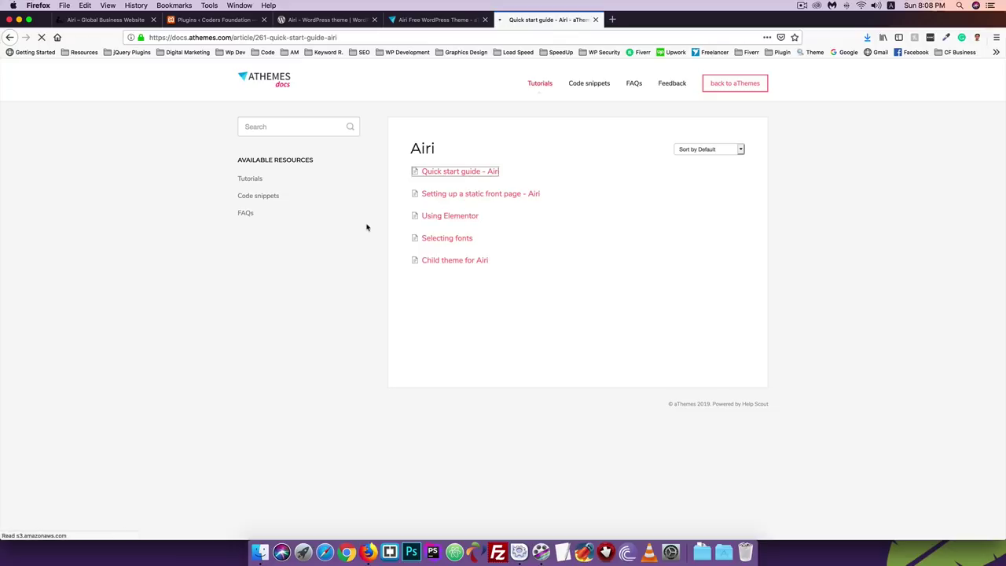
scroll(335, 272, "down", 1)
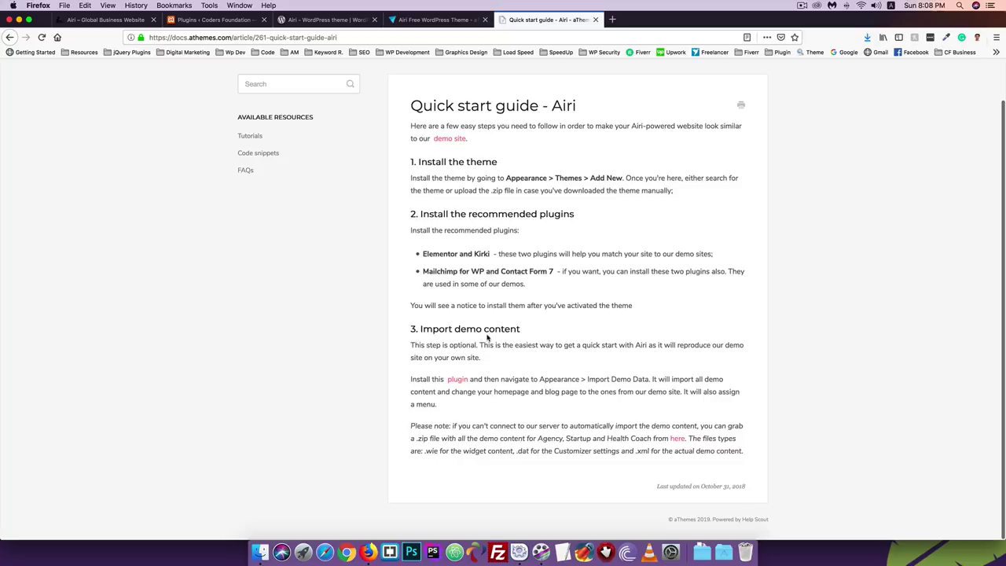
scroll(488, 338, "up", 1)
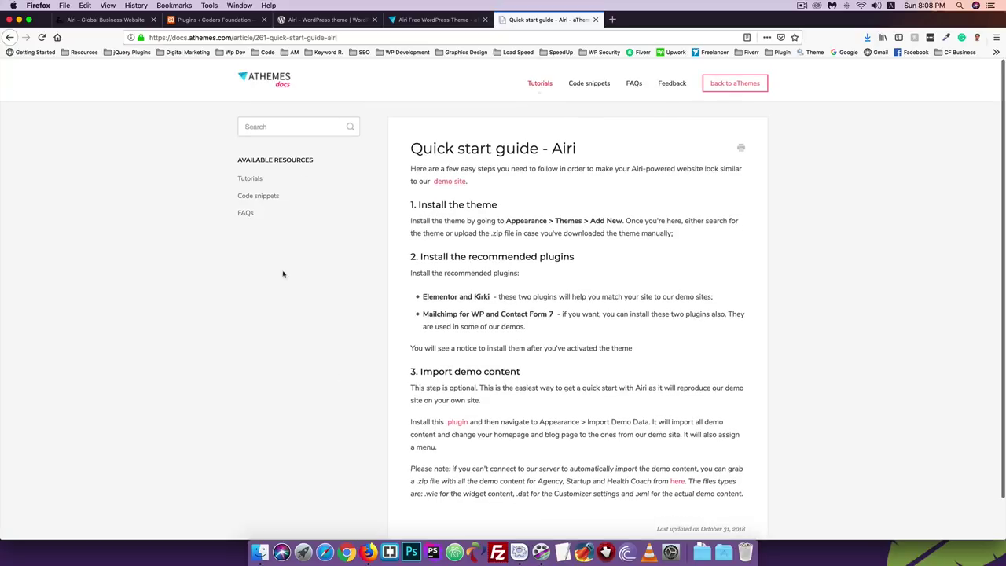
Go back to the Airi article list and look through "Setting up a static front page - Airi"
left_click(8, 37)
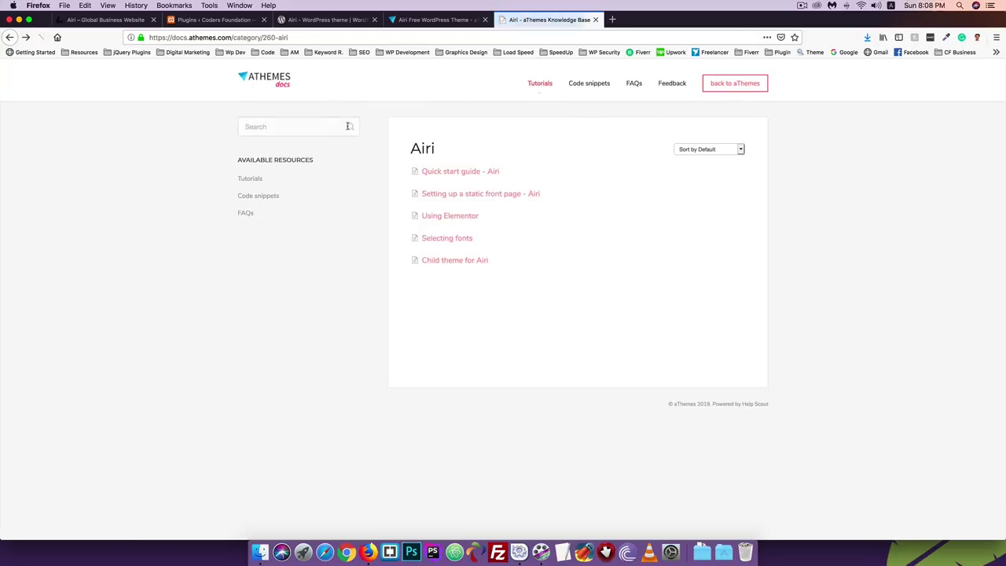
left_click(452, 195)
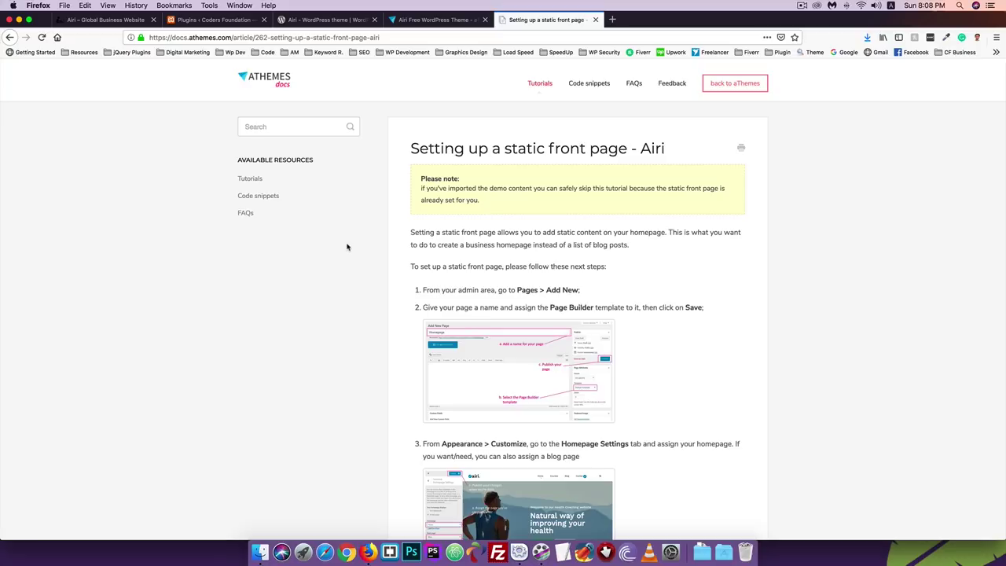
scroll(348, 247, "down", 3)
scroll(348, 247, "up", 3)
Close the documentation tab and return to the Airi theme page on aThemes
left_click(423, 20)
left_click(596, 19)
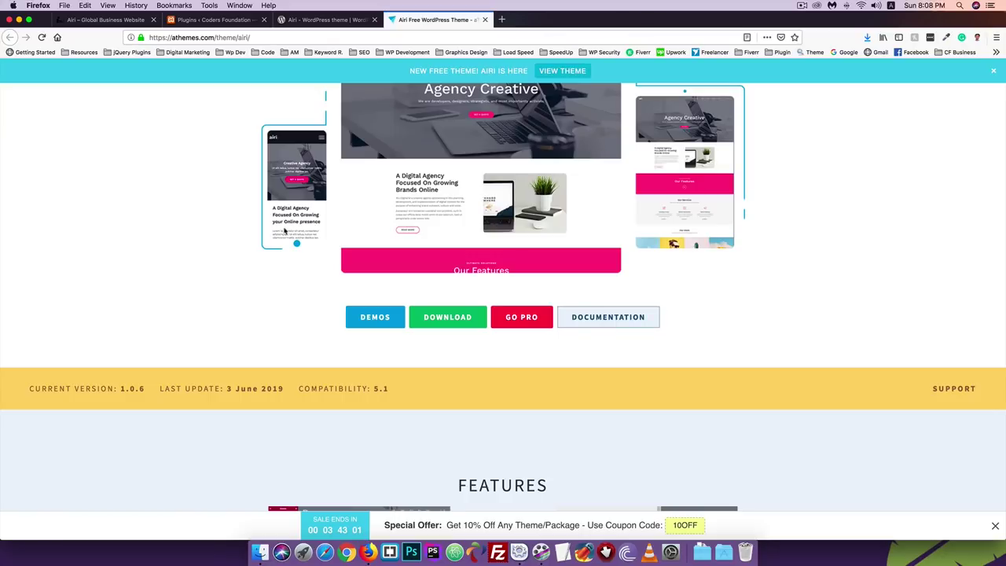
scroll(289, 229, "up", 1)
scroll(288, 230, "up", 2)
scroll(236, 103, "down", 1)
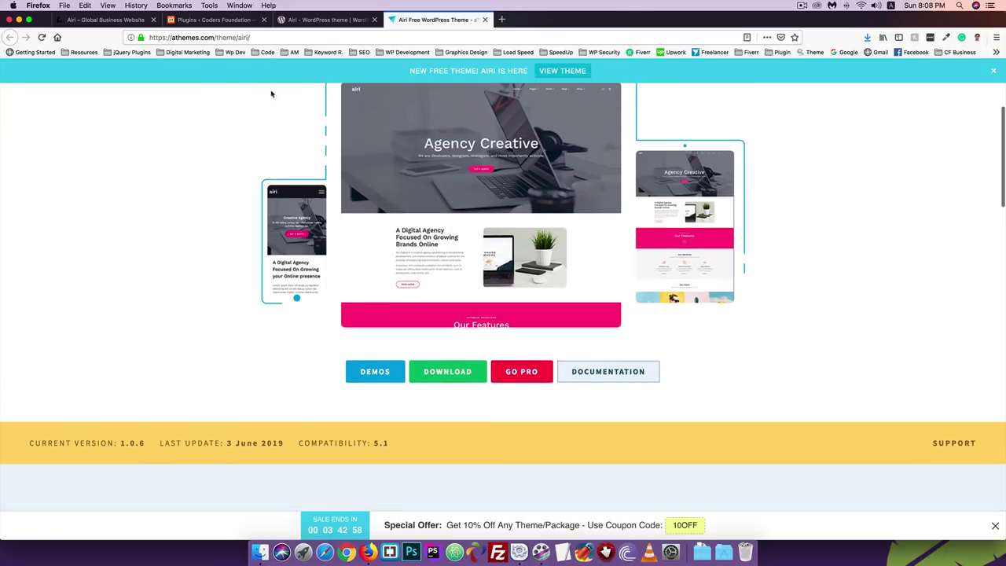
Open the Airi demos page from the aThemes theme page and look through the available demo designs
scroll(307, 118, "down", 1)
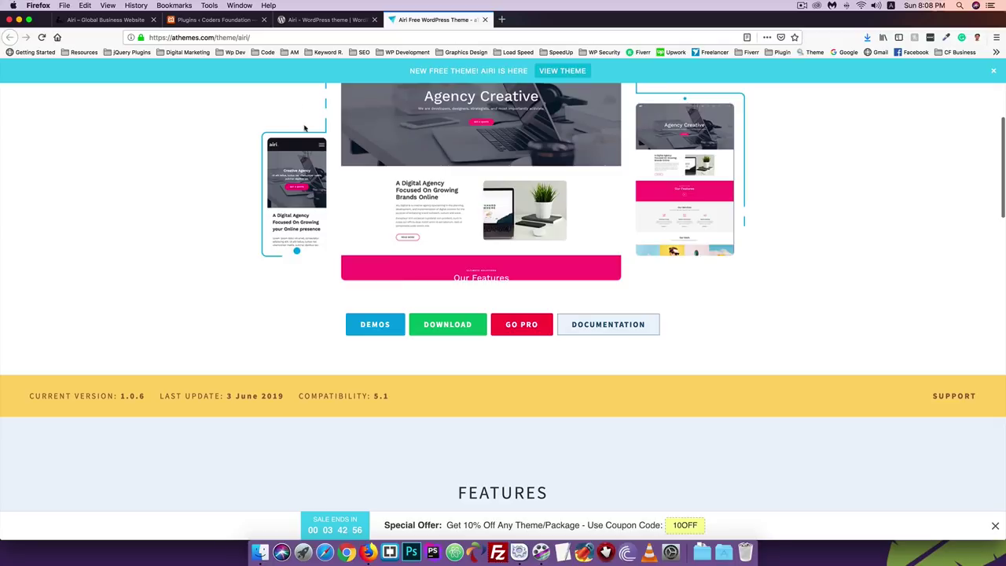
scroll(310, 130, "down", 1)
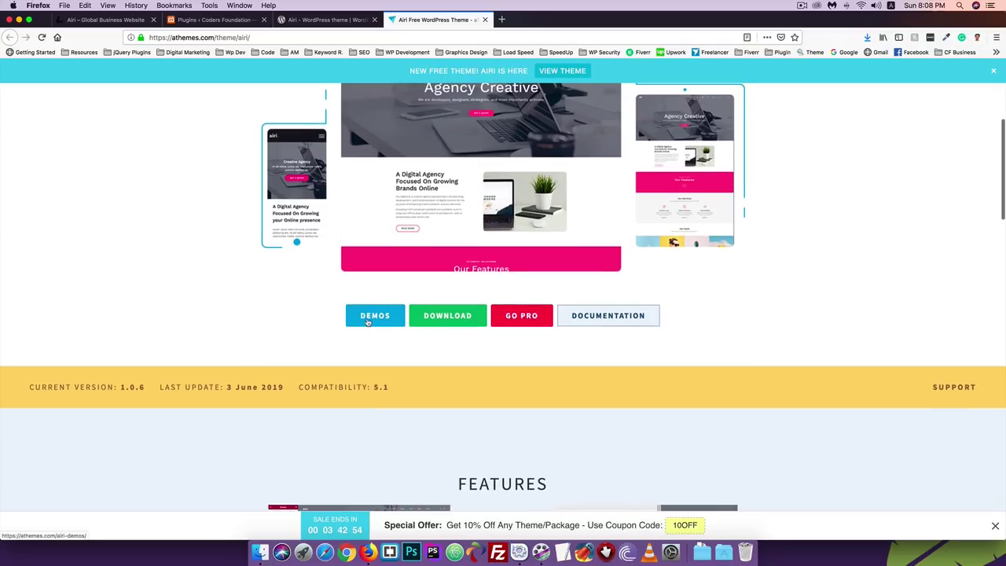
left_click(372, 320)
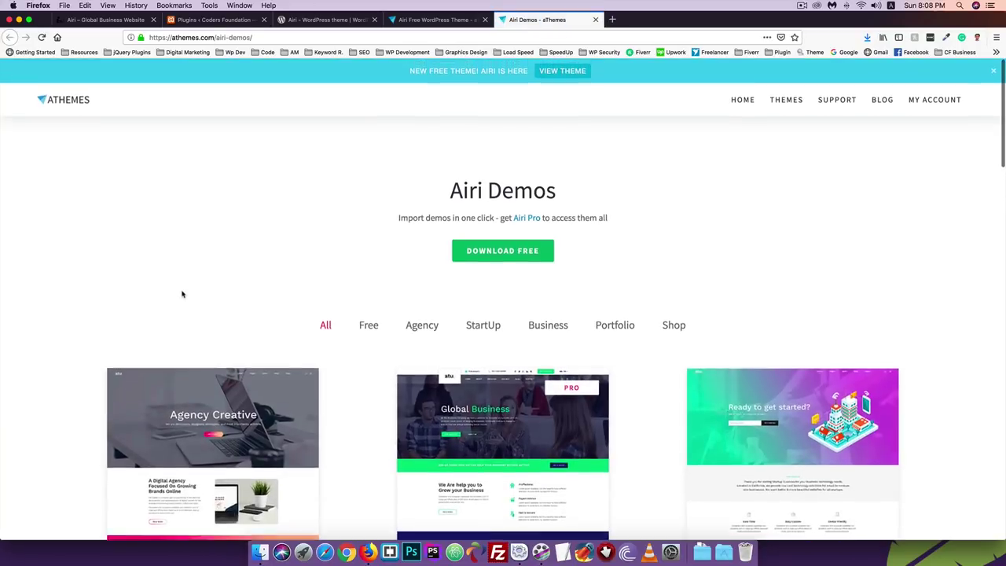
scroll(182, 292, "down", 1)
scroll(182, 294, "down", 2)
mouse_move(575, 285)
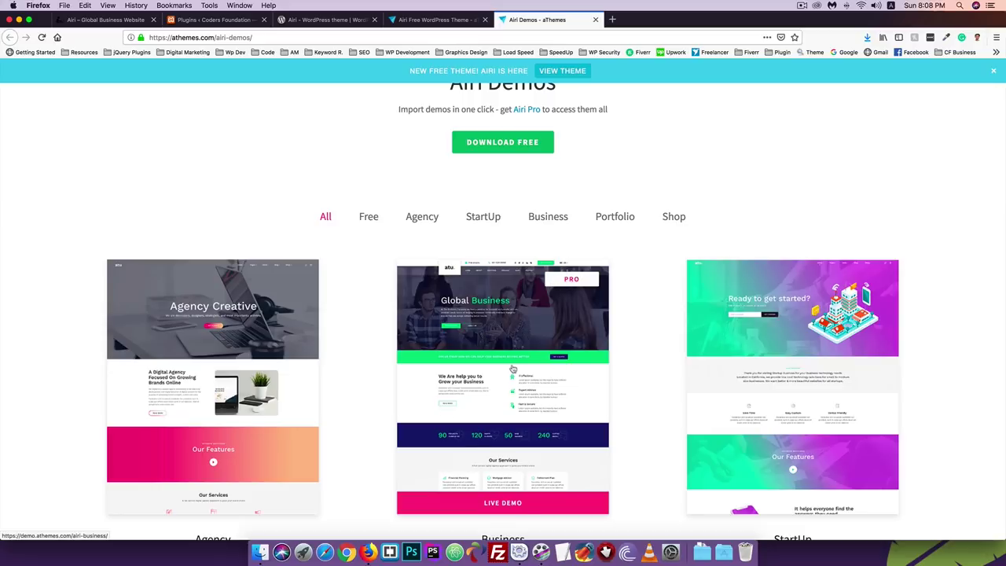
scroll(273, 206, "down", 3)
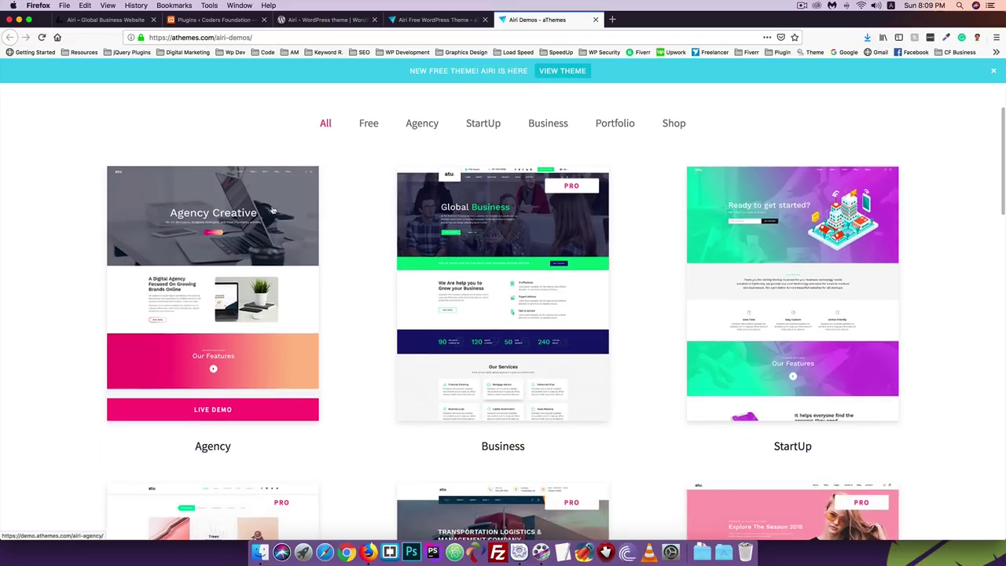
scroll(274, 210, "up", 1)
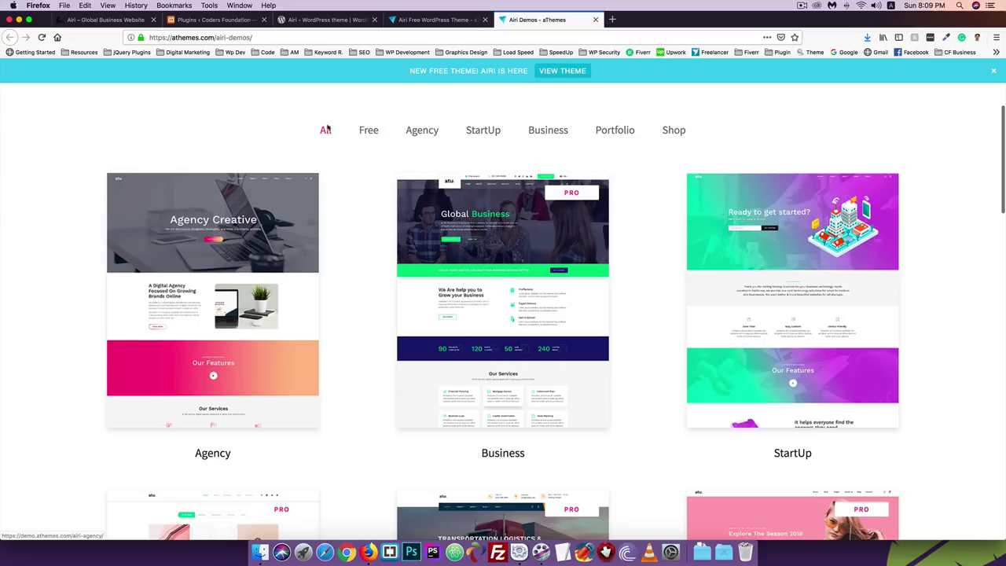
scroll(228, 378, "down", 2)
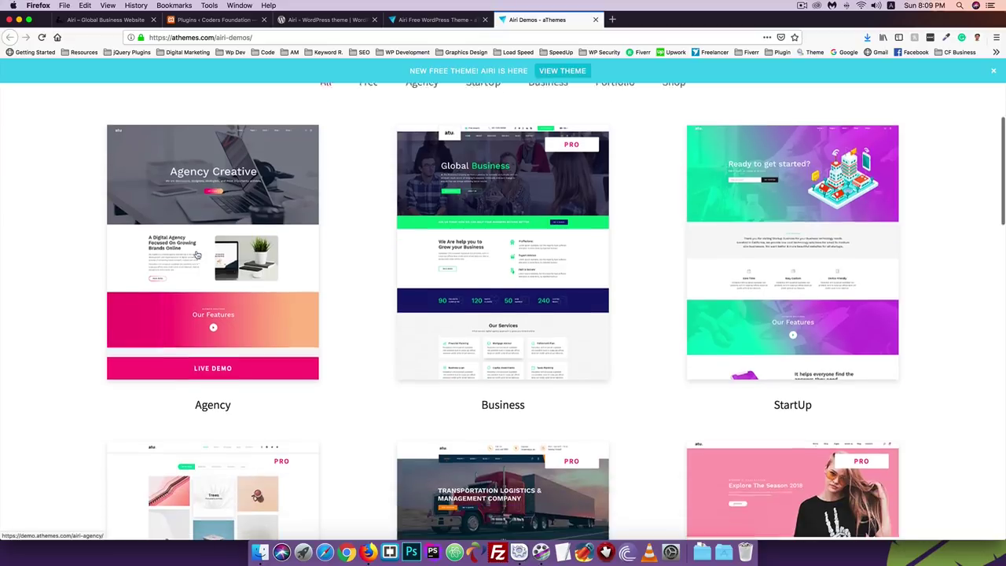
Open the live demo of the Agency design and look through its whole homepage
left_click(209, 358)
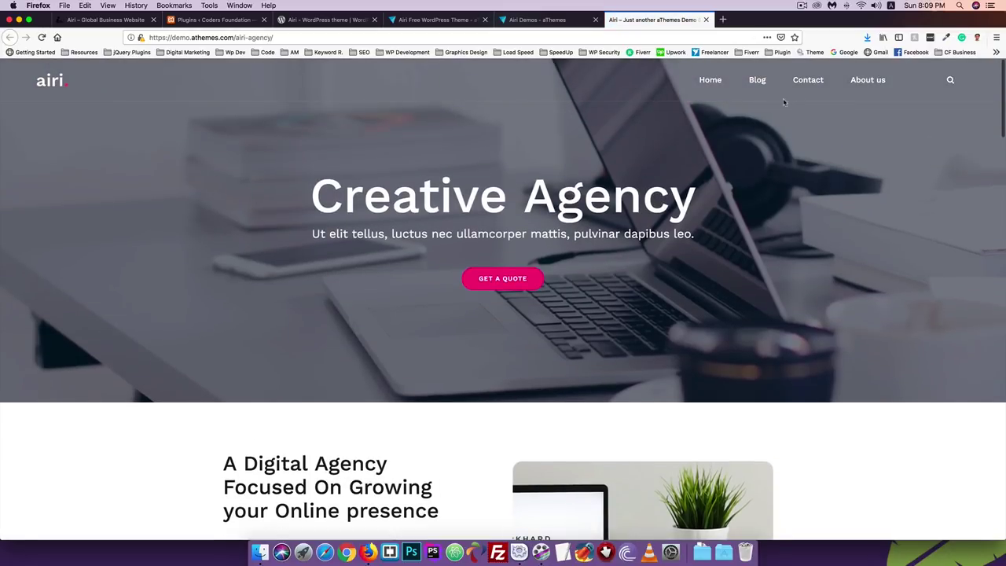
scroll(231, 159, "down", 10)
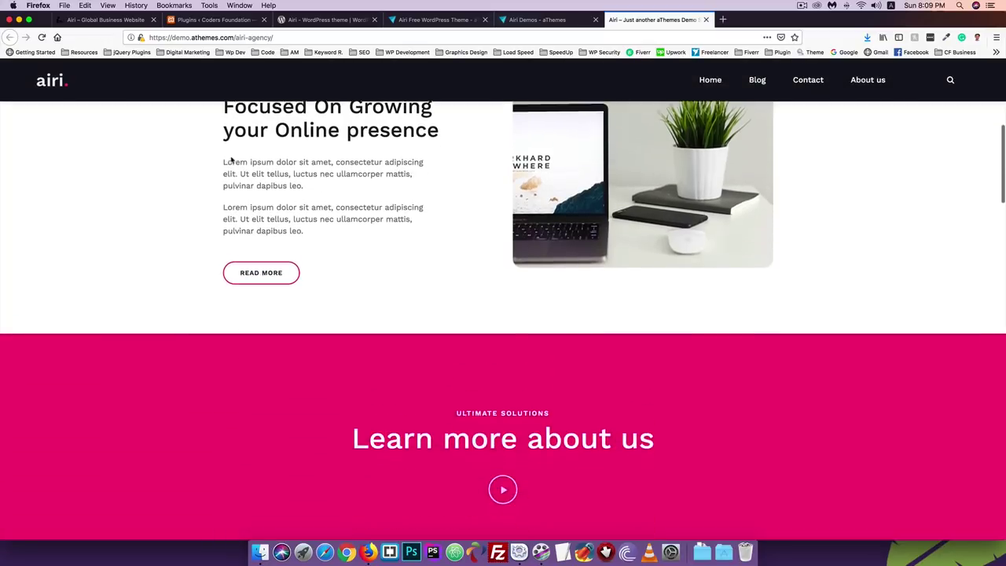
scroll(231, 159, "down", 10)
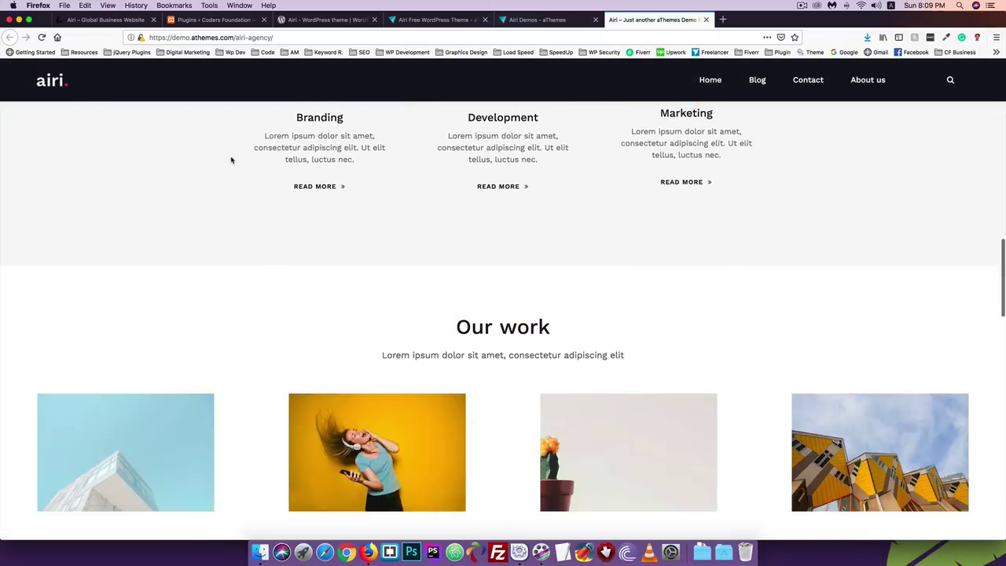
scroll(231, 160, "down", 10)
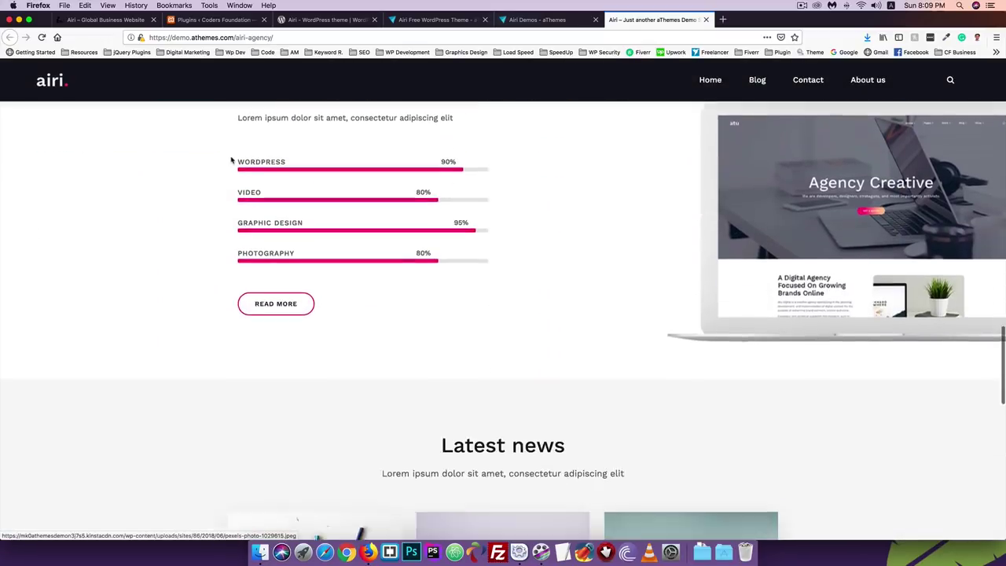
scroll(232, 160, "down", 5)
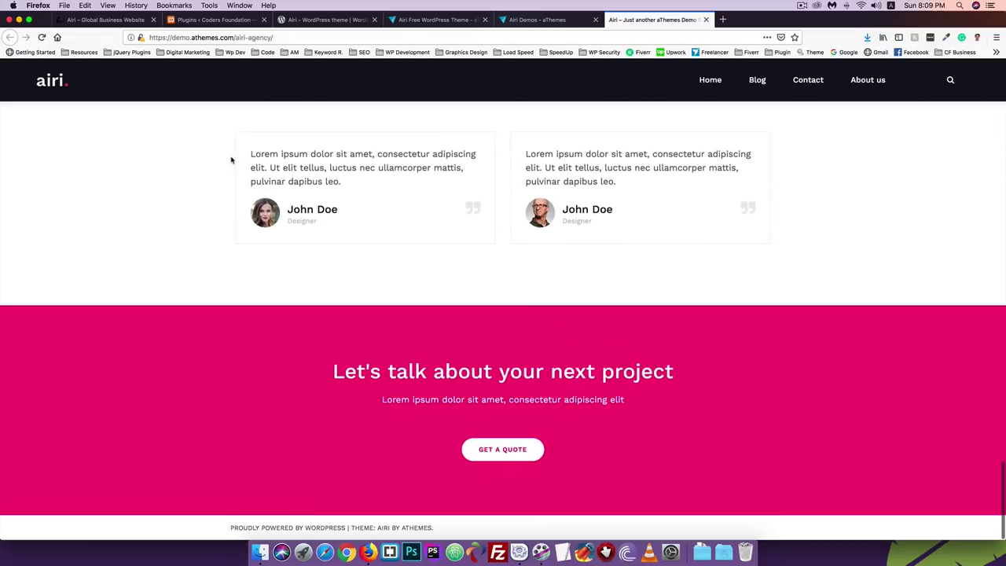
scroll(231, 159, "up", 20)
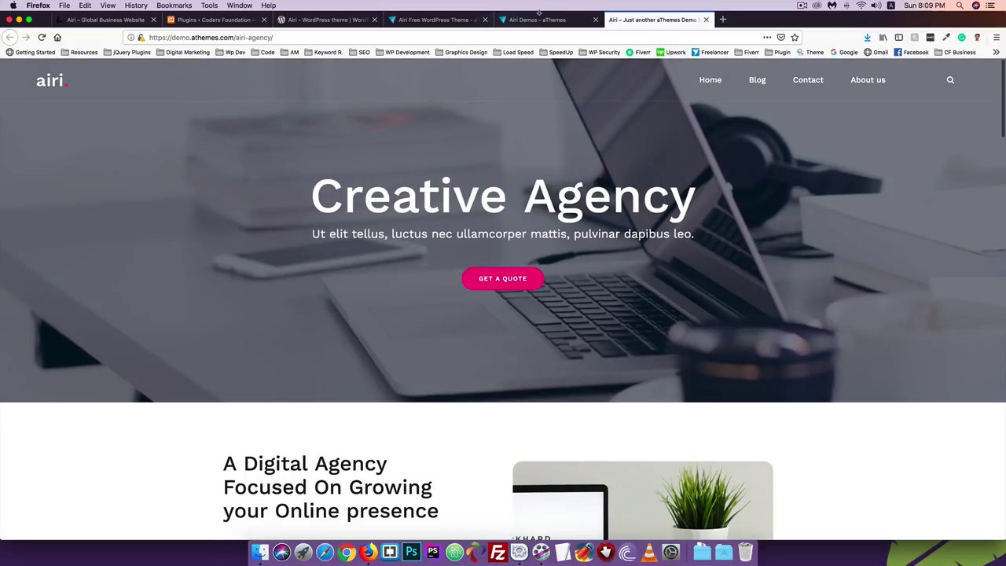
Return to the Airi demos list, open the StartUp live demo and look through its homepage down to the footer
left_click(538, 19)
mouse_move(786, 358)
scroll(786, 346, "down", 1)
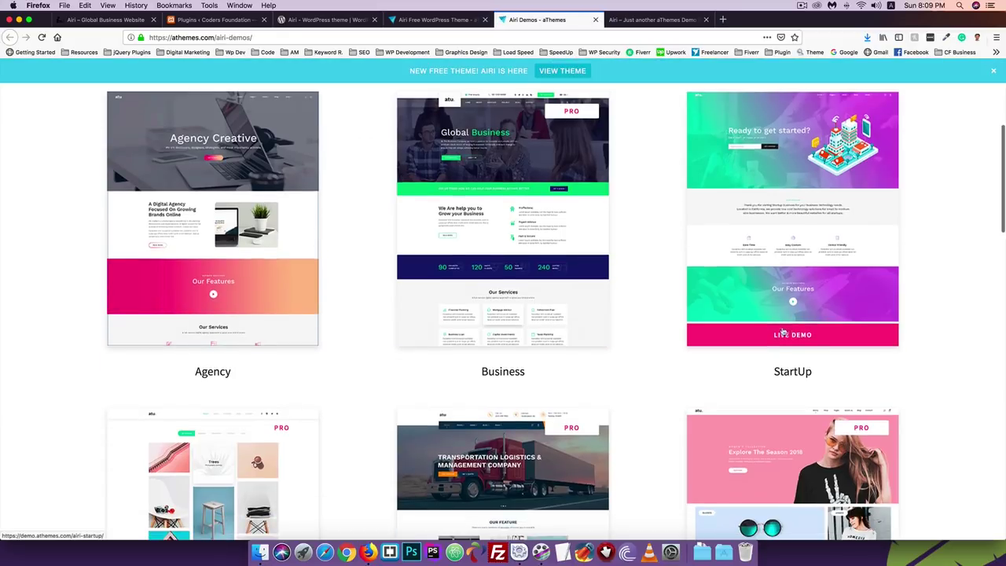
left_click(787, 335)
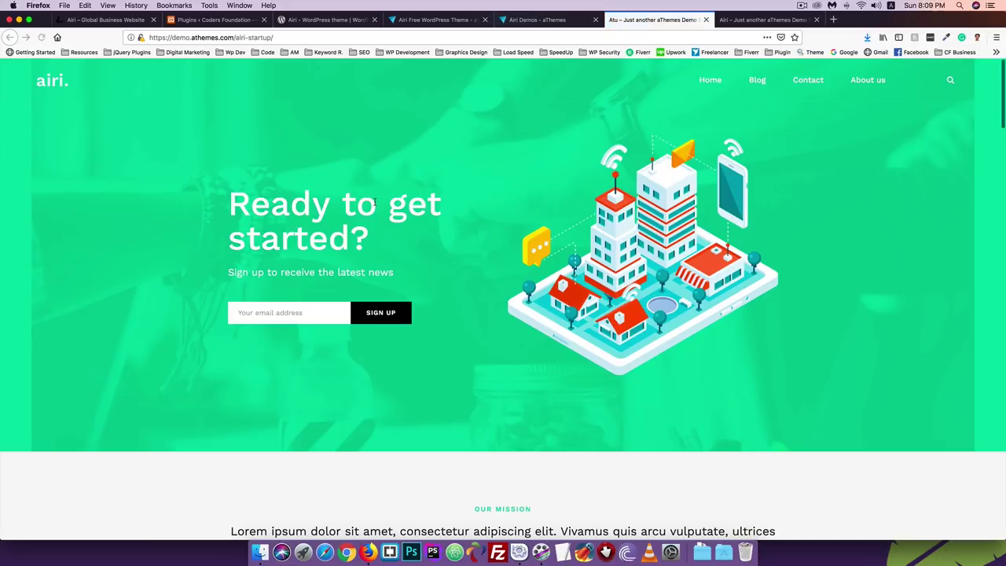
scroll(375, 205, "down", 15)
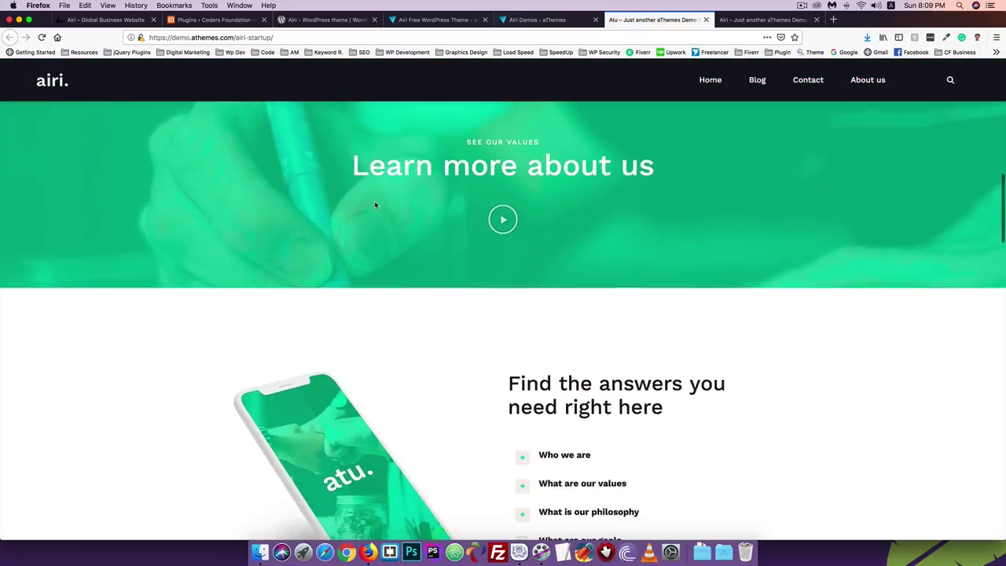
scroll(375, 205, "down", 5)
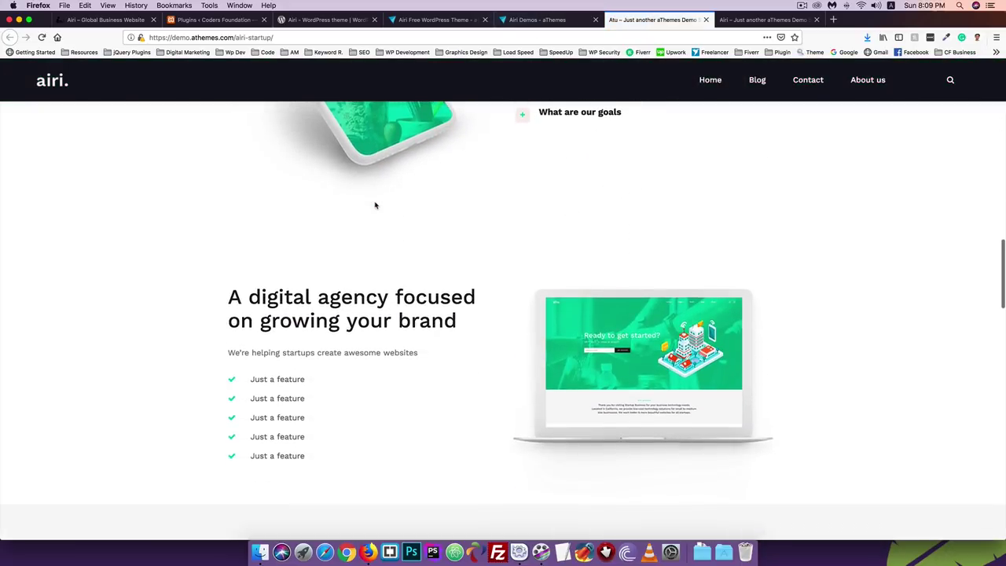
scroll(375, 206, "down", 13)
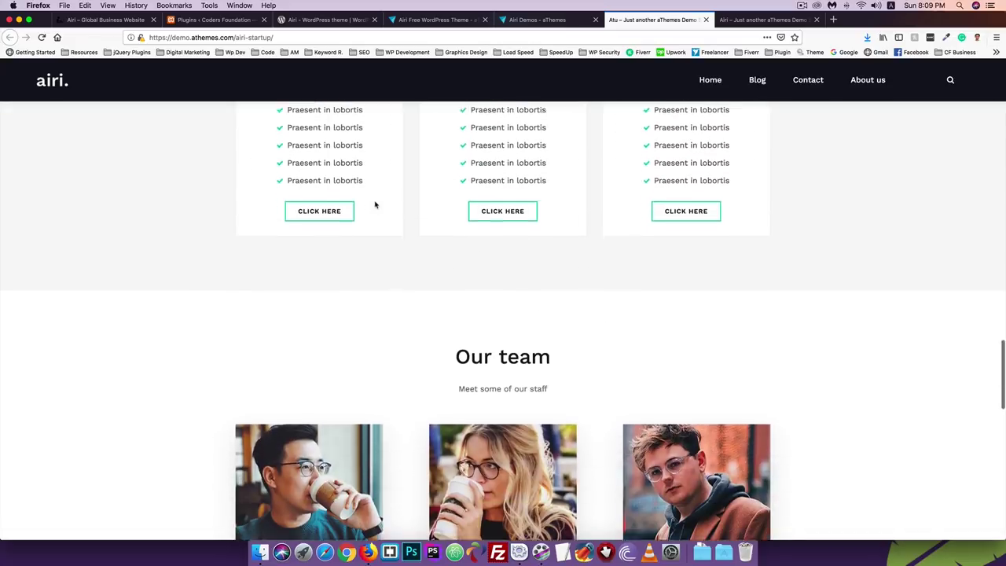
scroll(375, 204, "down", 2)
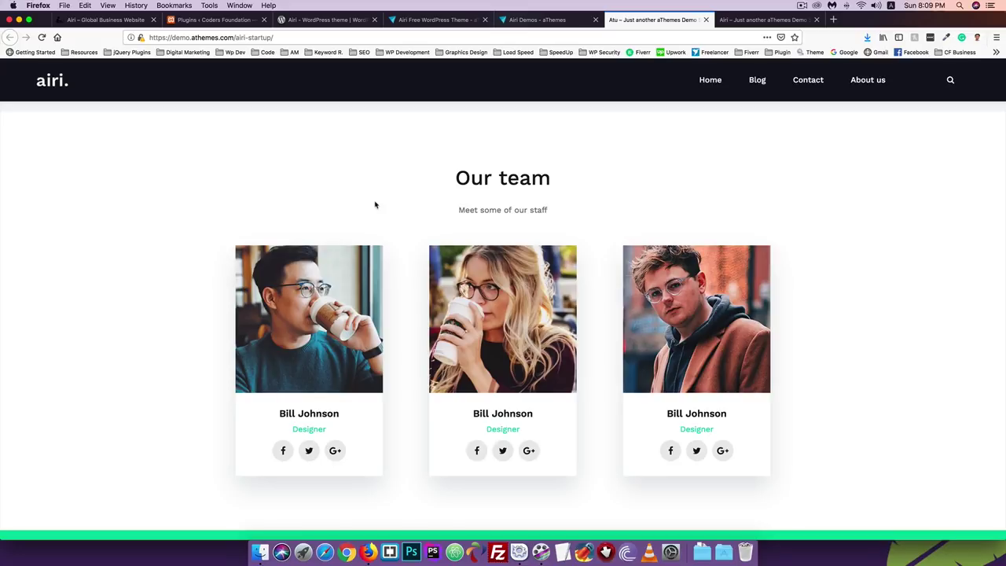
scroll(402, 247, "down", 10)
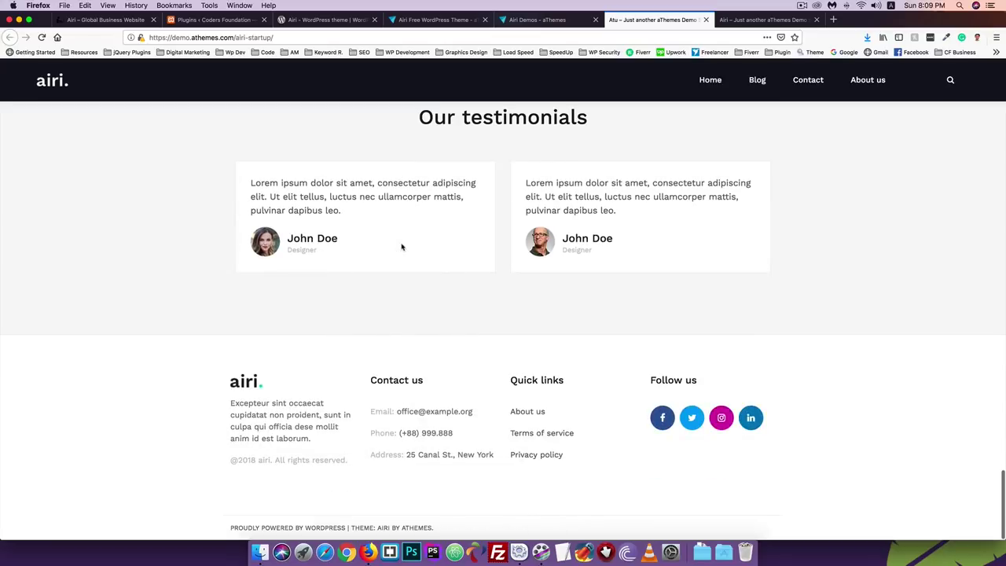
scroll(402, 247, "up", 15)
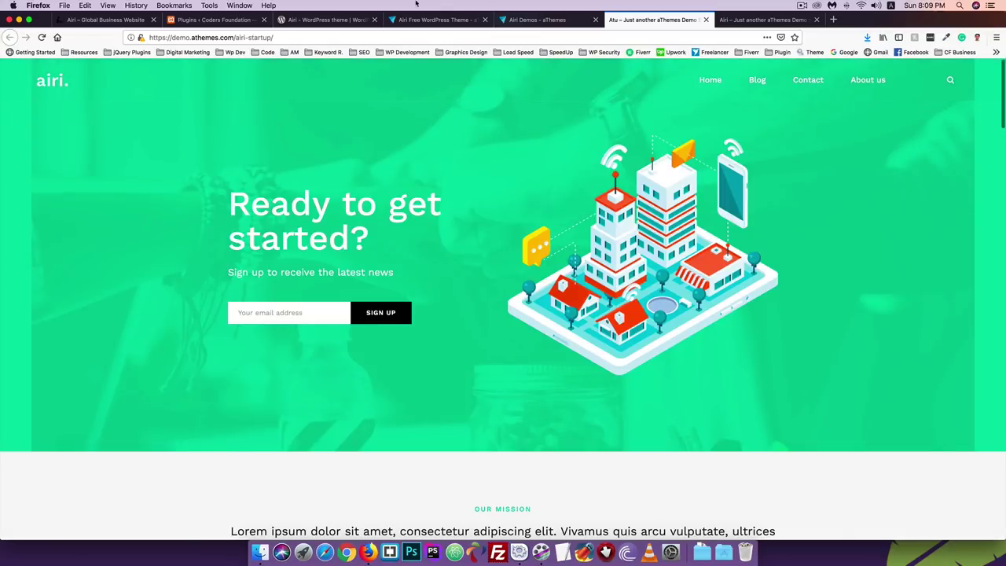
Check the Airi theme page again and revisit the opening sections of the StartUp demo
left_click(436, 20)
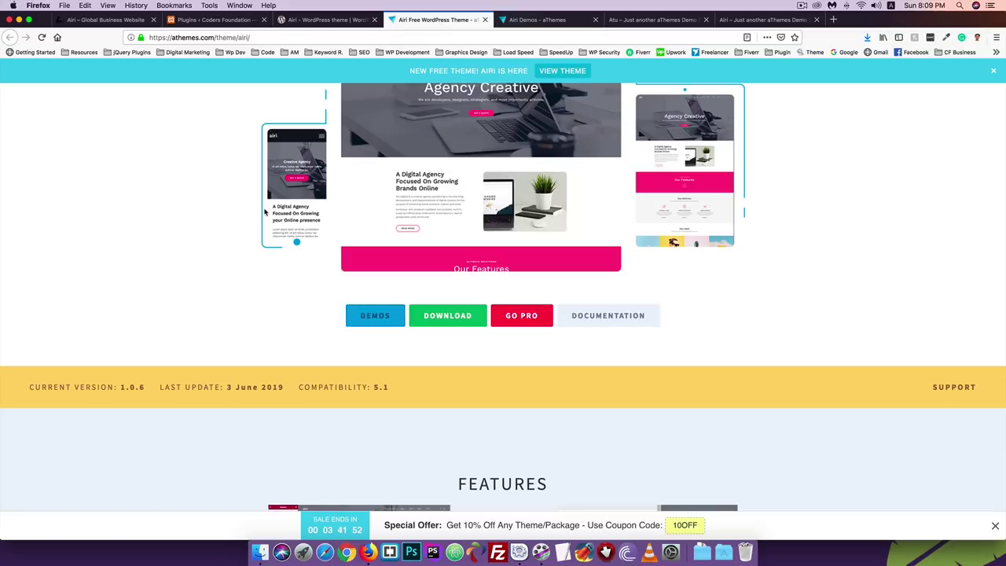
left_click(657, 24)
scroll(332, 225, "down", 4)
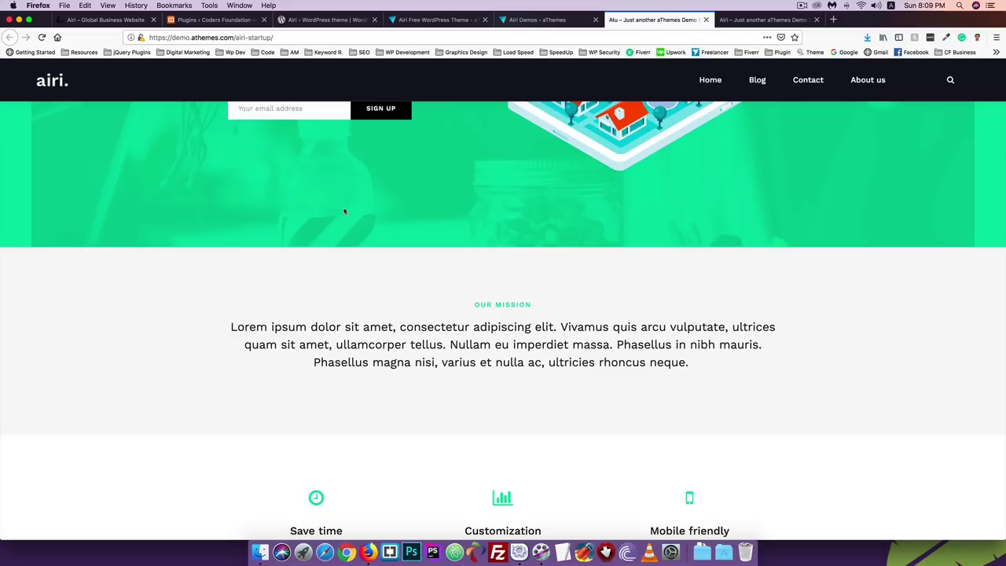
scroll(464, 142, "up", 4)
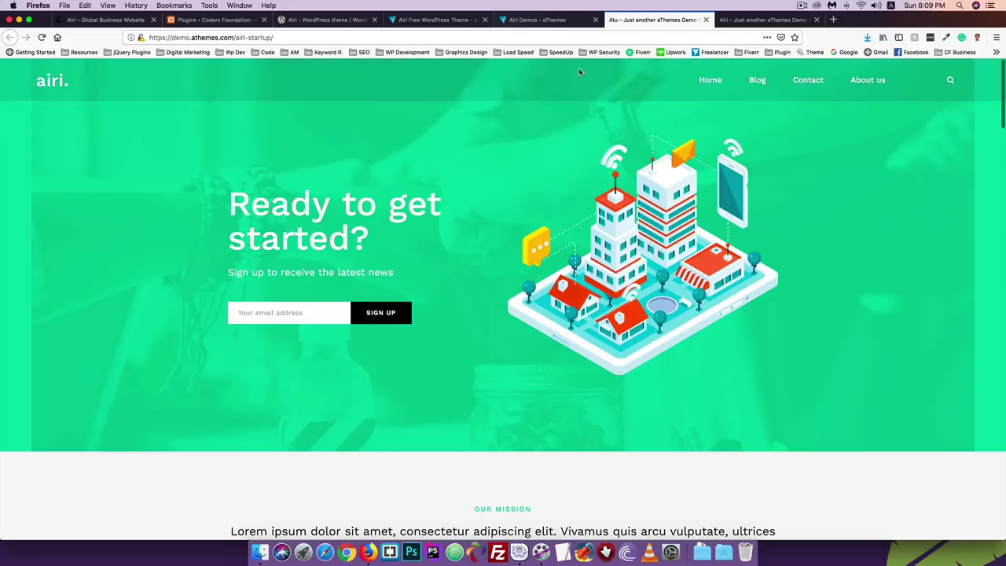
Switch back to the Agency demo and review its sections from the header to the testimonials
left_click(731, 19)
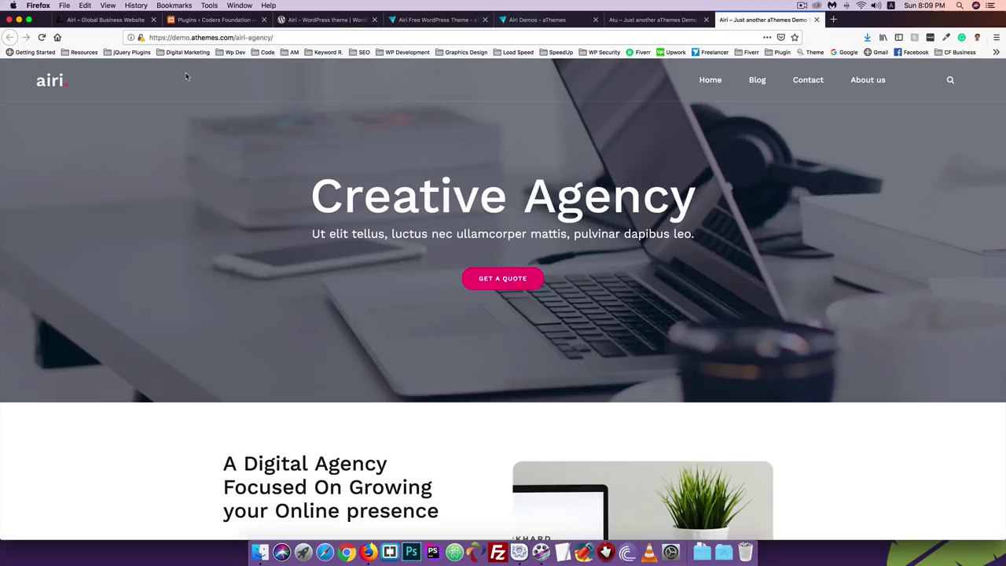
scroll(325, 229, "down", 5)
scroll(324, 228, "down", 10)
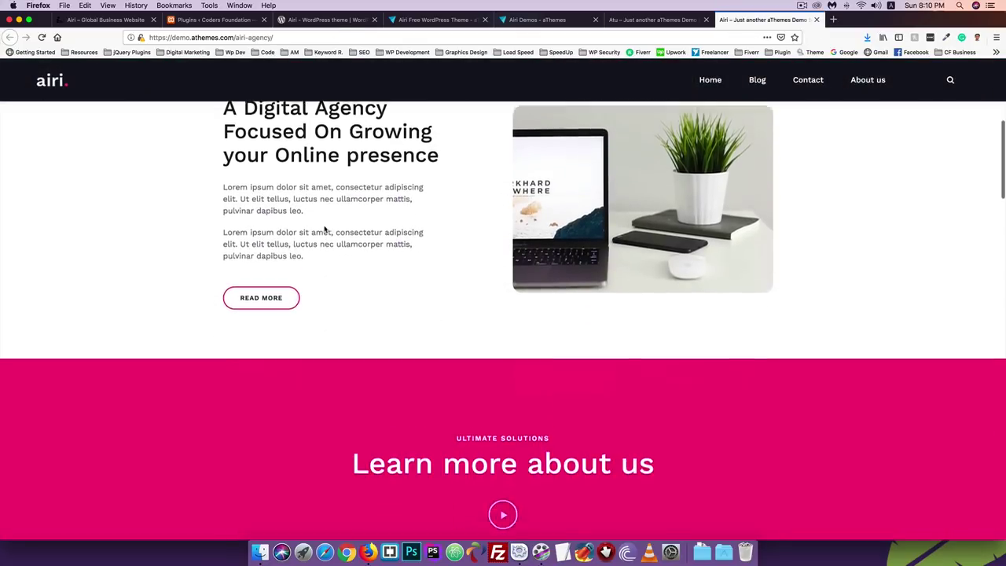
scroll(324, 229, "down", 6)
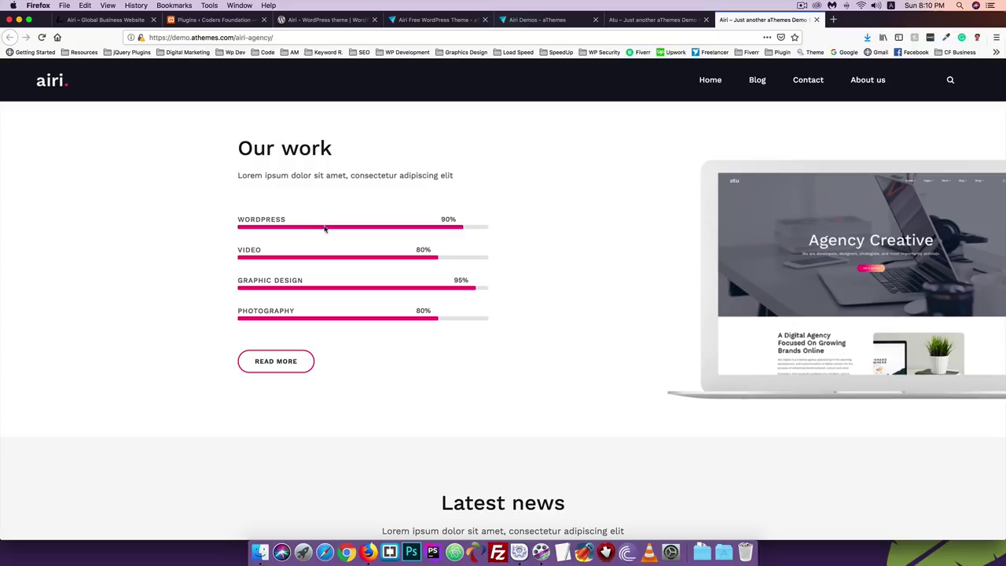
scroll(269, 254, "down", 10)
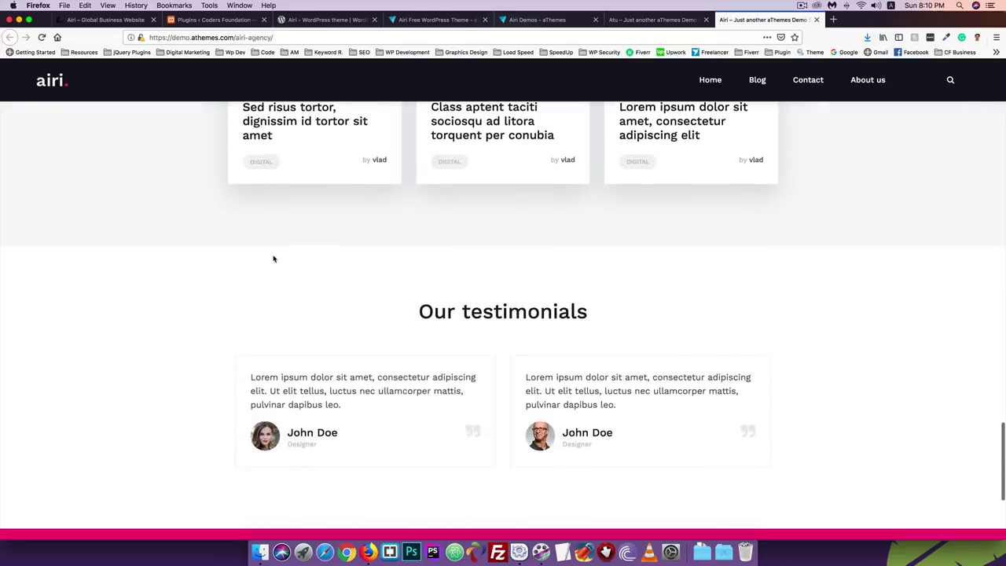
scroll(272, 259, "up", 15)
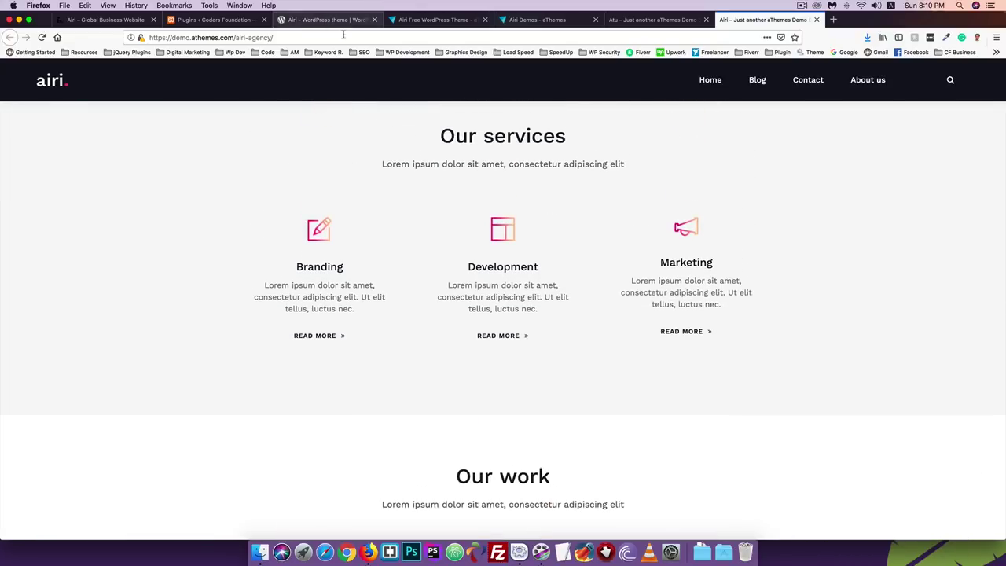
Switch to the WordPress admin site and open the Import Demo Data page to view the importable Airi demos
left_click(243, 21)
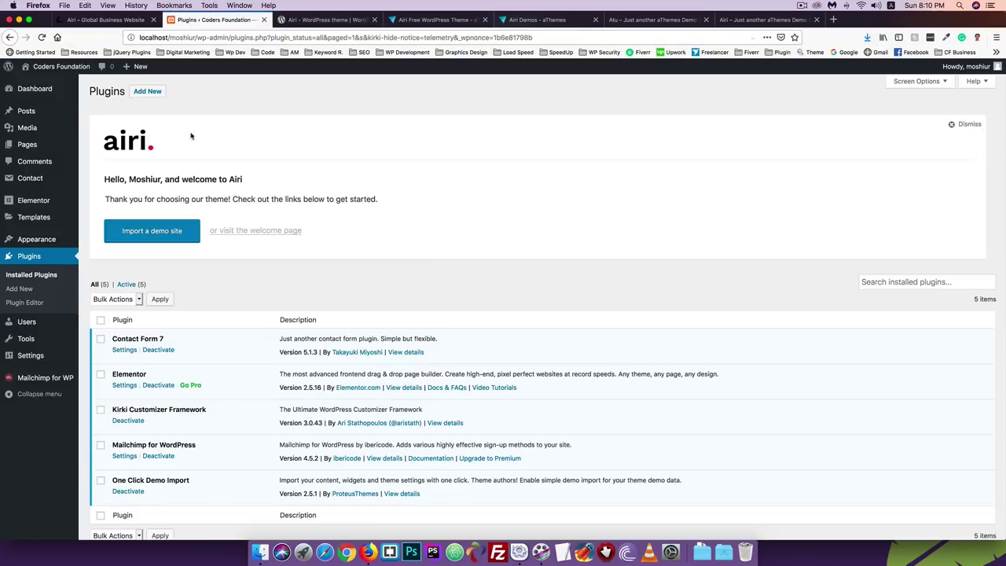
scroll(267, 166, "down", 1)
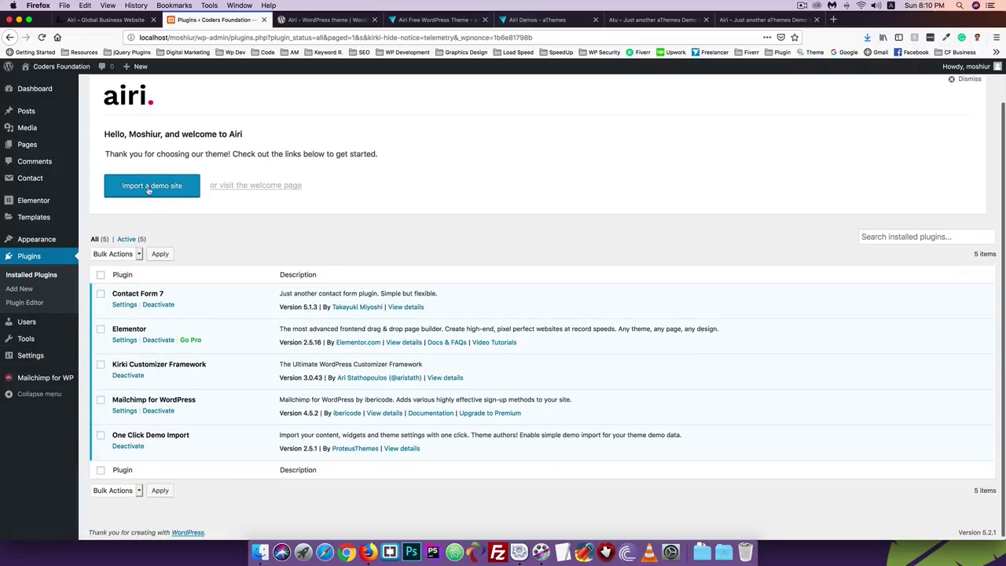
scroll(201, 236, "up", 1)
mouse_move(10, 357)
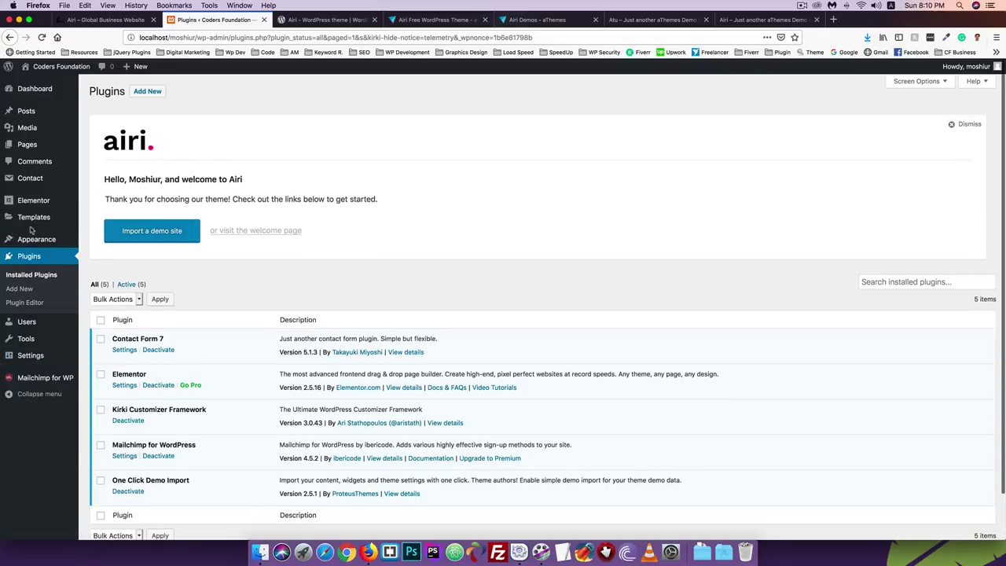
mouse_move(28, 229)
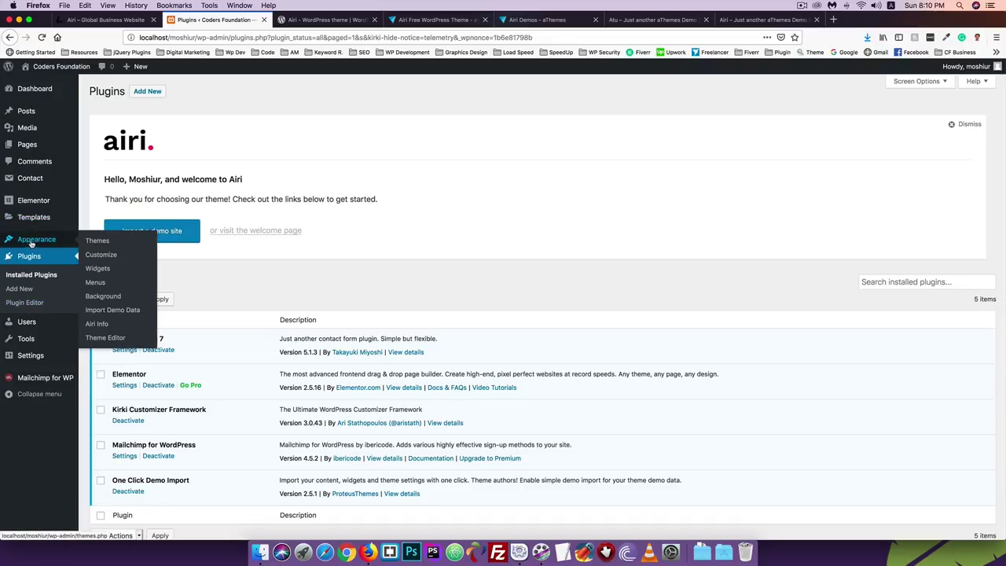
left_click(110, 312)
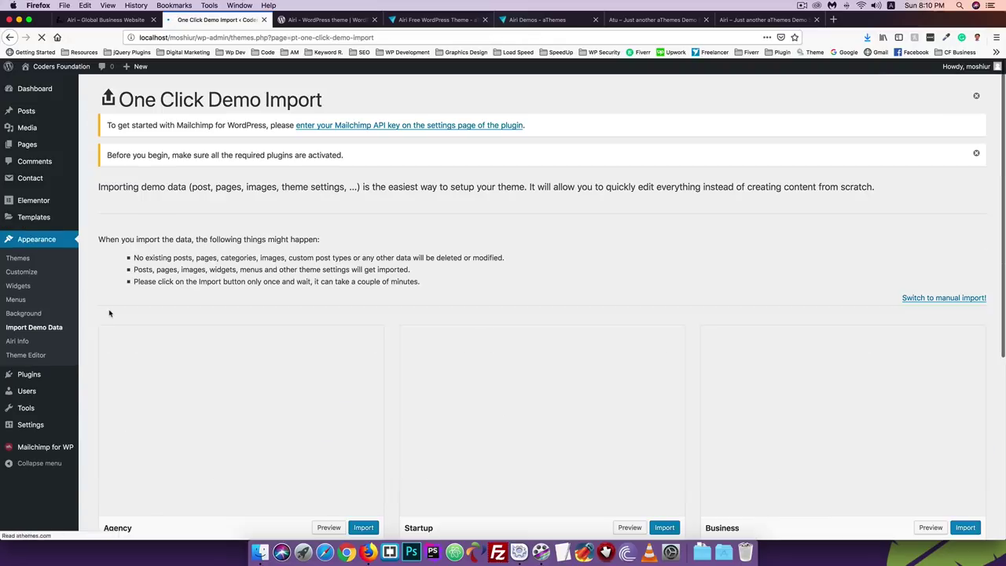
scroll(110, 312, "down", 4)
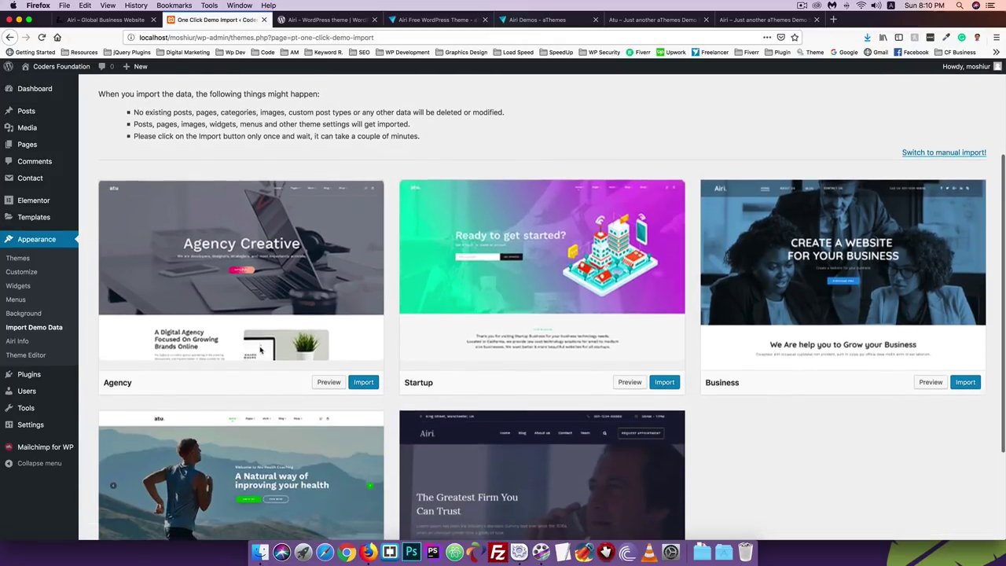
Look through the importable Airi demos on the One Click Demo Import page and read its notices about importing
scroll(255, 280, "down", 1)
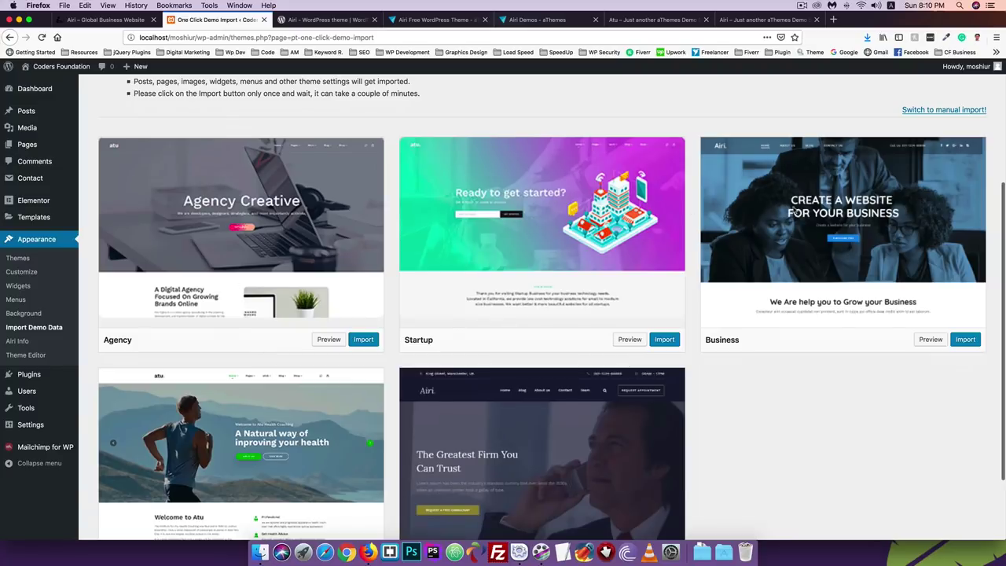
scroll(209, 456, "down", 2)
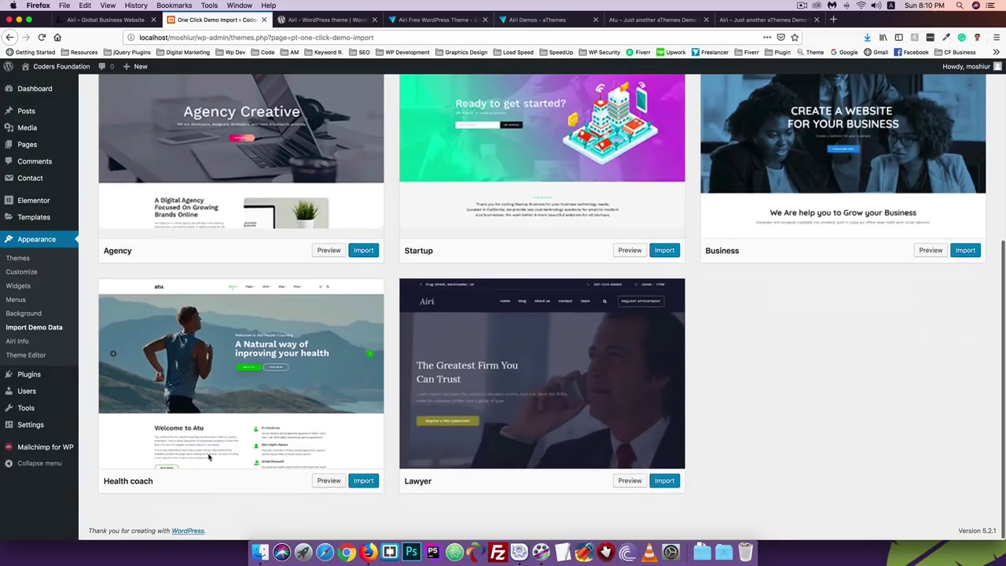
scroll(209, 456, "up", 6)
scroll(246, 296, "down", 3)
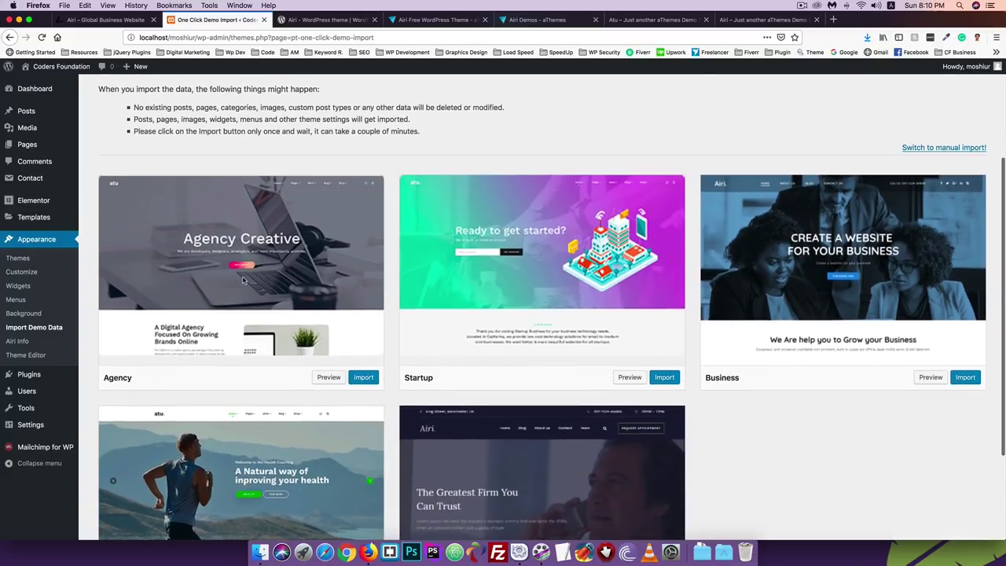
scroll(228, 251, "up", 3)
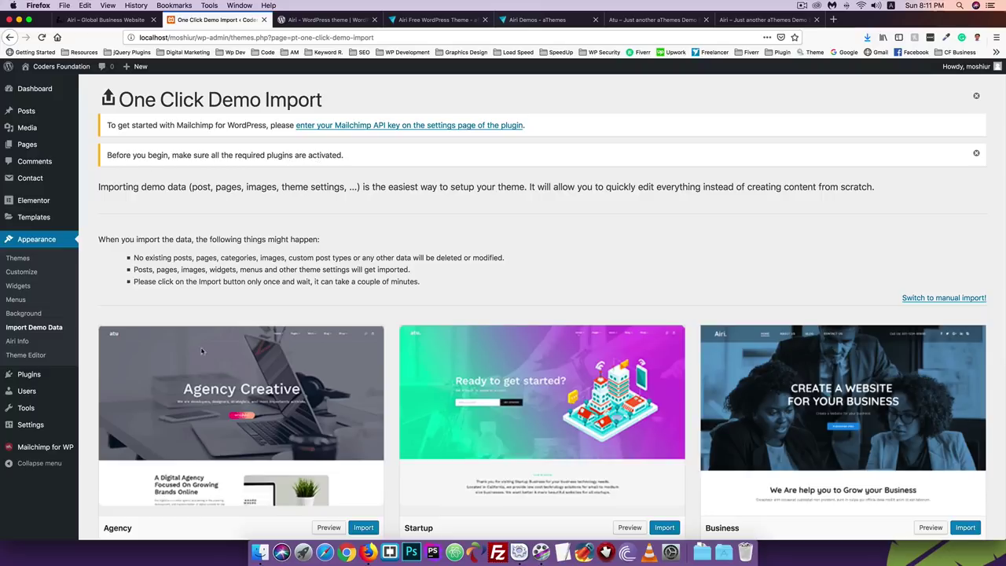
scroll(350, 412, "down", 1)
scroll(311, 361, "up", 1)
scroll(196, 174, "down", 2)
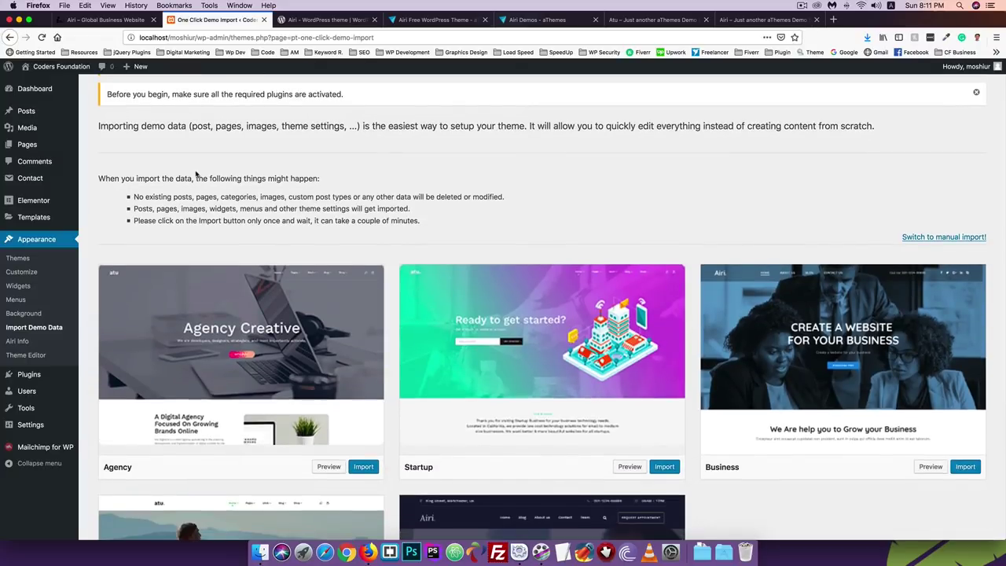
scroll(196, 175, "up", 2)
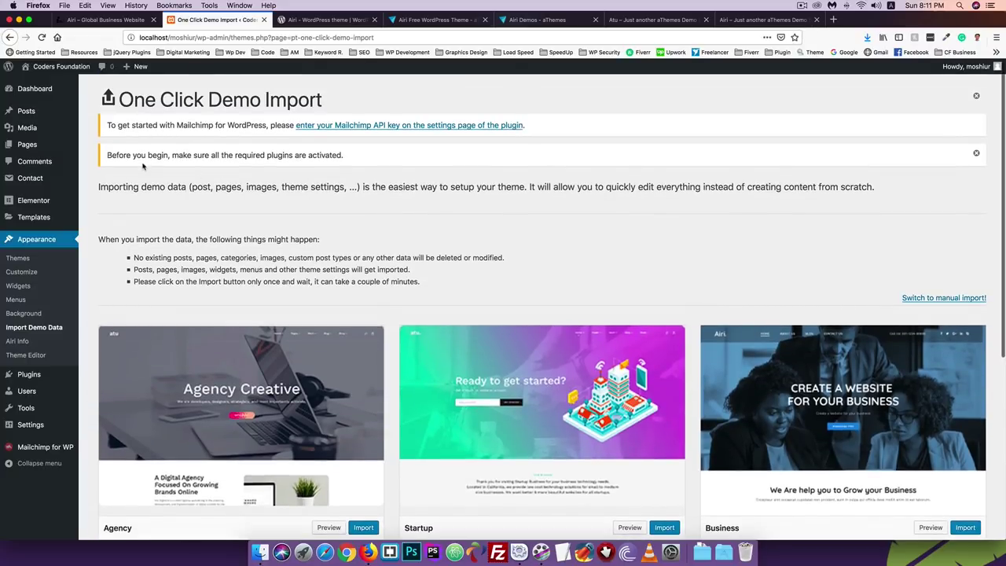
Go to the page for adding new plugins and search the plugin directory for "wordpress reset"
left_click(46, 94)
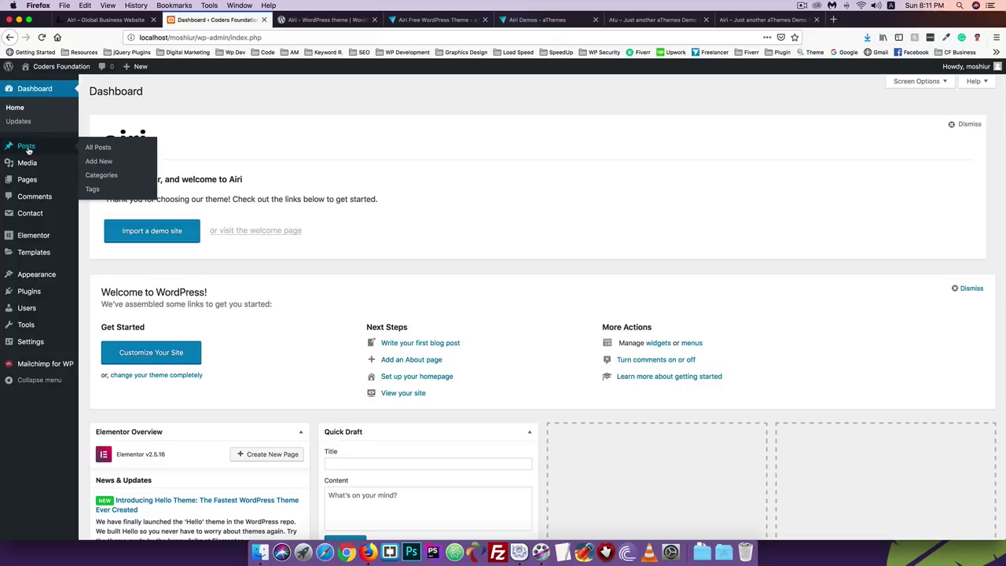
left_click(28, 291)
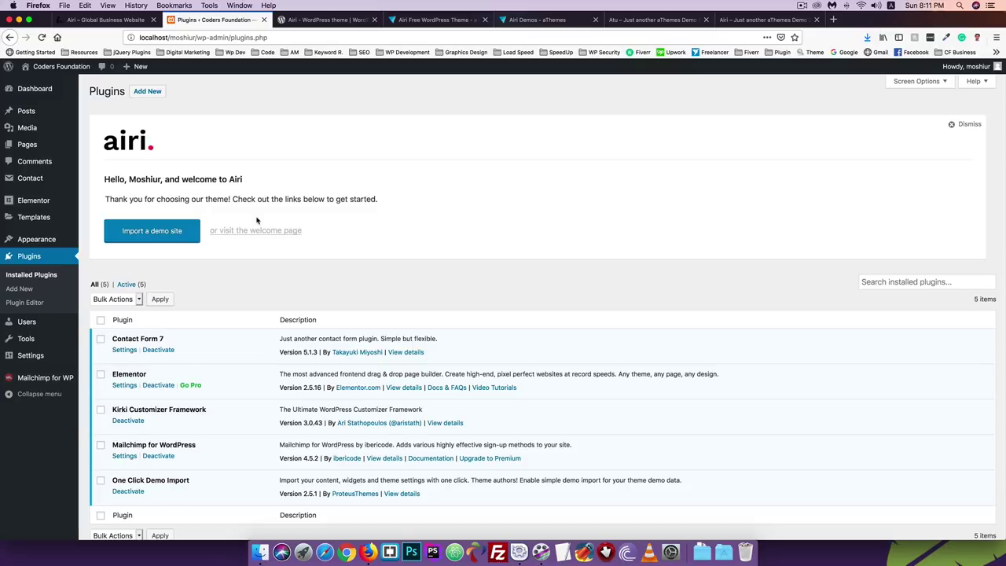
left_click(147, 92)
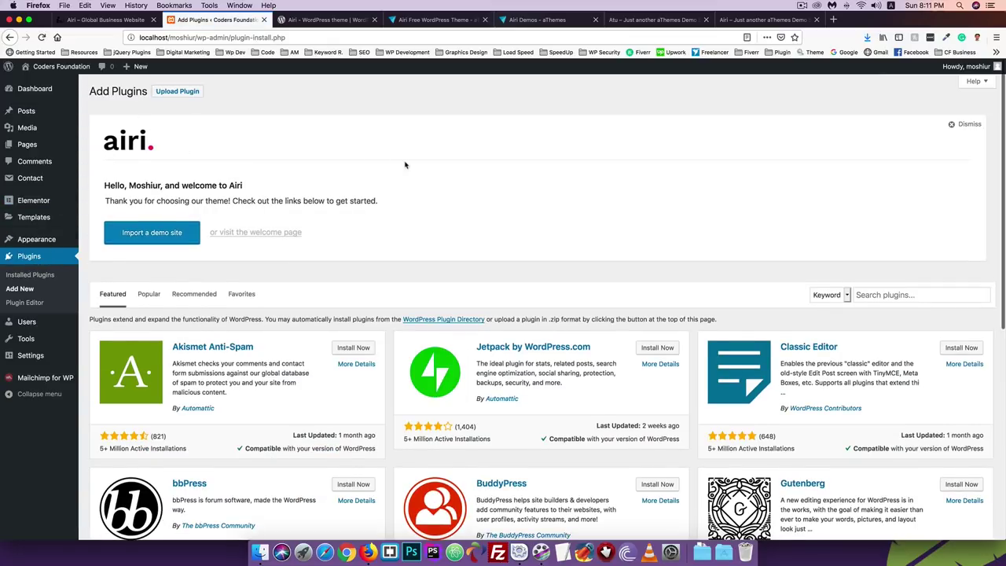
scroll(857, 175, "down", 3)
left_click(859, 179)
type("wordp")
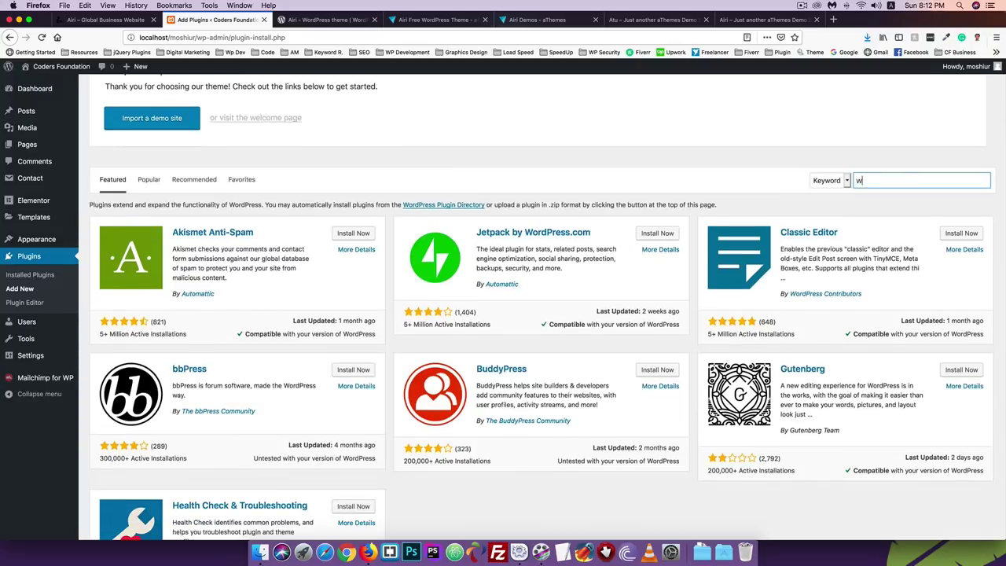
type("ress reset")
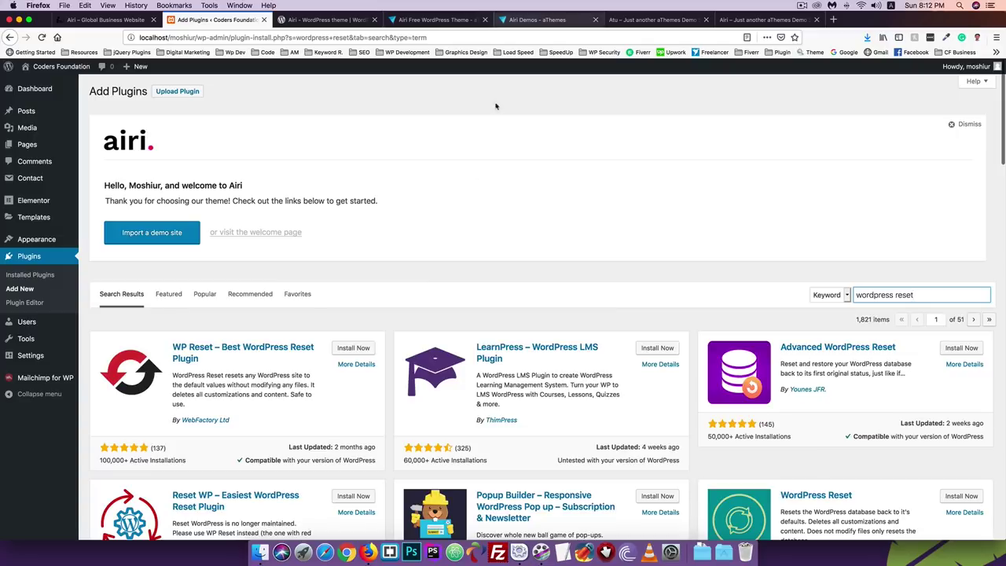
Check the WP Reset plugin's compatibility in the search results and install it
scroll(481, 233, "down", 1)
scroll(184, 327, "down", 1)
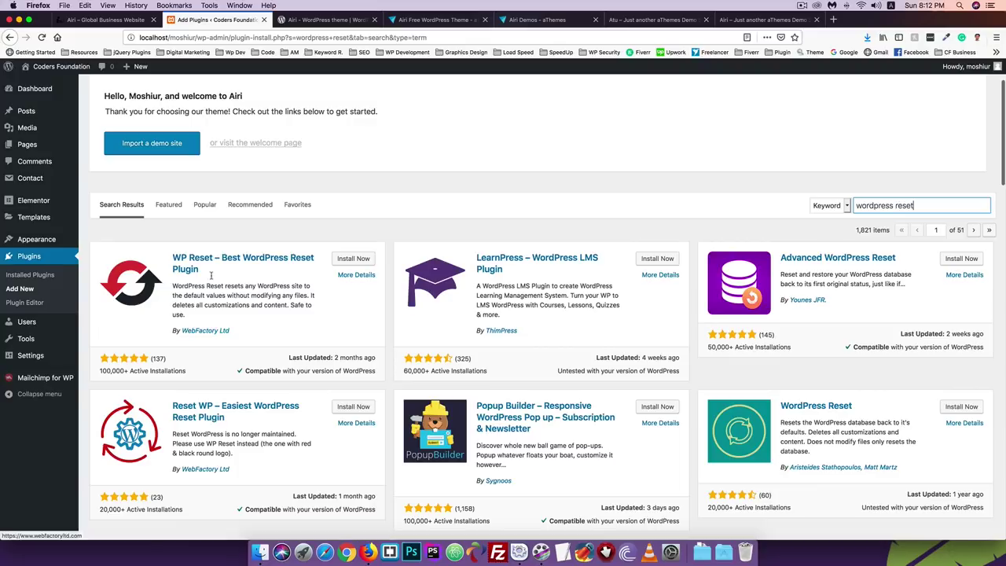
scroll(217, 369, "down", 1)
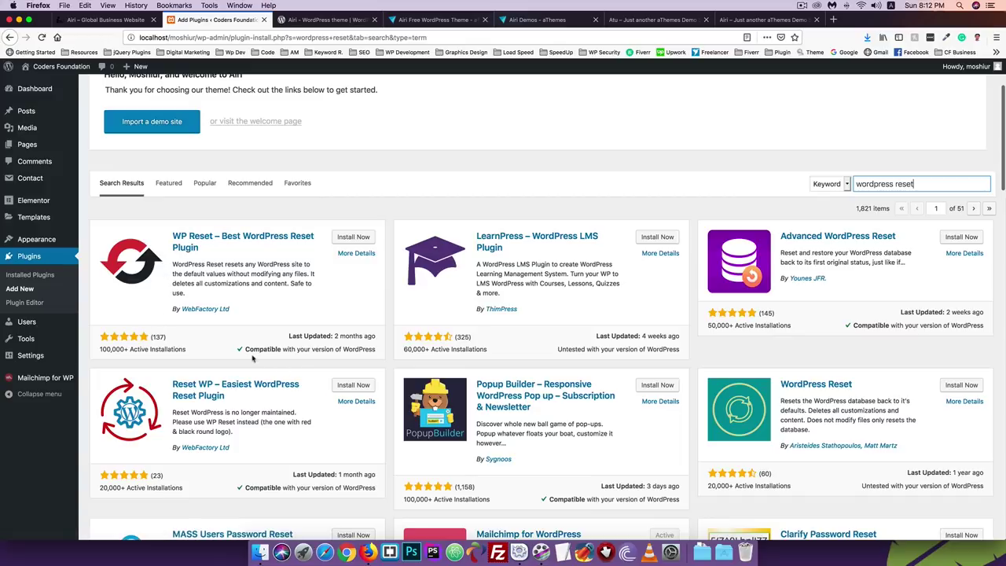
left_click_drag(245, 349, 281, 349)
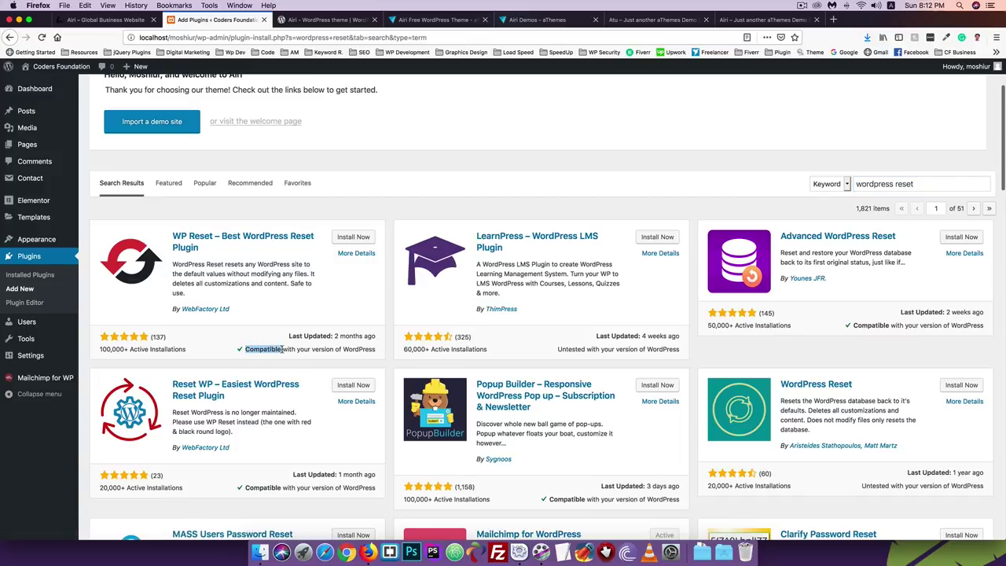
left_click(282, 349)
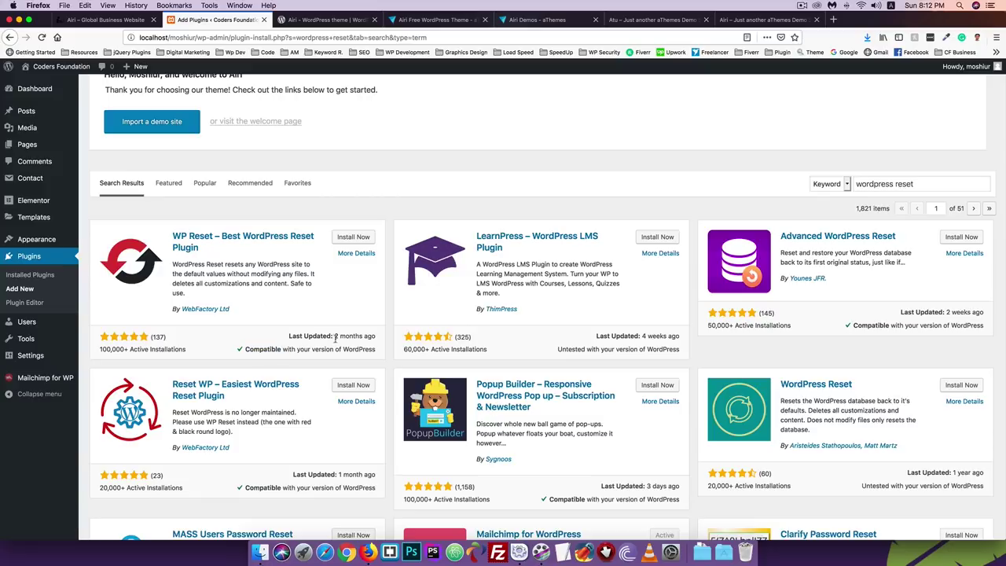
left_click(353, 236)
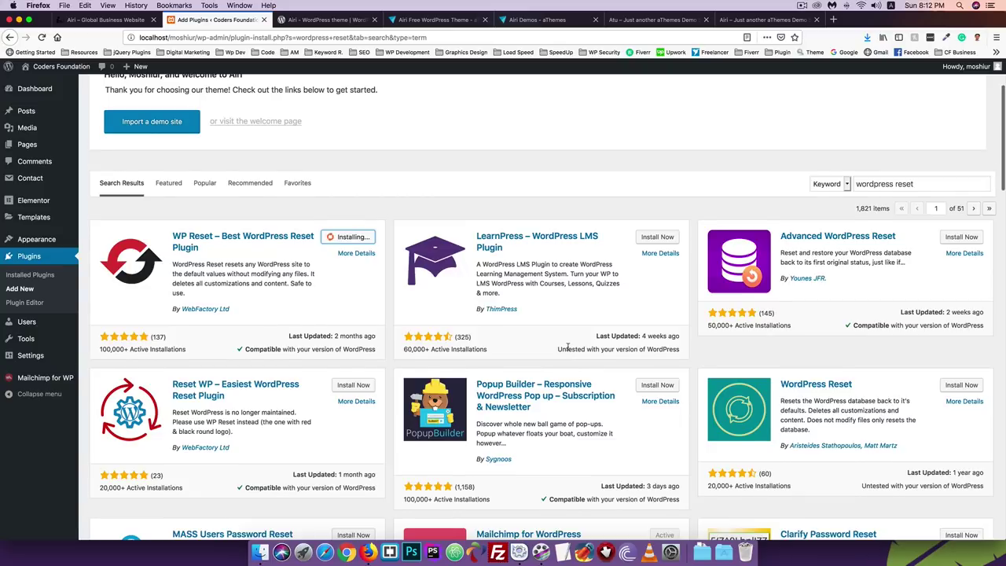
Activate the newly installed WP Reset plugin and dismiss its welcome notice
scroll(568, 346, "down", 3)
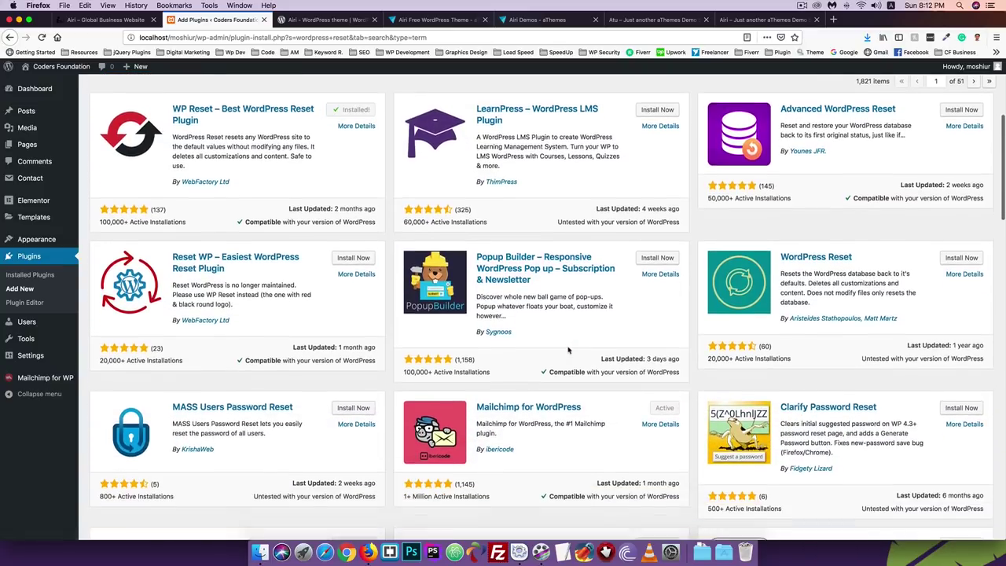
scroll(568, 351, "up", 5)
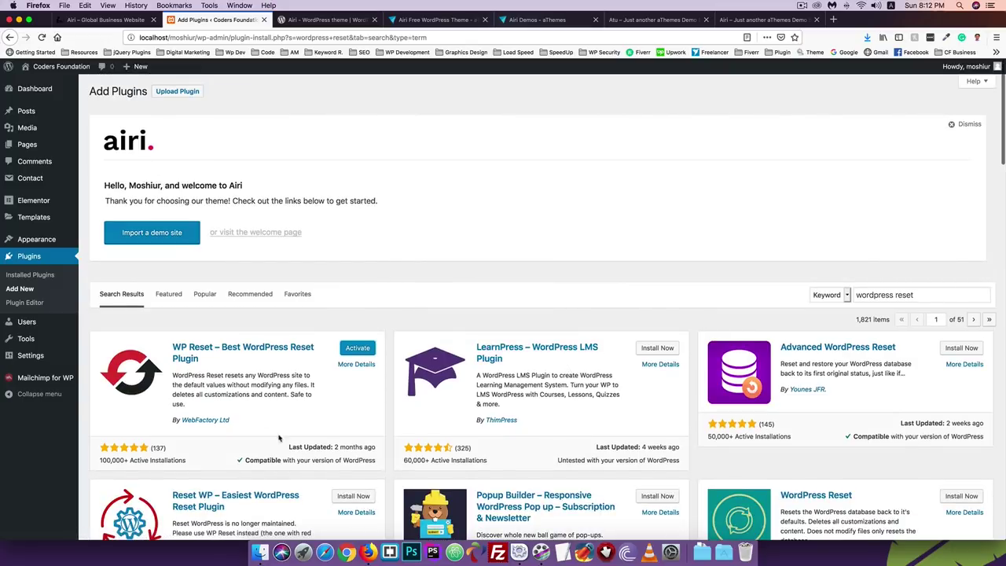
scroll(292, 392, "down", 1)
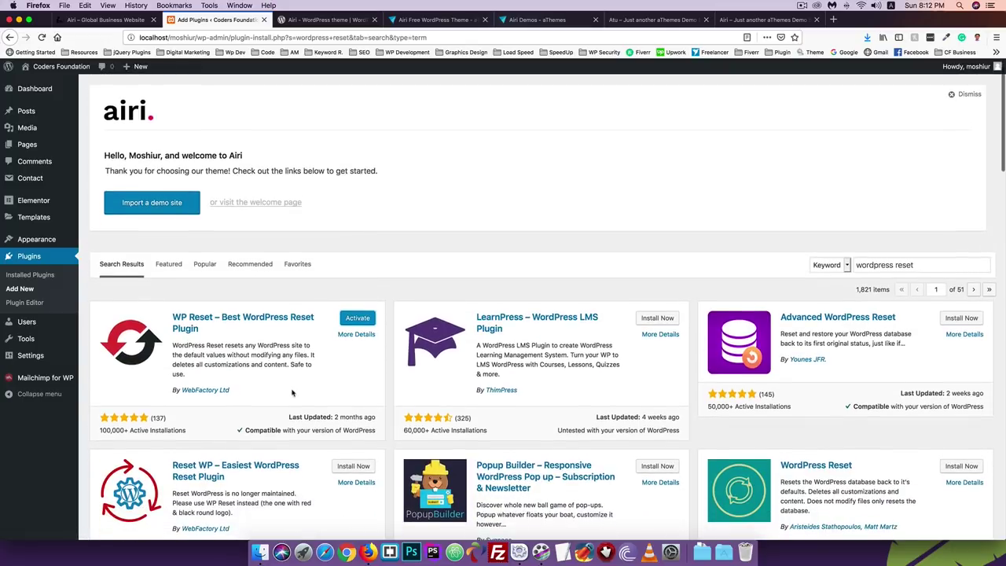
scroll(377, 307, "down", 1)
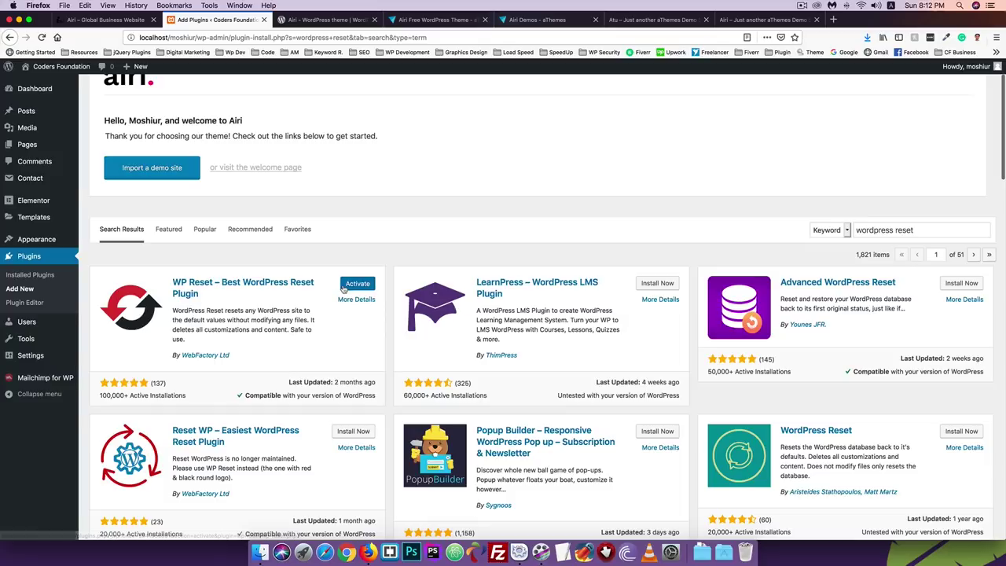
left_click(358, 284)
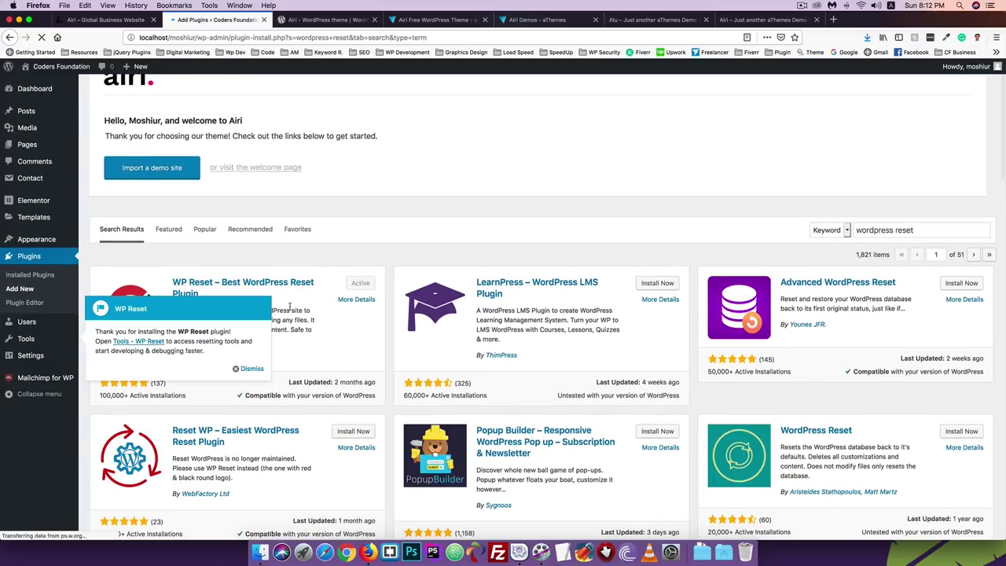
left_click(256, 368)
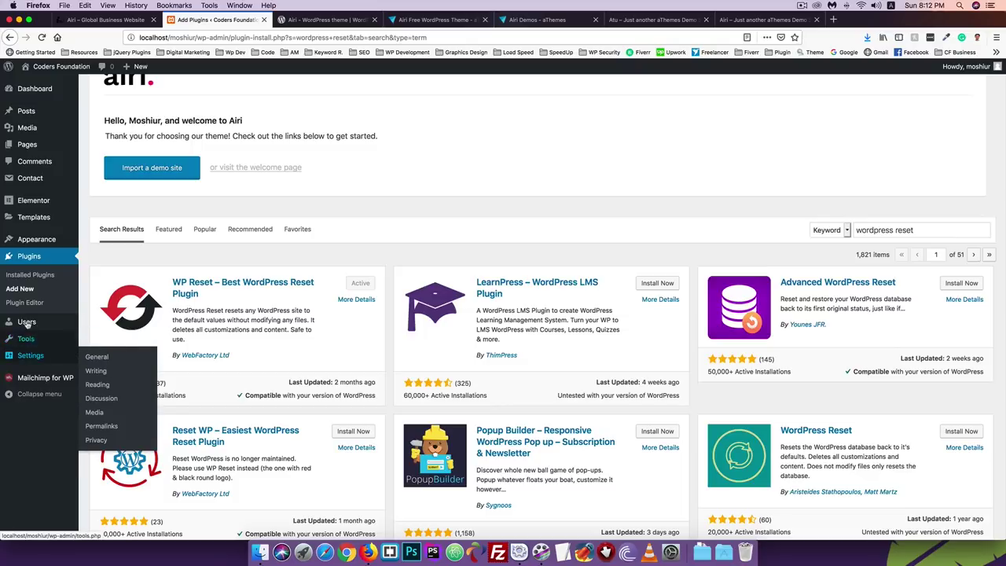
Open the WP Reset tool and read what resetting will and will not delete, down to the reset confirmation section
mouse_move(24, 339)
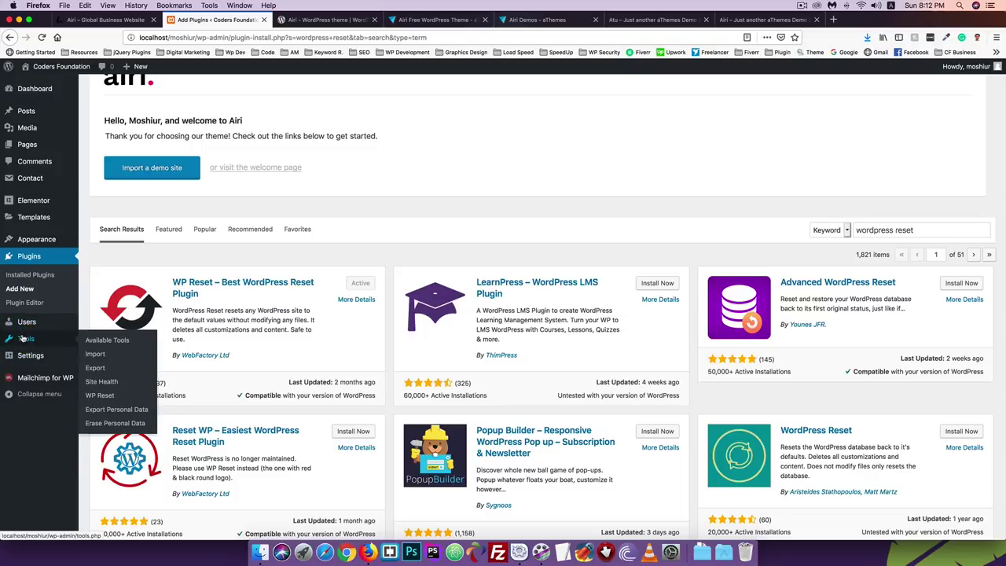
left_click(96, 398)
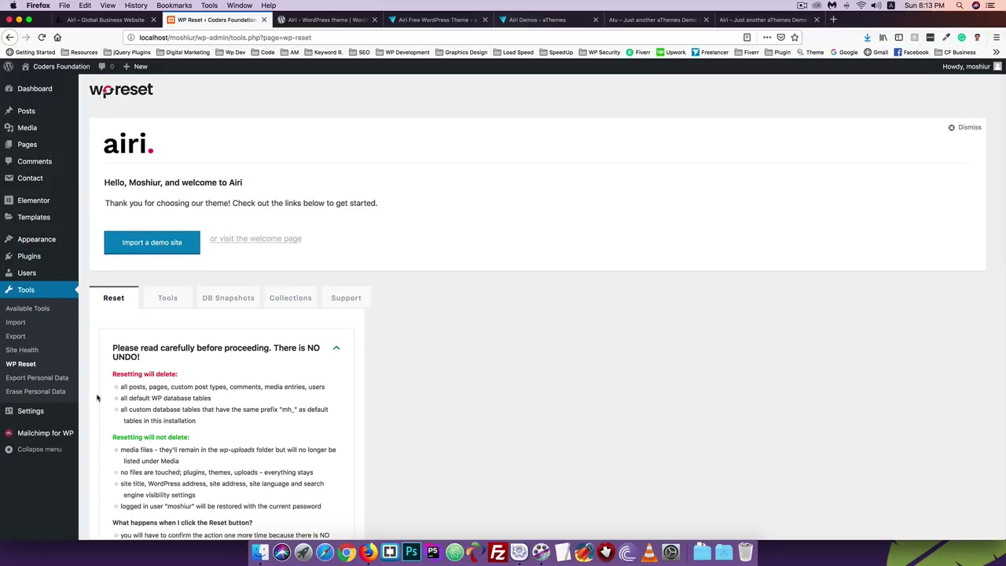
scroll(173, 347, "down", 4)
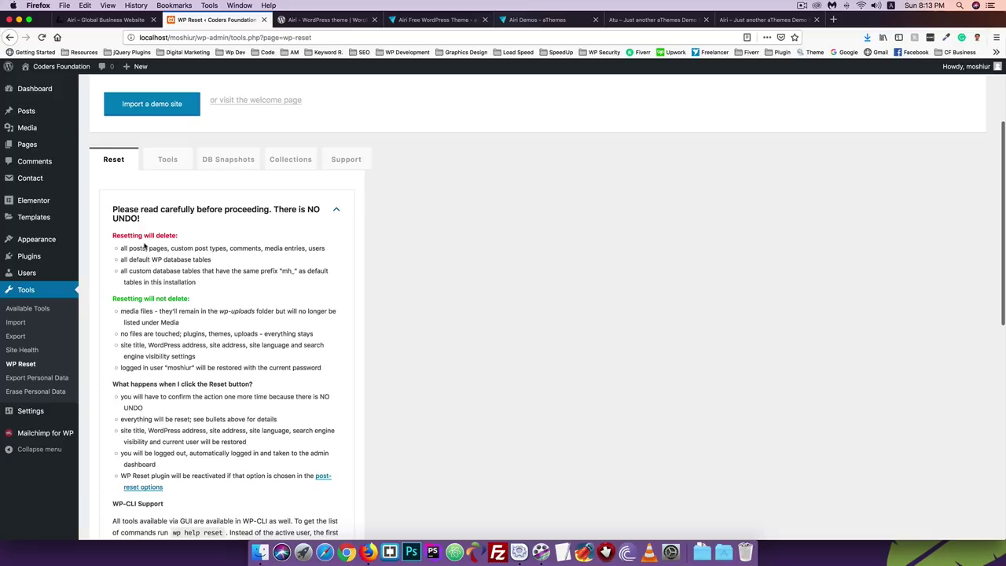
scroll(140, 244, "down", 1)
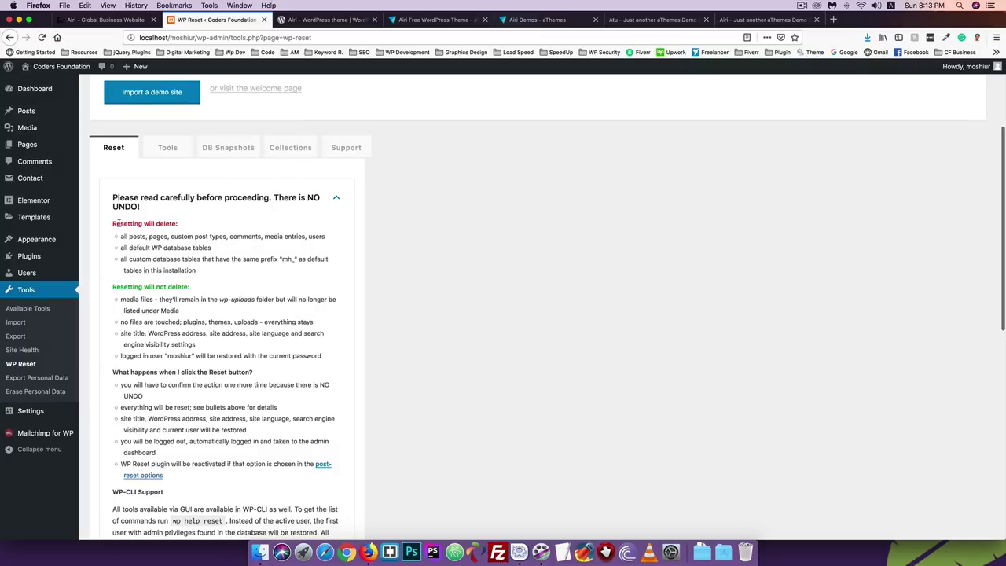
left_click_drag(117, 224, 166, 224)
left_click(174, 224)
left_click_drag(163, 248, 211, 249)
scroll(141, 248, "down", 1)
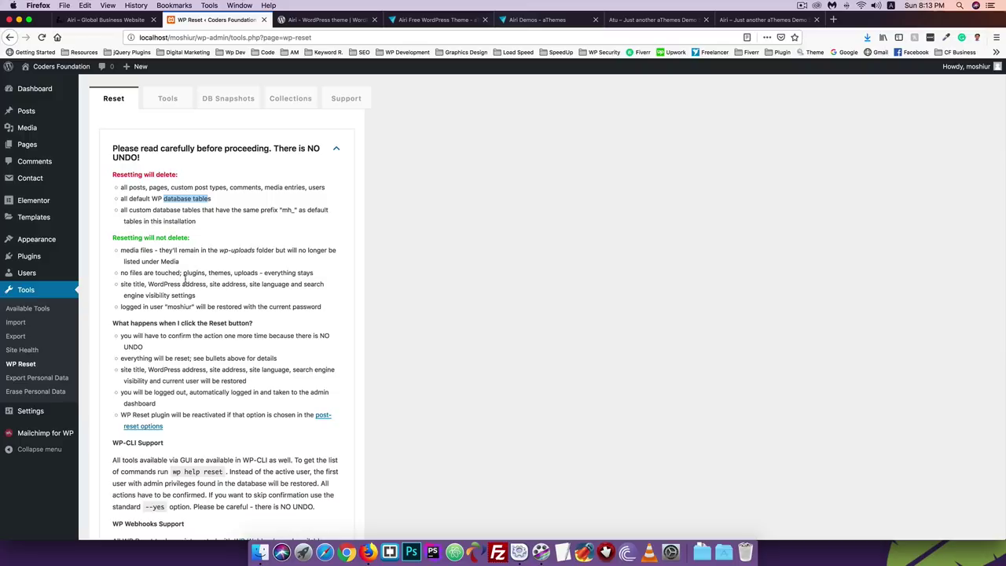
scroll(183, 285, "down", 2)
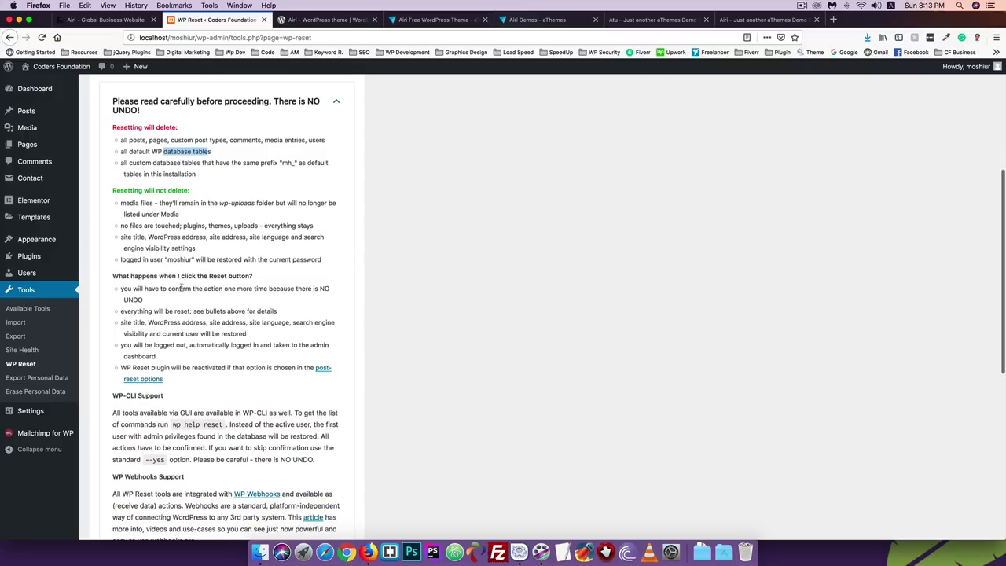
scroll(185, 299, "down", 2)
scroll(186, 309, "down", 8)
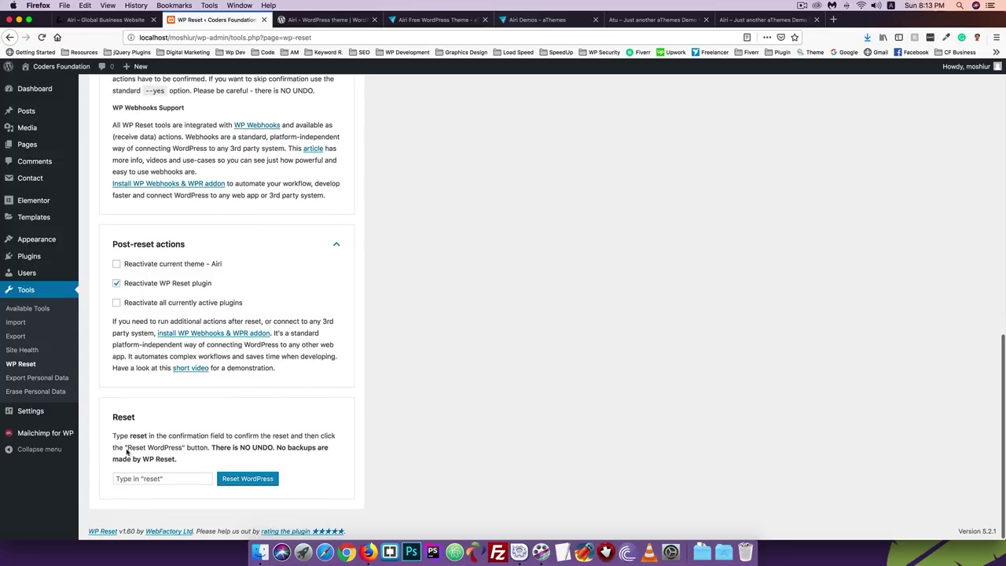
Turn off reactivating the WP Reset plugin after the reset and enter "reset" in the confirmation field
left_click(116, 284)
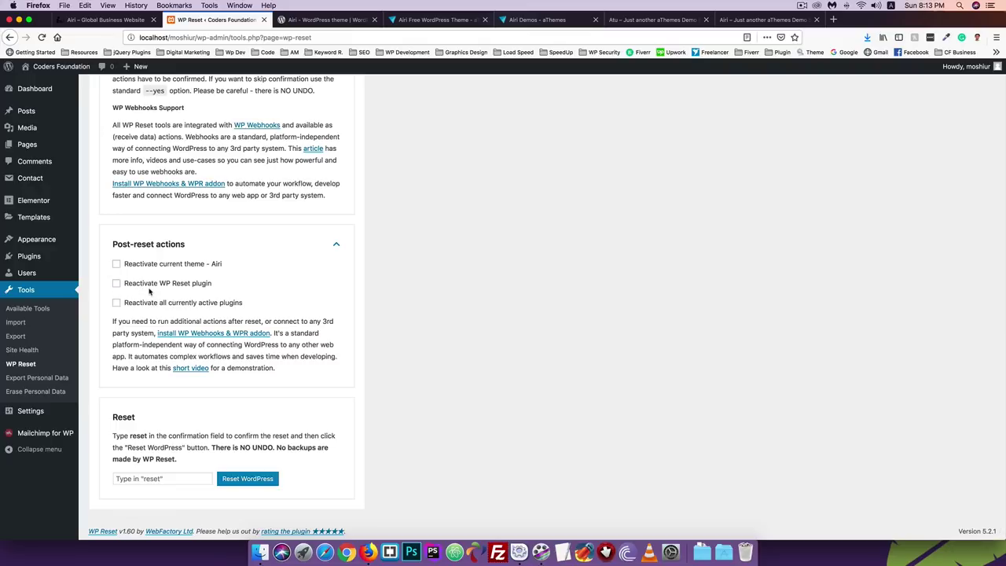
left_click(141, 480)
type("re")
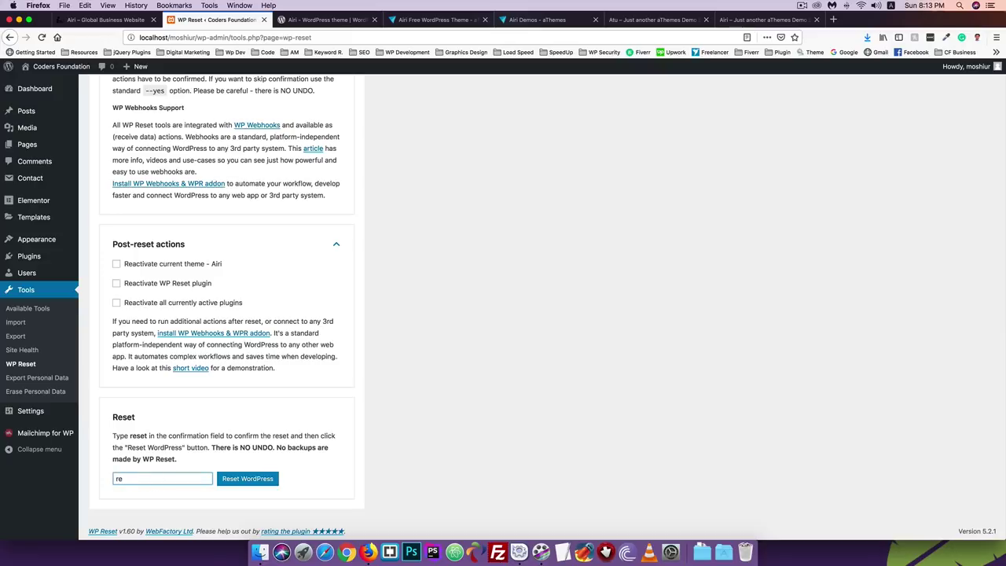
type("sey")
key("BackSpace")
type("t")
left_click(311, 477)
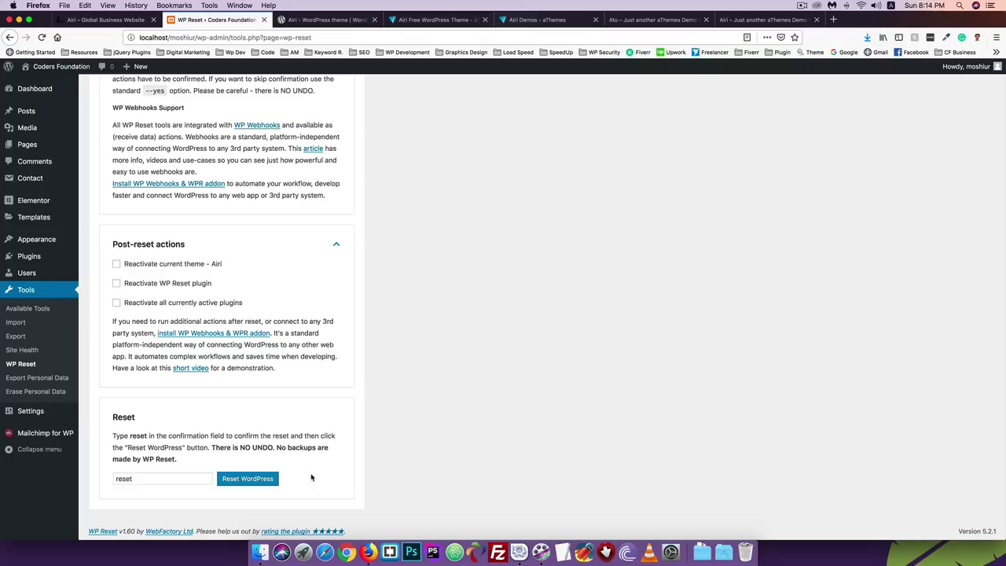
Open the site's front end in a new browser tab and look over its current homepage
mouse_move(43, 71)
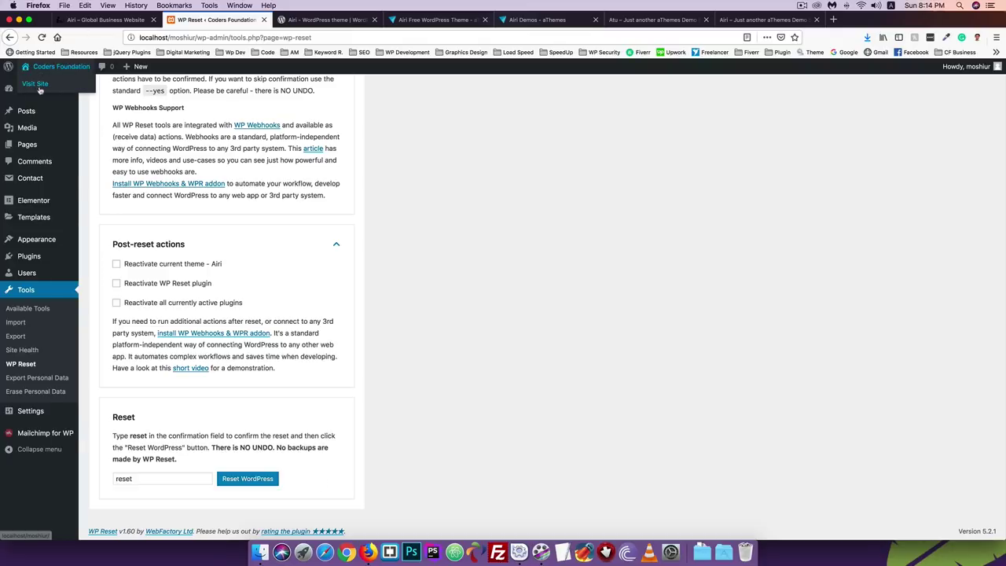
right_click(39, 90)
left_click(78, 97)
key("ctrl+Tab")
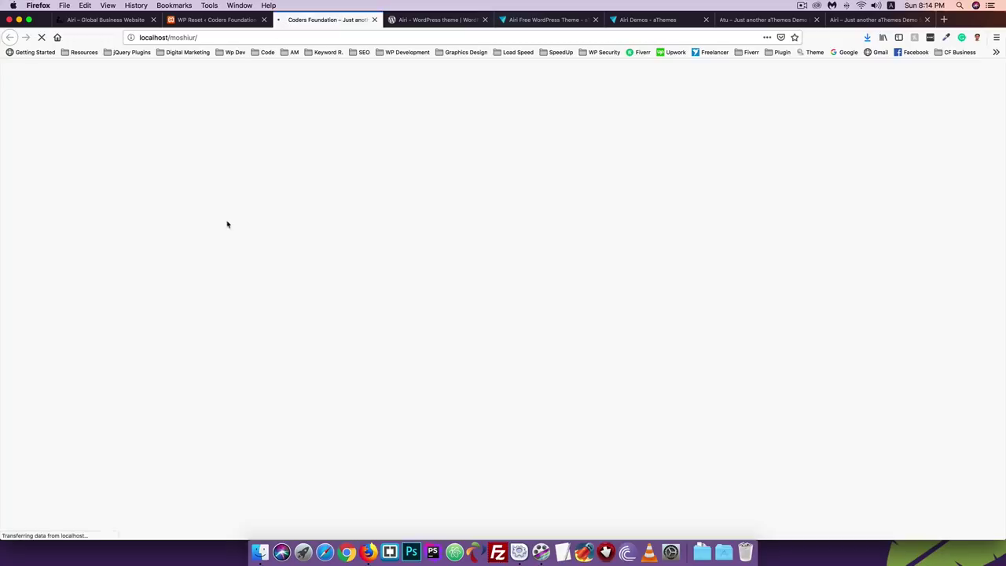
scroll(202, 252, "down", 3)
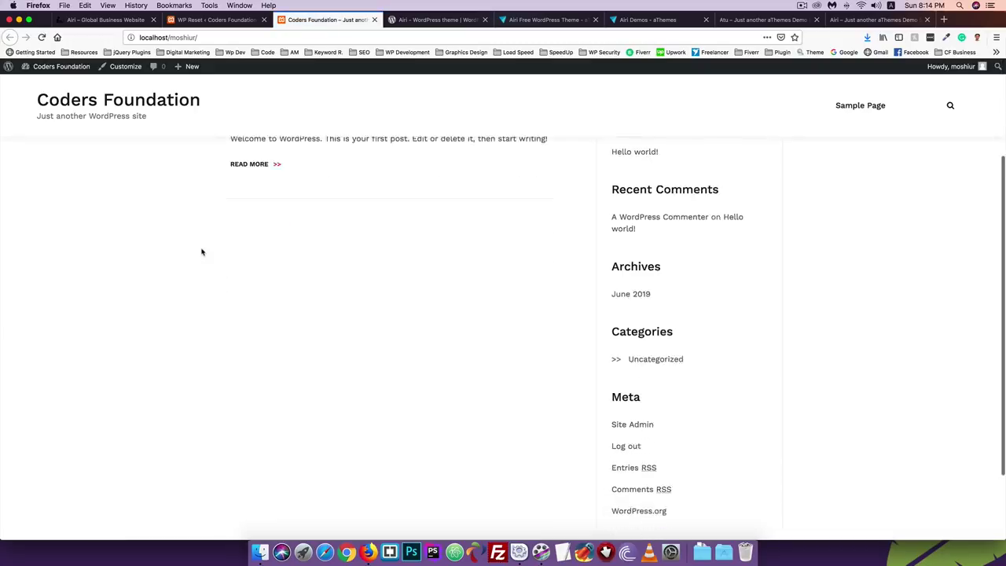
Return to the WP Reset page, reset WordPress and confirm the irreversible site reset
scroll(201, 252, "down", 2)
scroll(200, 249, "up", 5)
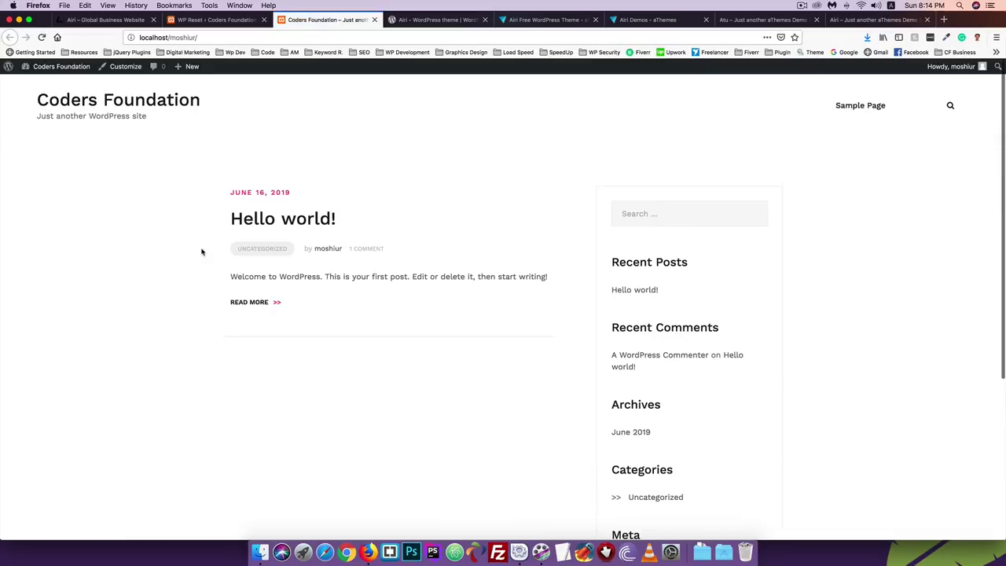
left_click(200, 19)
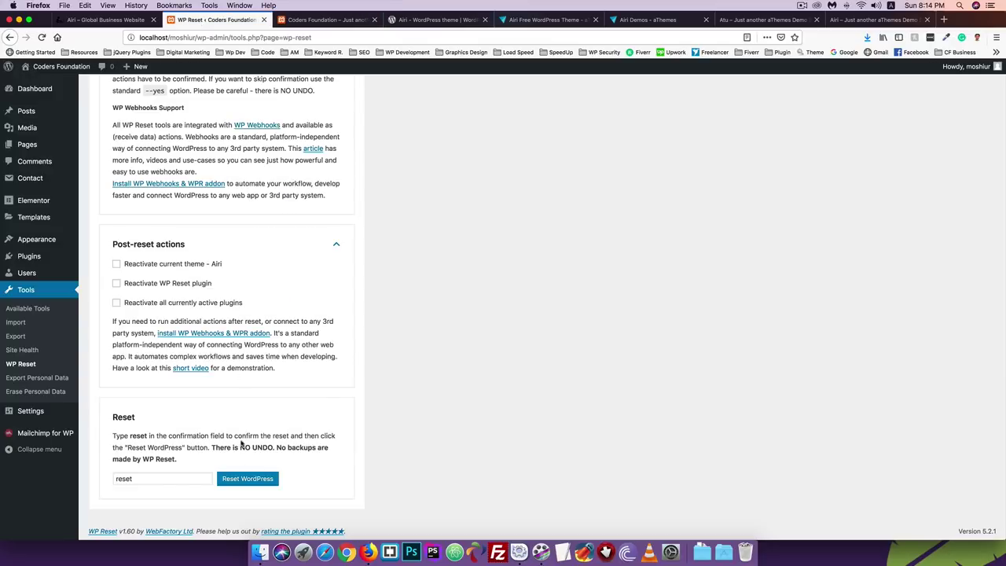
left_click(238, 483)
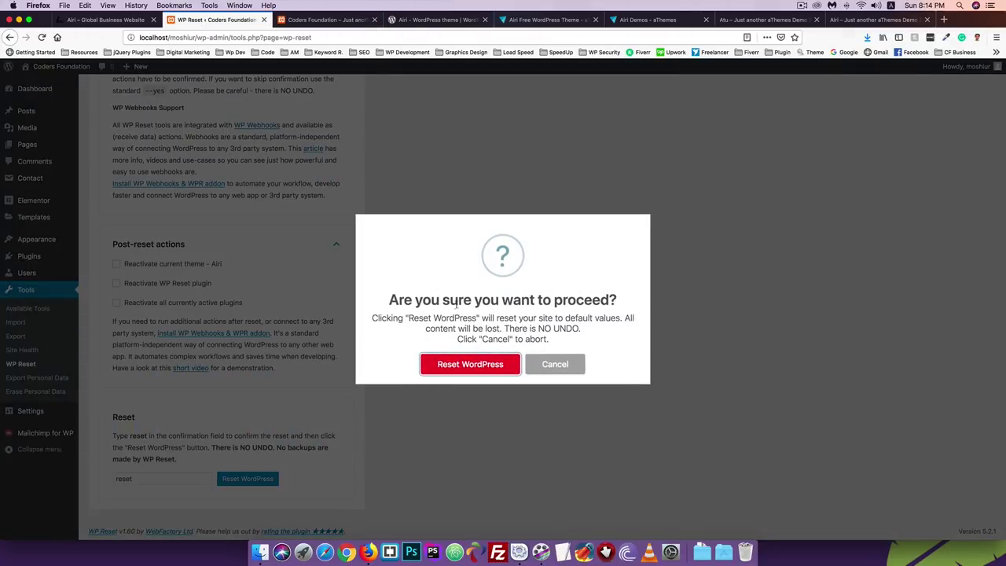
left_click(453, 369)
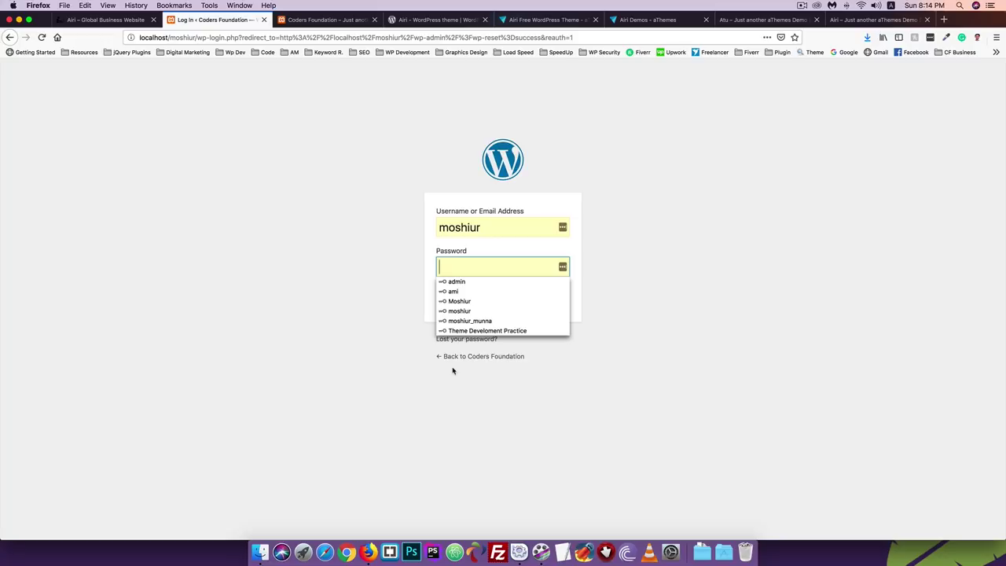
Log back in to the WordPress admin by filling in the saved account password
left_click(332, 336)
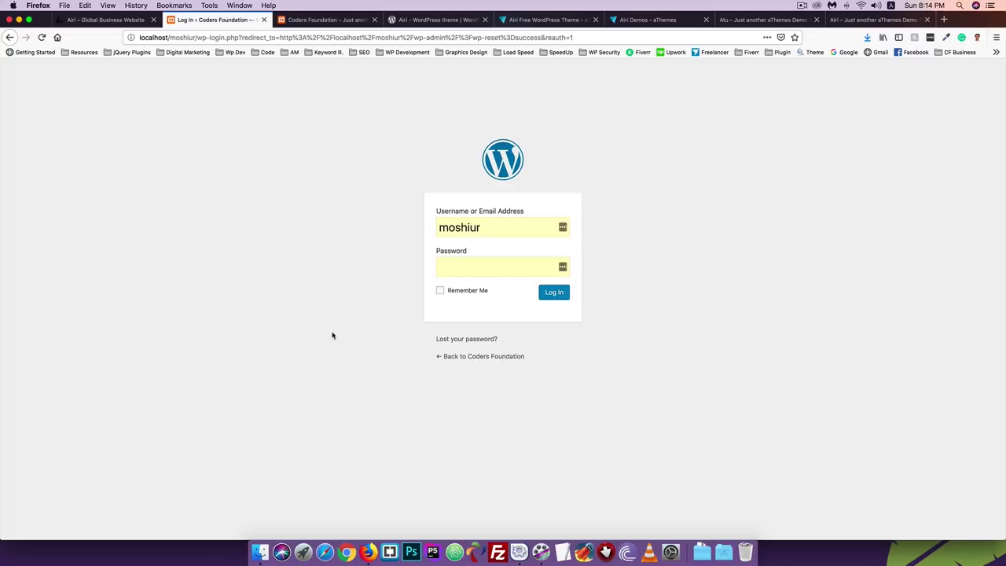
left_click(450, 268)
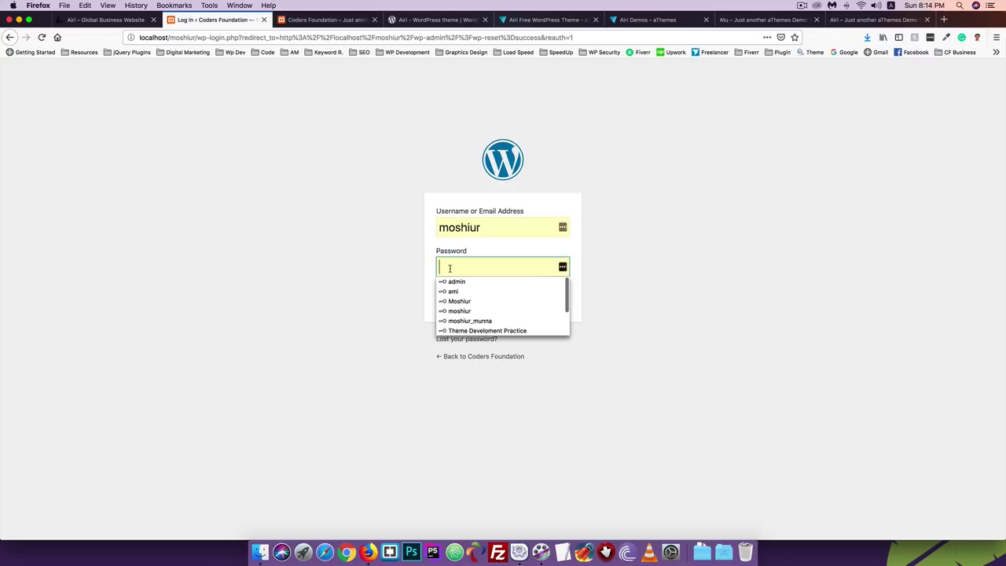
left_click(461, 310)
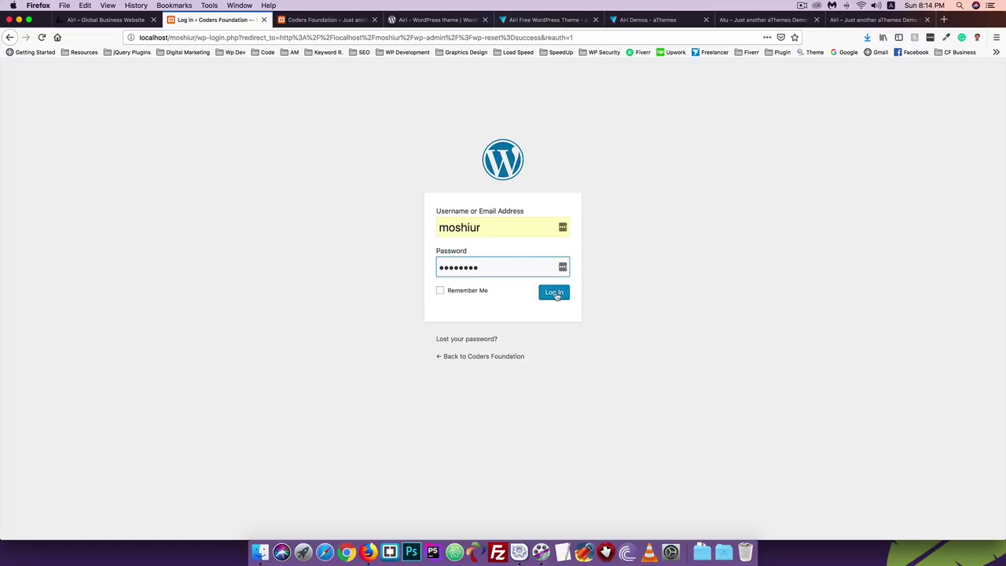
left_click(554, 293)
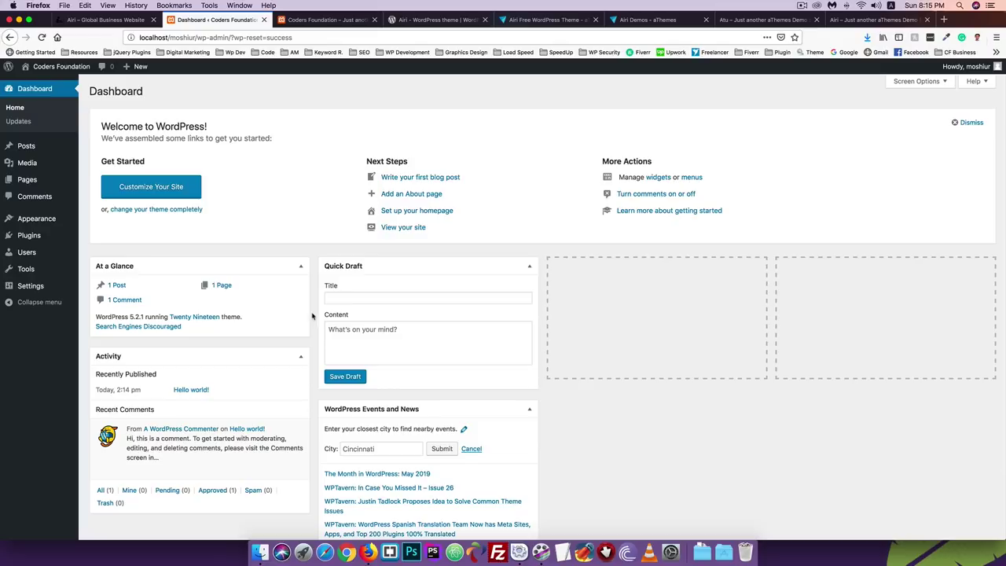
Check the posts list and reload the site's front end to examine the homepage after the reset
left_click(26, 146)
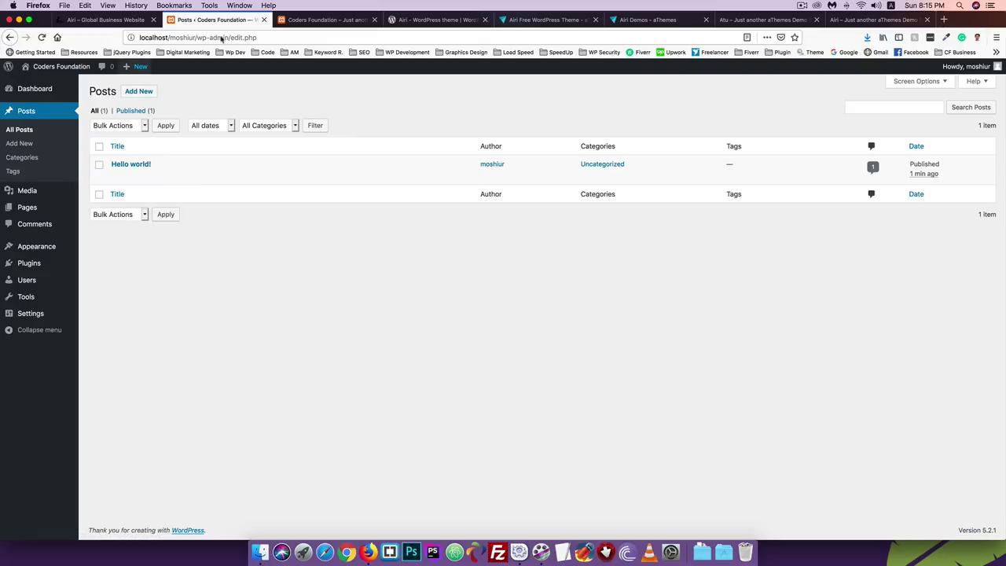
left_click(293, 19)
left_click(42, 37)
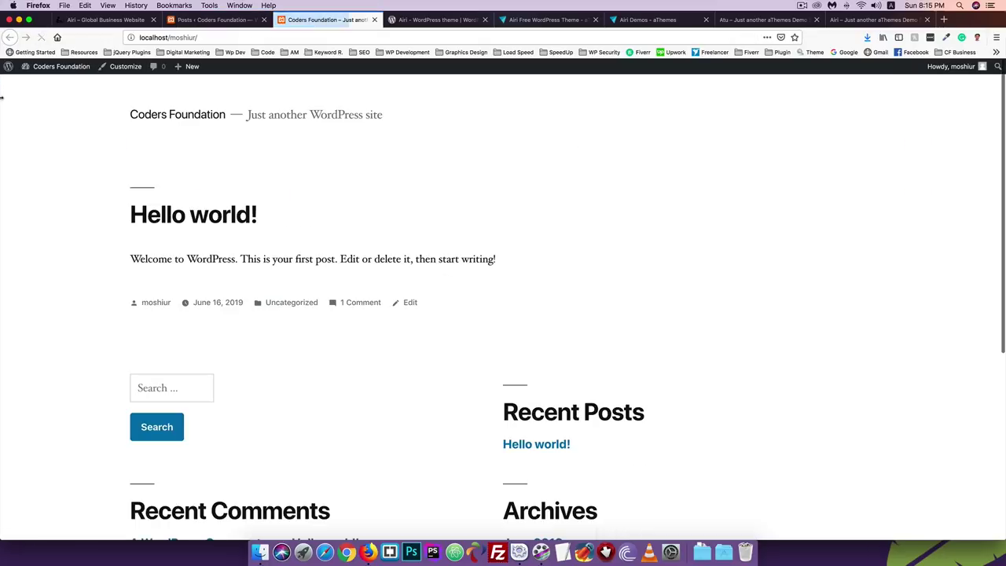
scroll(374, 315, "down", 8)
scroll(375, 315, "up", 8)
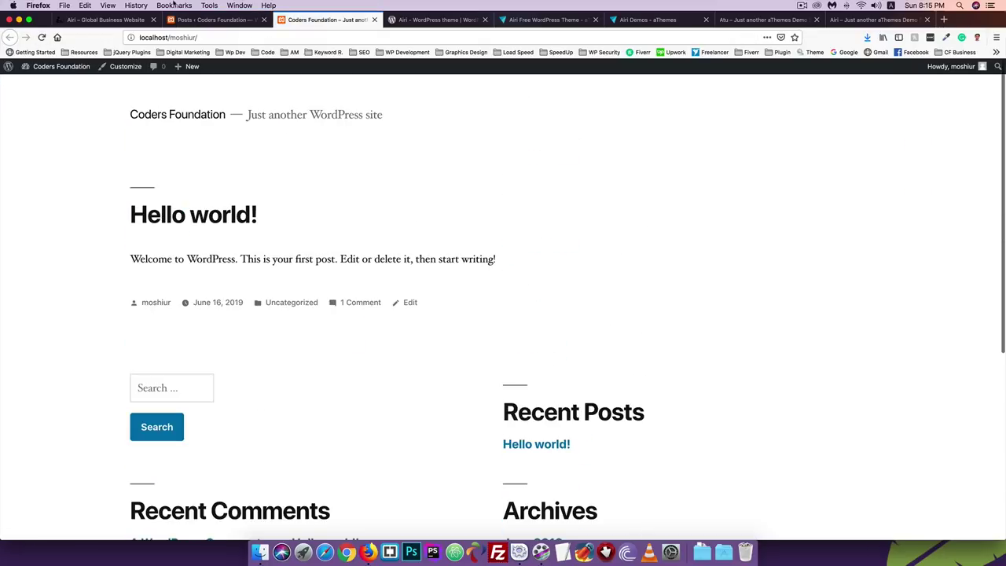
Review the installed themes in the admin area, and delete the WP Reset plugin with its data
left_click(180, 24)
mouse_move(39, 244)
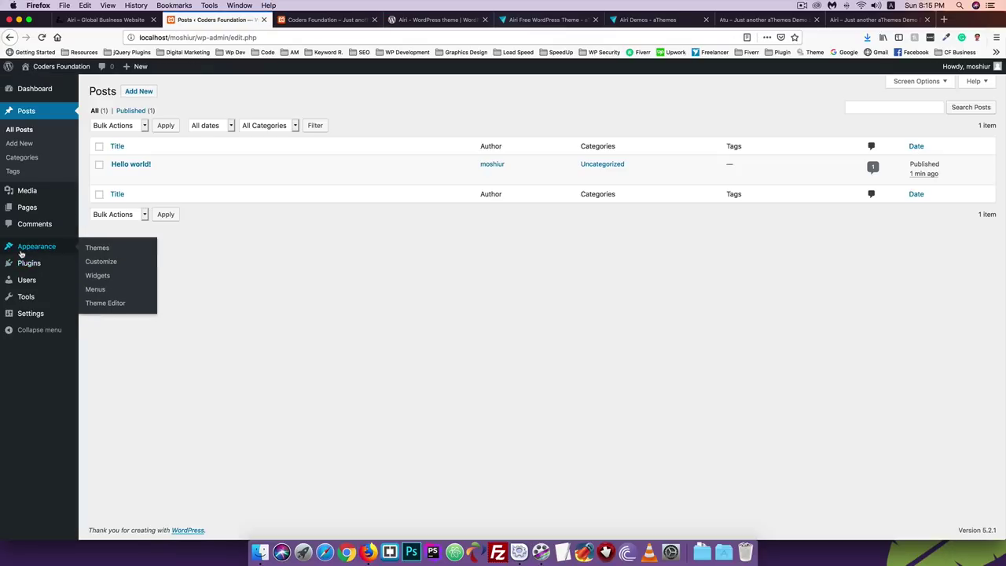
left_click(100, 249)
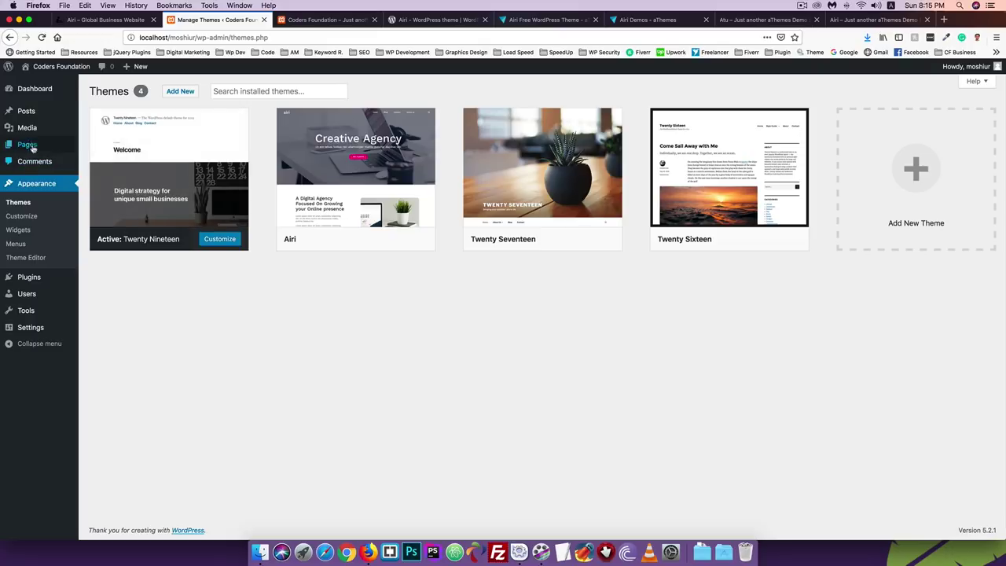
left_click(27, 276)
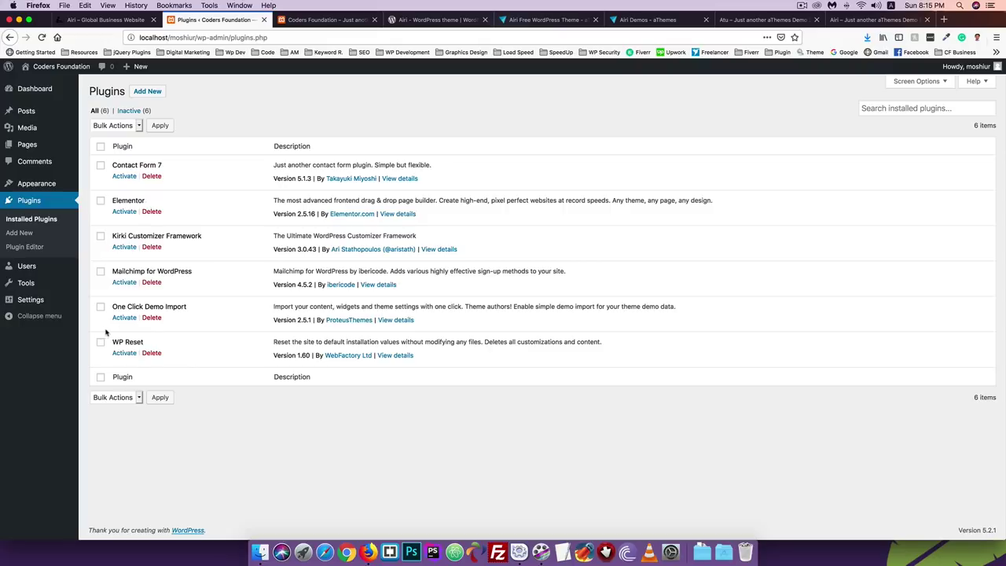
left_click(151, 353)
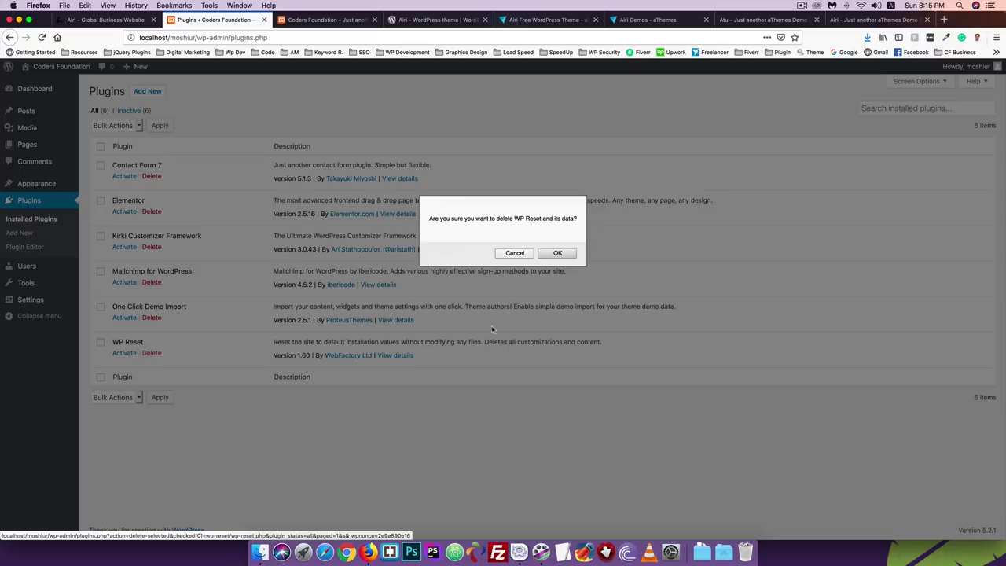
left_click(557, 255)
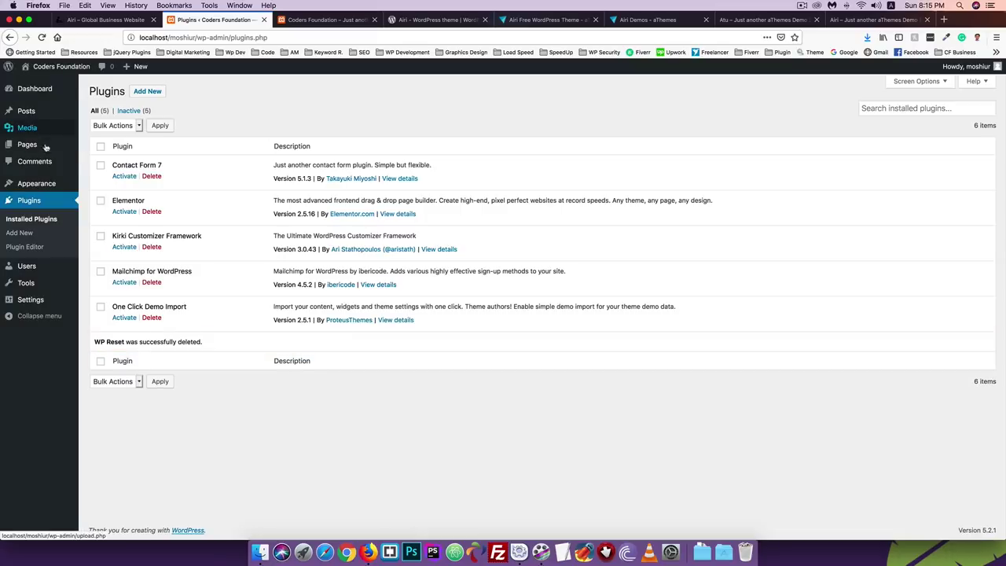
Activate the installed Airi theme
mouse_move(36, 186)
left_click(98, 185)
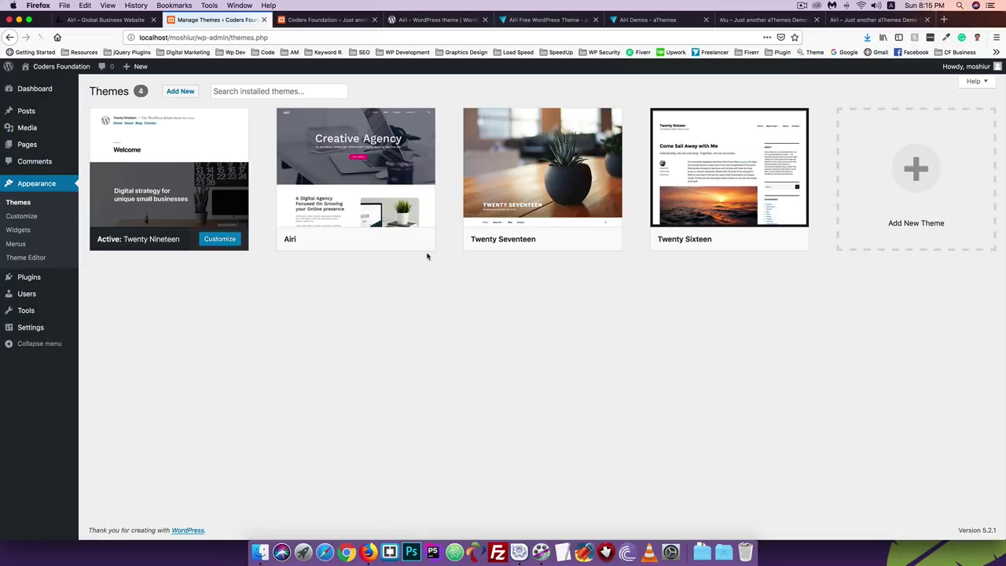
left_click(356, 239)
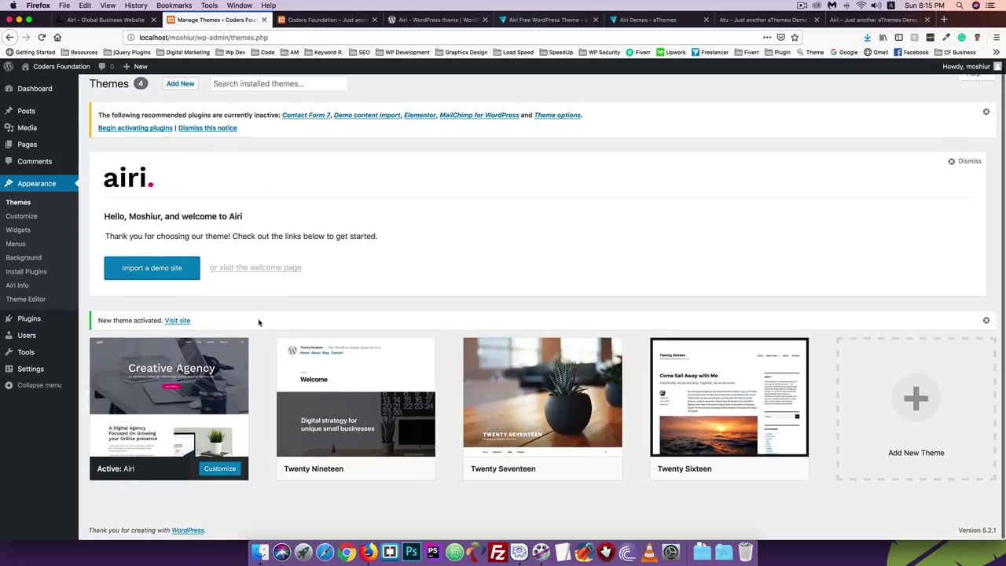
Bulk-activate all of Airi's recommended plugins: Contact Form 7, Demo content import, Elementor, MailChimp for WordPress and Theme options
scroll(224, 298, "down", 1)
left_click(135, 128)
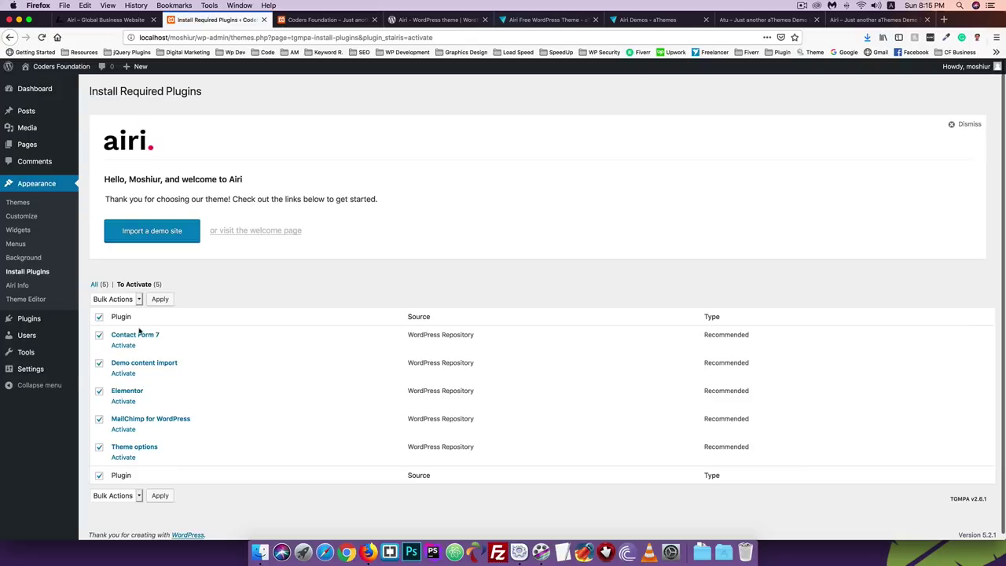
left_click(116, 302)
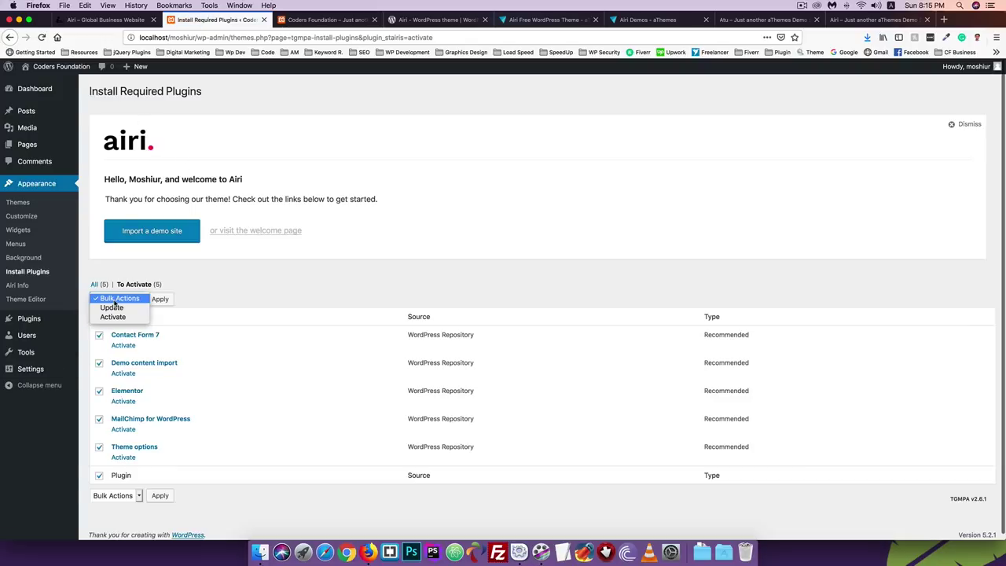
left_click(113, 317)
left_click(158, 302)
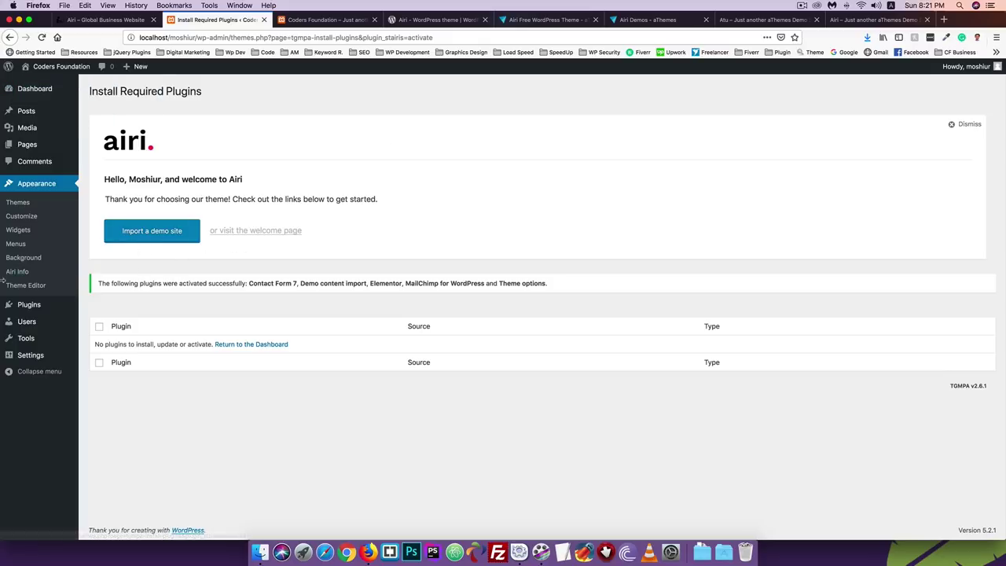
Decline Kirki's anonymous data sharing request on the dashboard and open the Import Demo Data page
left_click(38, 95)
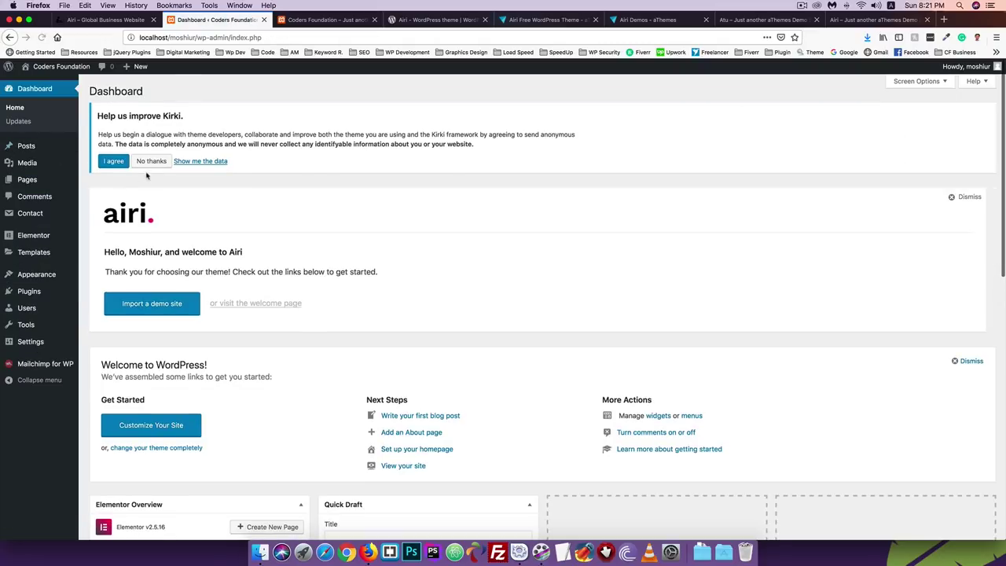
left_click(149, 163)
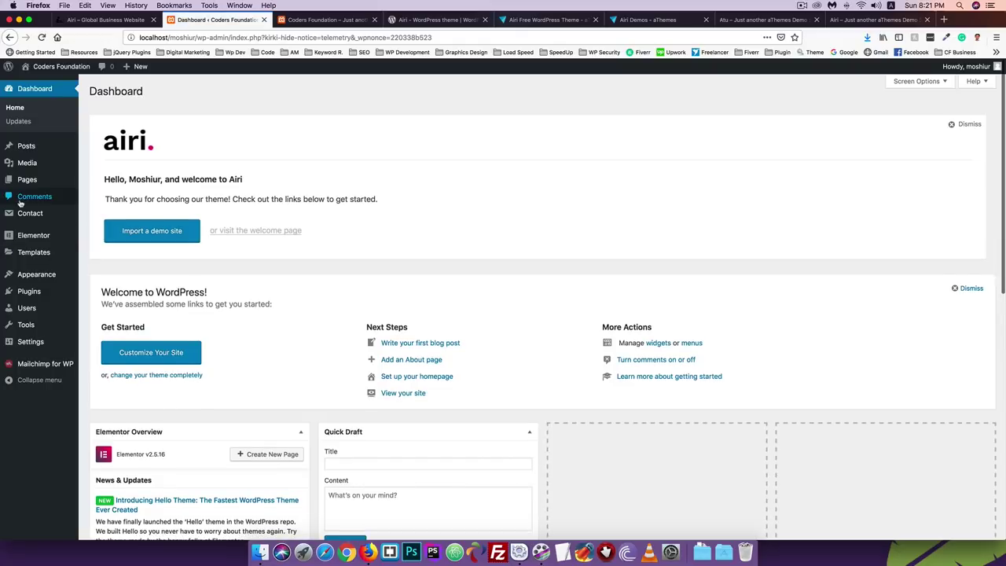
mouse_move(26, 272)
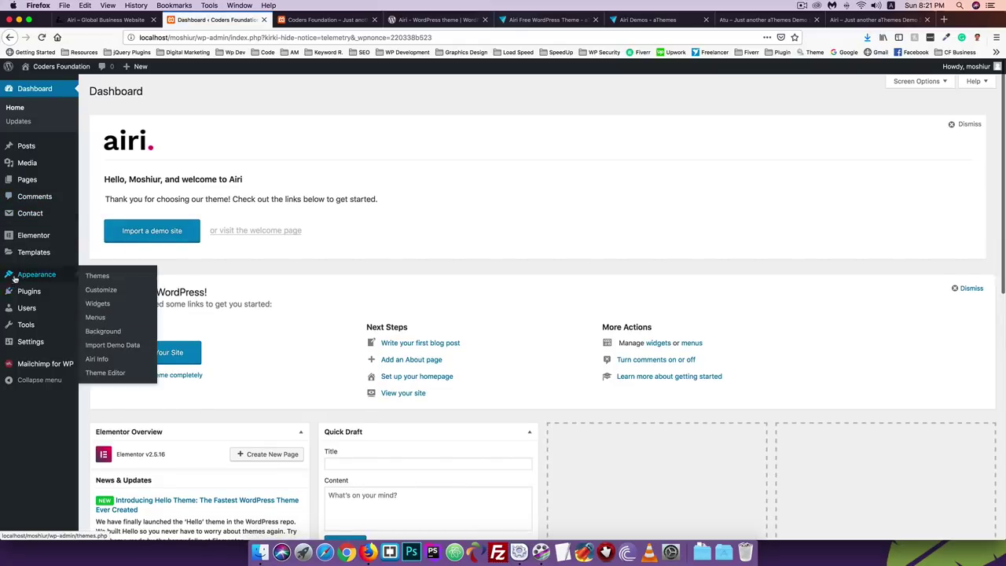
left_click(105, 346)
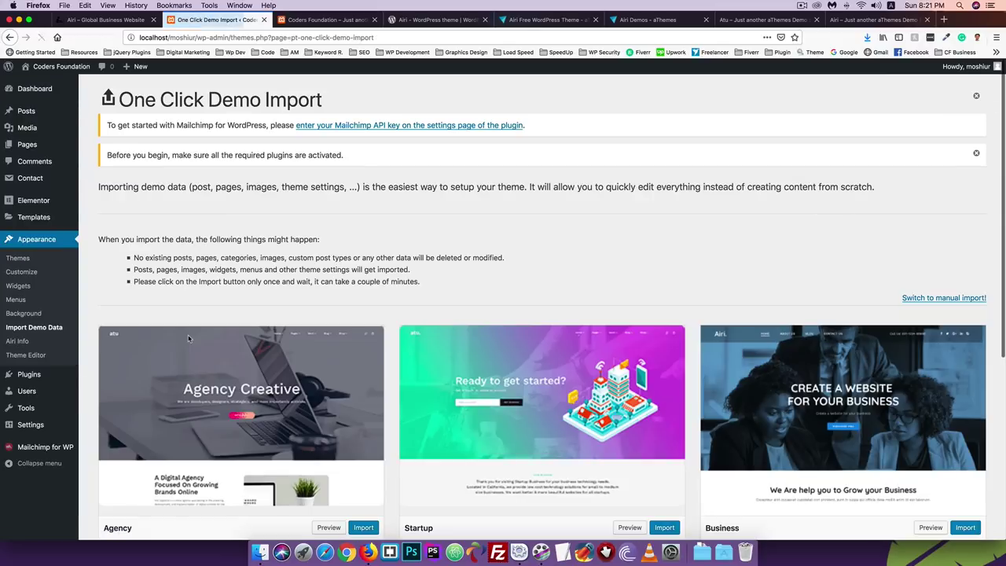
scroll(232, 300, "down", 3)
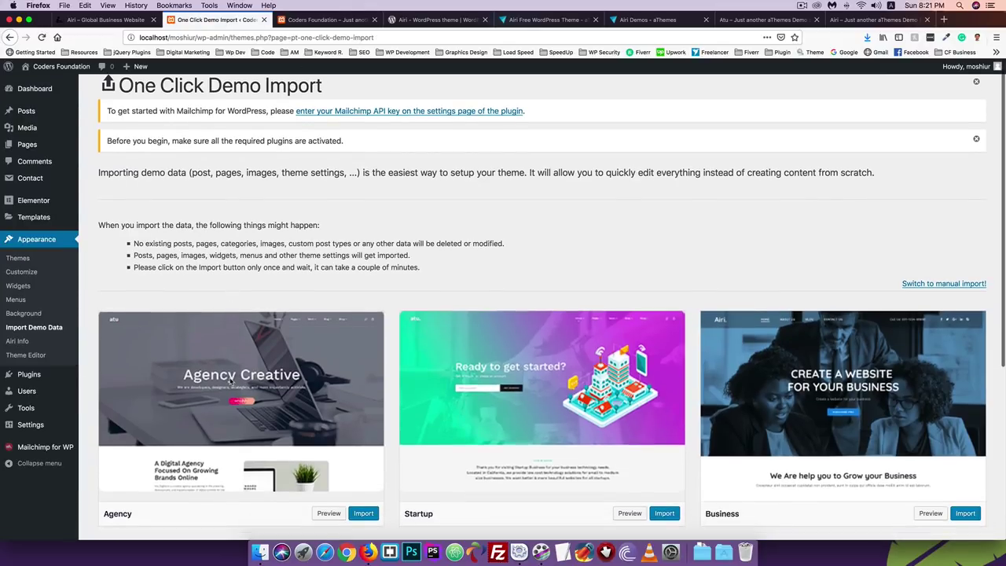
Look over the Airi demos gallery and the live Startup demo, and examine the Agency demo page to its footer
left_click(548, 21)
left_click(646, 19)
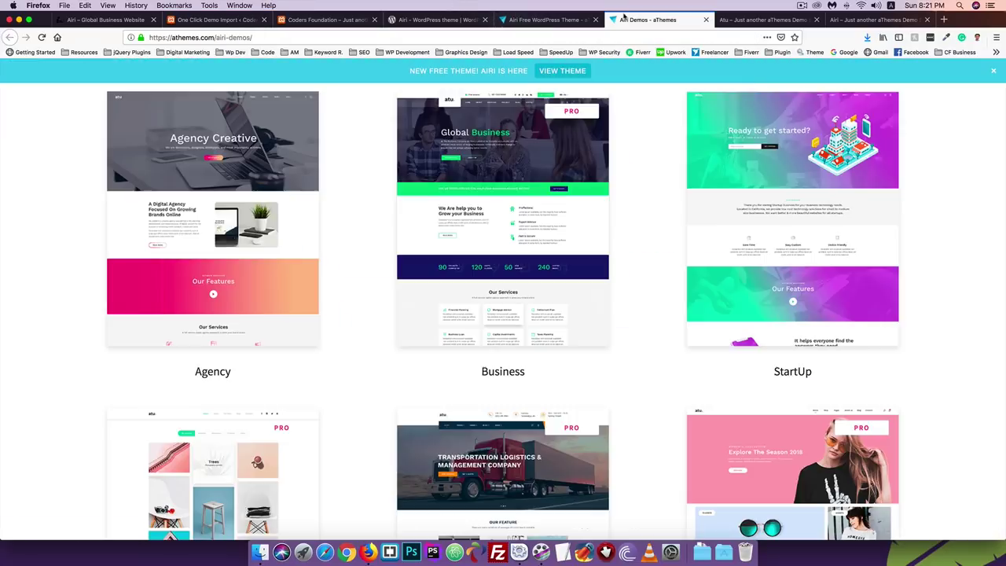
left_click(759, 20)
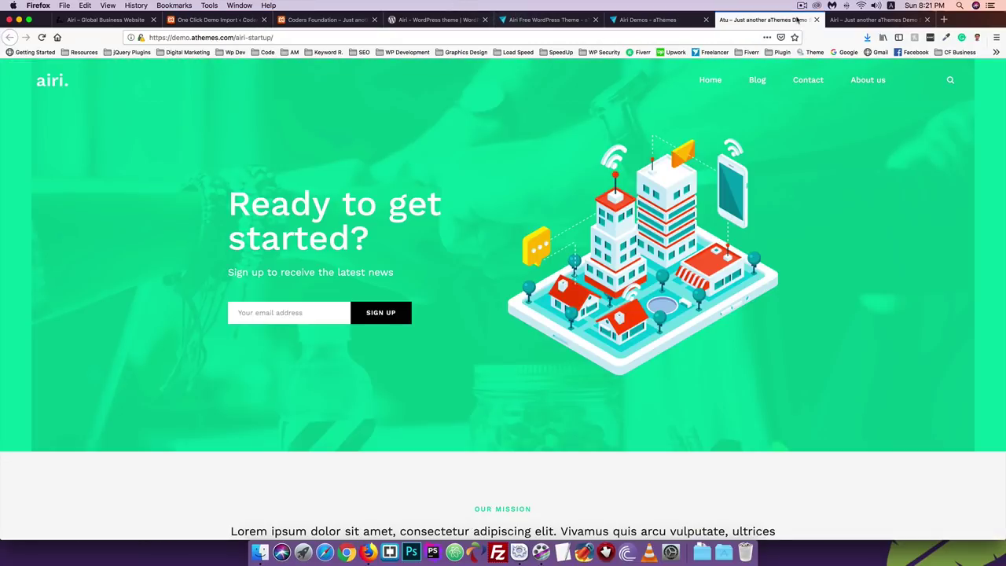
left_click(865, 19)
scroll(605, 150, "down", 5)
scroll(605, 149, "up", 5)
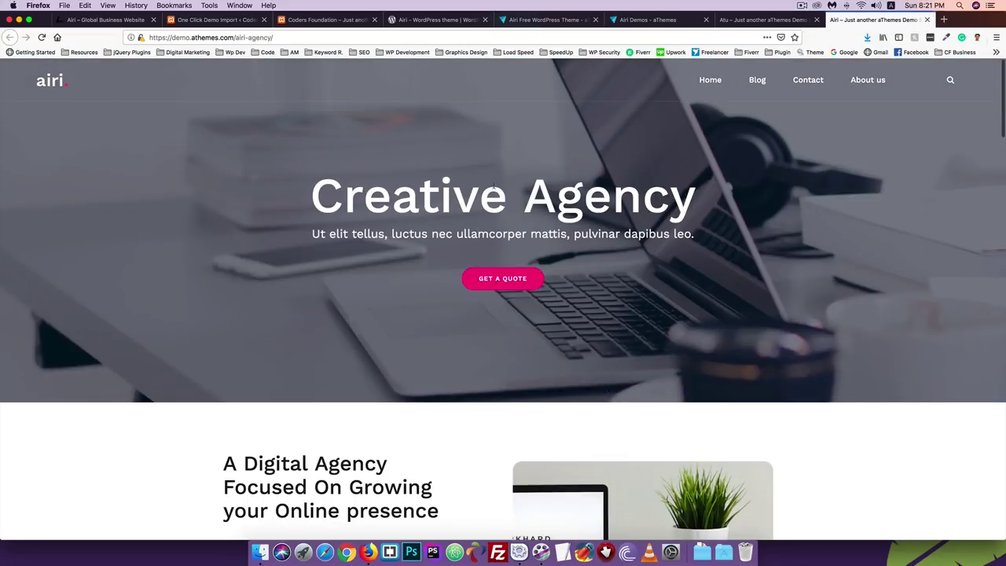
scroll(483, 211, "down", 15)
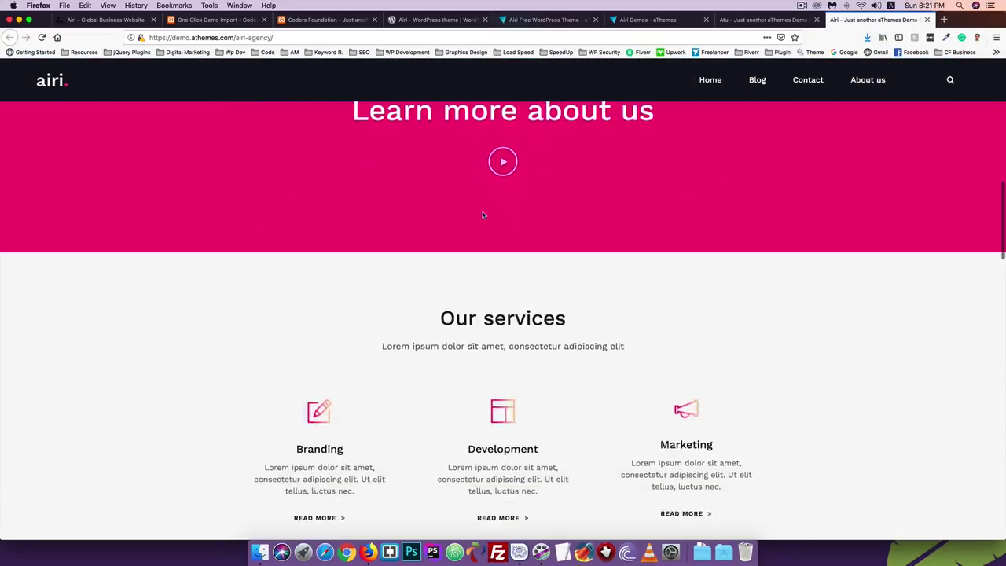
scroll(483, 215, "down", 8)
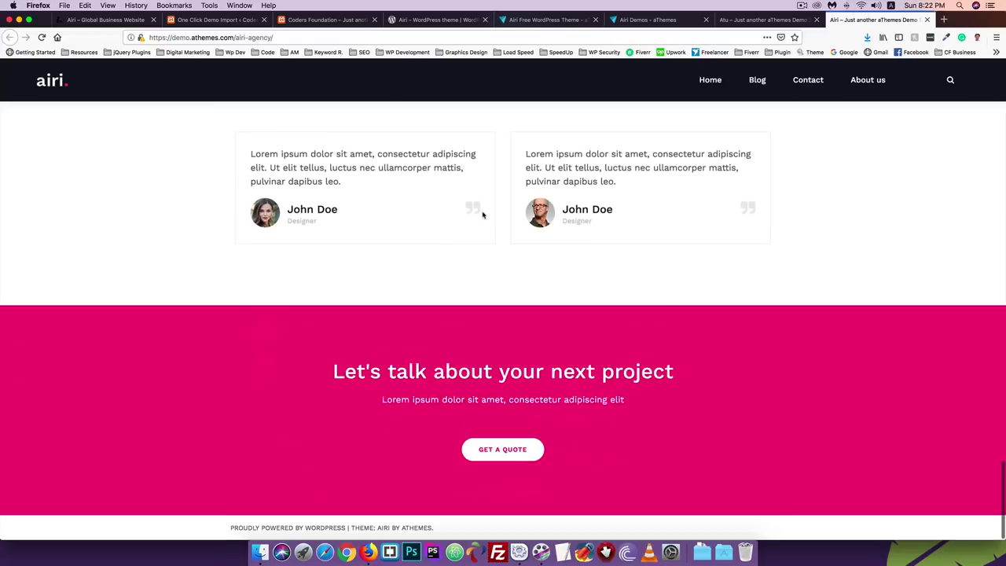
Import the Agency demo on the One Click Demo Import page and confirm the import
left_click(181, 20)
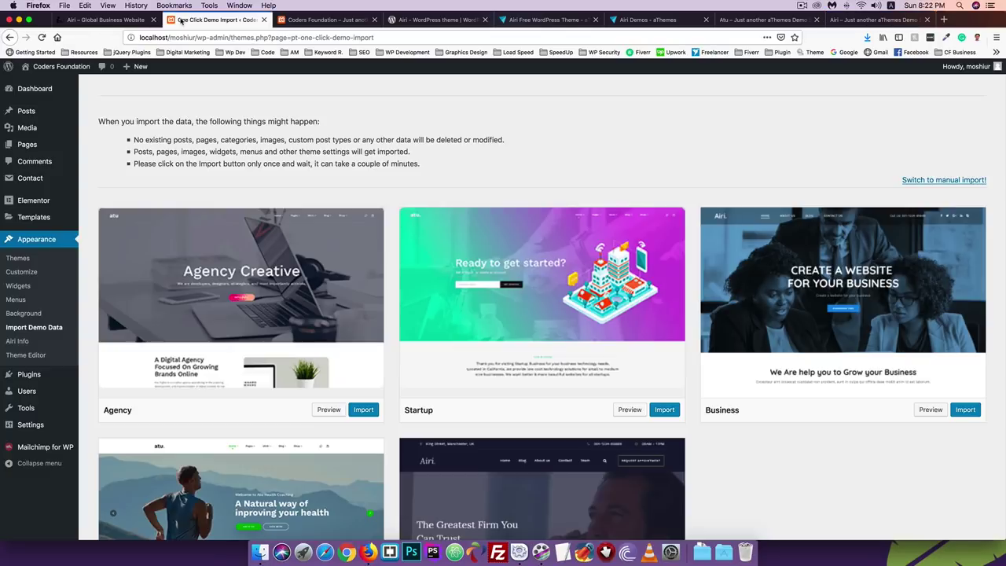
scroll(236, 366, "down", 1)
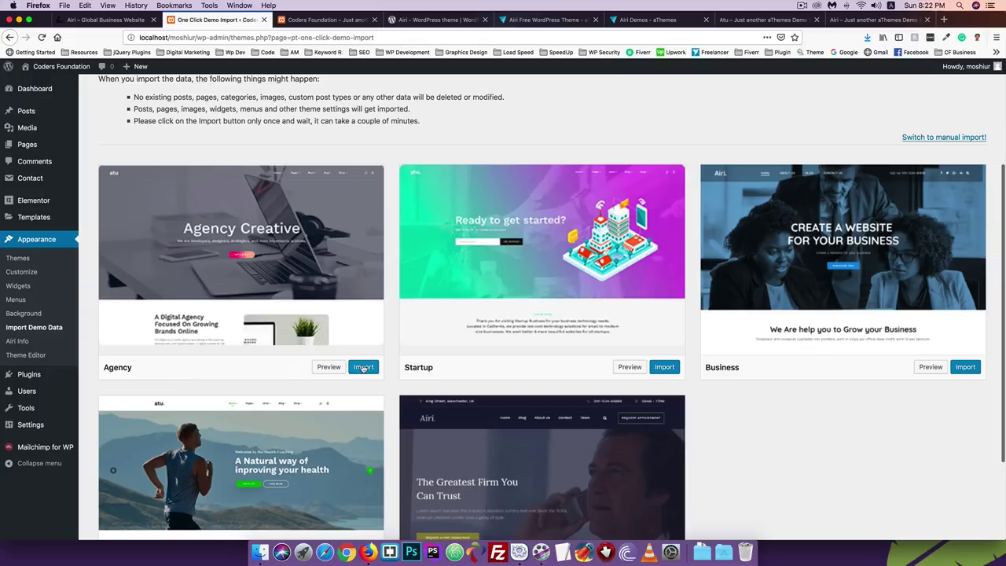
left_click(363, 369)
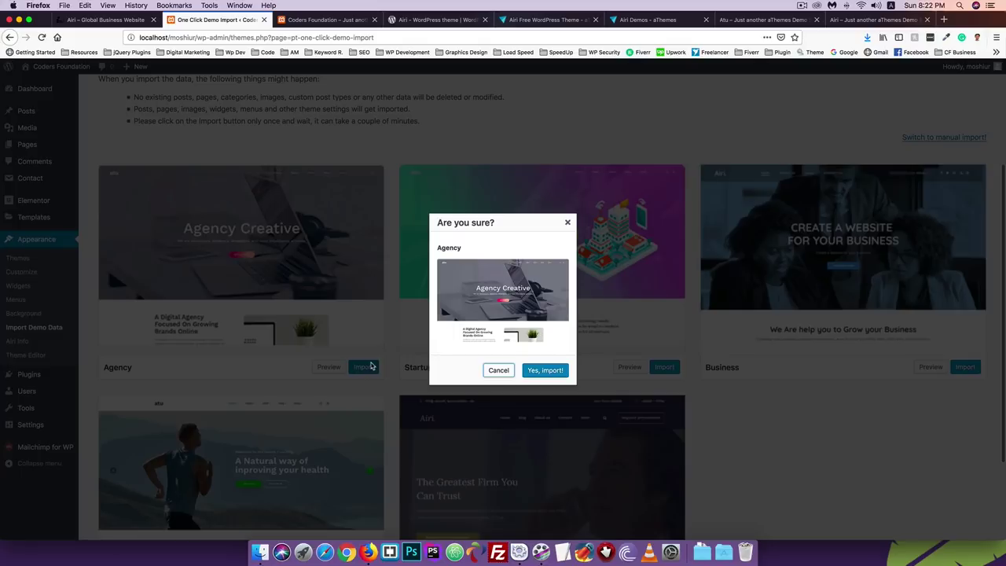
left_click(536, 371)
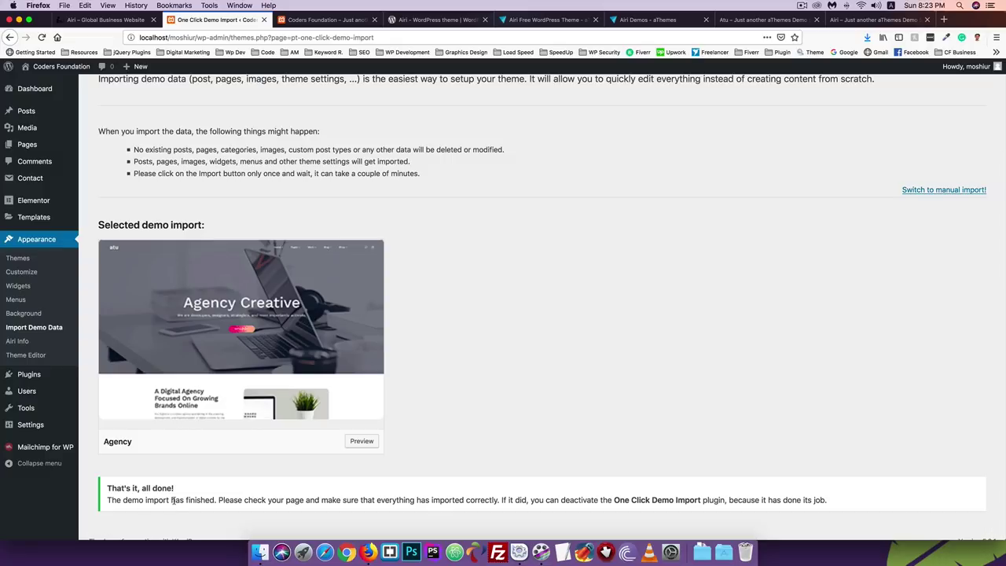
Open the Coders Foundation site in a new browser tab from the finished demo import page
scroll(173, 502, "down", 1)
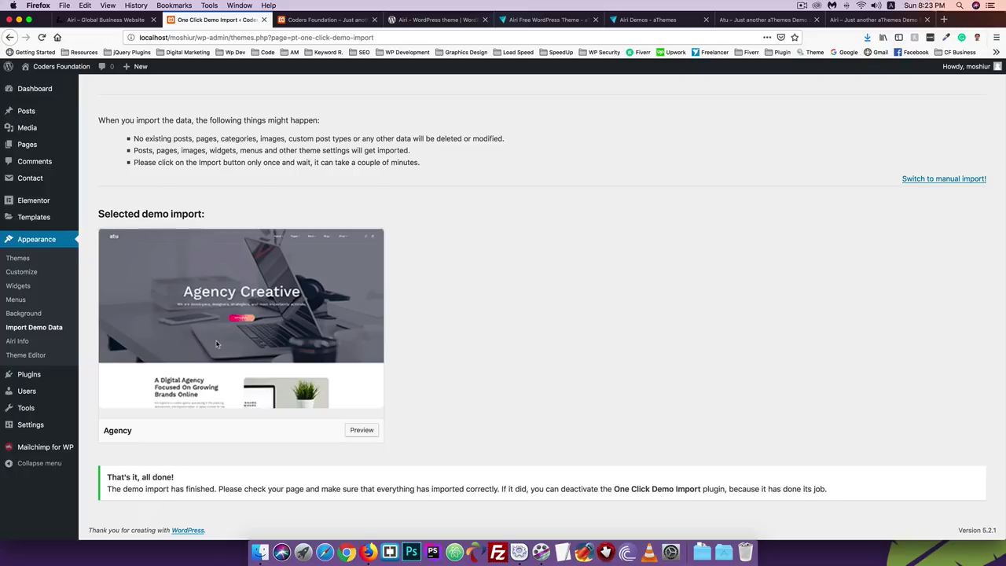
scroll(217, 346, "up", 5)
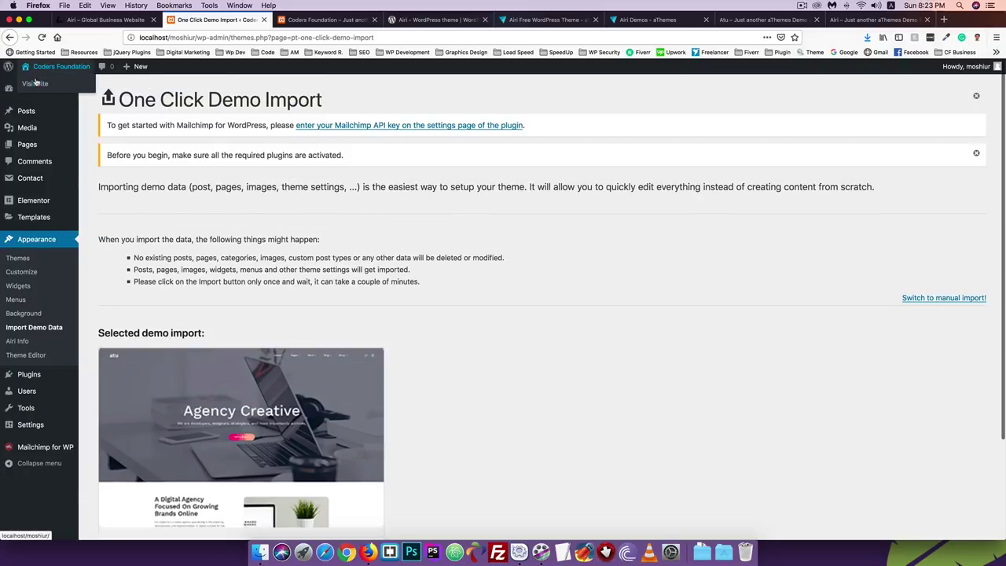
right_click(33, 81)
left_click(71, 87)
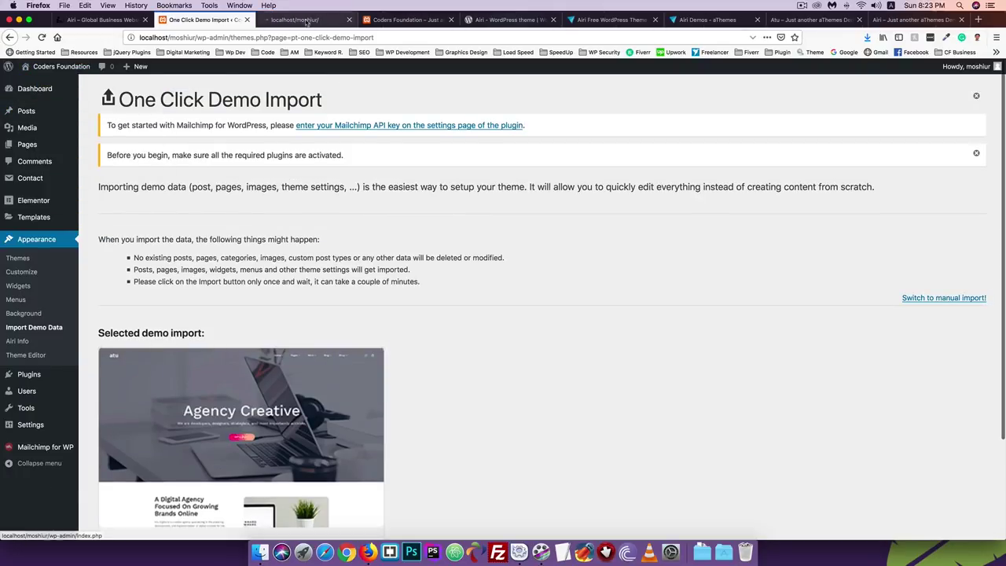
left_click(296, 20)
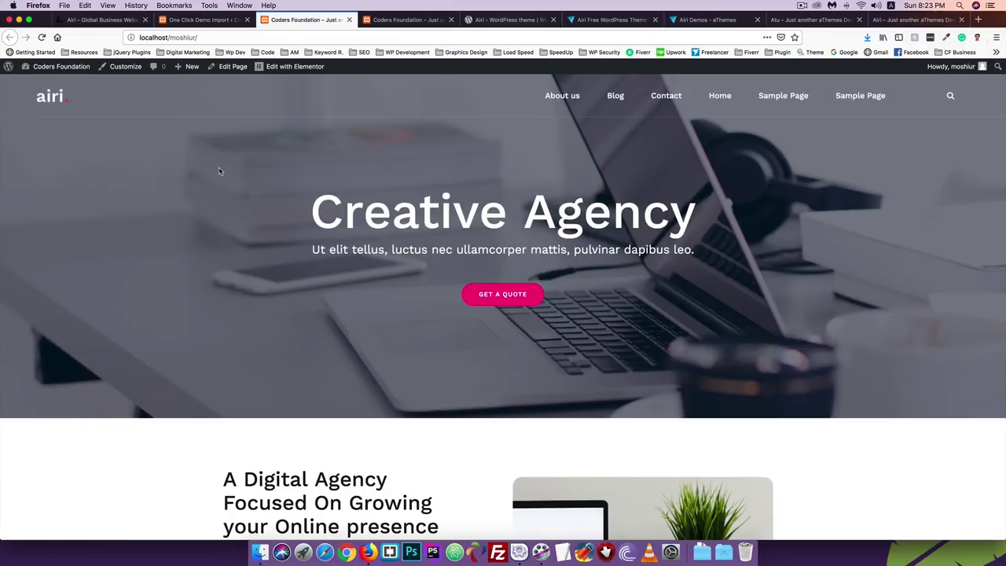
Look over the imported homepage's header menu and its sections from the hero down to the testimonials
scroll(219, 170, "down", 5)
scroll(220, 171, "down", 10)
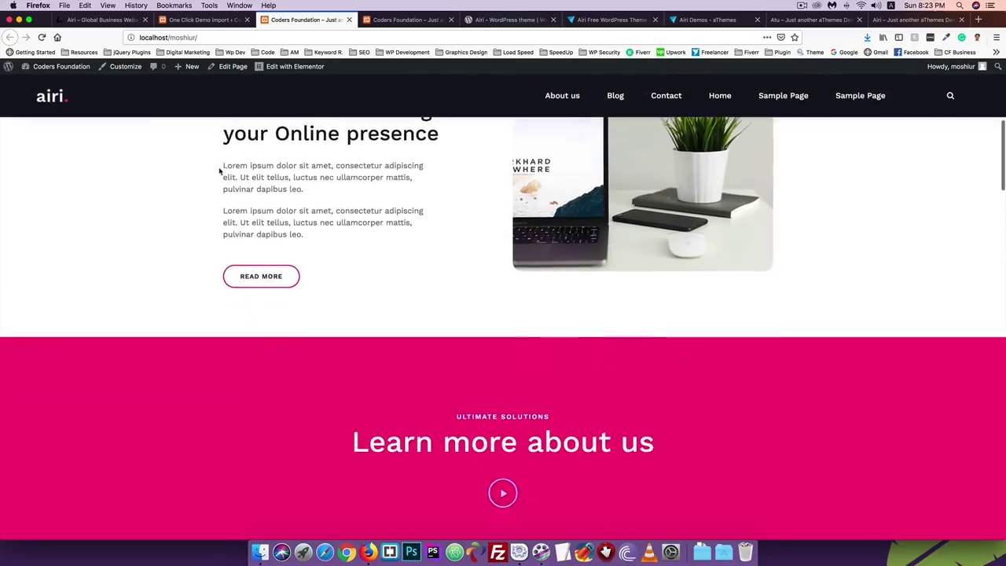
scroll(220, 170, "down", 10)
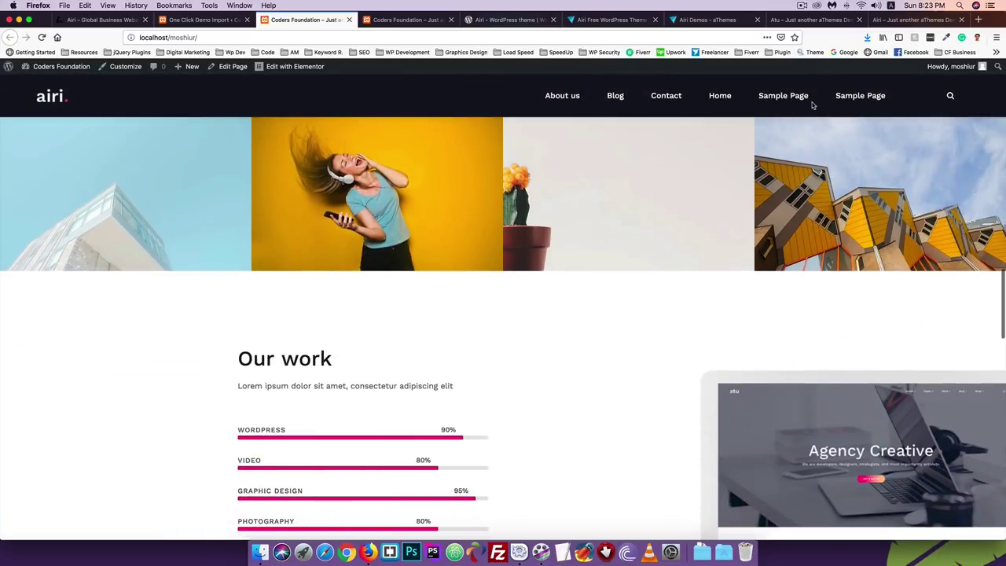
scroll(336, 212, "down", 10)
scroll(336, 212, "down", 5)
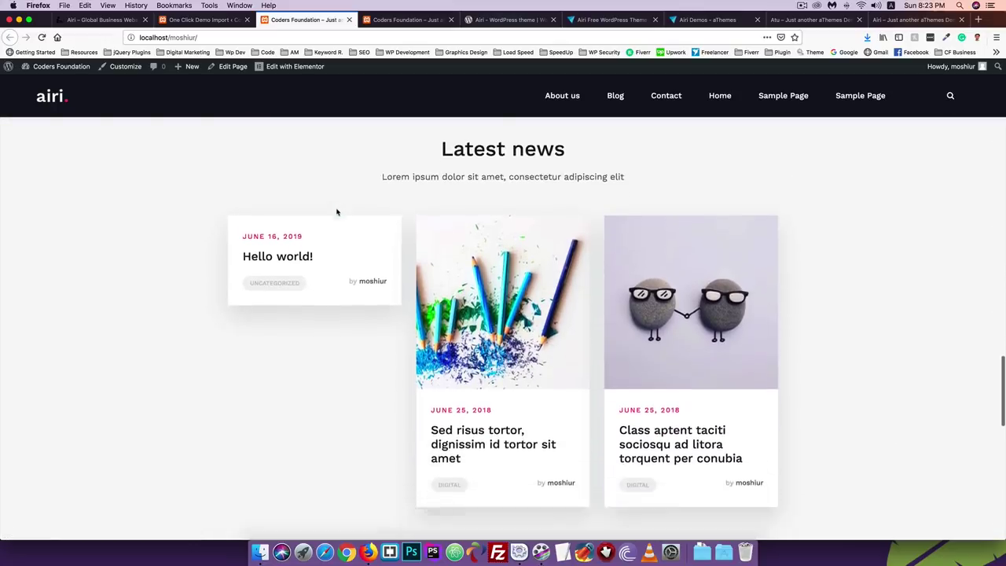
scroll(336, 212, "up", 10)
scroll(337, 212, "down", 5)
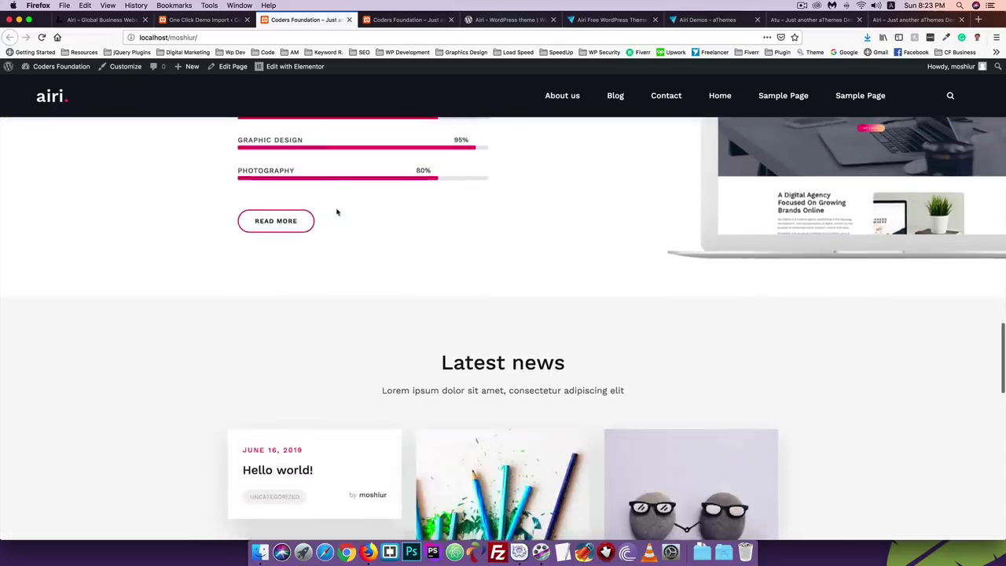
scroll(297, 342, "down", 1)
scroll(297, 342, "down", 4)
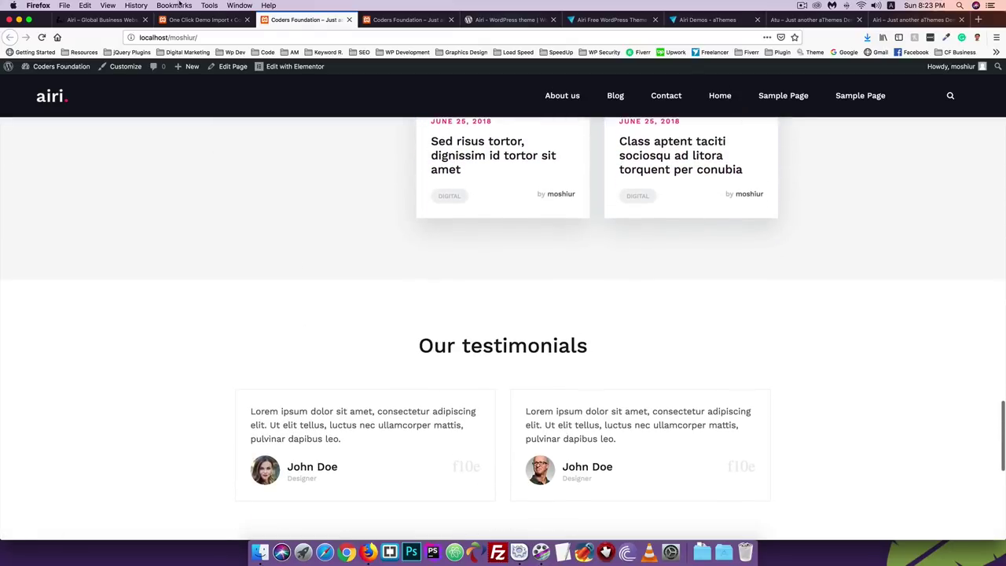
Open the Menus admin page in a new browser tab, assign Menu to the Primary display location and save it
left_click(217, 21)
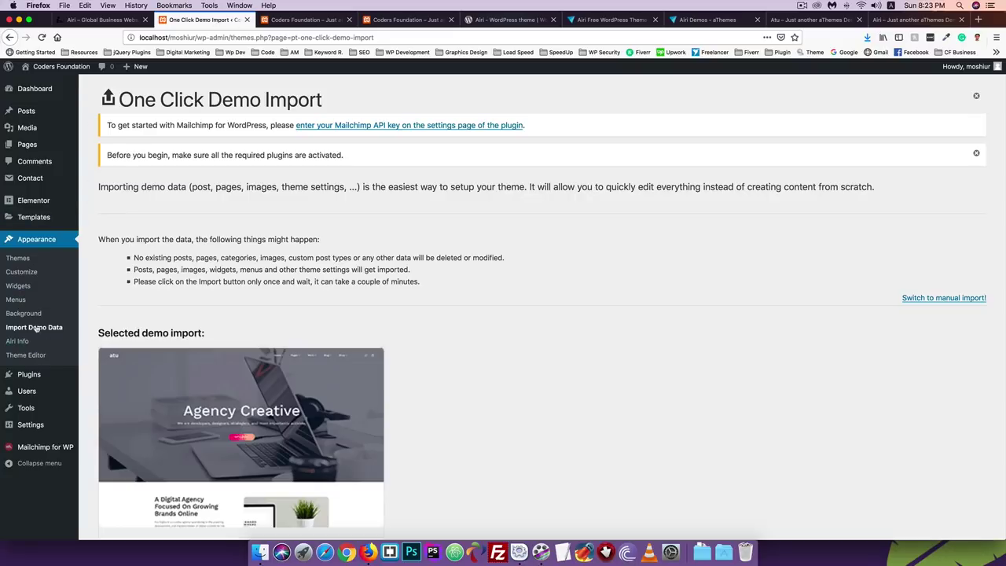
right_click(22, 301)
left_click(49, 306)
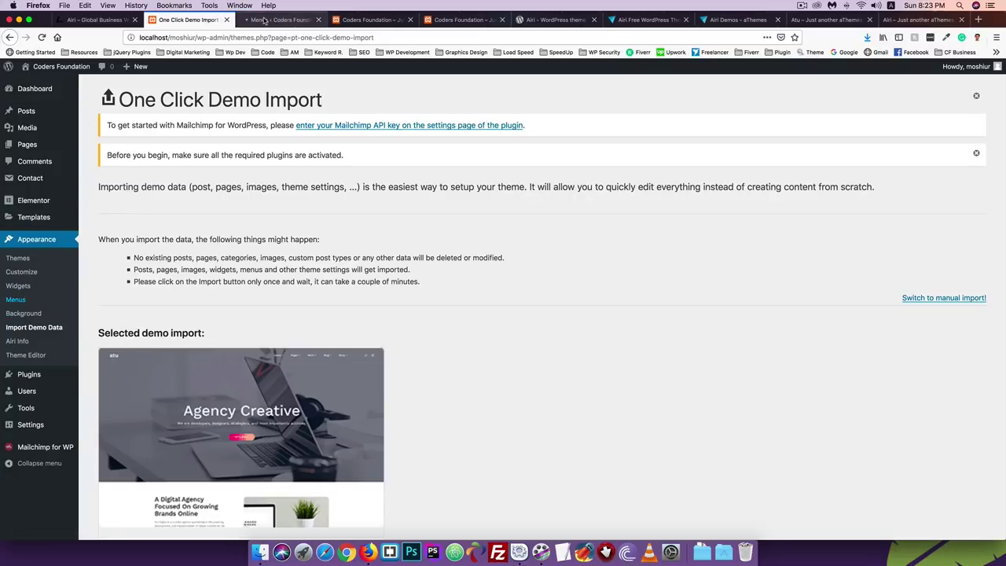
left_click(267, 19)
scroll(276, 233, "down", 3)
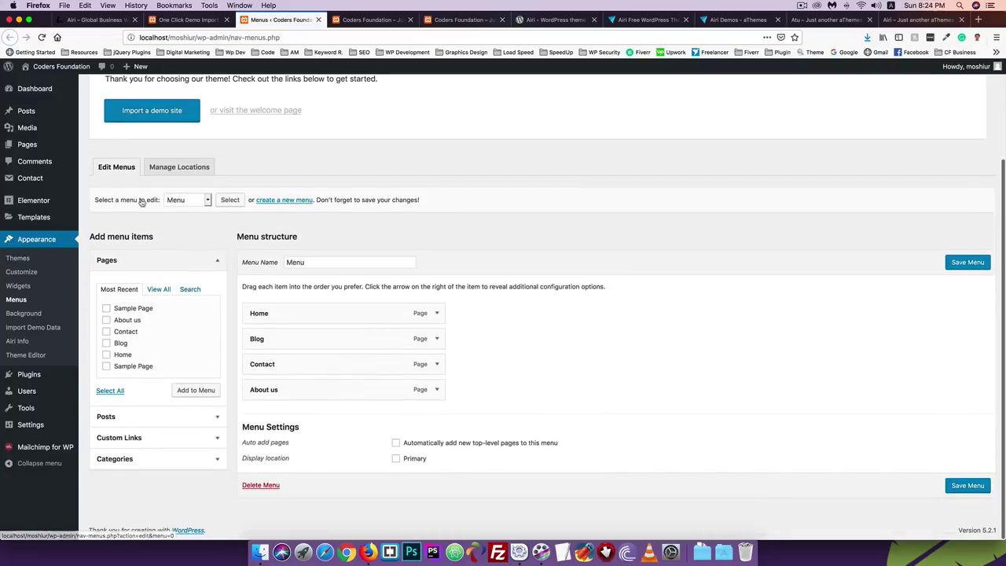
left_click(182, 201)
left_click(137, 228)
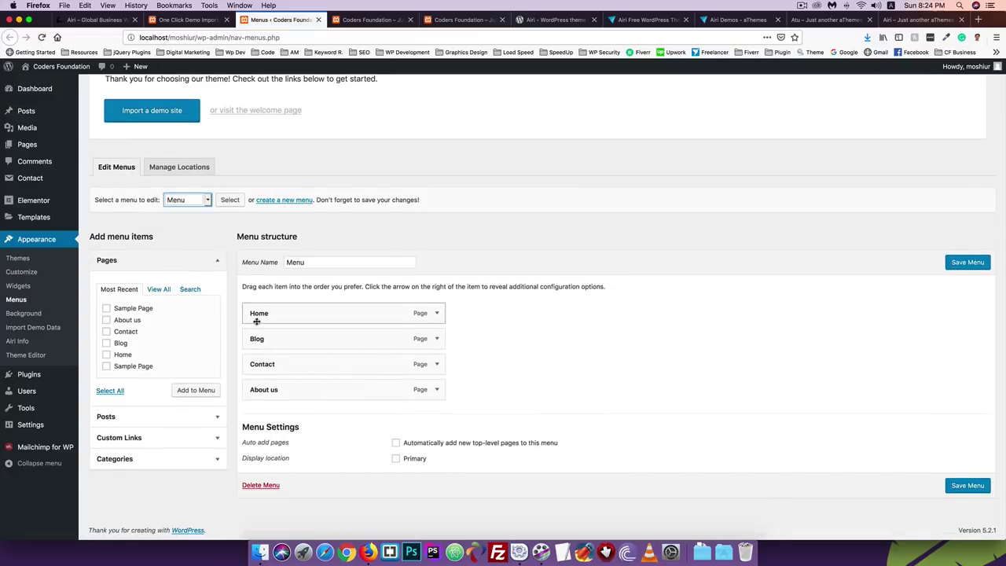
left_click(396, 458)
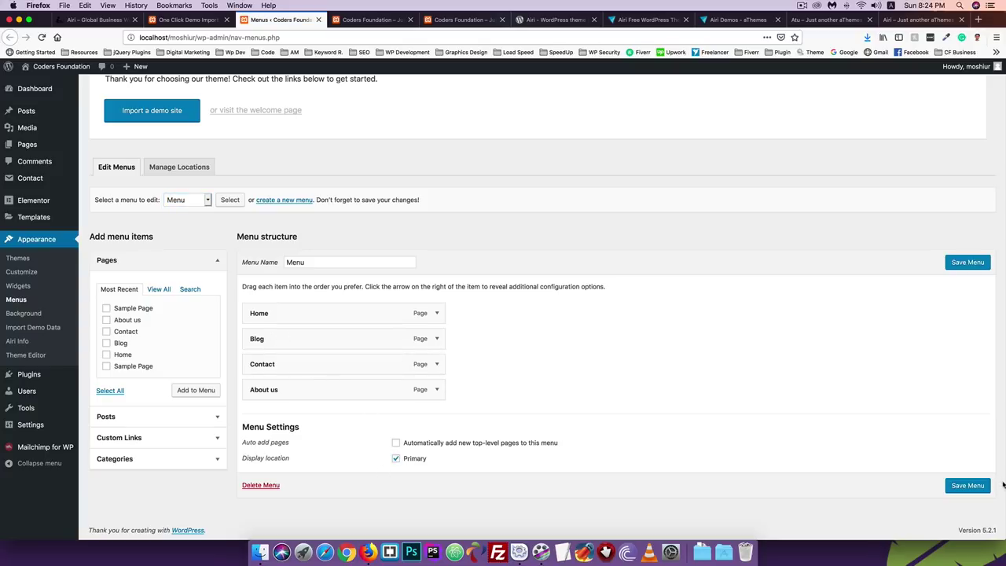
left_click(968, 486)
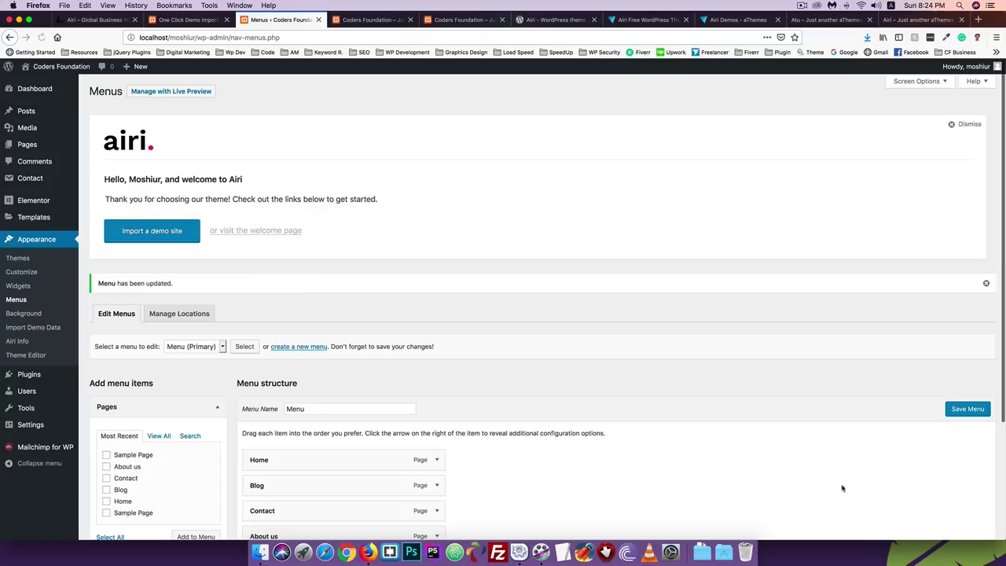
scroll(586, 315, "down", 5)
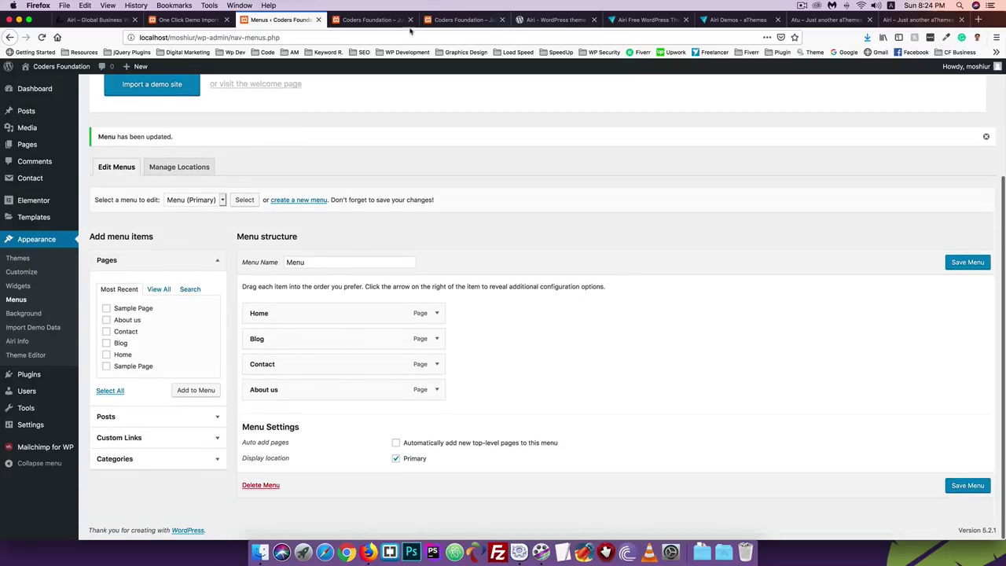
Reload the site's homepage and check the header navigation and the Latest news section
left_click(366, 20)
left_click(41, 37)
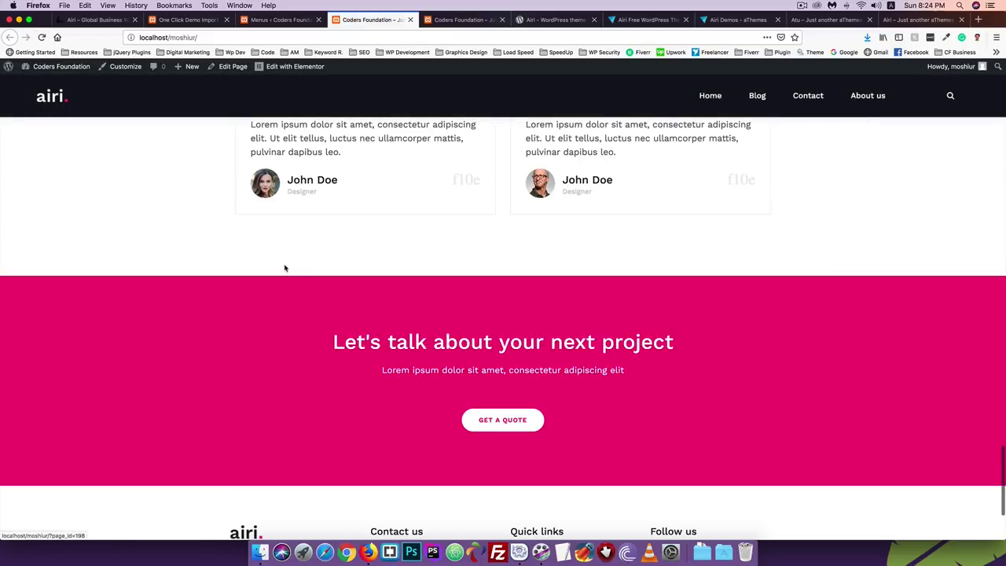
scroll(286, 267, "up", 10)
scroll(285, 268, "down", 2)
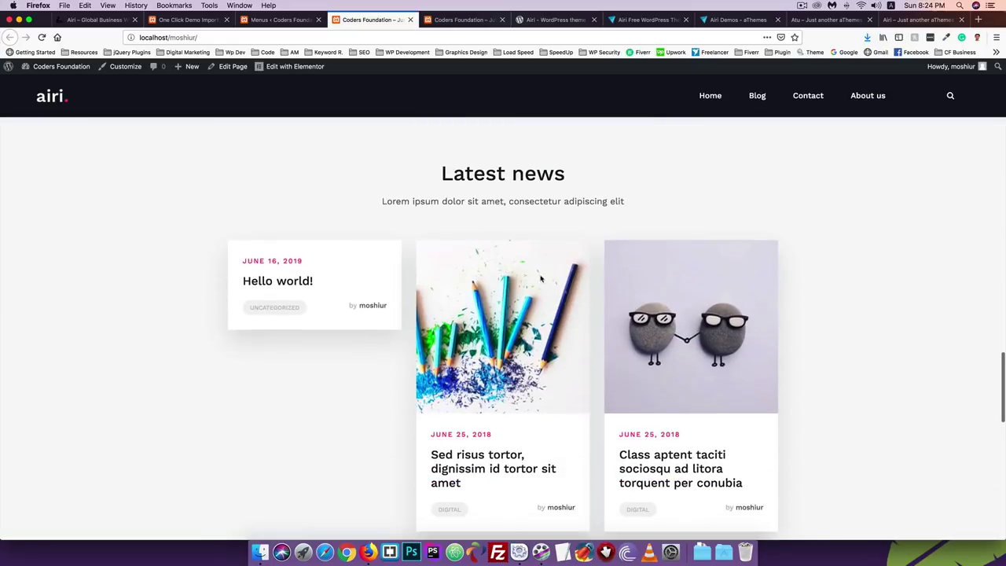
Move the "Hello world!" post to the trash from the Posts list
left_click(279, 19)
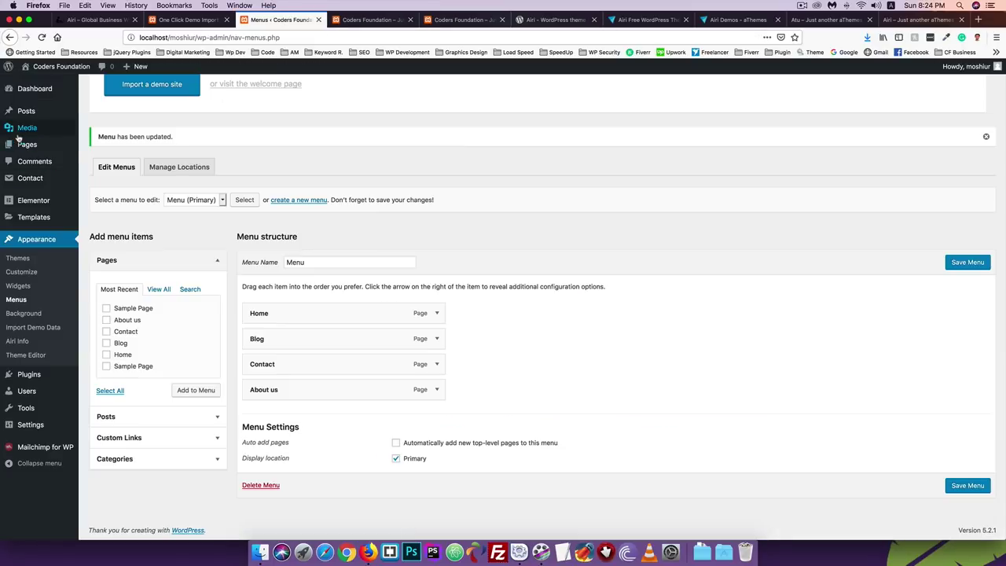
left_click(24, 110)
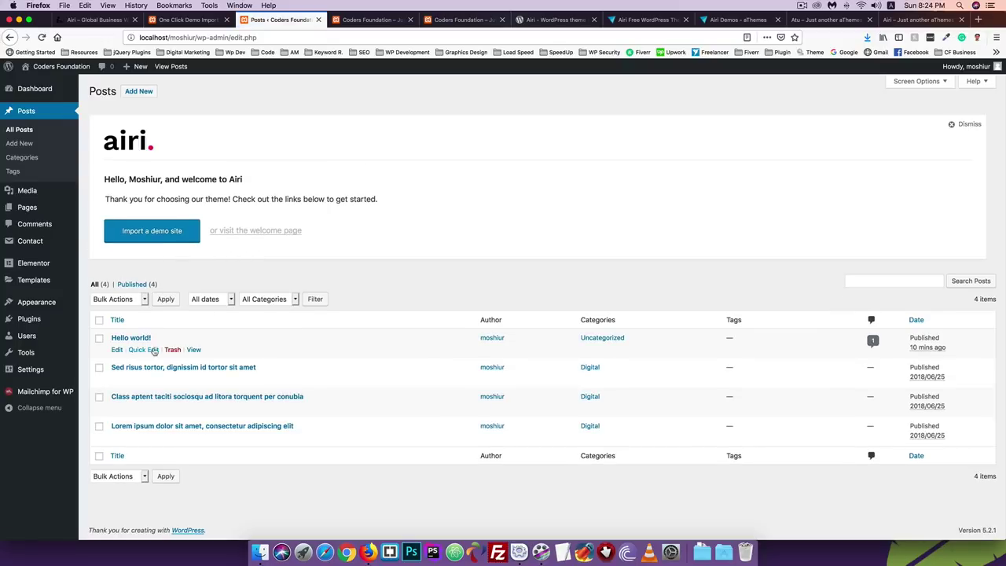
left_click(172, 350)
Reload the site's homepage and review its Latest news posts and the other sections up to the hero
left_click(358, 20)
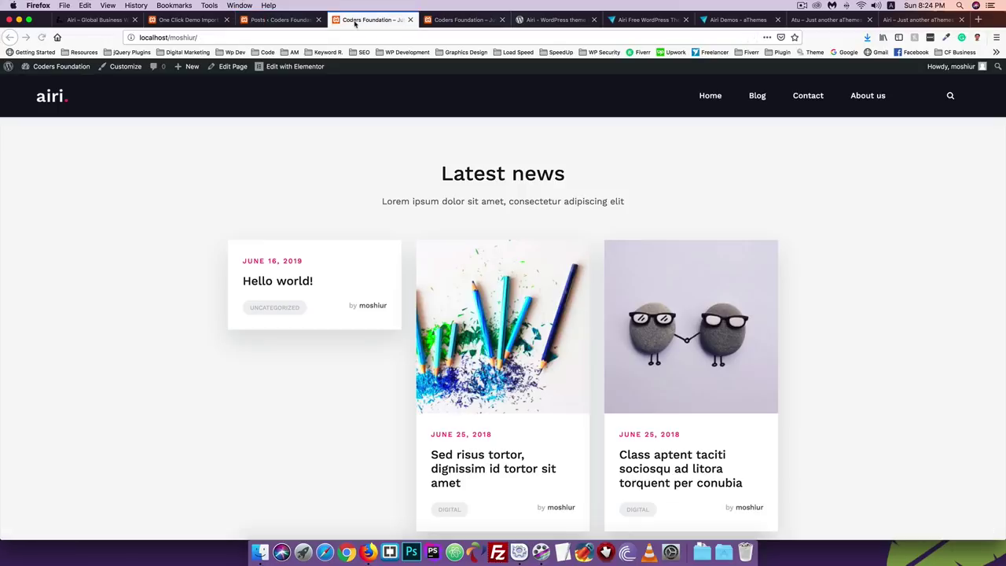
left_click(42, 37)
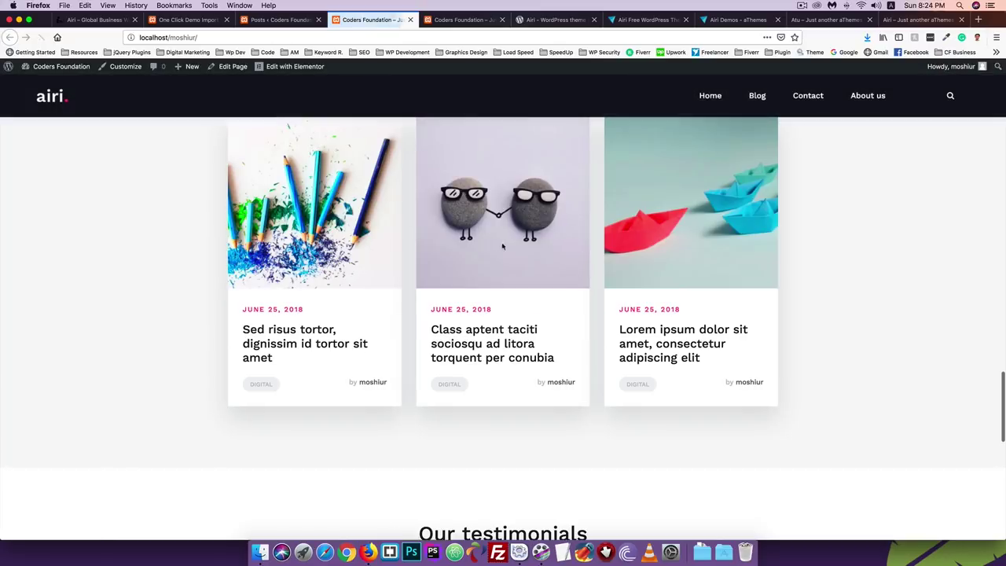
scroll(195, 273, "up", 15)
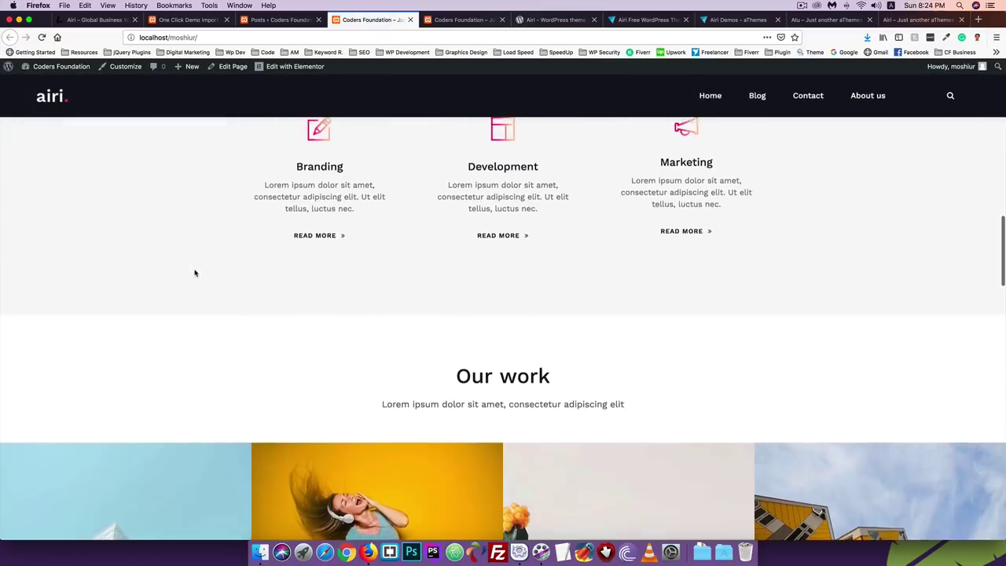
scroll(195, 273, "up", 10)
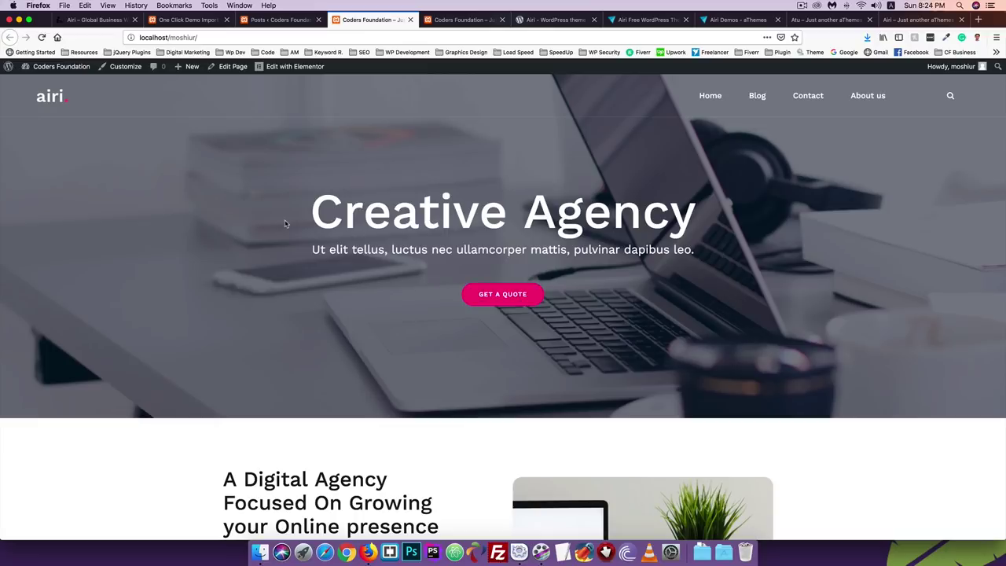
scroll(250, 238, "down", 20)
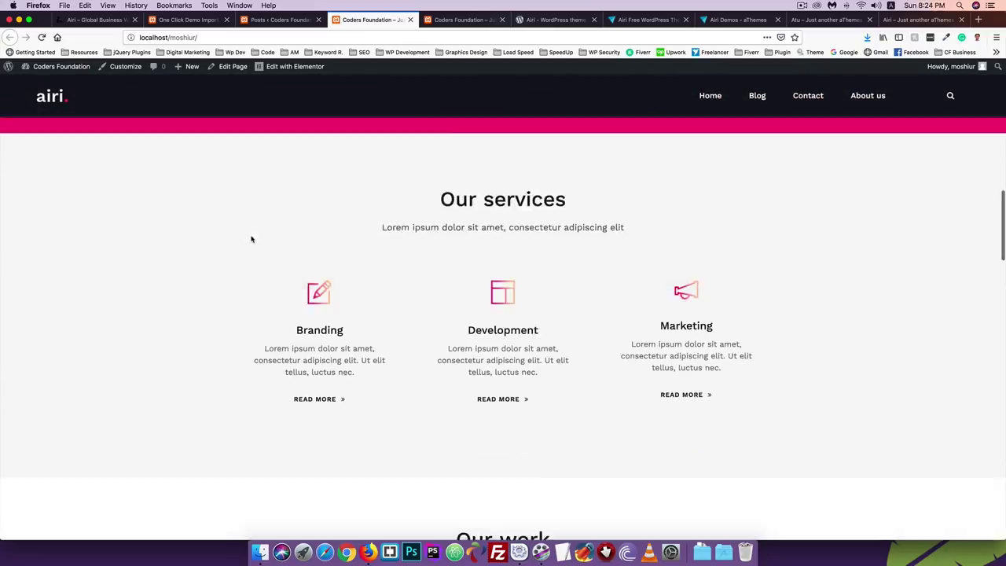
scroll(252, 239, "down", 10)
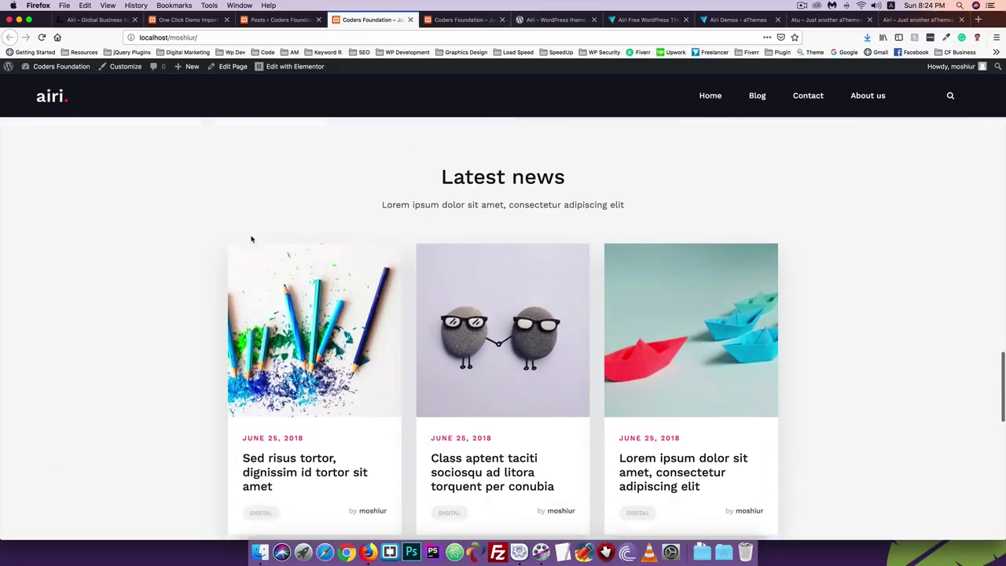
scroll(251, 239, "up", 20)
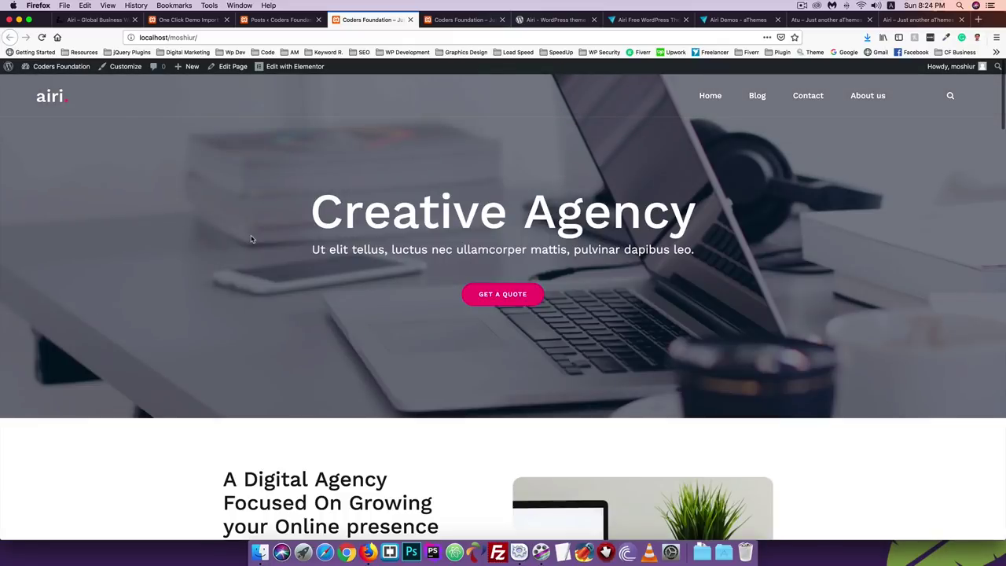
Examine the hero's Creative Agency heading, tagline and Get a Quote button, and look through the homepage to the testimonials
mouse_move(693, 214)
left_mouse_down()
mouse_move(324, 211)
mouse_move(696, 221)
left_mouse_up()
left_click(296, 258)
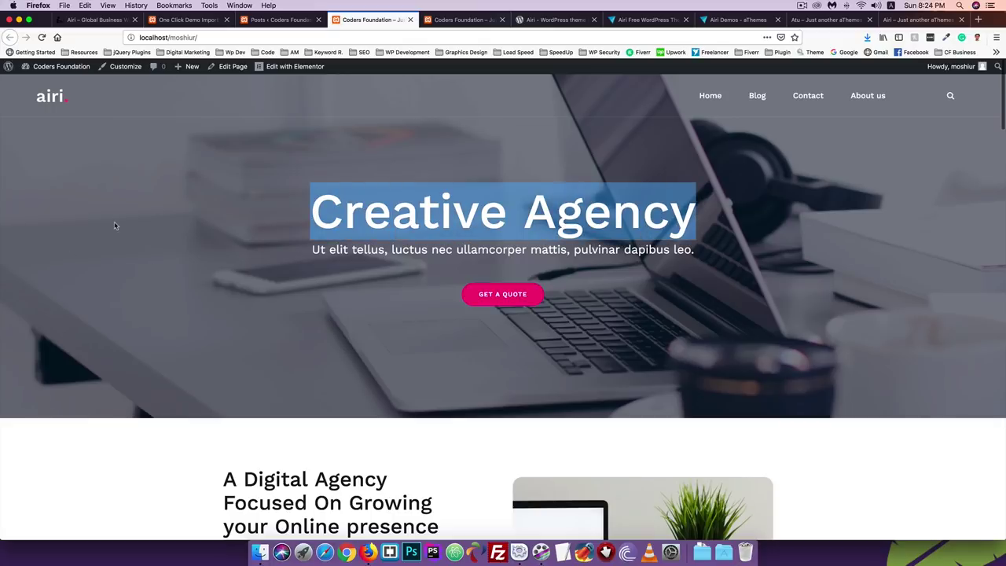
left_click(239, 259)
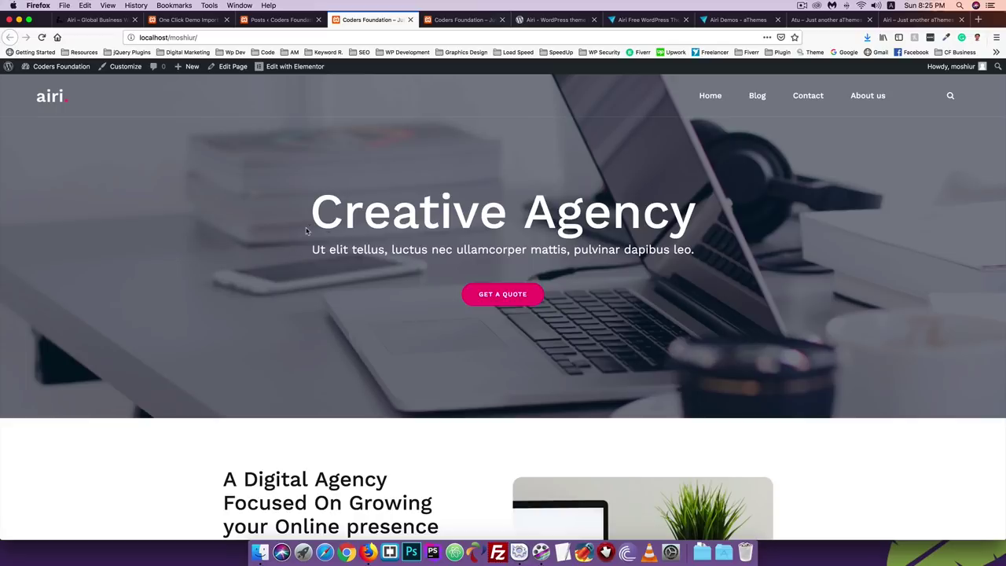
left_click_drag(314, 212, 642, 215)
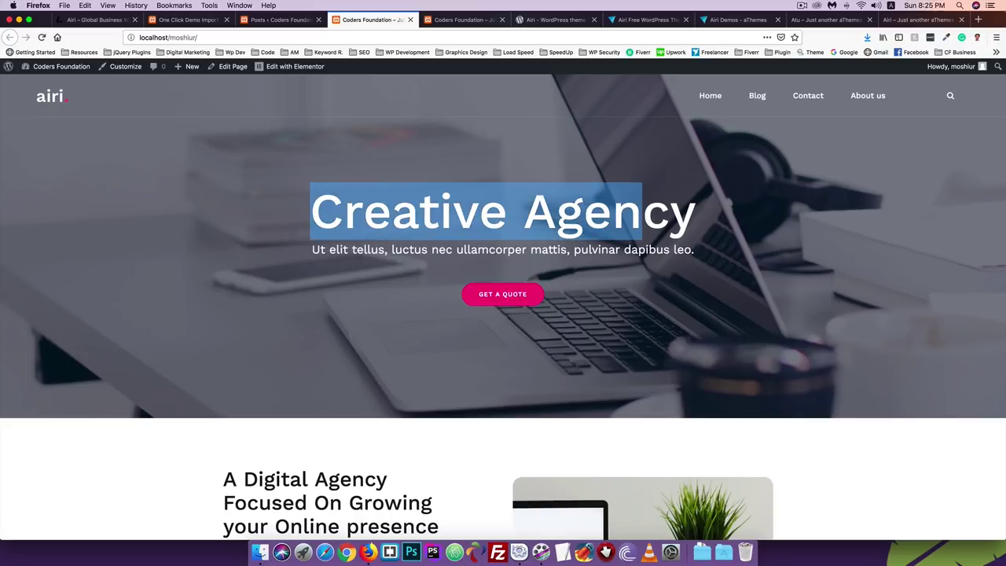
left_click(429, 303)
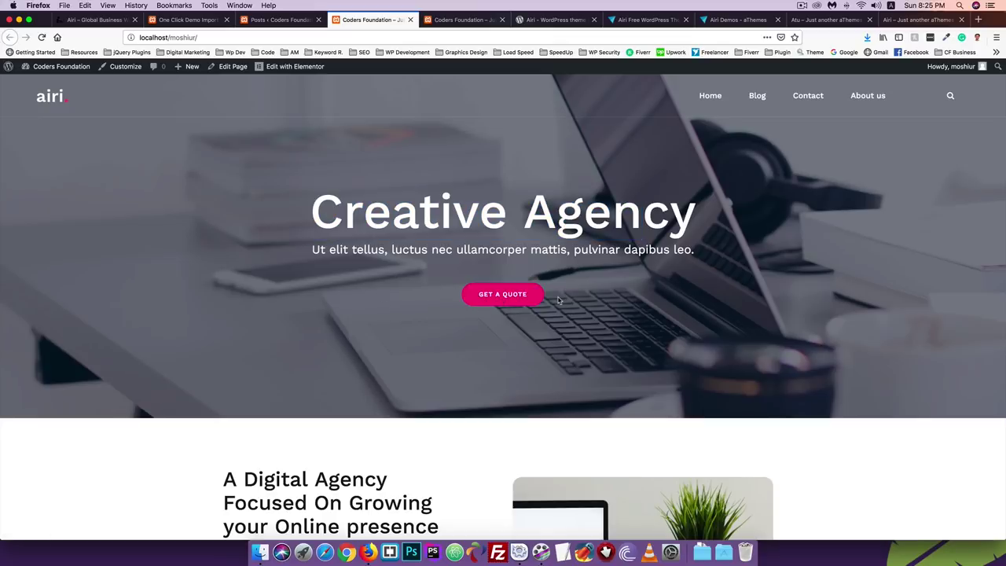
scroll(358, 321, "down", 2)
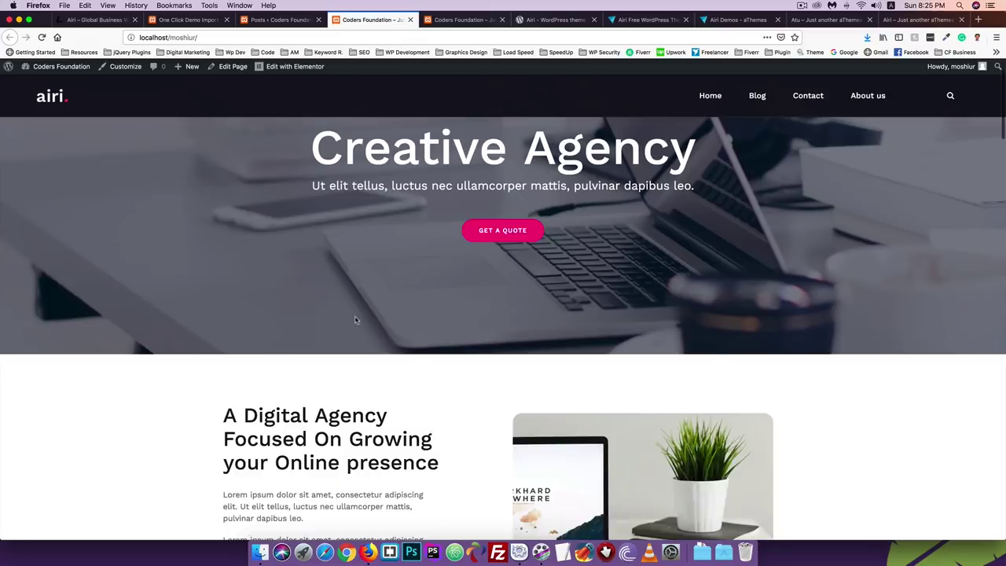
scroll(219, 166, "up", 2)
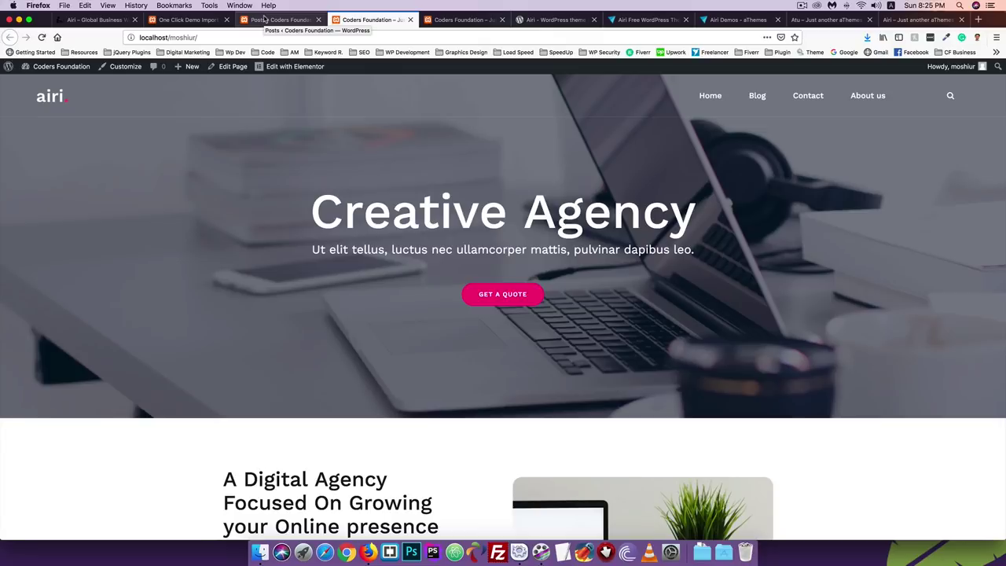
left_click(189, 20)
left_click(363, 21)
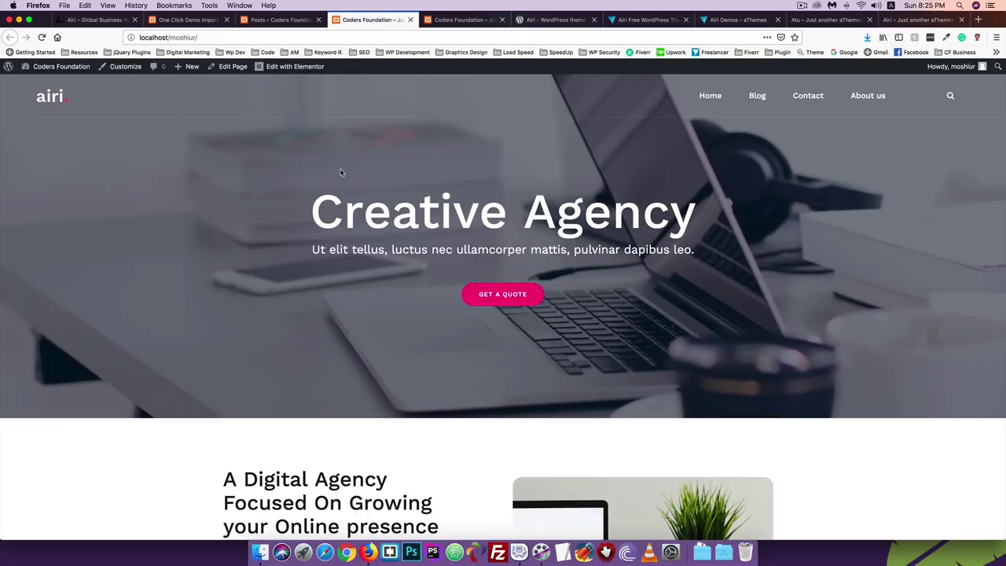
scroll(341, 172, "down", 20)
scroll(341, 173, "up", 10)
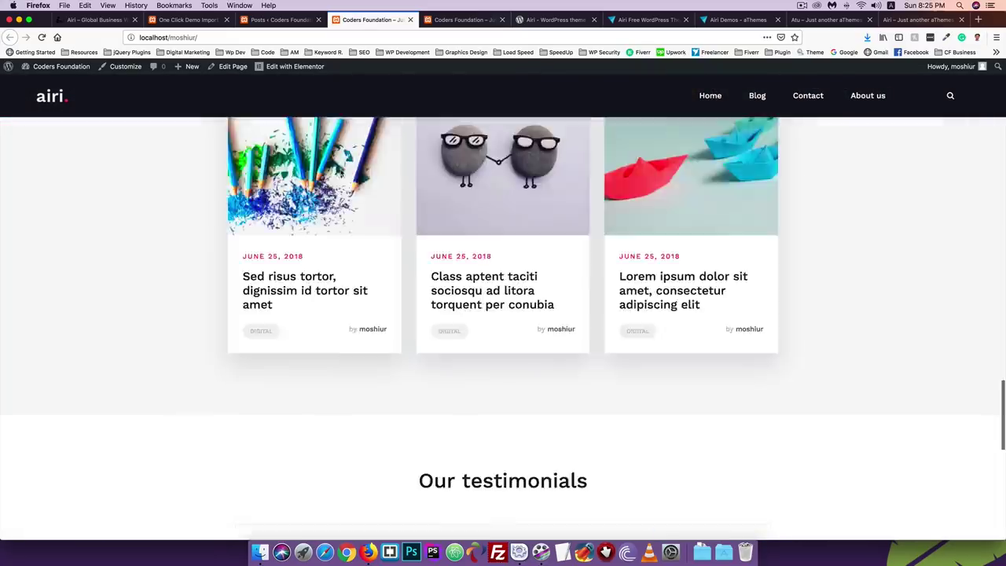
Look over the local Agency homepage, and examine the Coders Foundation Airi demo site from its hero through the business goals section
scroll(341, 171, "up", 15)
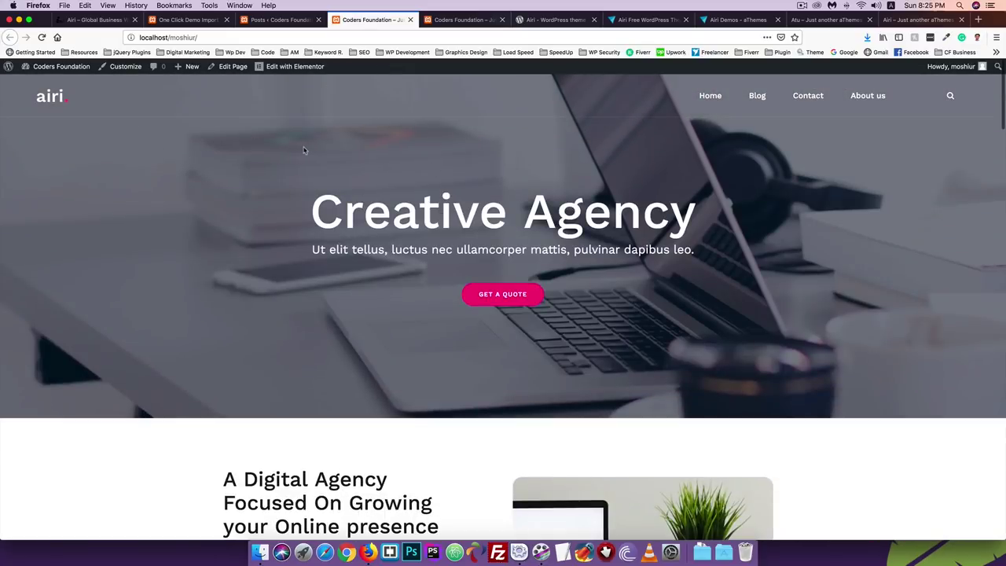
scroll(307, 187, "down", 1)
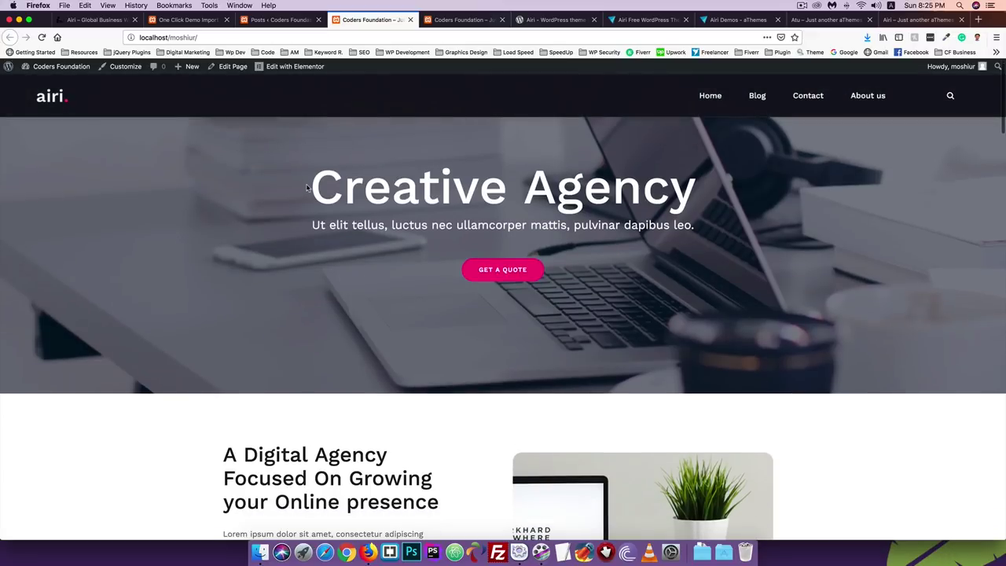
scroll(308, 187, "down", 8)
left_click(80, 21)
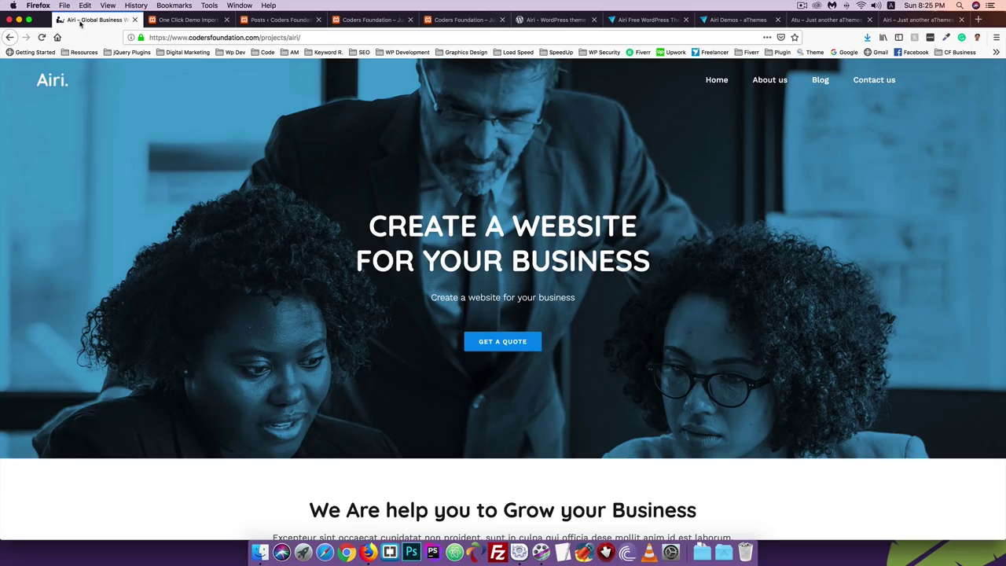
scroll(149, 229, "down", 10)
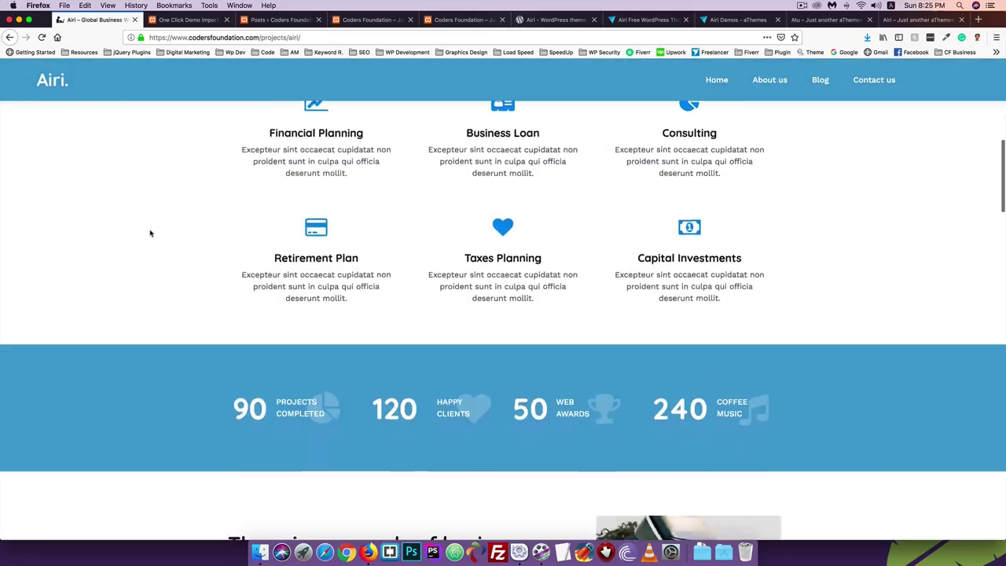
scroll(151, 233, "down", 5)
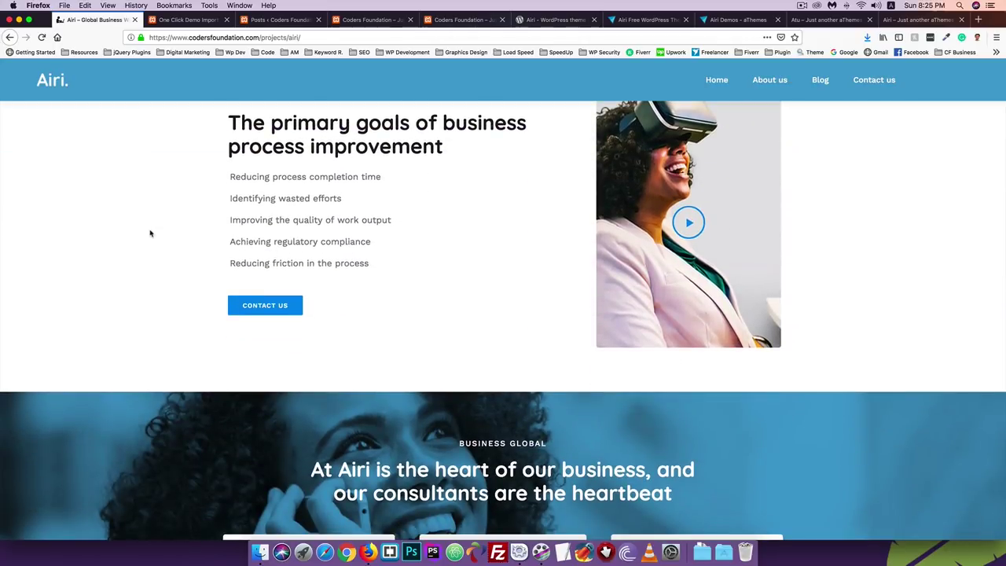
scroll(150, 233, "up", 2)
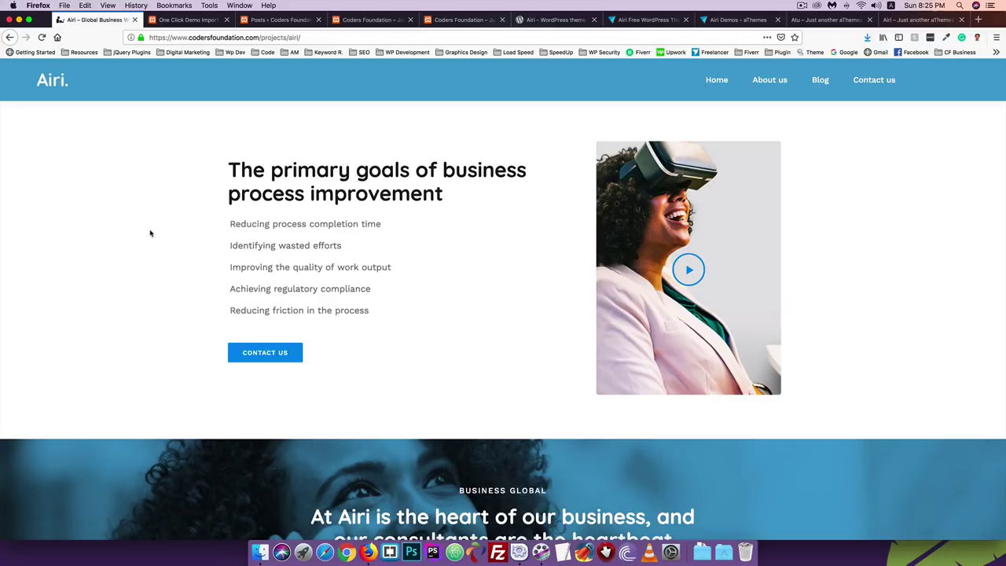
scroll(150, 233, "up", 3)
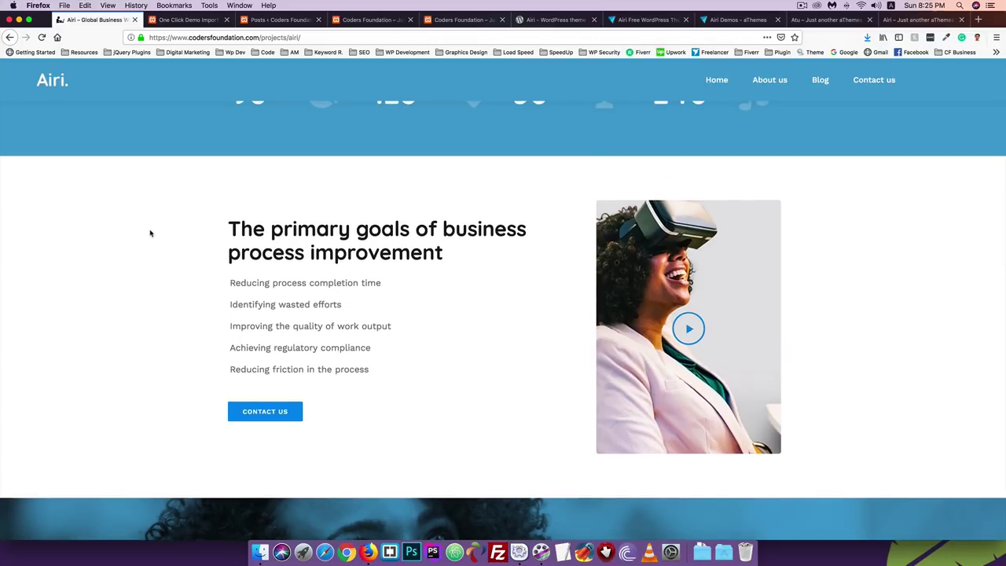
scroll(150, 231, "up", 10)
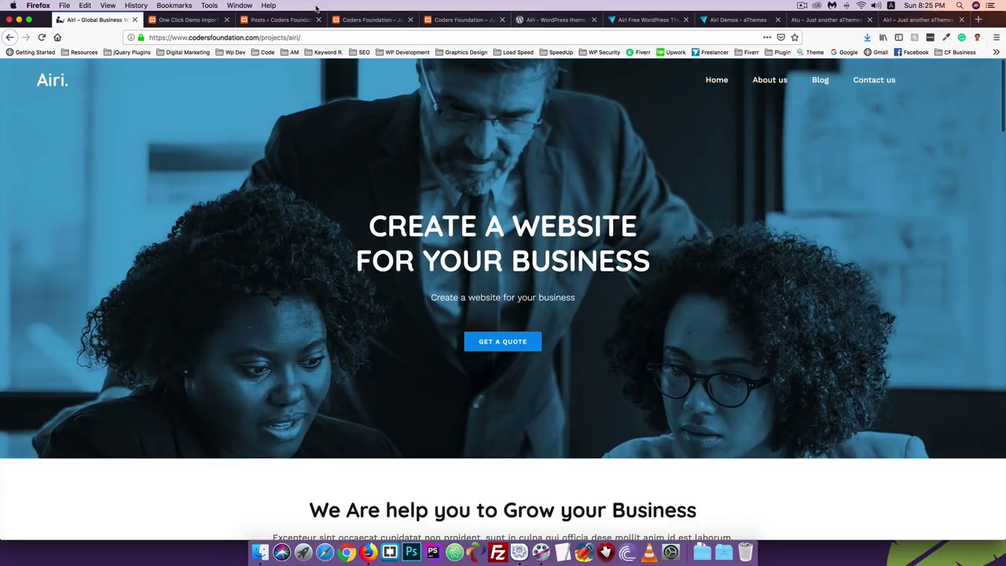
left_click(210, 21)
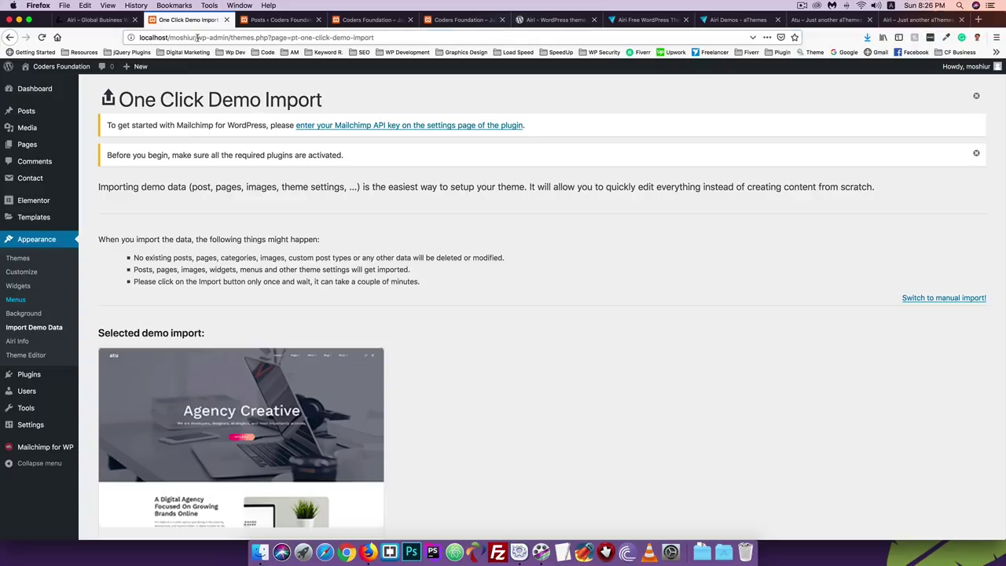
left_click(197, 38)
left_click(94, 20)
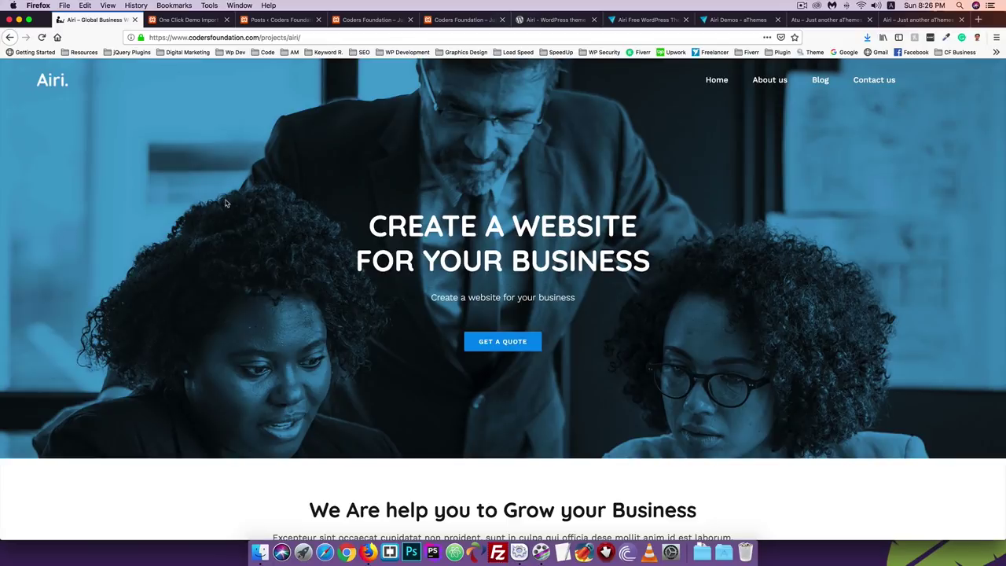
left_click(193, 22)
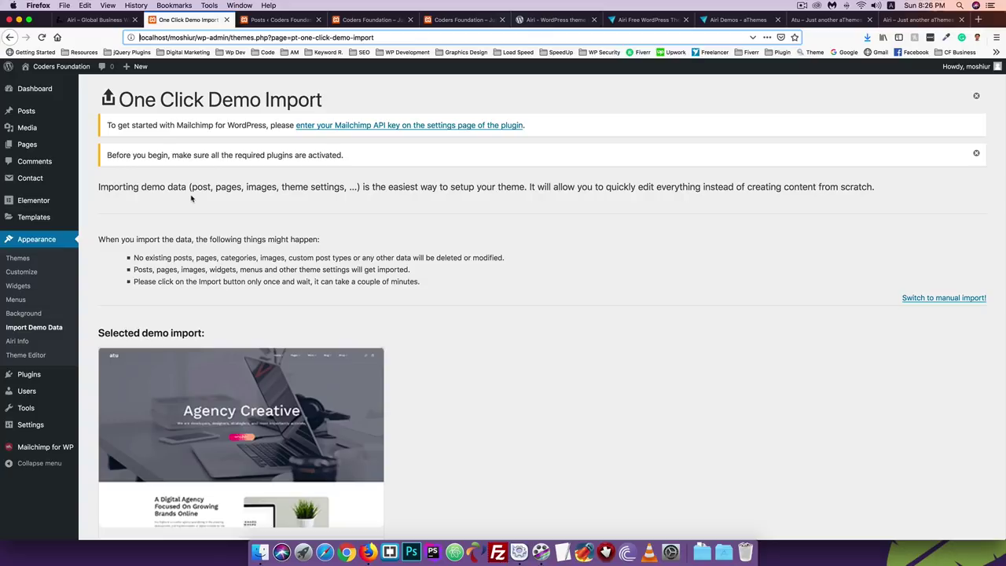
left_click(244, 20)
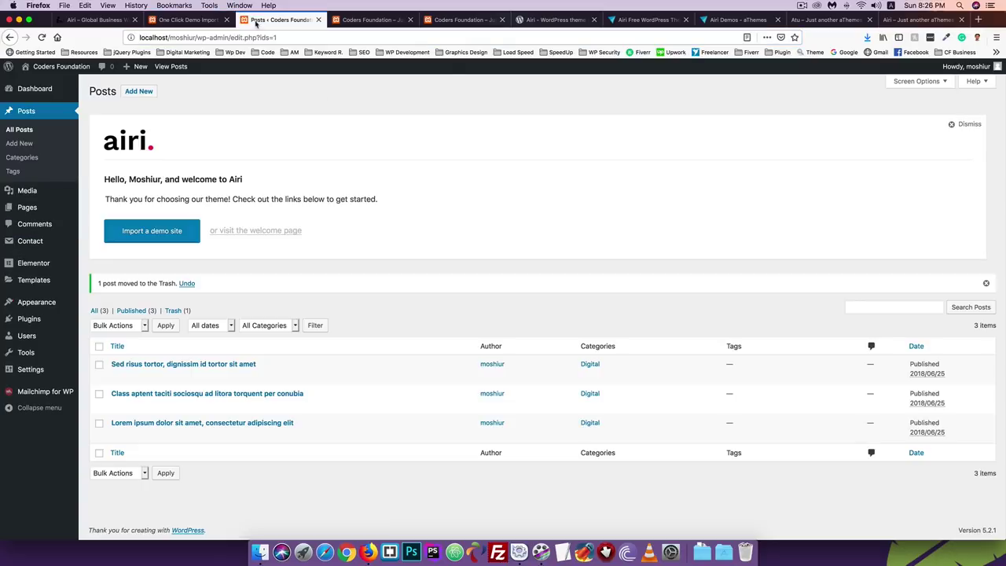
Search the plugin directory for "wordpress reset" from the local site's Add Plugins page
left_click(184, 22)
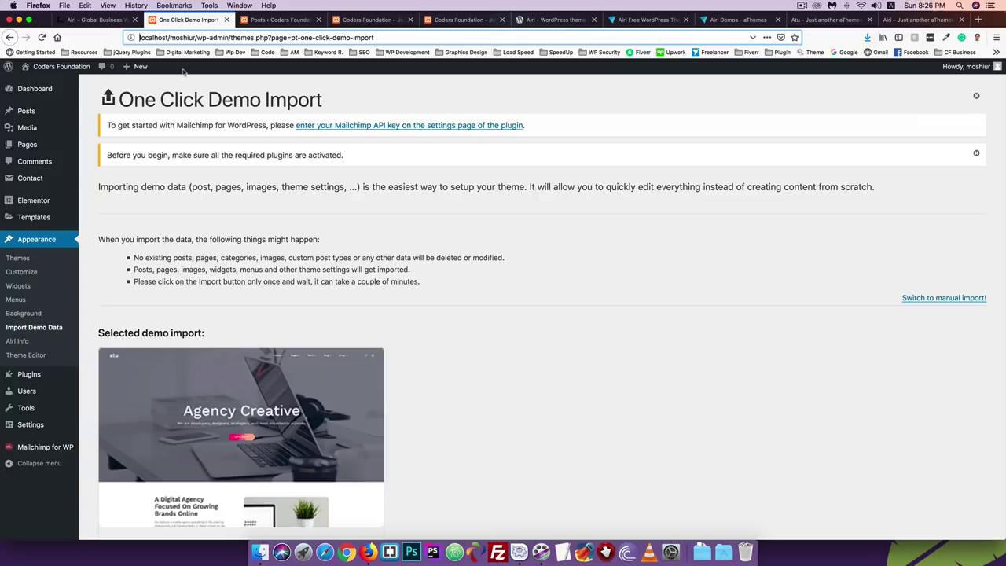
left_click(29, 374)
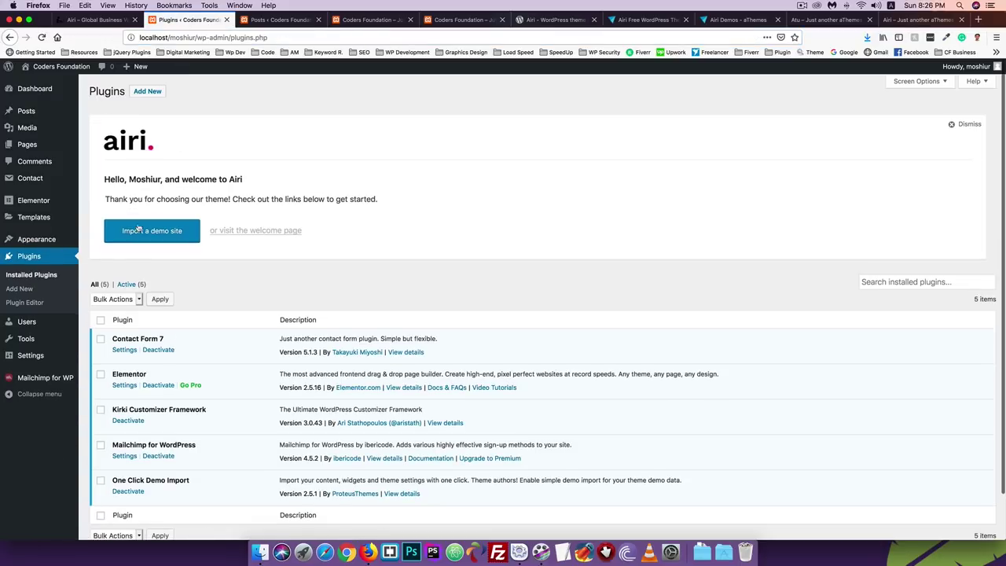
left_click(147, 91)
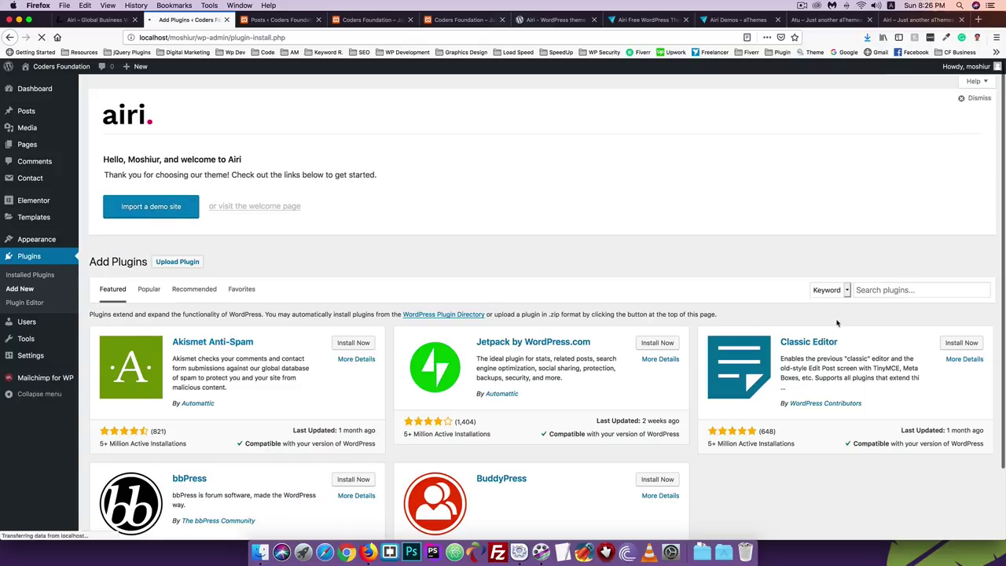
left_click(861, 290)
type("wordpr")
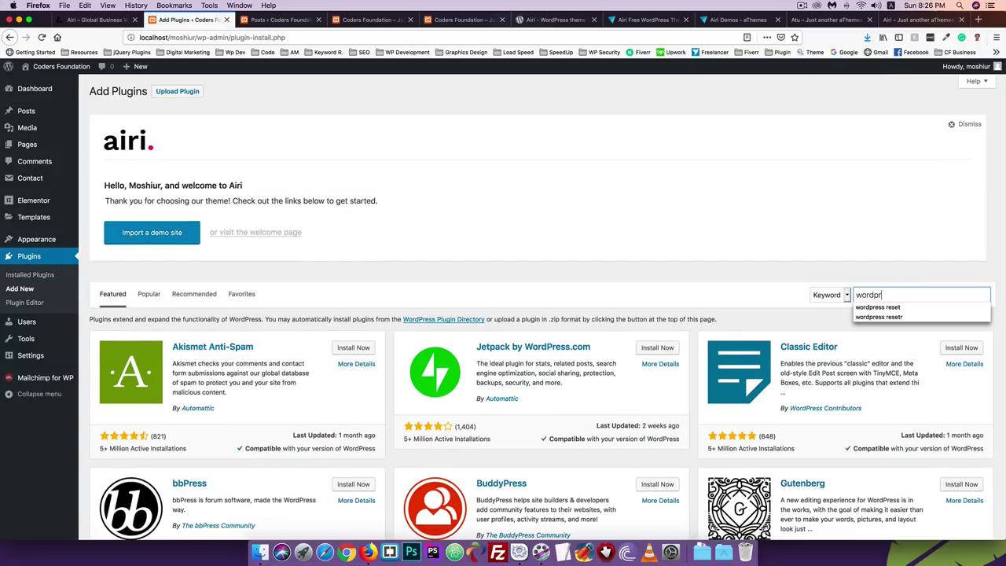
type("ess reset")
key("Return")
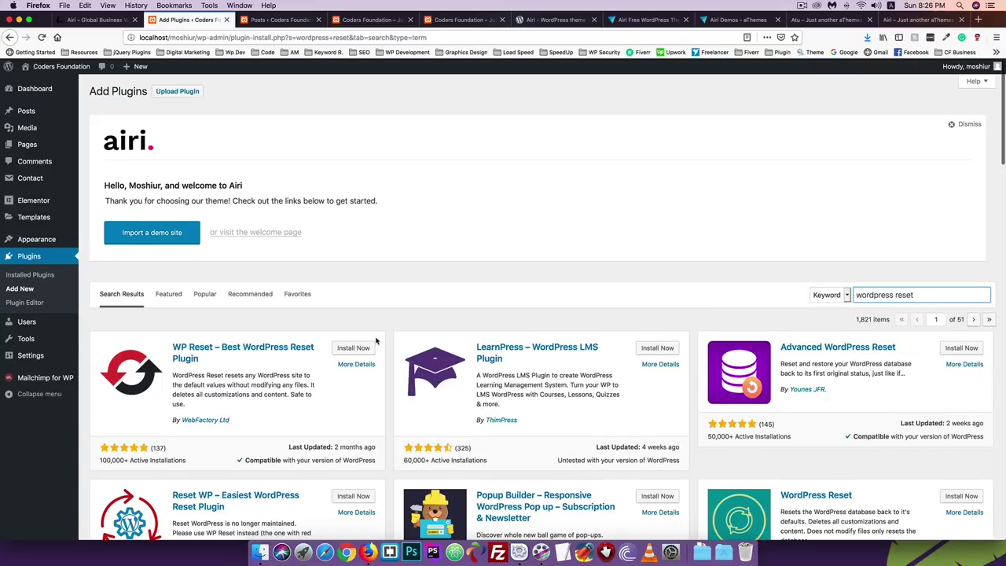
Install and activate the WordPress Reset plugin from the search results
scroll(376, 341, "down", 3)
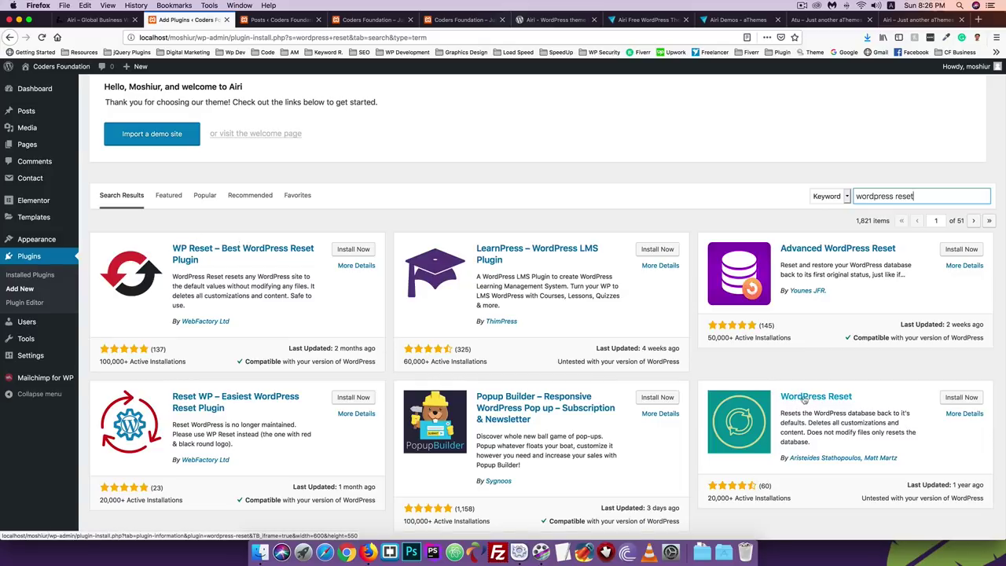
left_click(962, 397)
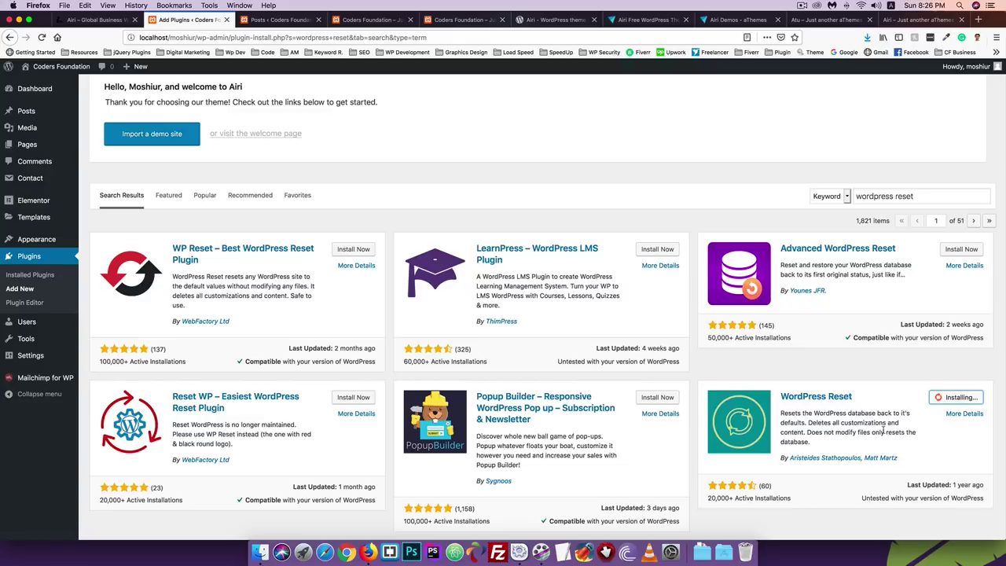
scroll(882, 431, "down", 2)
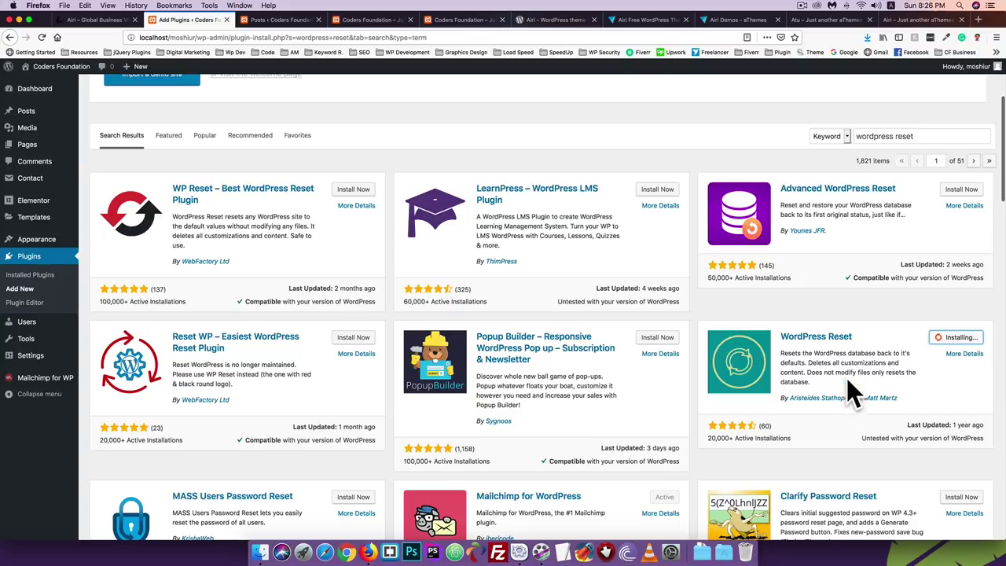
scroll(989, 325, "down", 1)
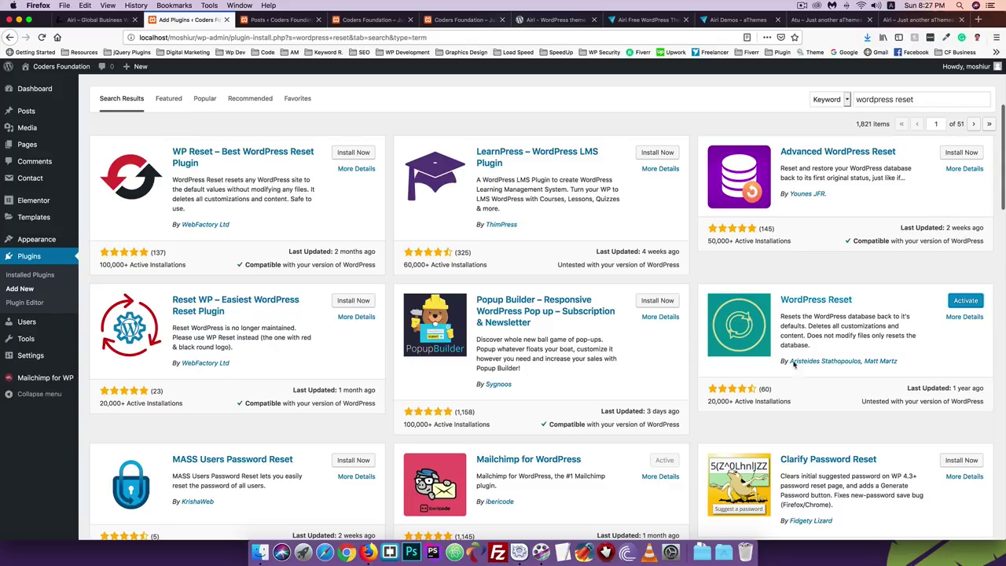
left_click(968, 301)
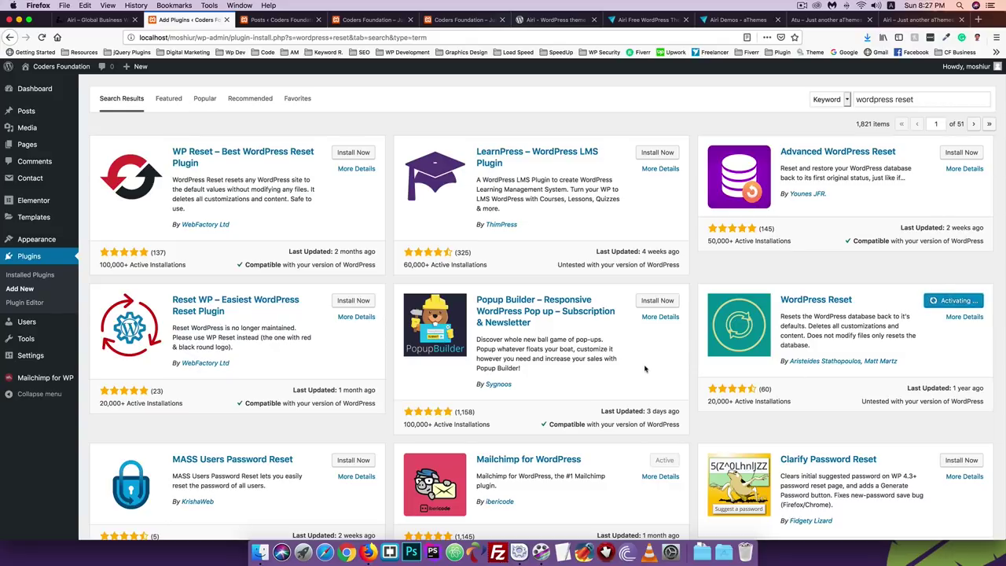
scroll(644, 369, "down", 1)
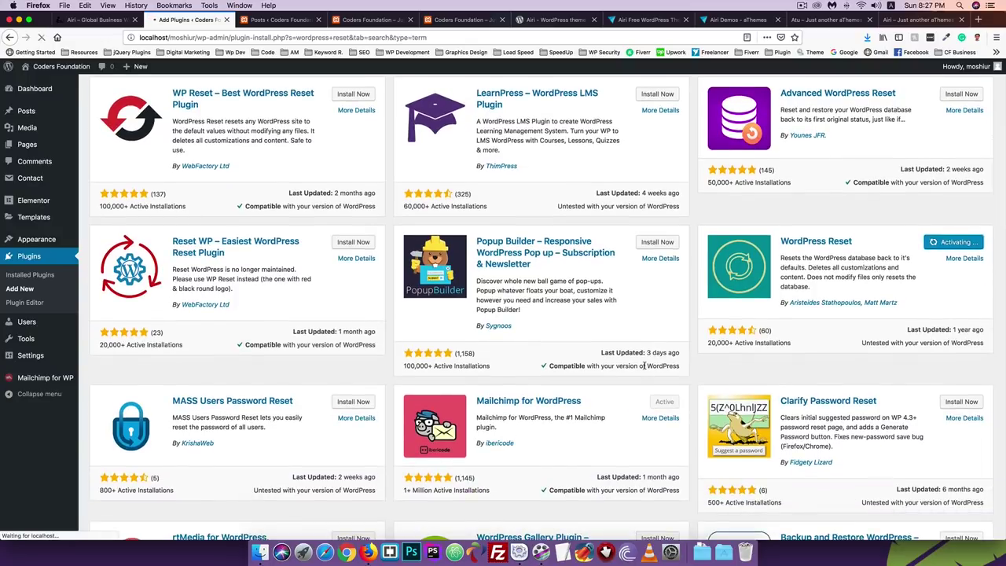
Reset the WordPress site with the WordPress Reset tool, entering "reset" as the confirmation word and accepting the reset
scroll(645, 368, "up", 2)
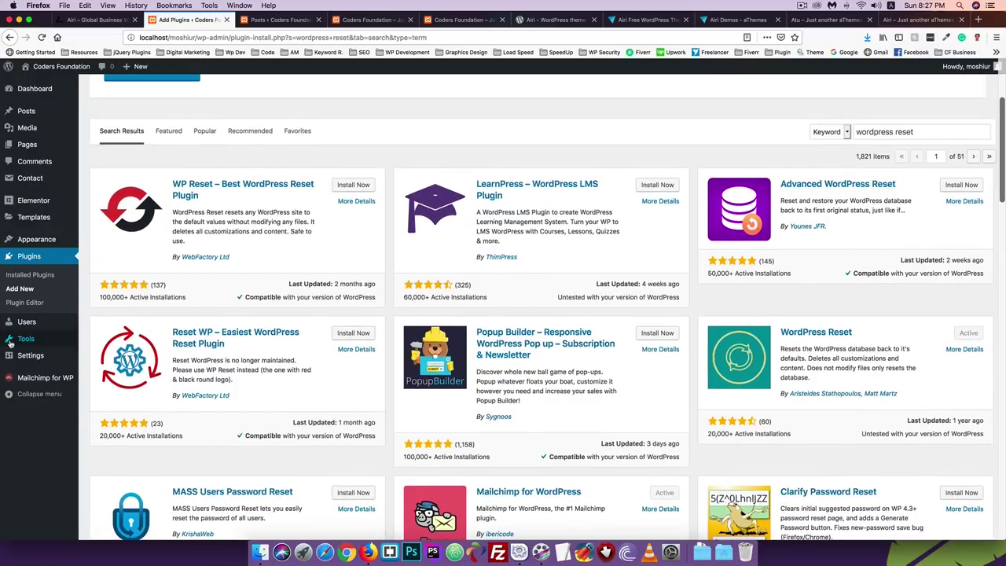
mouse_move(33, 344)
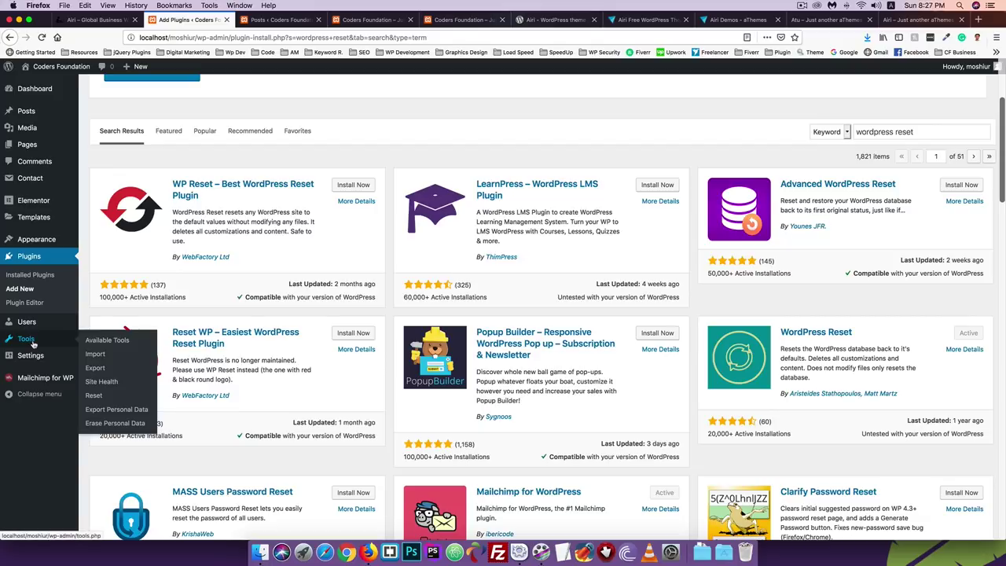
left_click(93, 397)
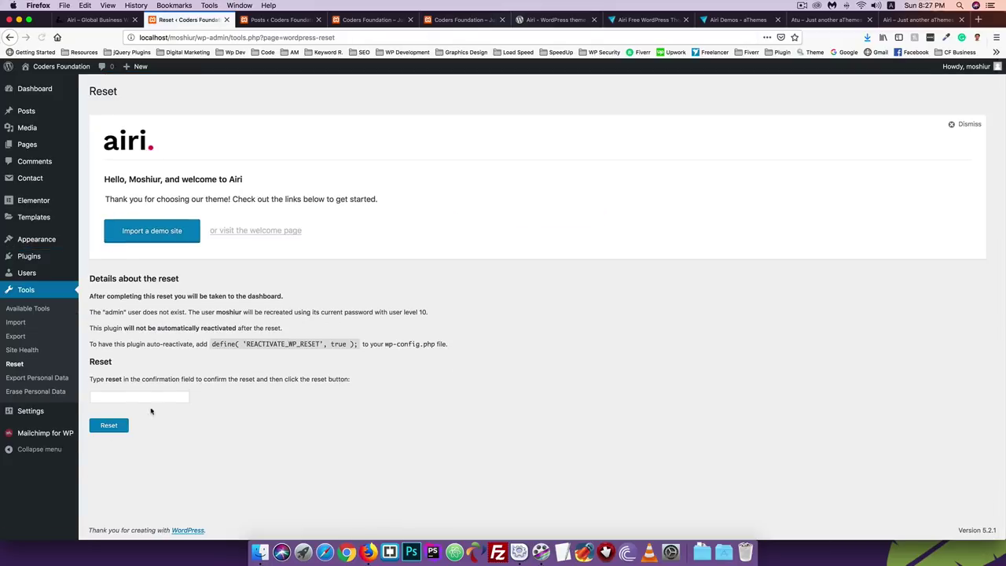
left_click(126, 398)
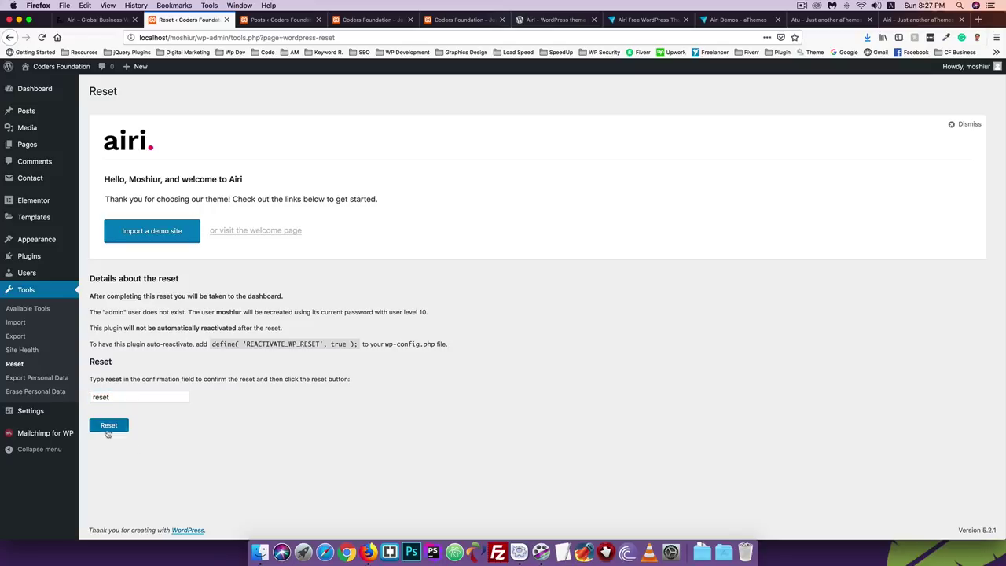
left_click(109, 425)
left_click(615, 257)
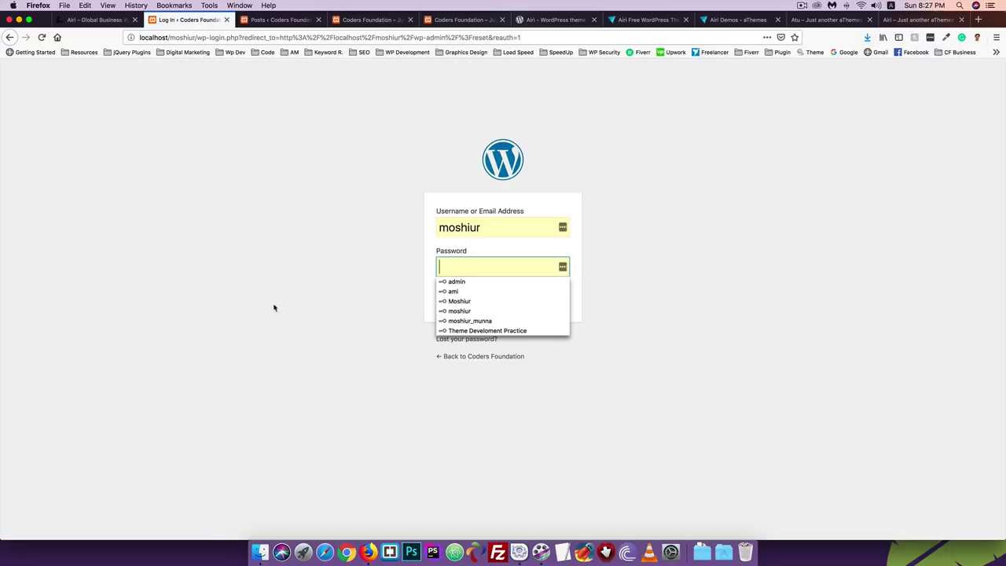
Fill in the saved account password and log back in to the WordPress admin
left_click(470, 311)
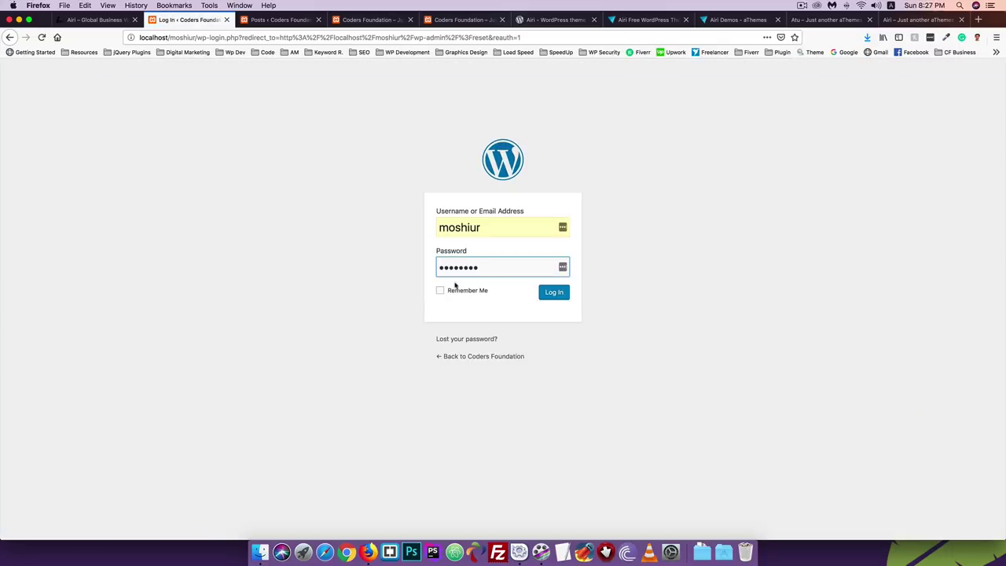
left_click(563, 295)
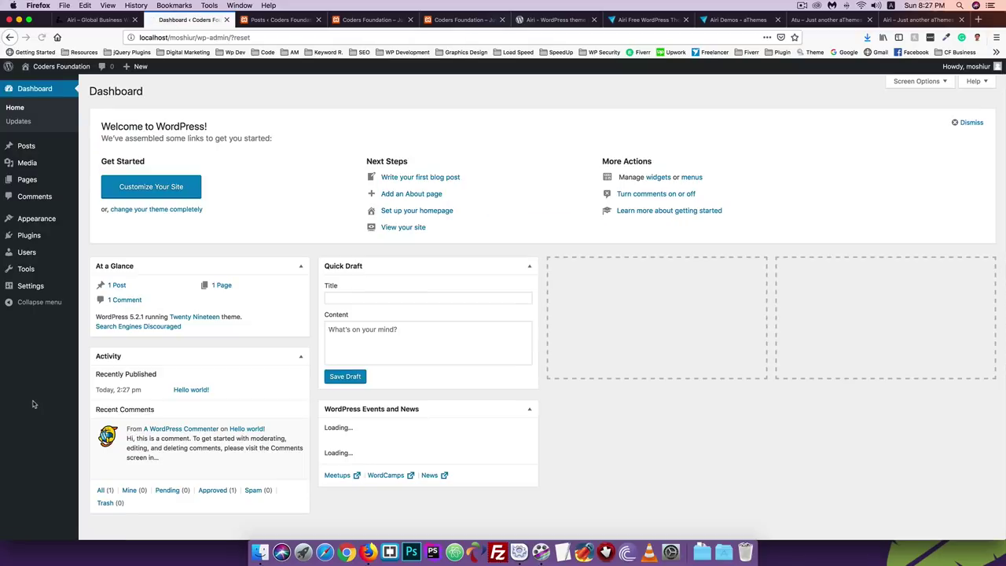
Activate the Contact Form 7, Elementor and Kirki Customizer Framework plugins in bulk, and decline Kirki's anonymous data sharing
left_click(28, 235)
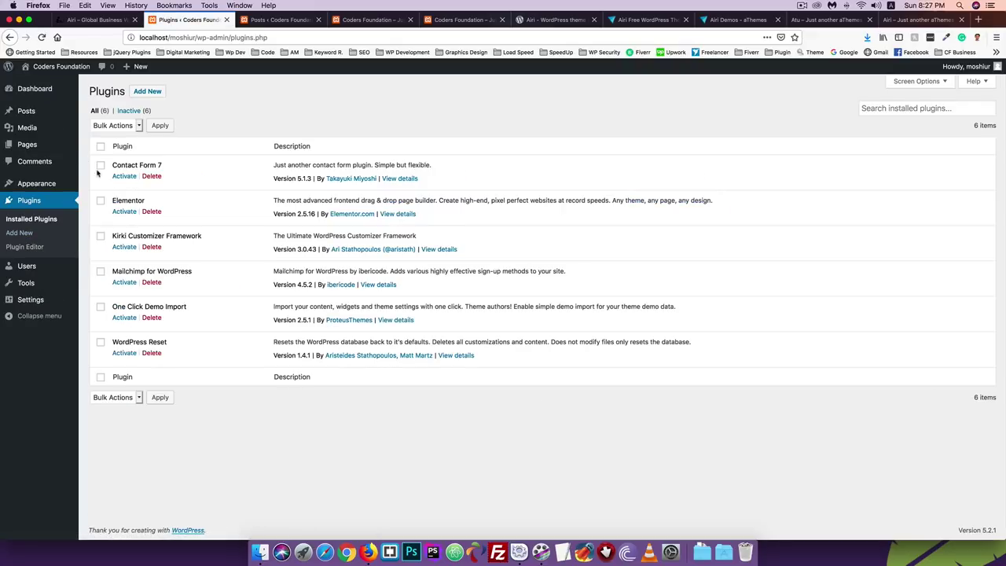
left_click(79, 21)
left_click(174, 25)
left_click(100, 166)
left_click(101, 202)
left_click(114, 126)
left_click(115, 135)
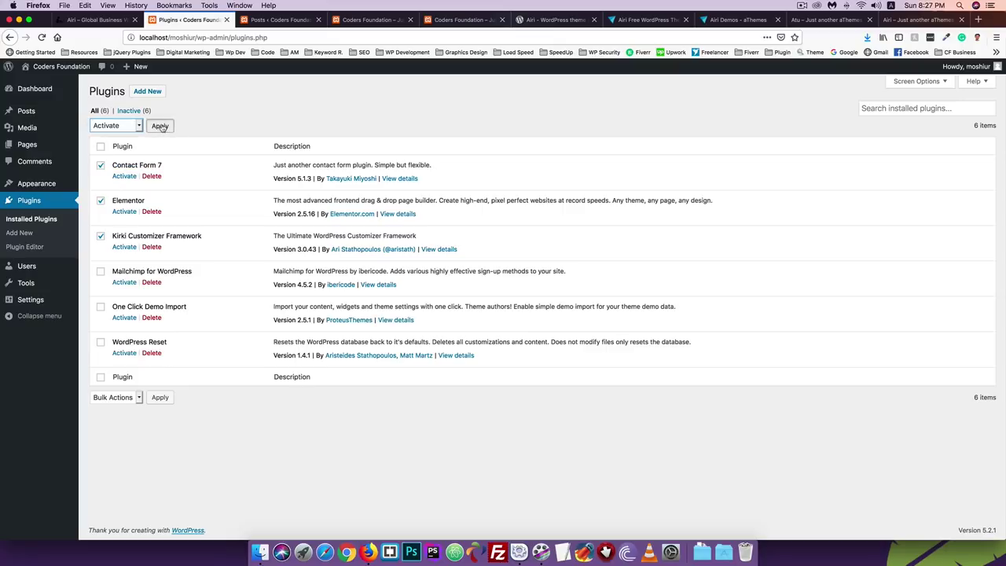
left_click(160, 126)
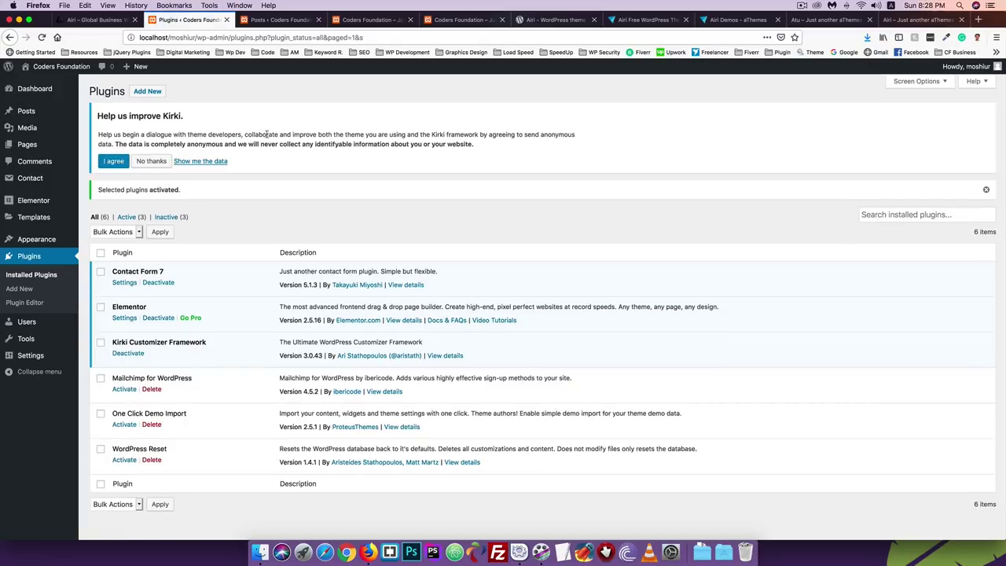
left_click(151, 161)
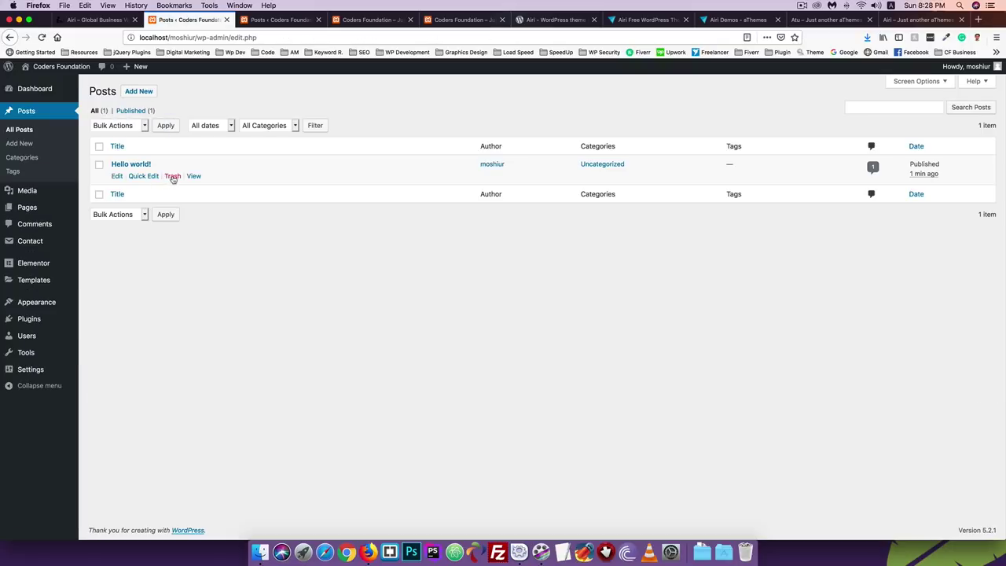
Move the default "Hello world!" post of the reset site to the trash
left_click(173, 176)
mouse_move(23, 209)
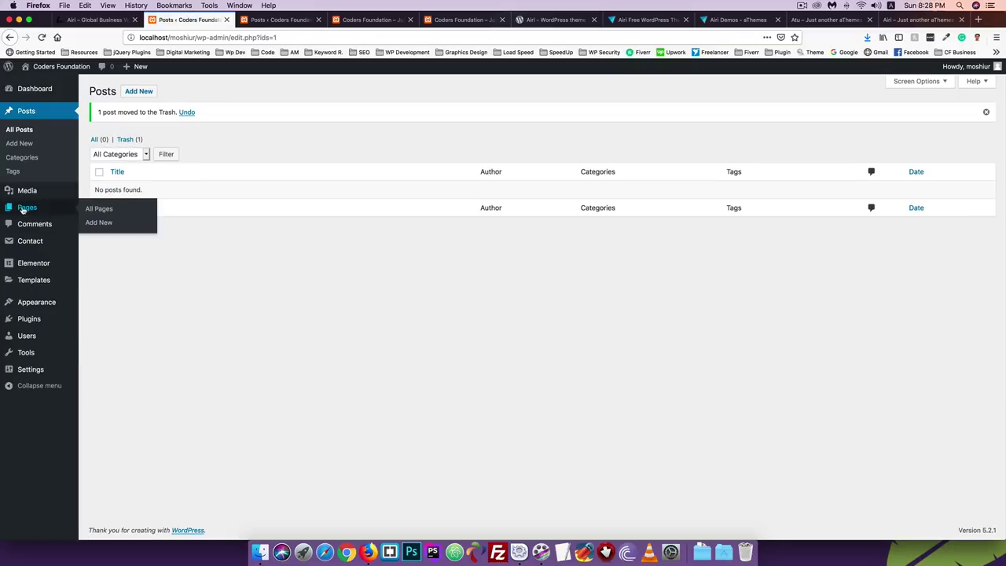
Permanently delete the trashed "Hello world!" post from the posts trash
left_click(129, 139)
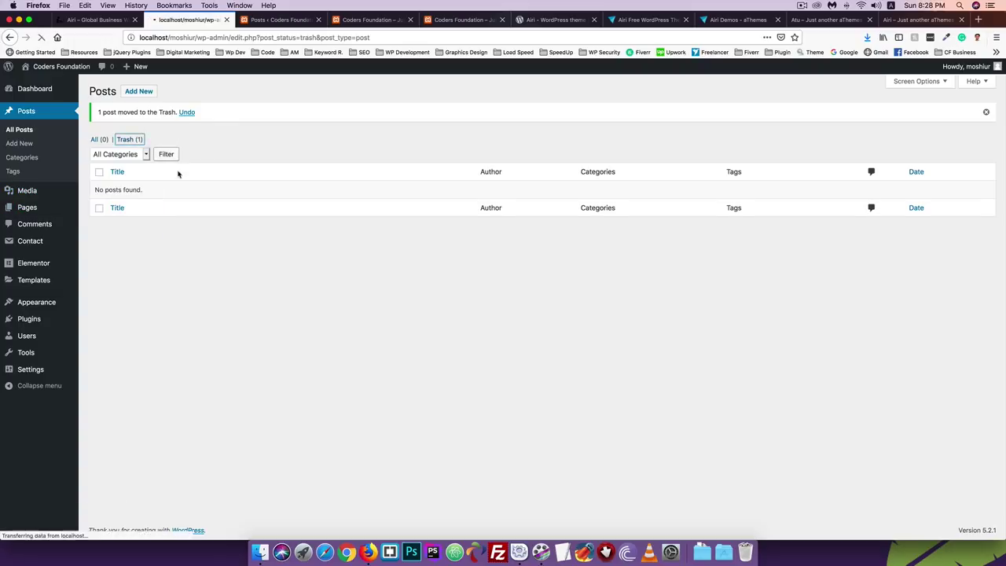
left_click(169, 176)
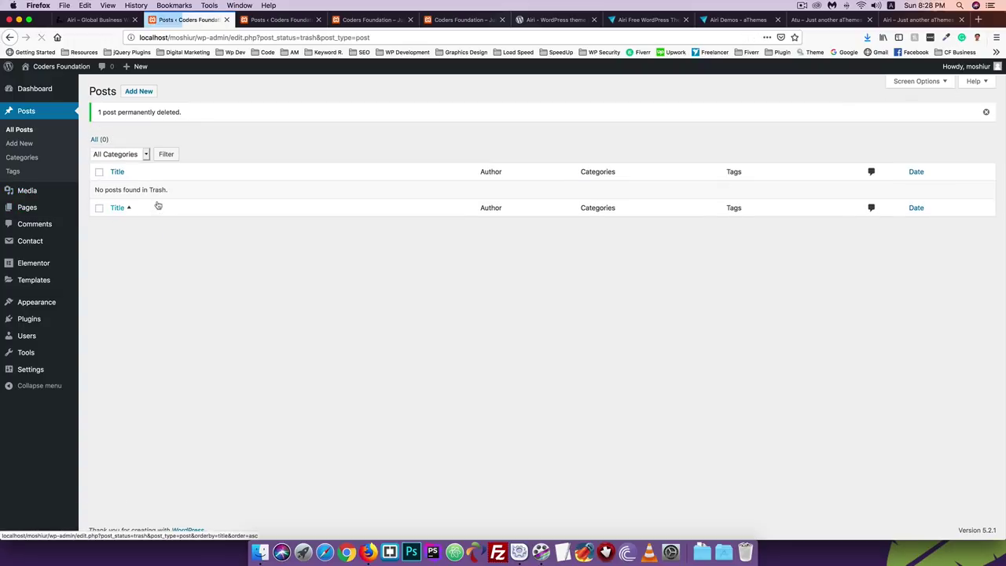
Move the default Privacy Policy and Sample Page pages to the trash in one bulk action
left_click(27, 208)
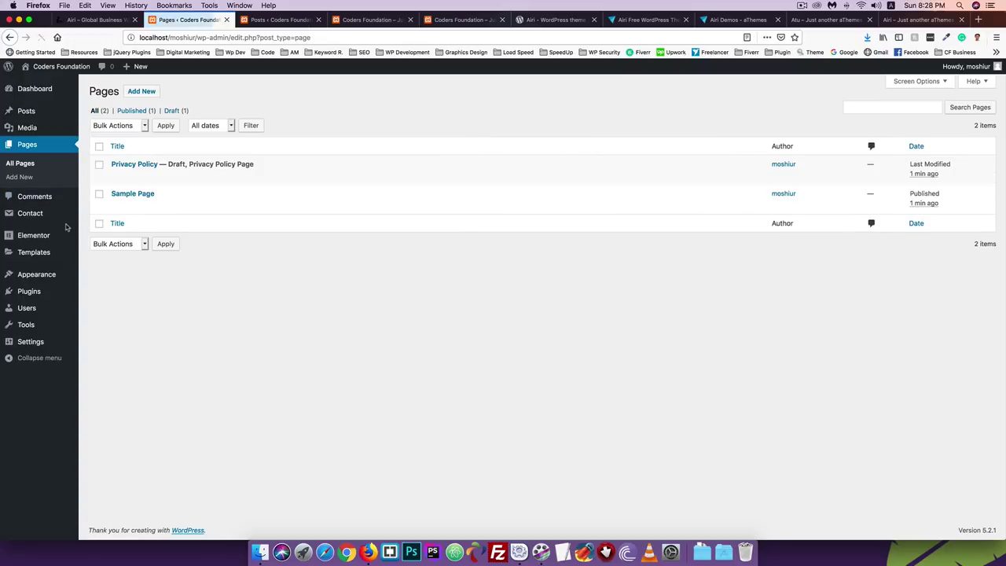
left_click(99, 147)
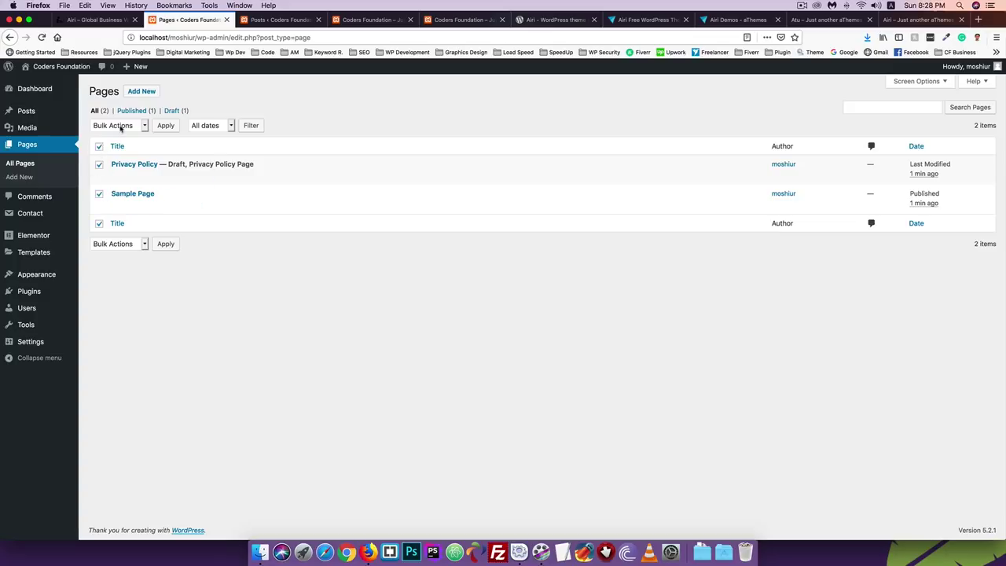
left_click(119, 127)
left_click(118, 126)
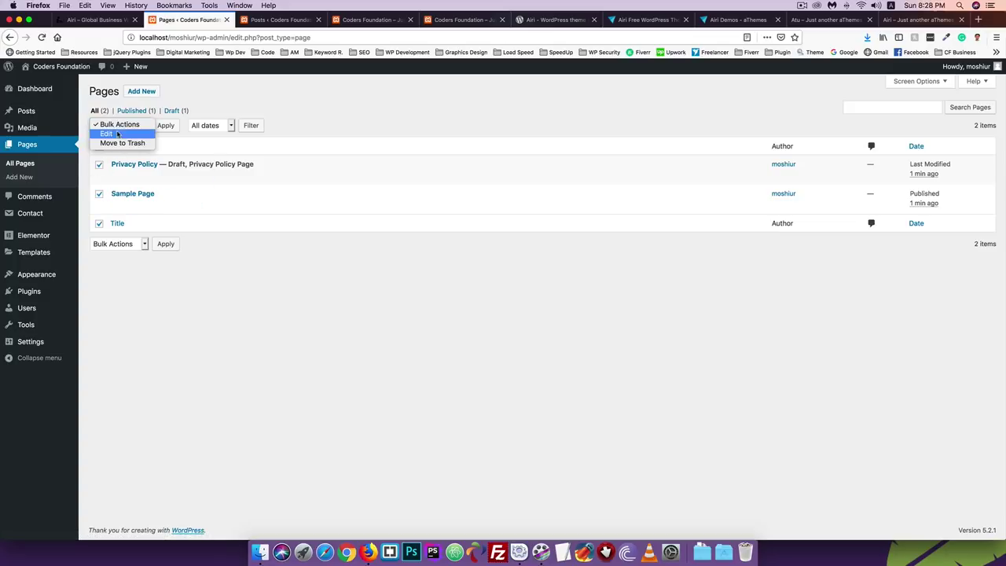
left_click(118, 143)
left_click(165, 126)
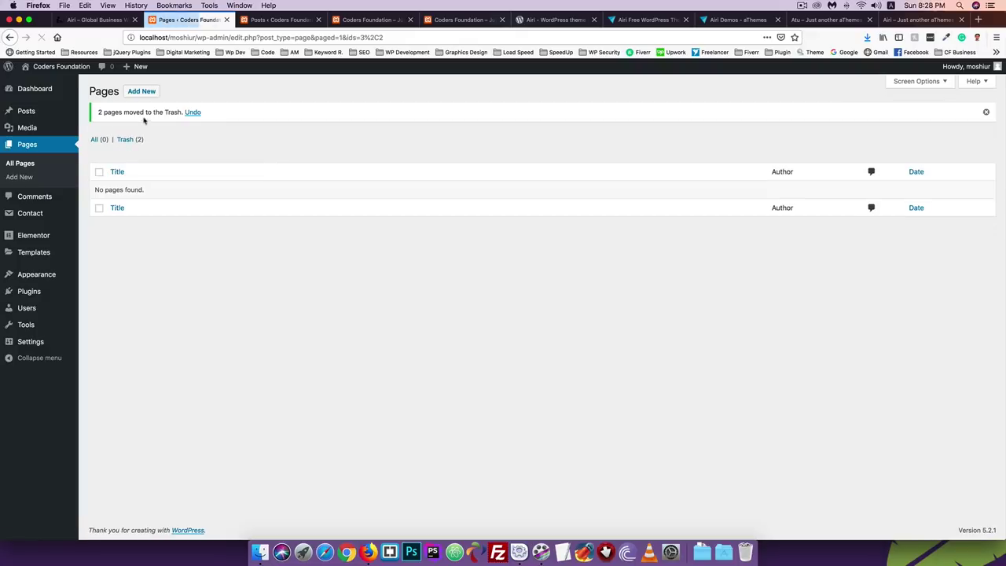
Permanently delete the Privacy Policy and Sample Page pages from the pages trash in bulk
left_click(125, 139)
left_click(99, 147)
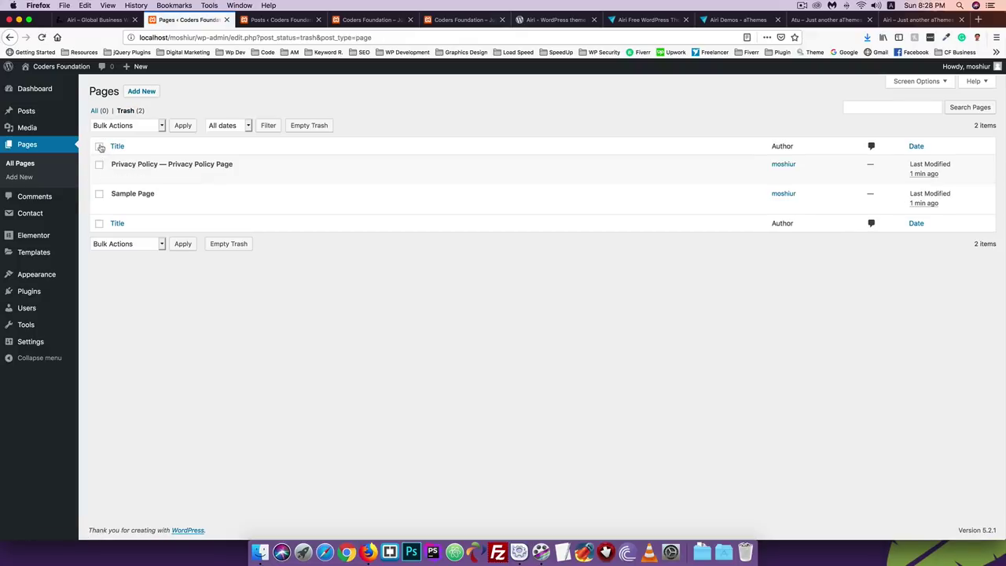
left_click(118, 126)
left_click(114, 134)
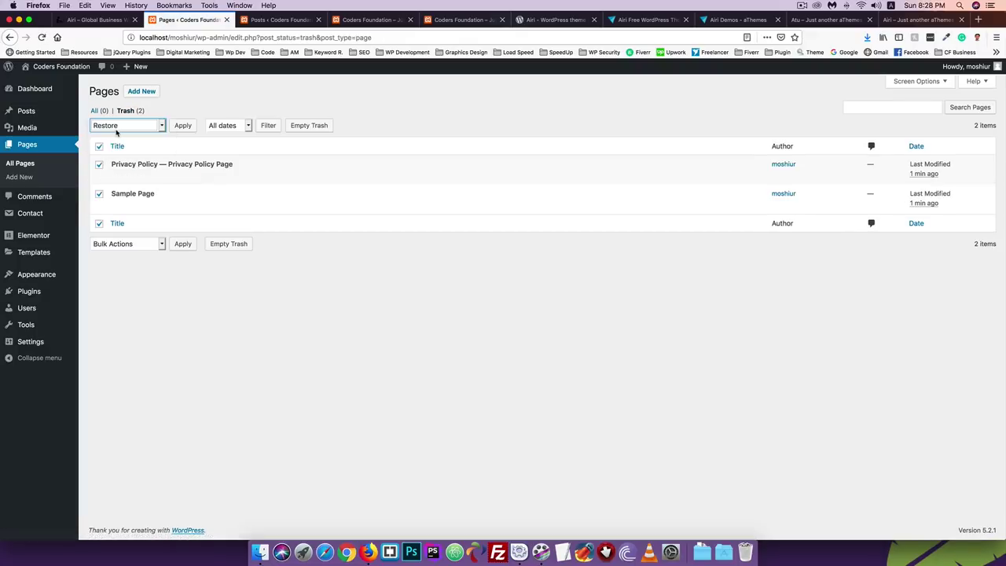
left_click(116, 127)
left_click(118, 134)
left_click(180, 127)
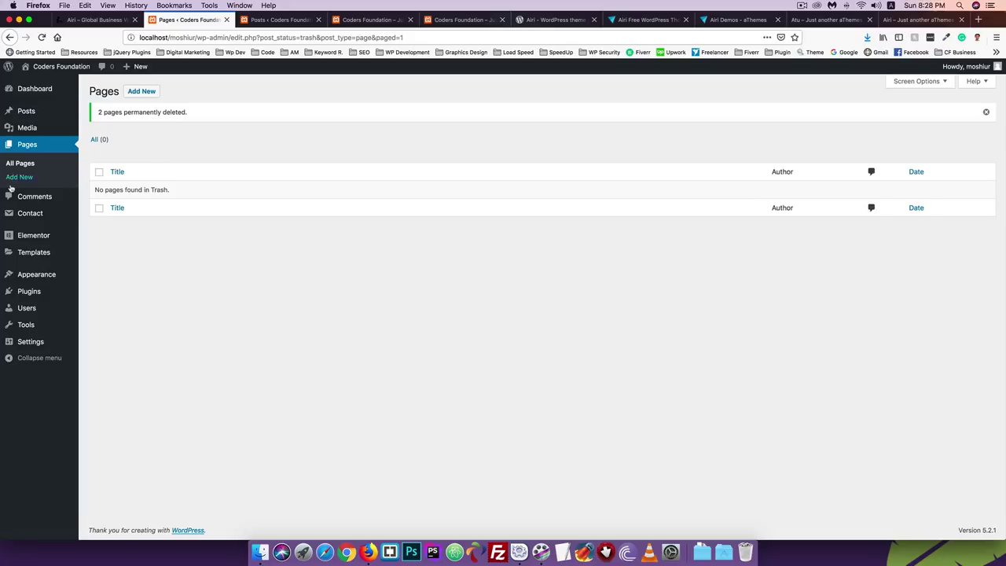
Delete the inactive Mailchimp for WordPress, One Click Demo Import and WordPress Reset plugins in bulk, accepting the deletion
left_click(16, 291)
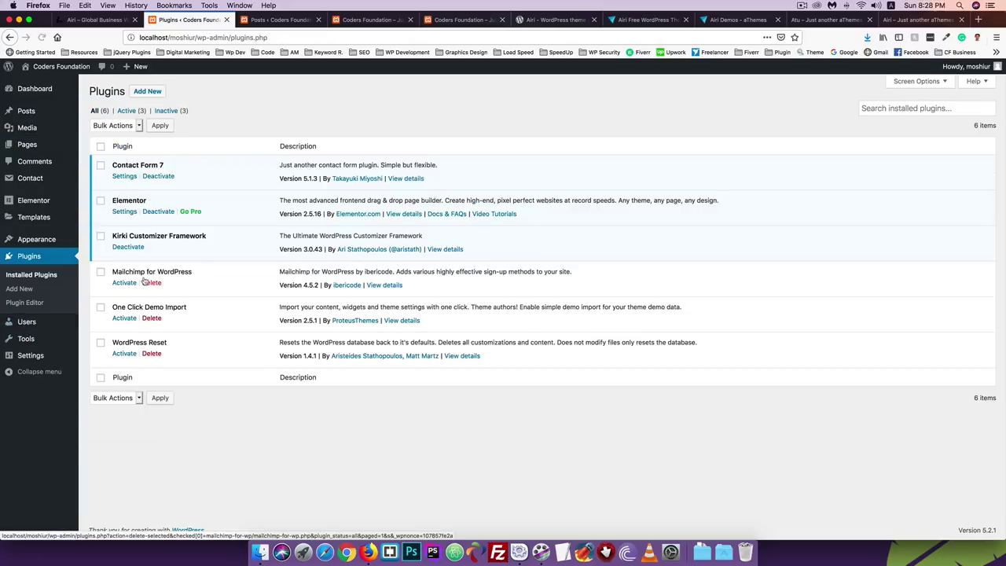
left_click(101, 272)
left_click(101, 308)
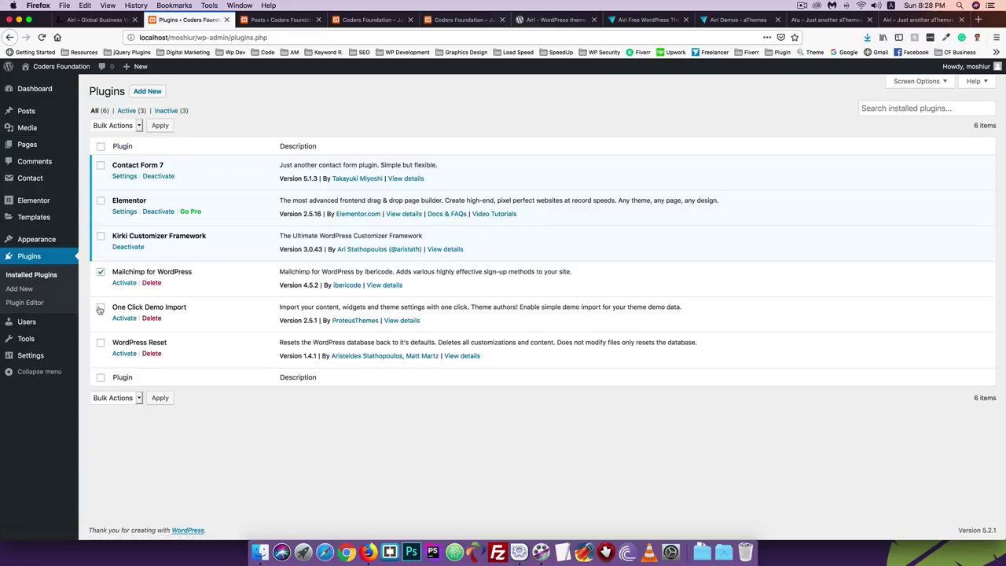
left_click(100, 343)
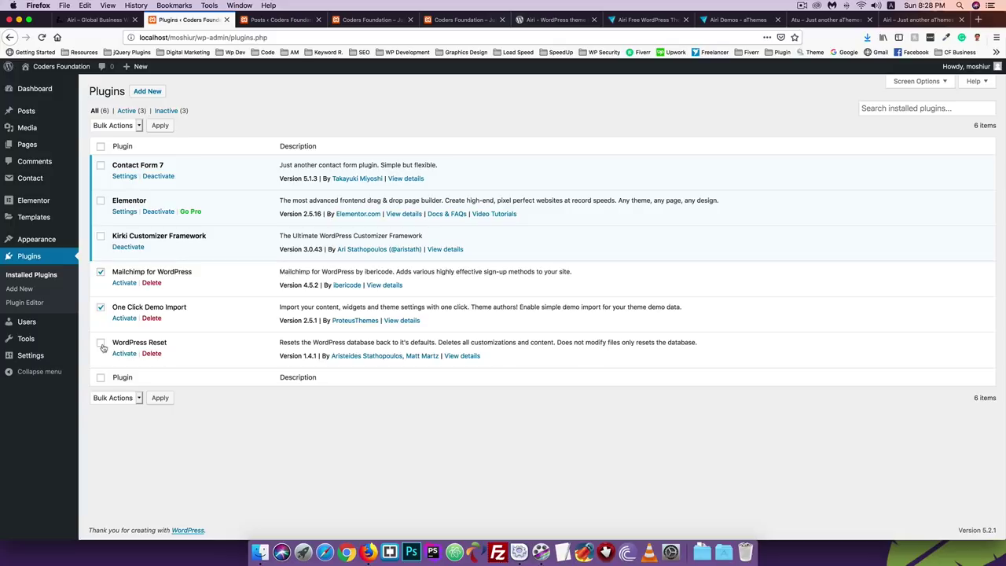
left_click(134, 125)
left_click(116, 162)
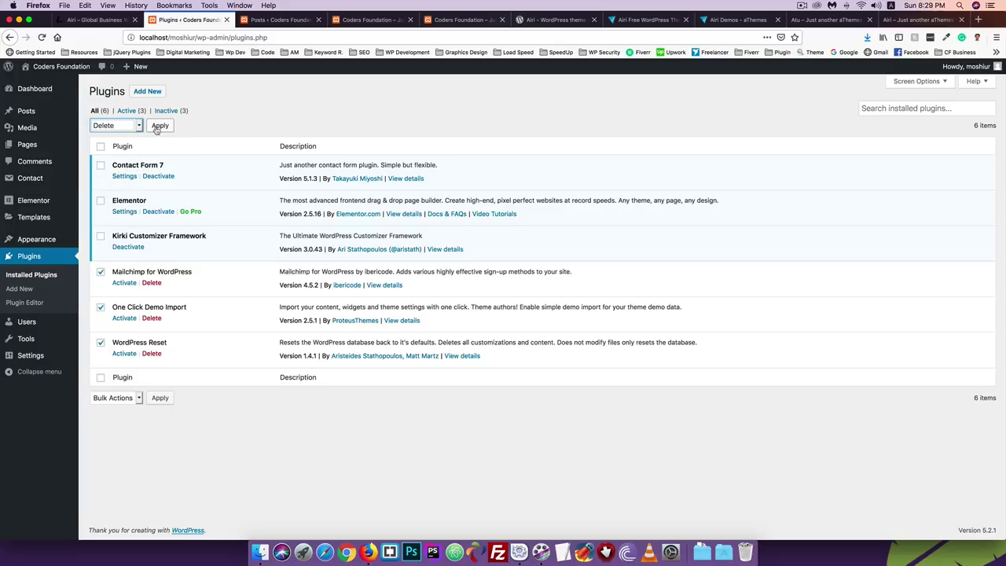
left_click(160, 126)
left_click(574, 253)
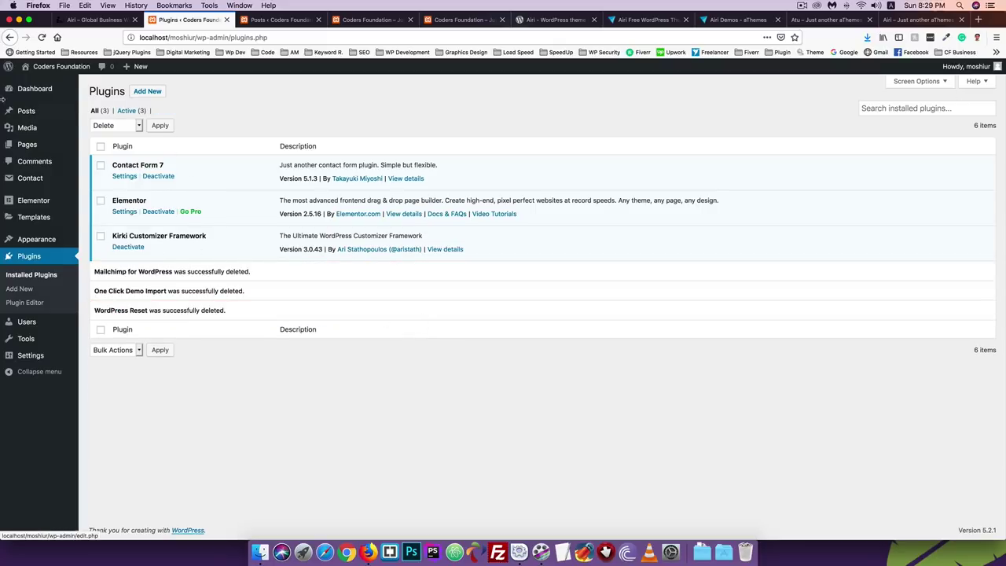
Open the WordPress dashboard home, view the finished Airi demo homepage for reference, and return to the dashboard
left_click(38, 88)
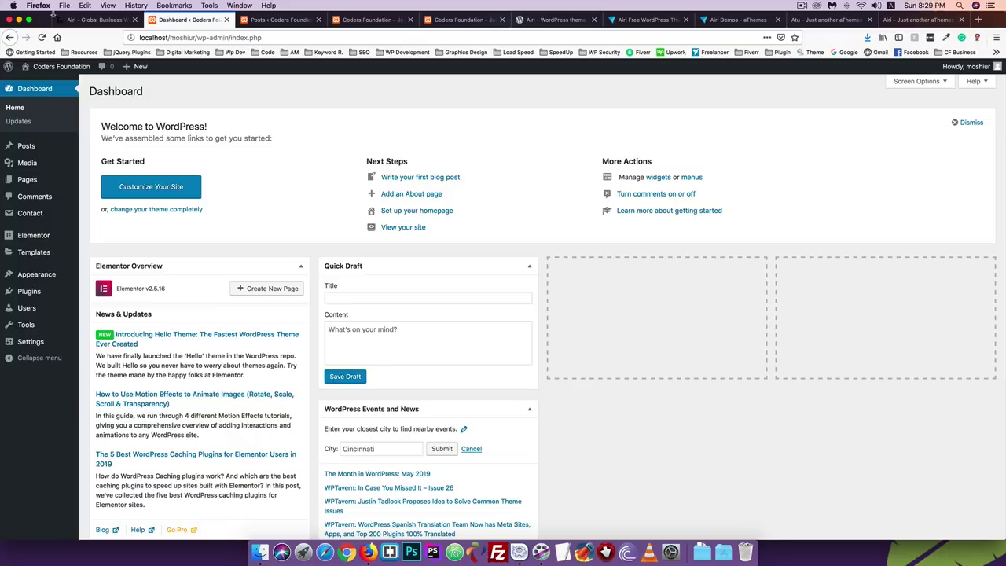
key("ctrl+shift+Tab")
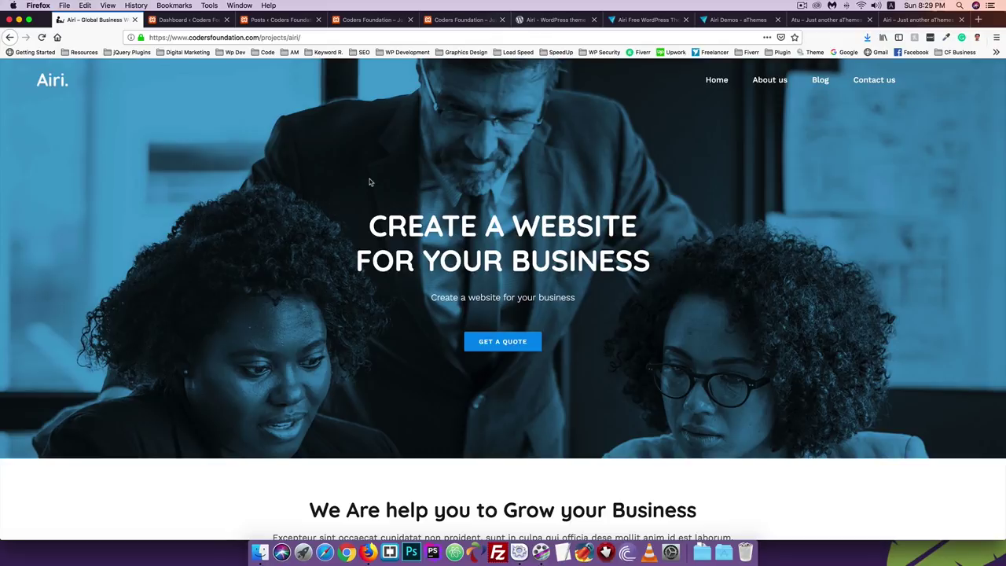
left_click(169, 22)
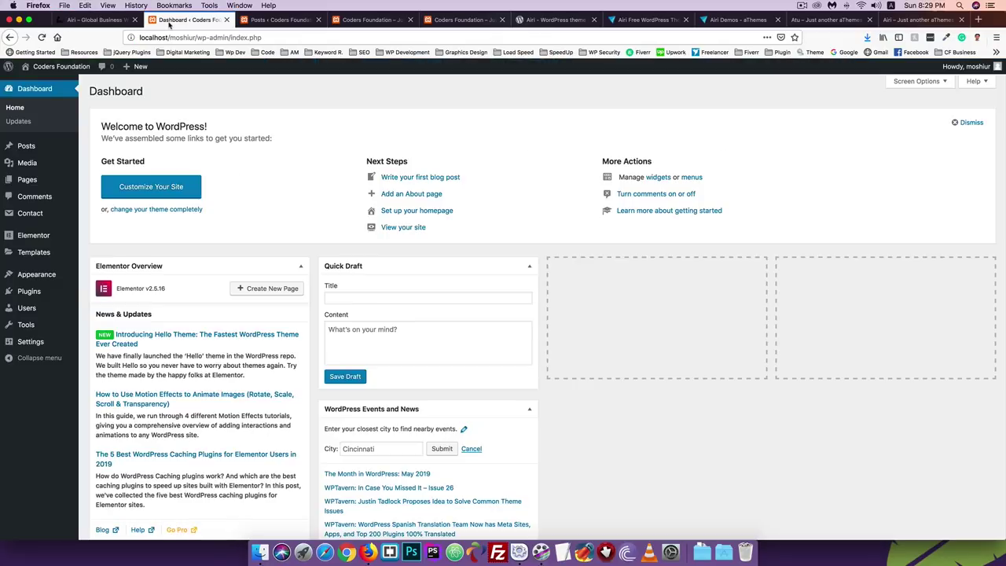